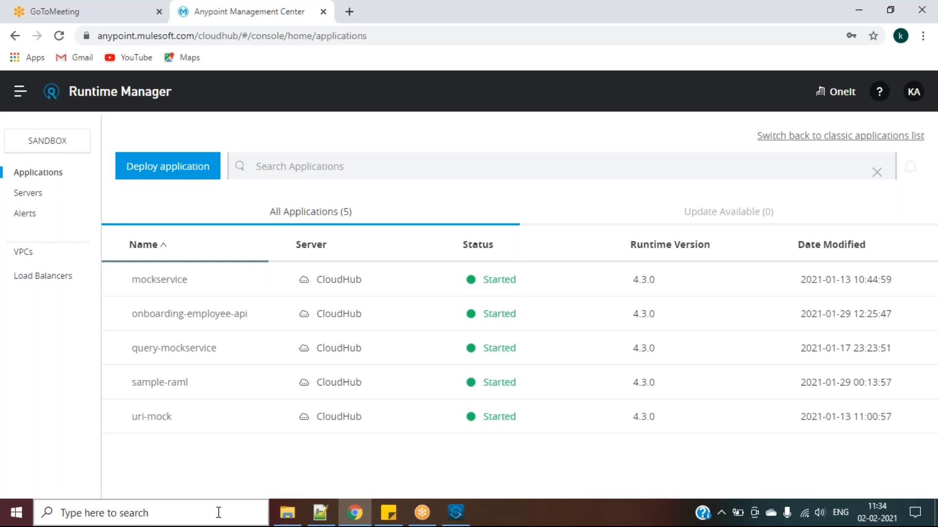
Launch Postman via Windows Search and dismiss the update-success notice and the v8.0.3 update offer
left_click(218, 513)
type("po")
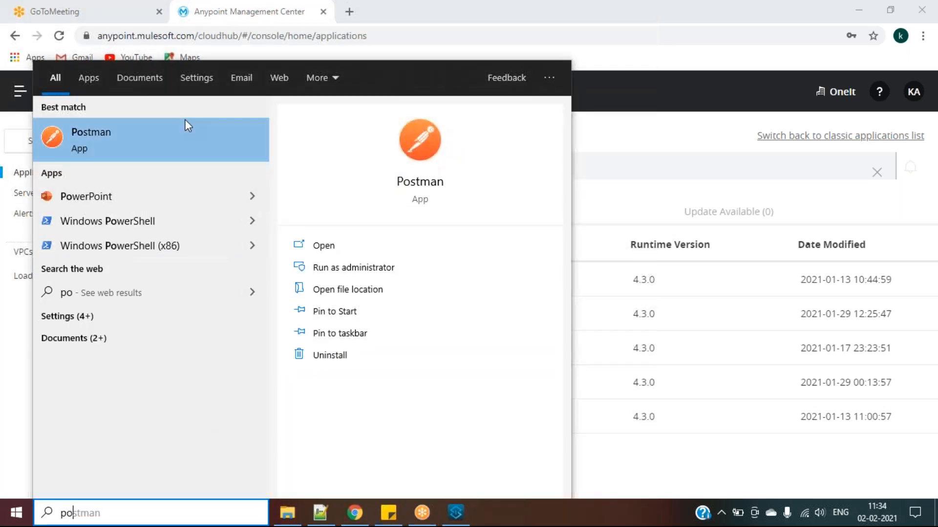
left_click(186, 146)
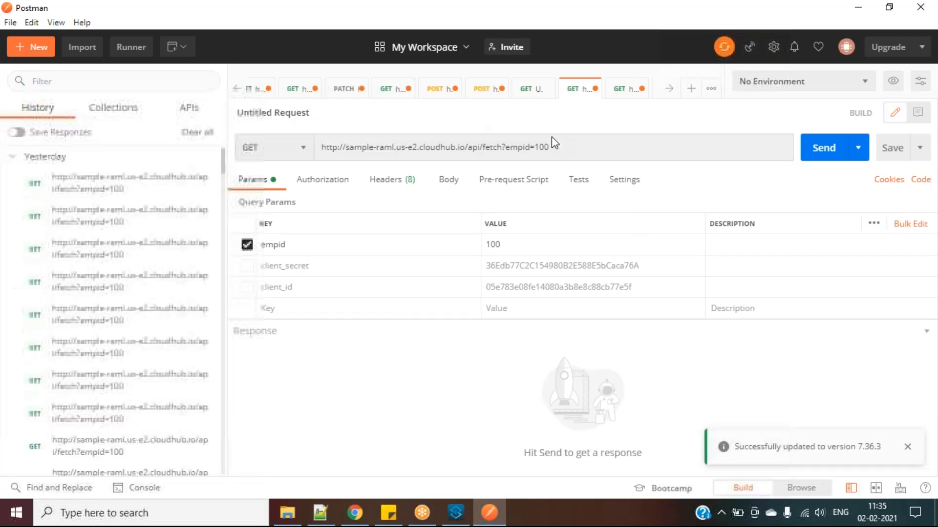
left_click(906, 447)
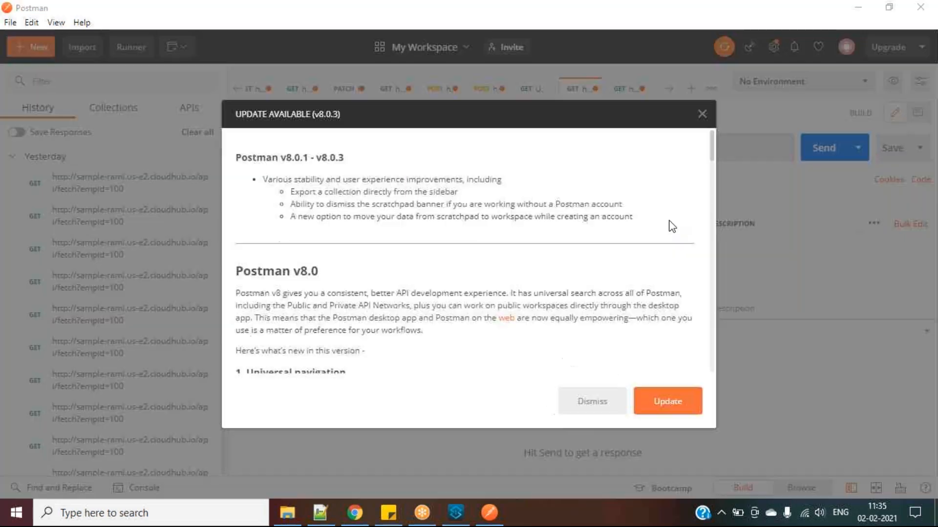
left_click(593, 408)
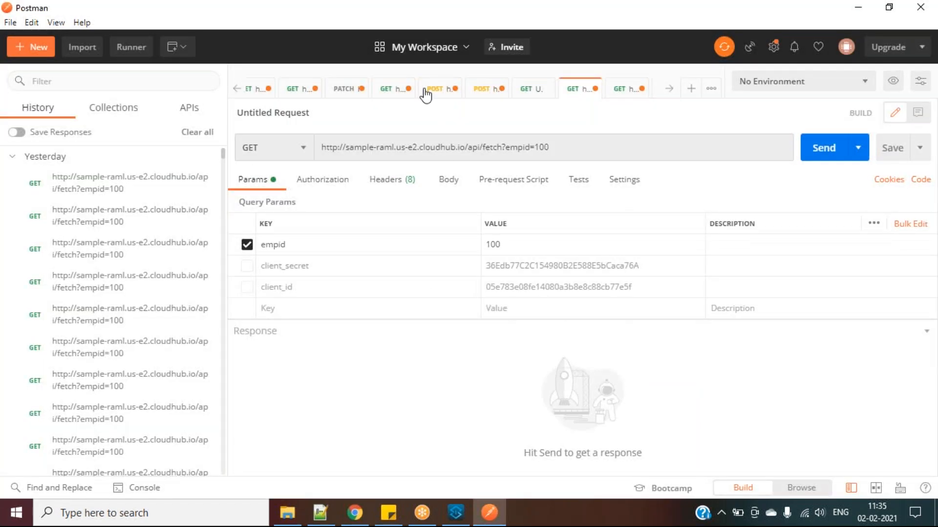
Send the onboarding-employee-api GET fetch?empid=100 request for 200 OK, then select its CloudHub host
left_click(387, 98)
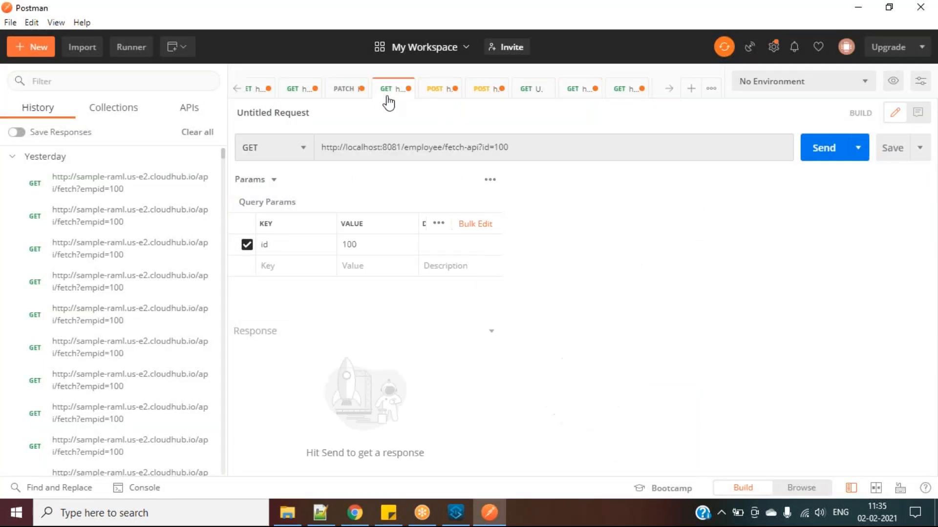
left_click(434, 93)
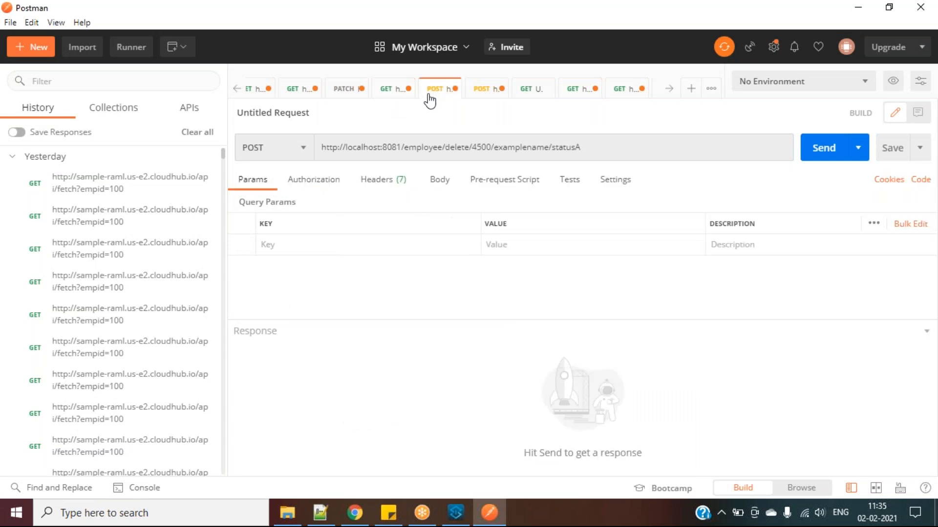
left_click(477, 94)
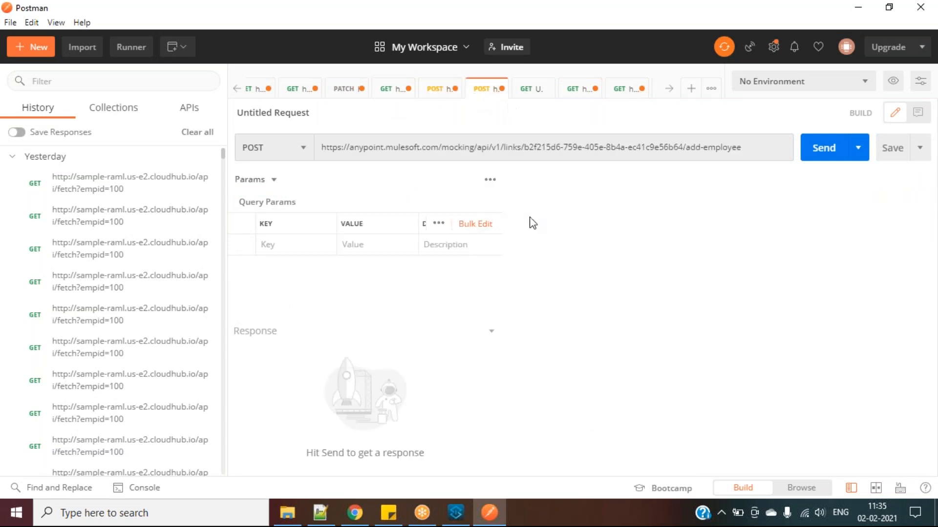
left_click(529, 89)
left_click(577, 94)
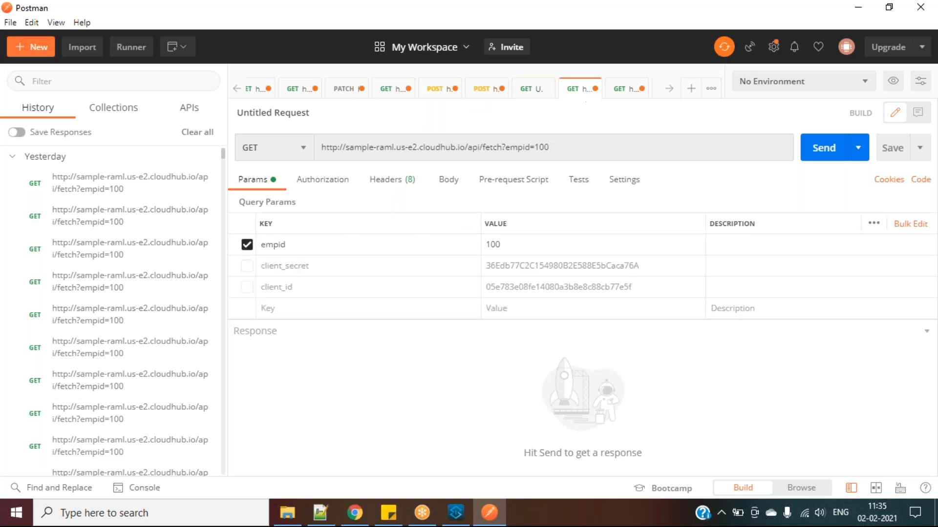
left_click(619, 93)
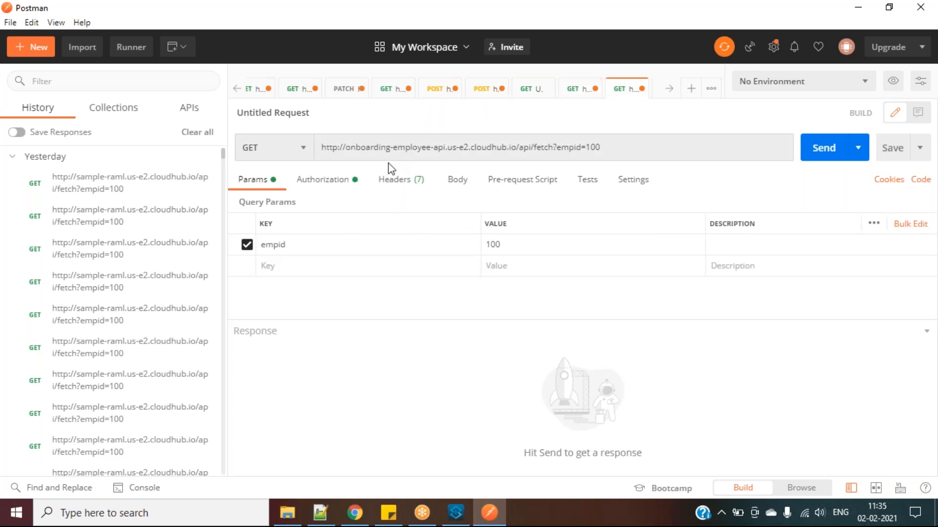
left_click(841, 149)
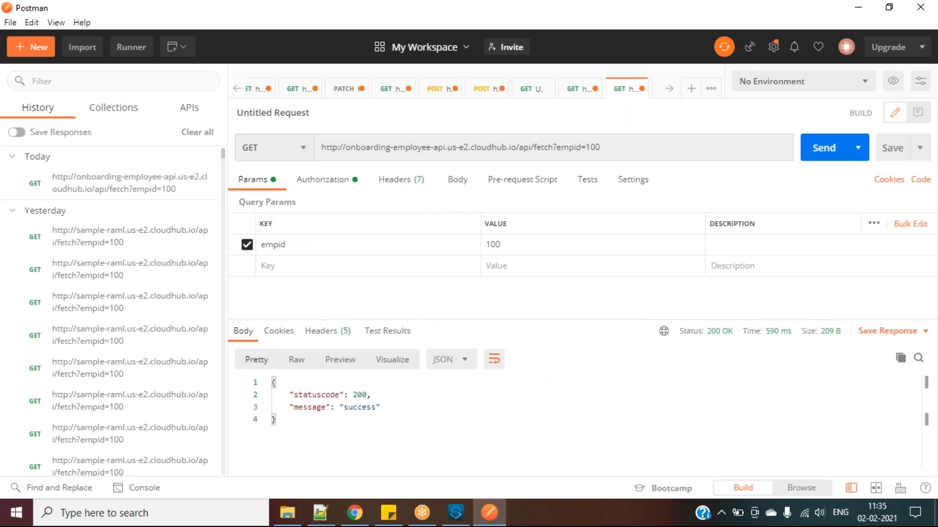
left_click(322, 145)
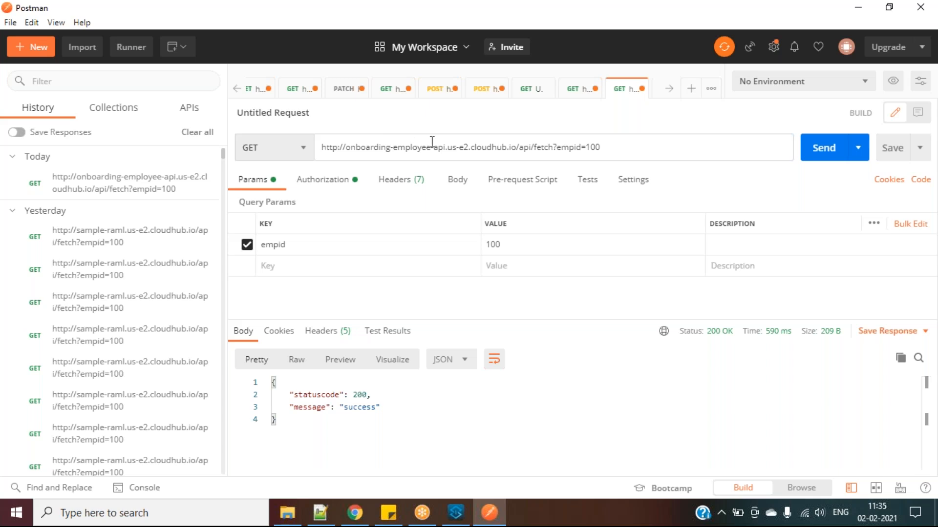
left_click_drag(345, 148, 530, 167)
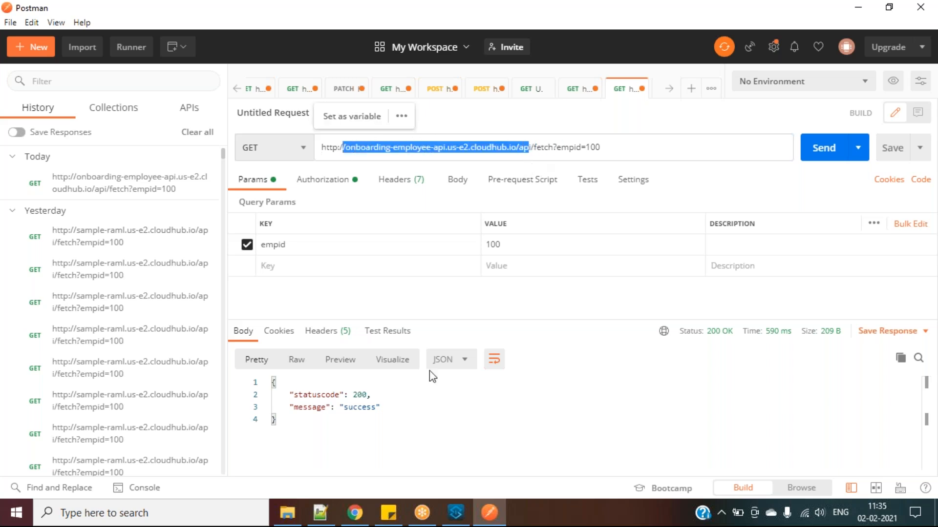
Check the onboarding-employee-api domain in Runtime Manager matches the request host, then return to Postman
left_click(350, 513)
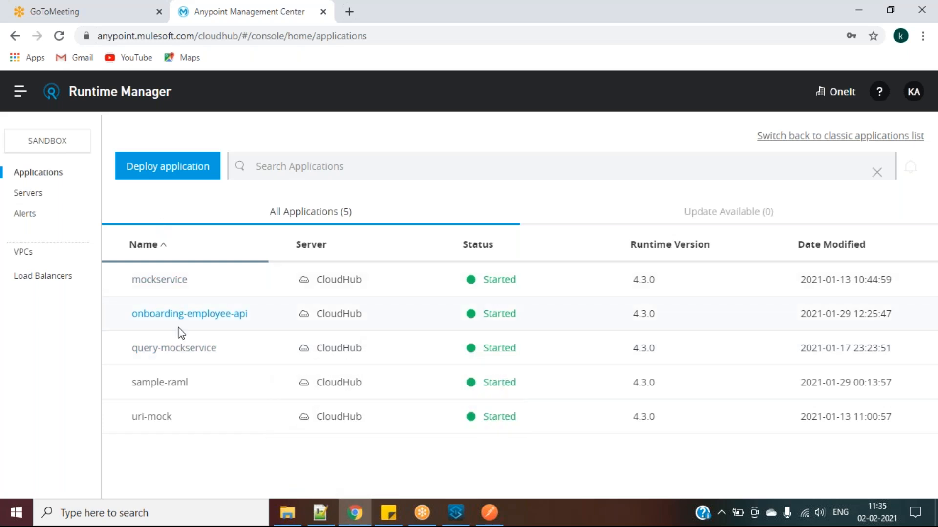
left_click(200, 322)
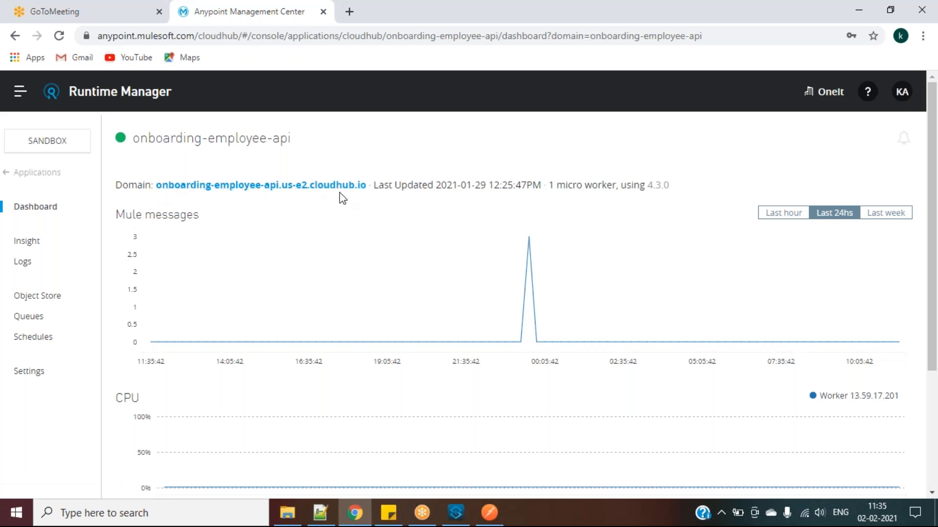
left_click(478, 519)
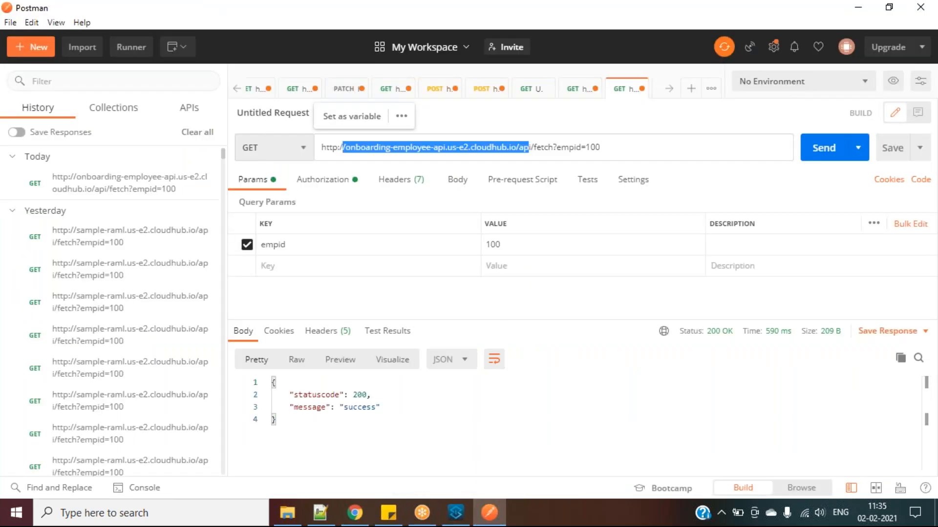
Resend the empid=100 fetch request for a 200 OK success, then inspect its Authorization and Headers
left_click(538, 147)
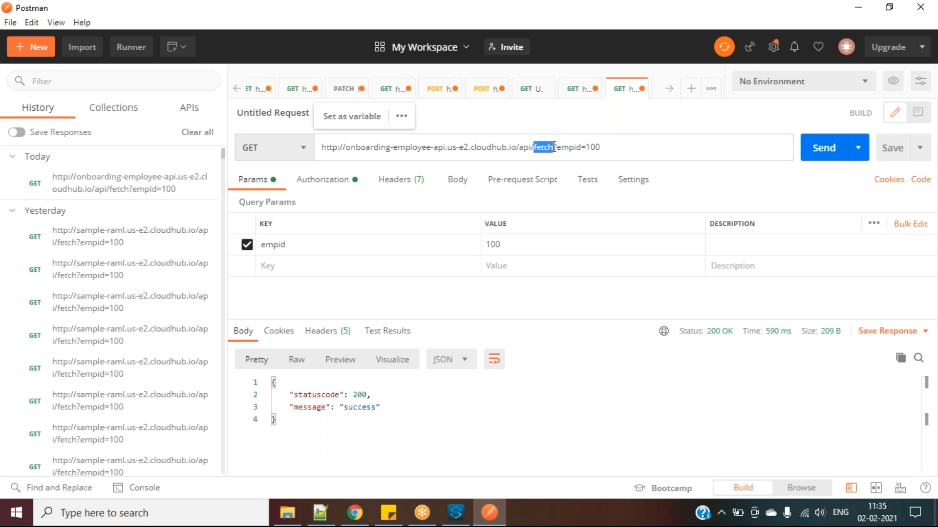
double_click(576, 151)
left_click(821, 152)
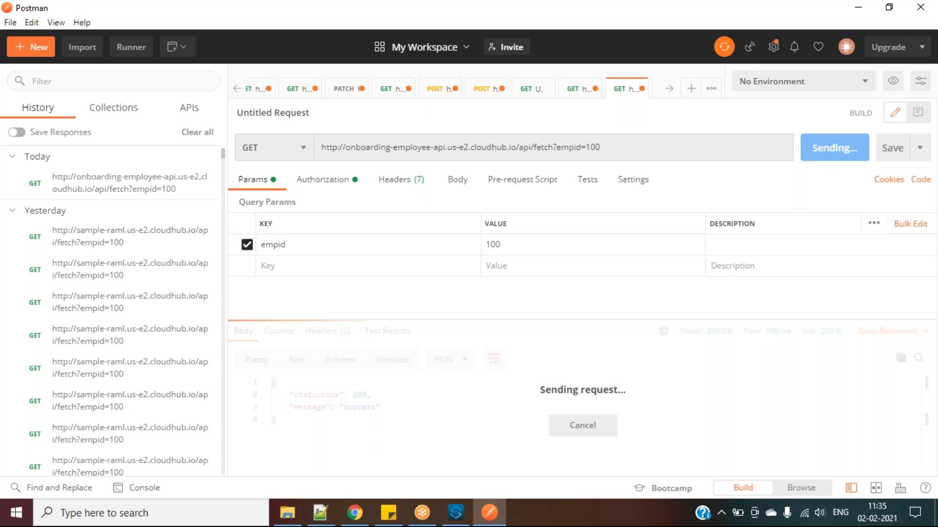
left_click(441, 419)
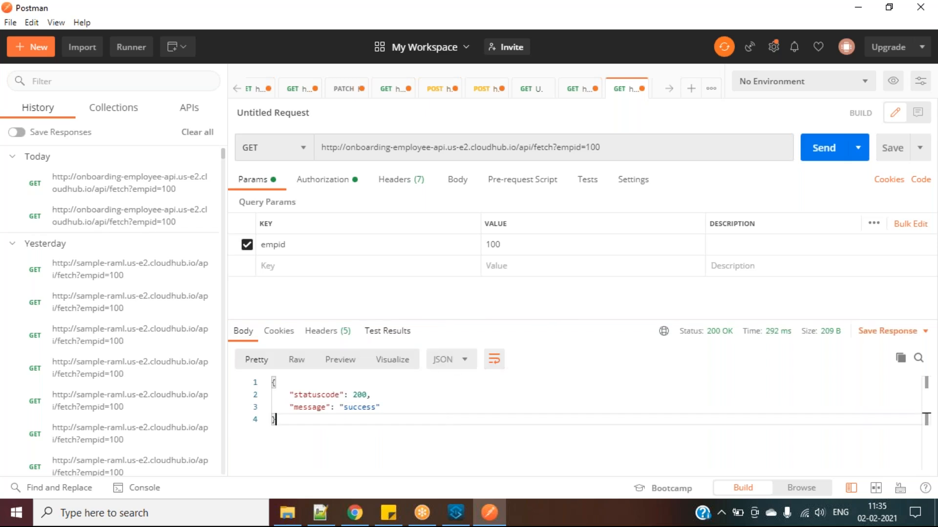
left_click(341, 184)
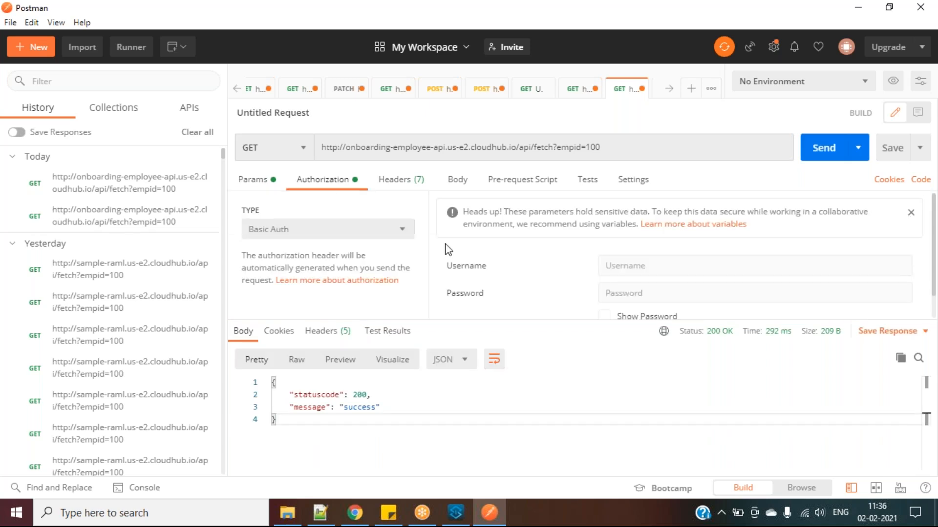
left_click(409, 188)
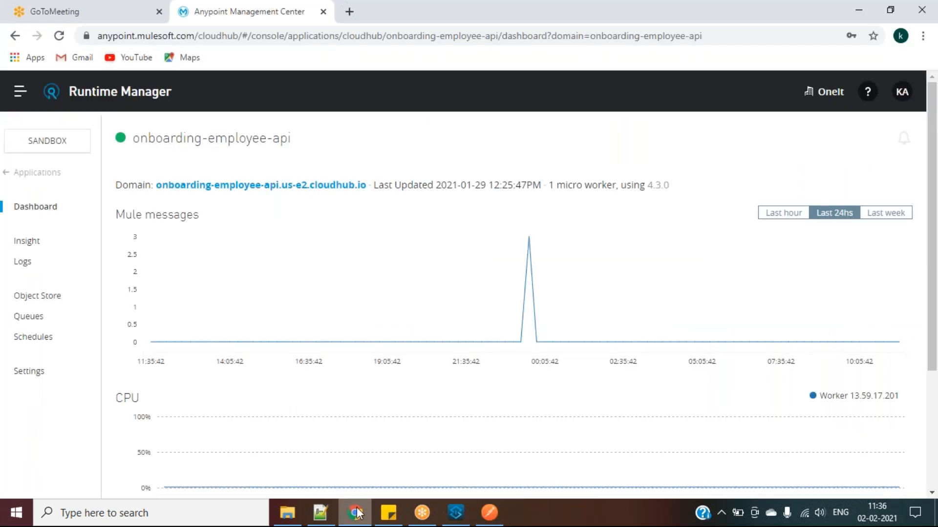
Go to API Manager's Sandbox API Administration and collapse the 'sample' API's version list
left_click(355, 513)
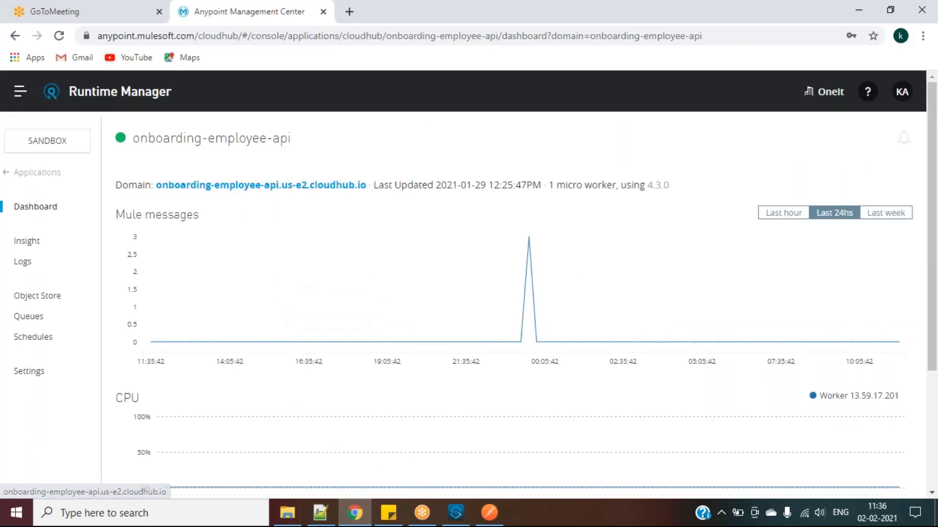
left_click(20, 92)
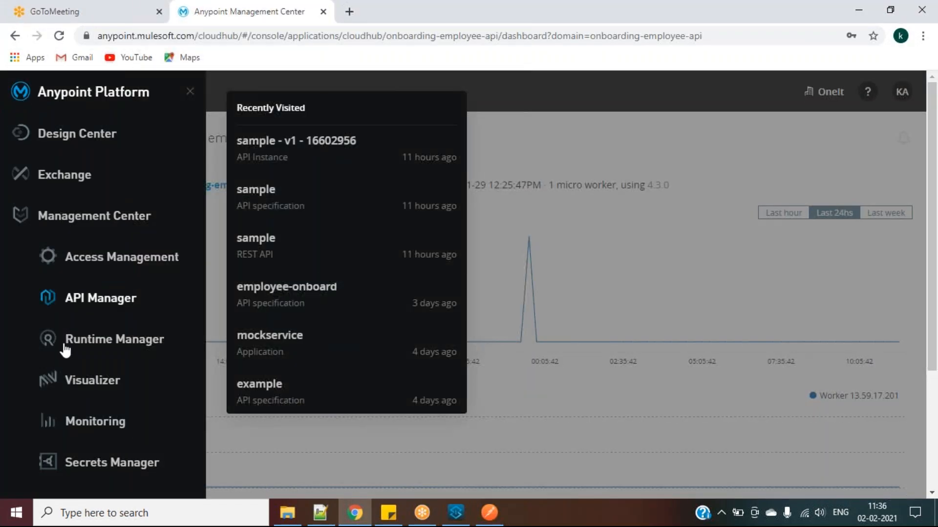
left_click(85, 307)
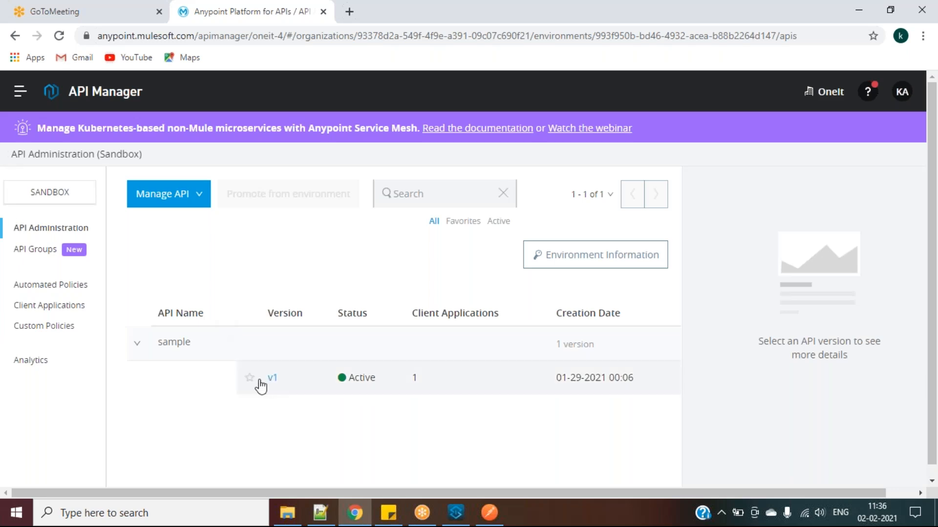
left_click(137, 347)
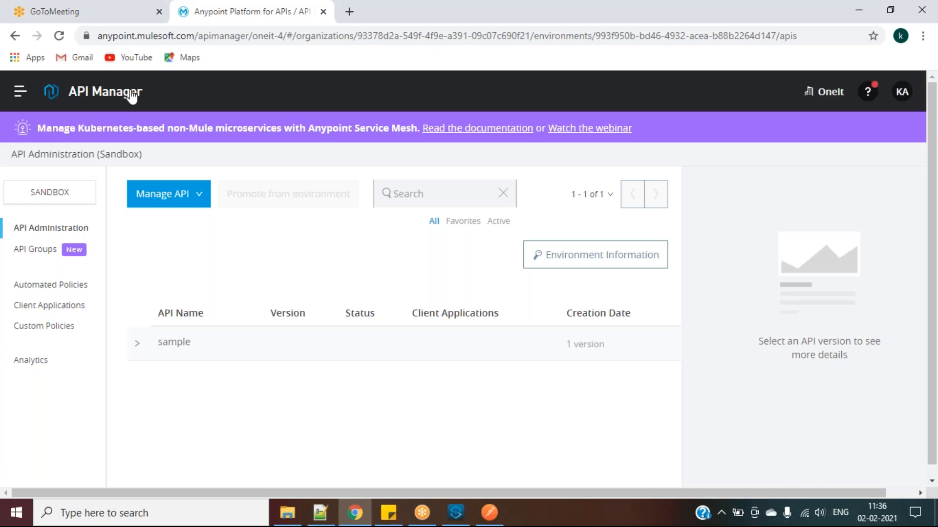
Look over the Manage API options, then visit Design Center and come back to API Manager
left_click(194, 197)
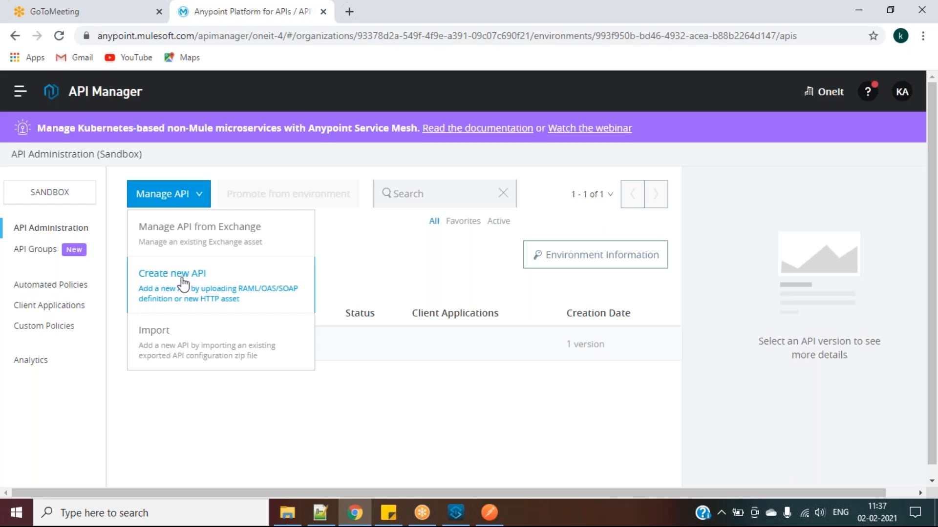
left_click(23, 98)
left_click(87, 135)
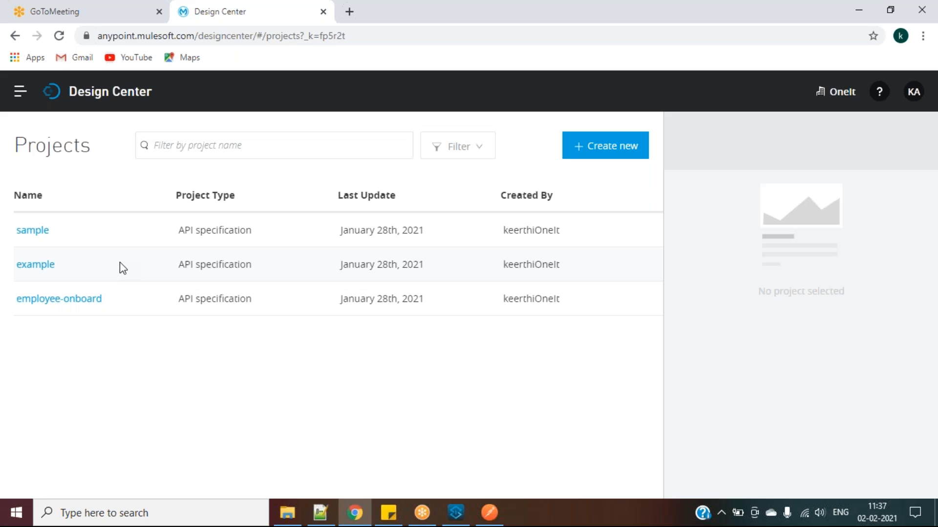
left_click(15, 102)
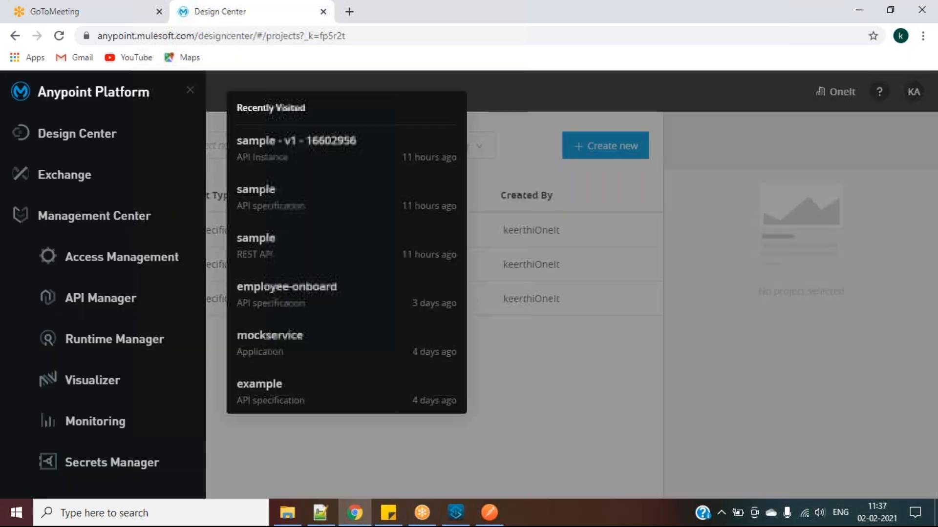
left_click(118, 301)
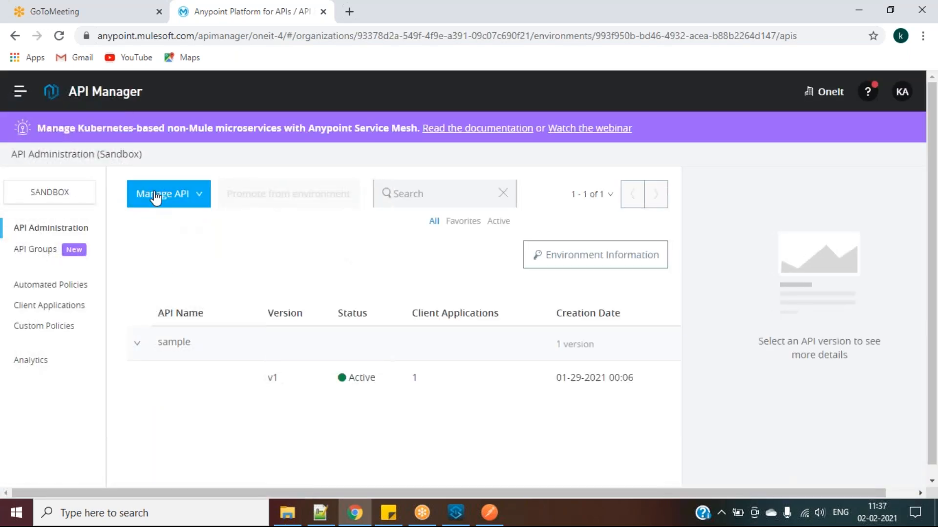
Review the Manage API options again and move to Anypoint Exchange
left_click(156, 198)
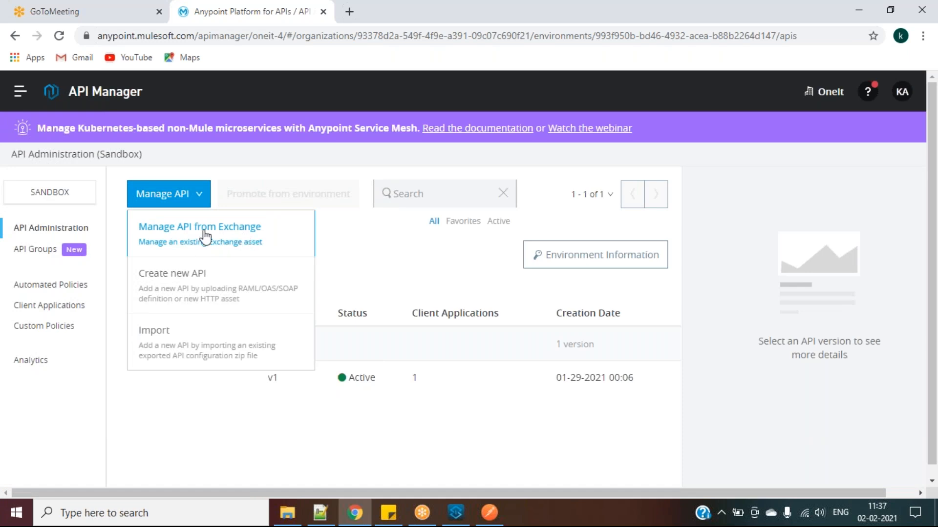
left_click(19, 91)
left_click(60, 179)
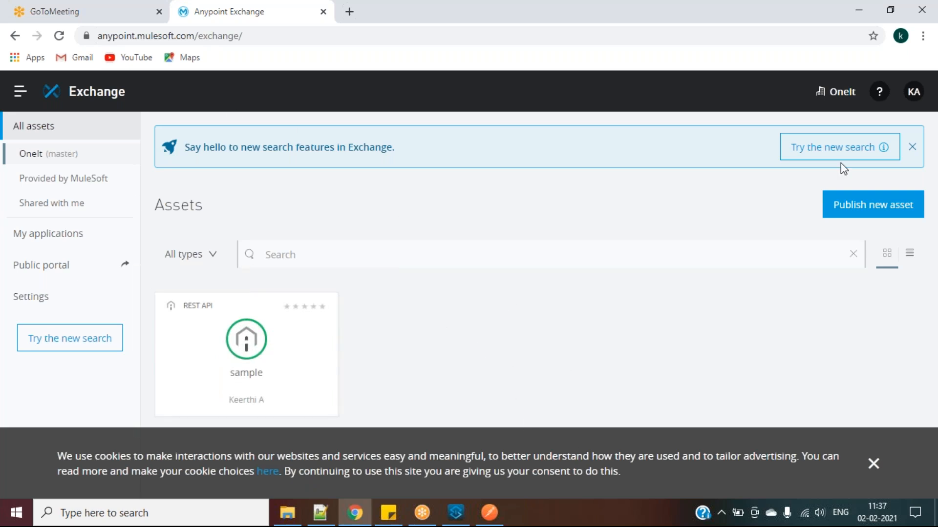
Browse the OneIt Exchange assets with the type filter and search box, then show the platform menu's recent items
left_click(912, 149)
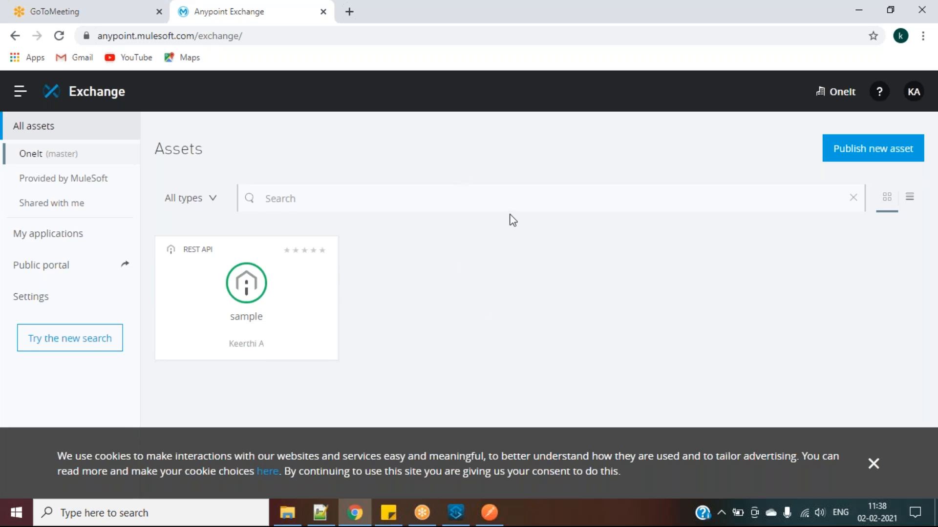
left_click(212, 205)
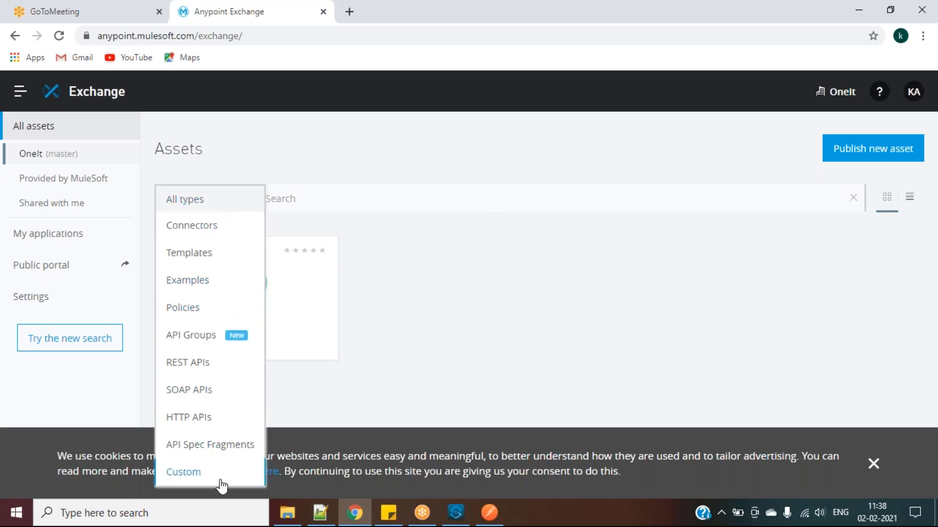
left_click(312, 141)
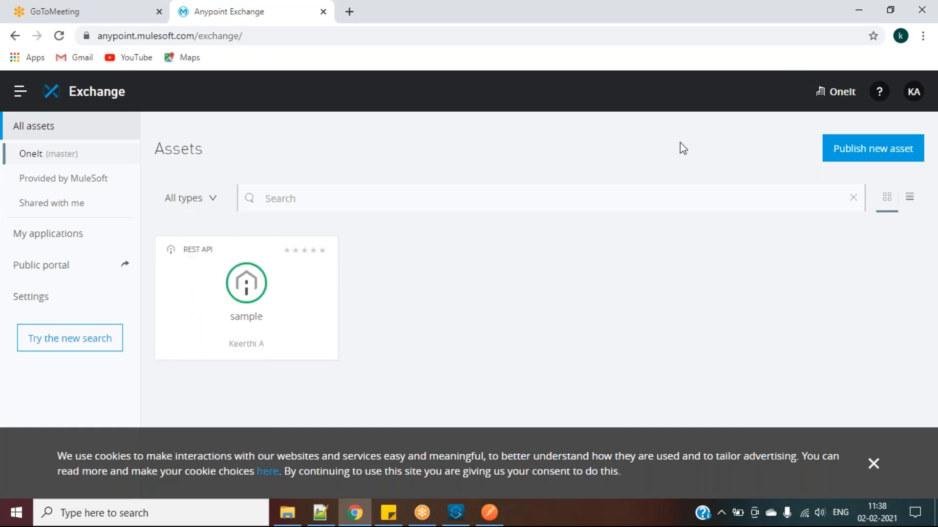
left_click(539, 203)
left_click(436, 148)
left_click(371, 200)
left_click(18, 91)
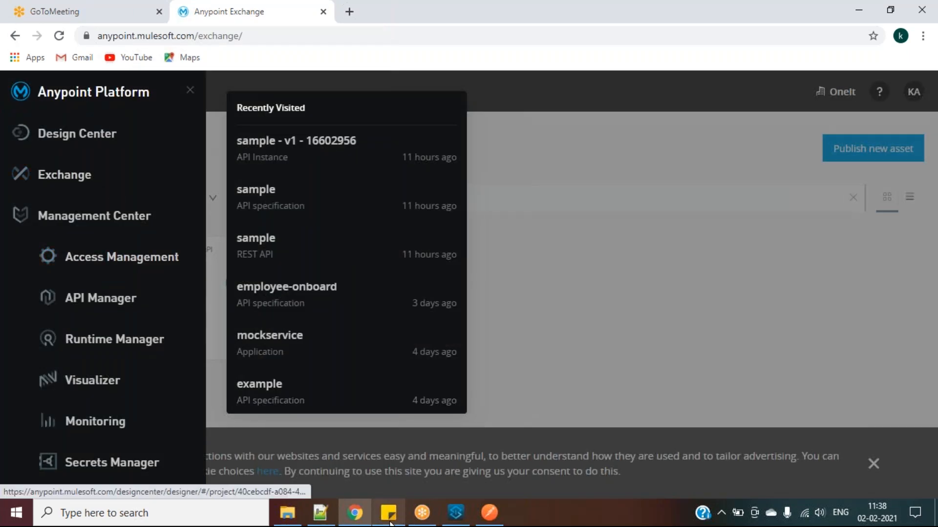
Prefix Notepad++ line 1 with '1.' to read '1.Publish API to exchange- from Design center', then go to Design Center
left_click(320, 513)
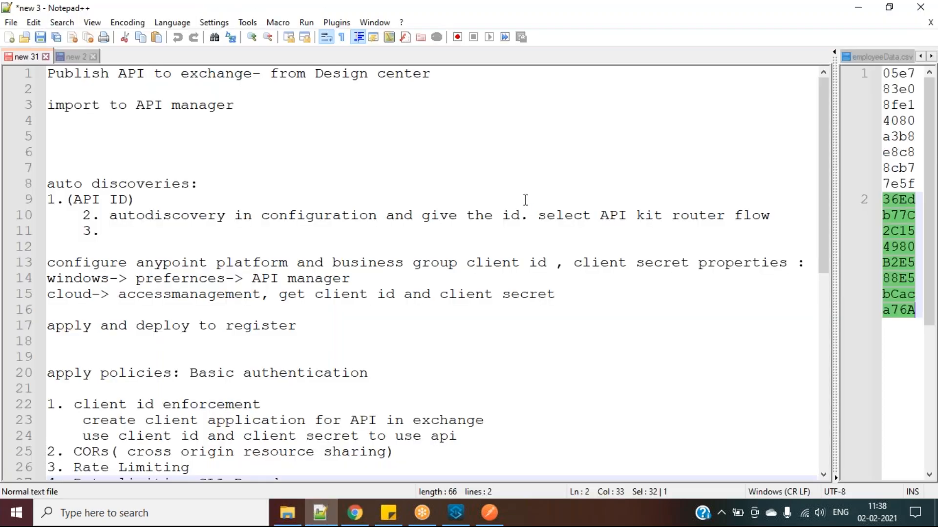
left_click(546, 171)
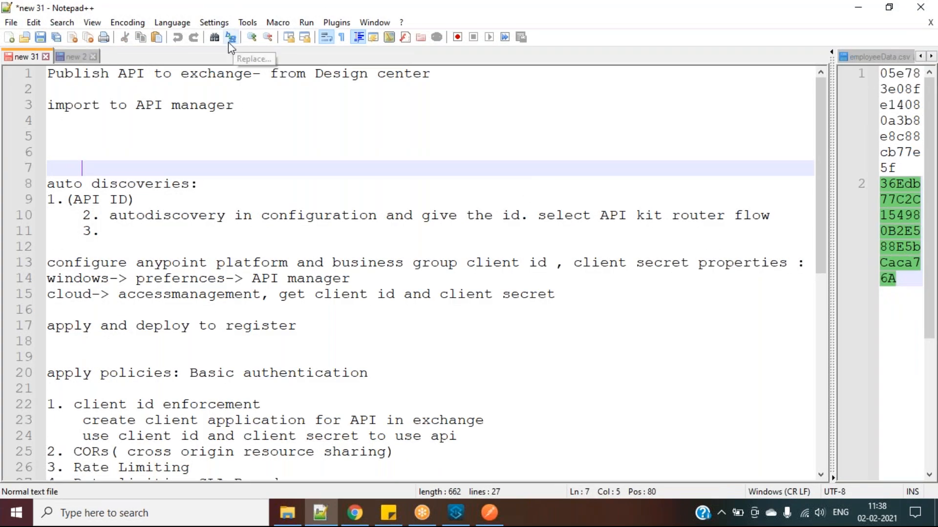
left_click(98, 74)
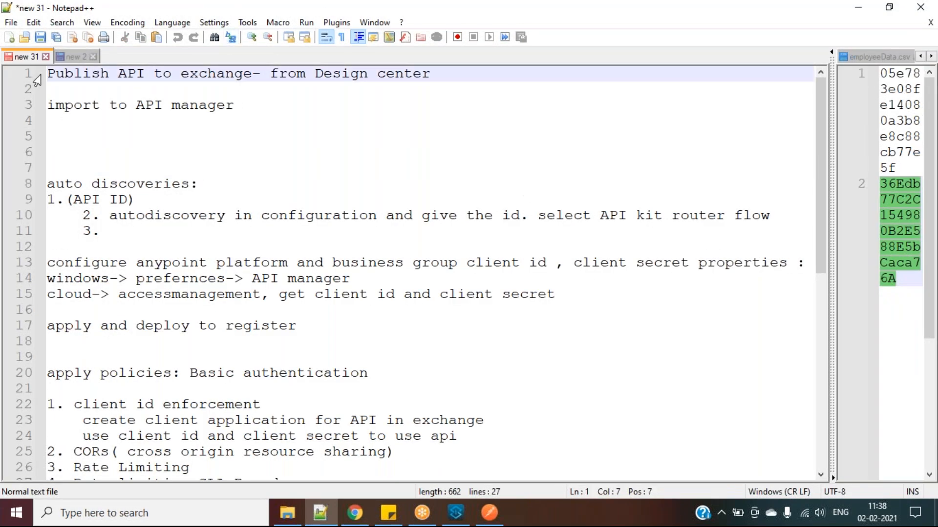
left_click(48, 76)
type("1.")
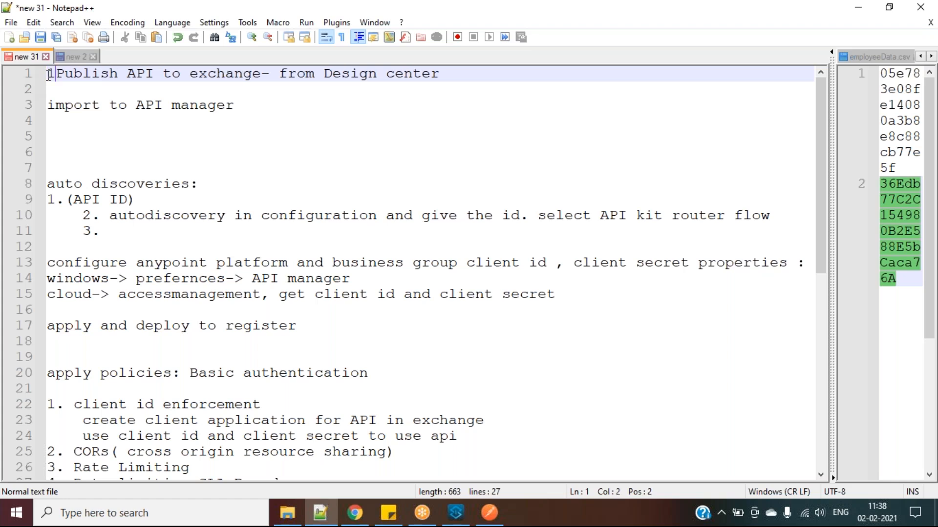
left_click_drag(67, 76, 263, 69)
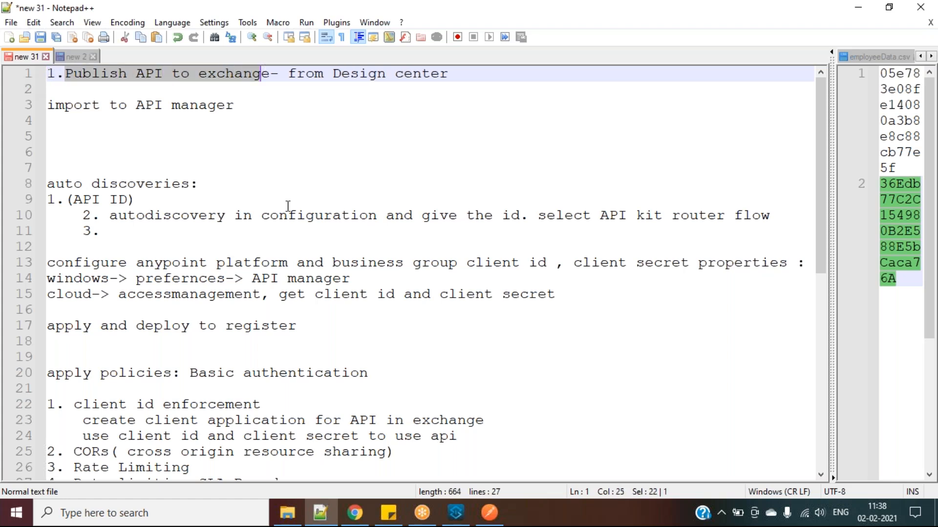
left_click(355, 513)
left_click(64, 136)
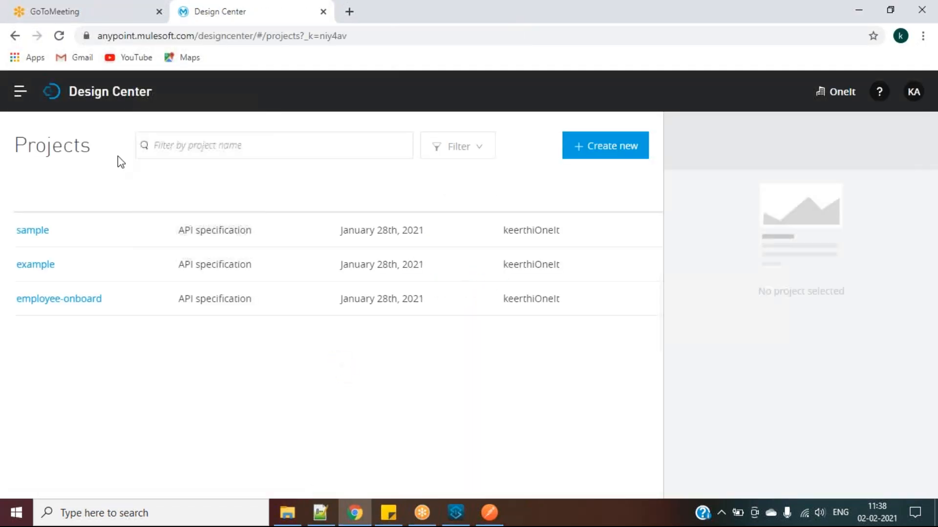
Publish the employee-onboard spec to Exchange with asset version 1.0.0 and API version v1
left_click(90, 300)
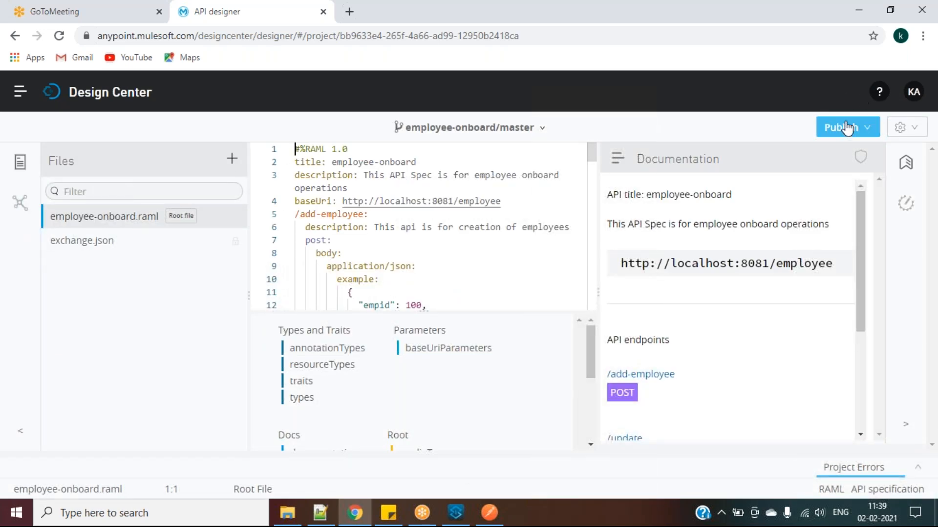
left_click(841, 128)
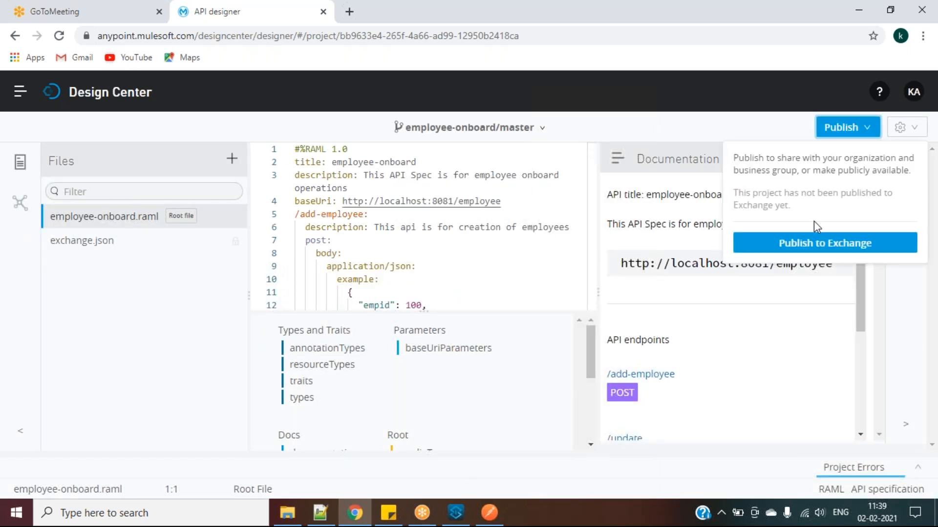
left_click(808, 242)
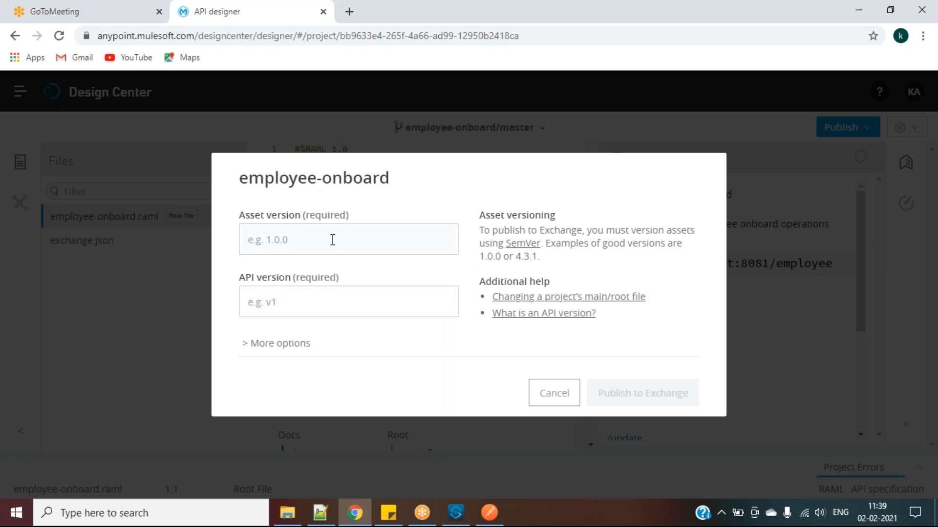
type("1.")
type("v1")
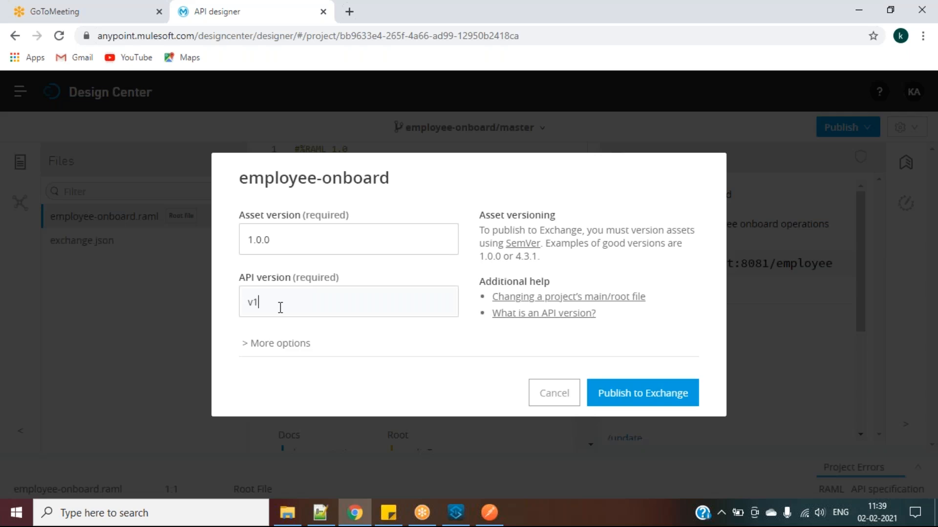
left_click(270, 344)
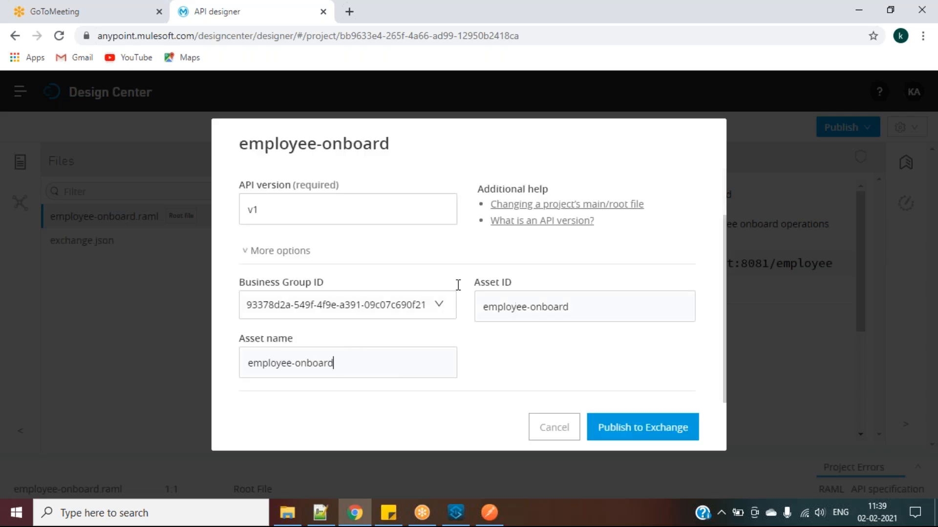
left_click(640, 428)
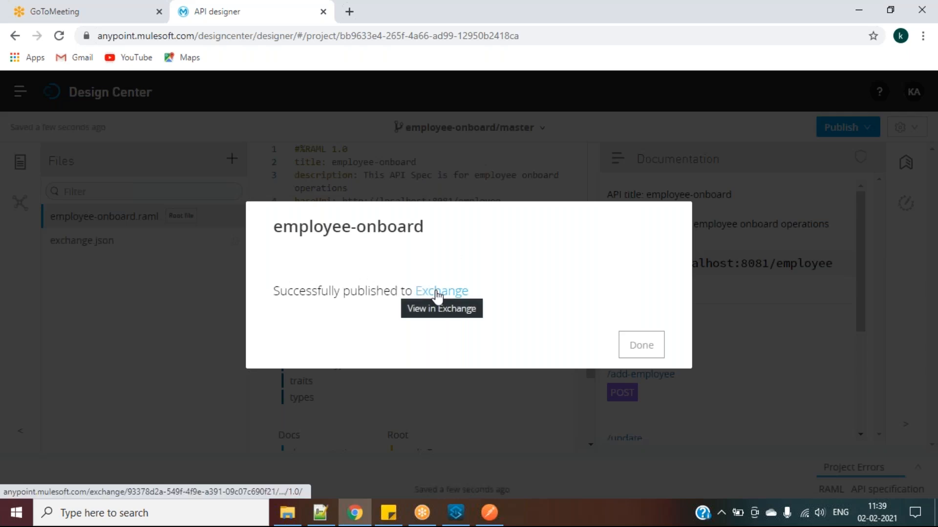
Open the employee-onboard asset in Exchange and view its POST /add-employee method page
left_click(437, 292)
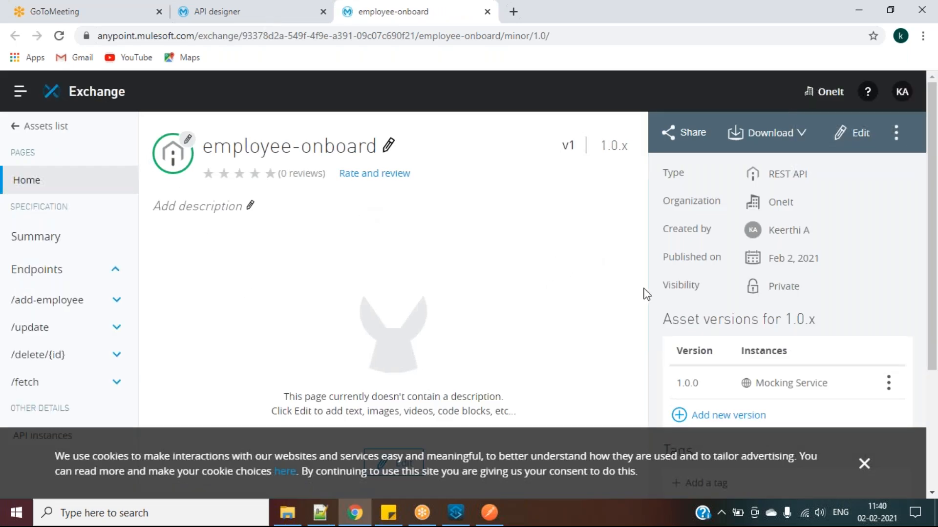
left_click(864, 464)
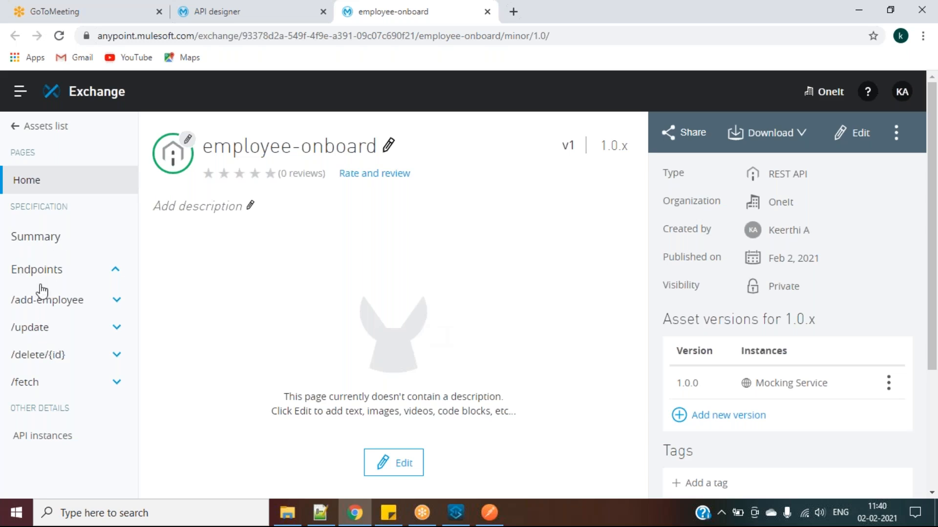
left_click(52, 300)
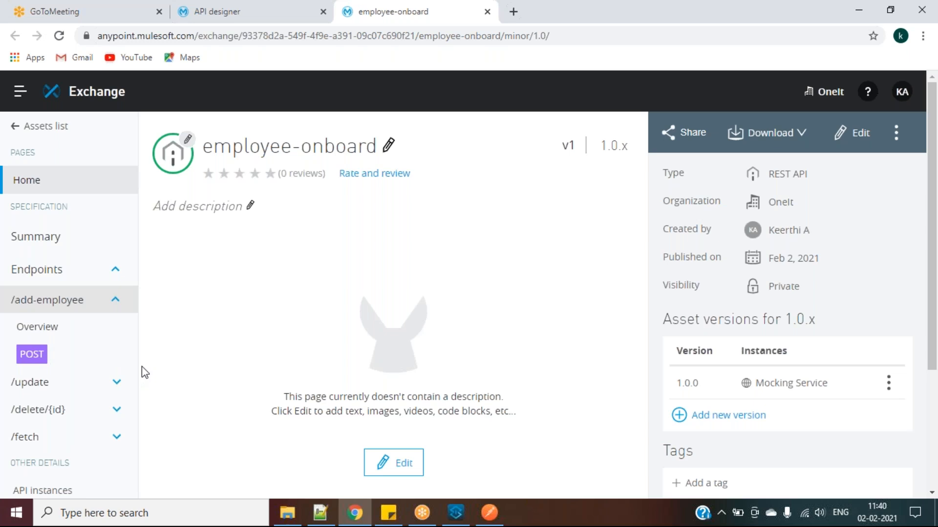
left_click(32, 357)
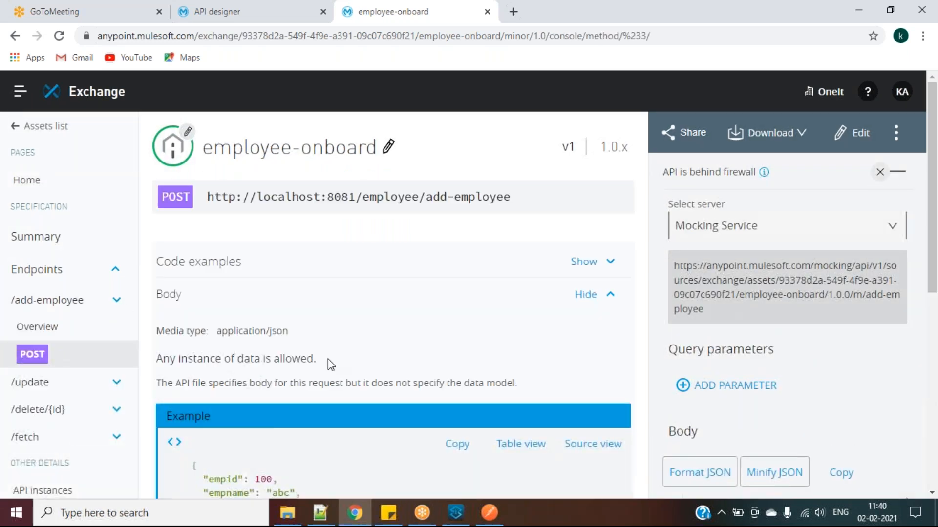
Send the sample add-employee POST to the mocking service and confirm the 200 OK success response
scroll(327, 359, "down", 8)
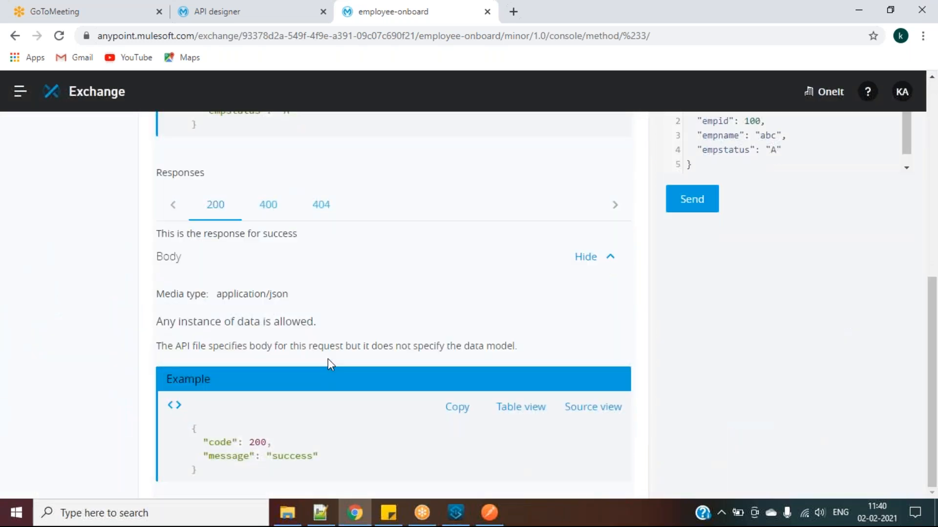
scroll(327, 359, "up", 8)
scroll(327, 359, "down", 4)
left_click(692, 350)
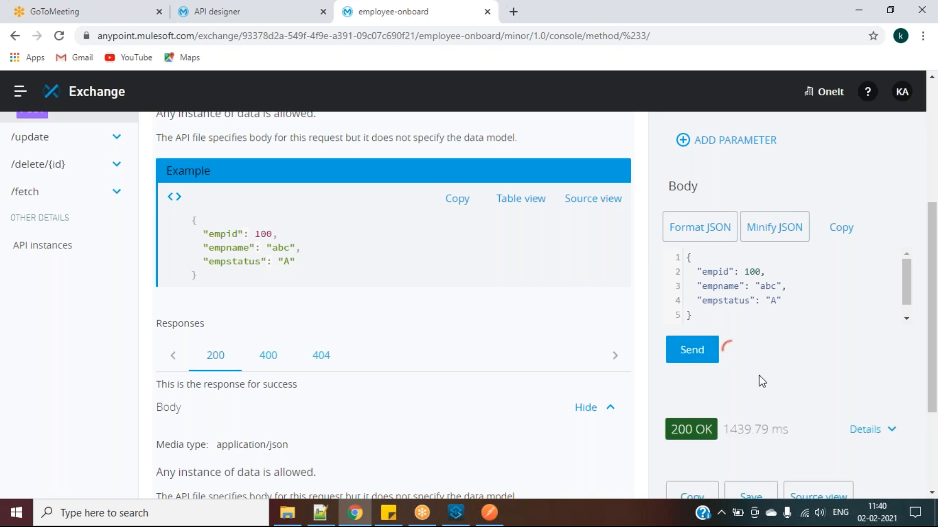
scroll(762, 381, "down", 3)
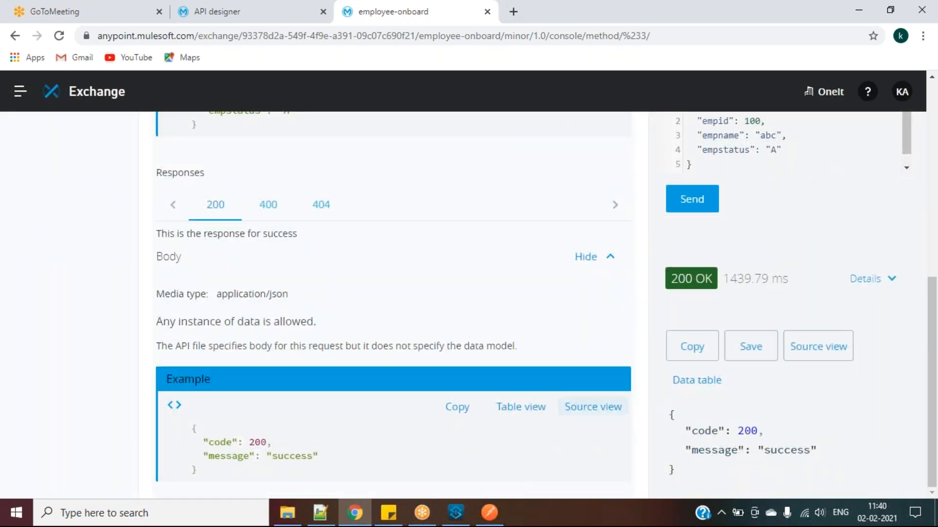
scroll(409, 295, "up", 6)
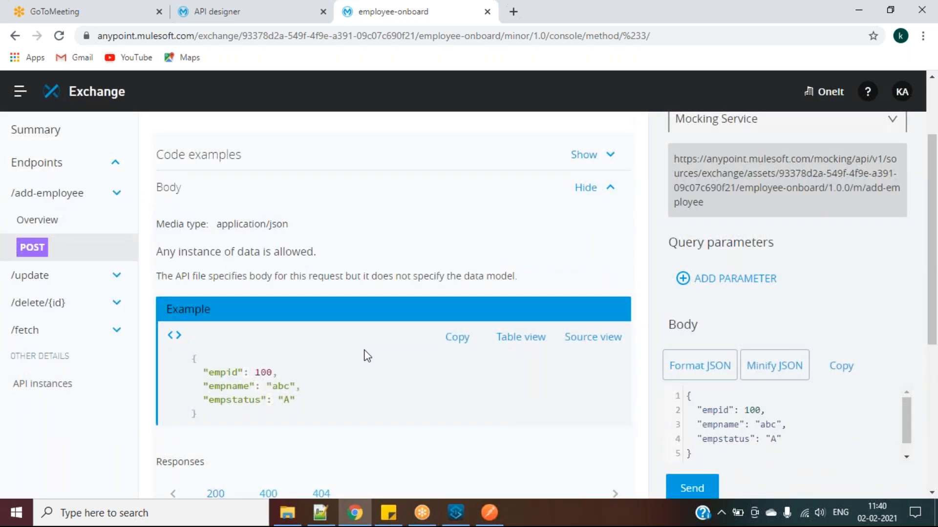
scroll(367, 356, "up", 2)
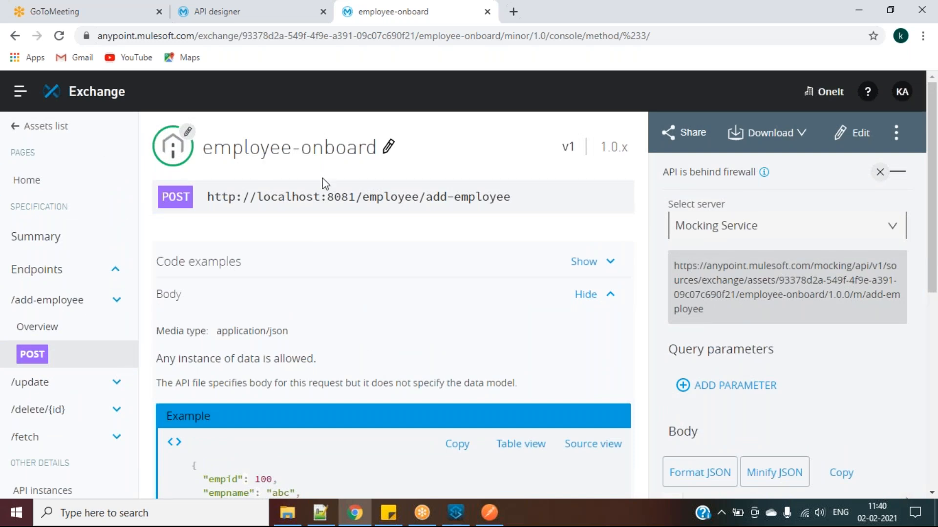
Expand the /update and /fetch endpoints, then return to the Exchange assets list
left_click(376, 37)
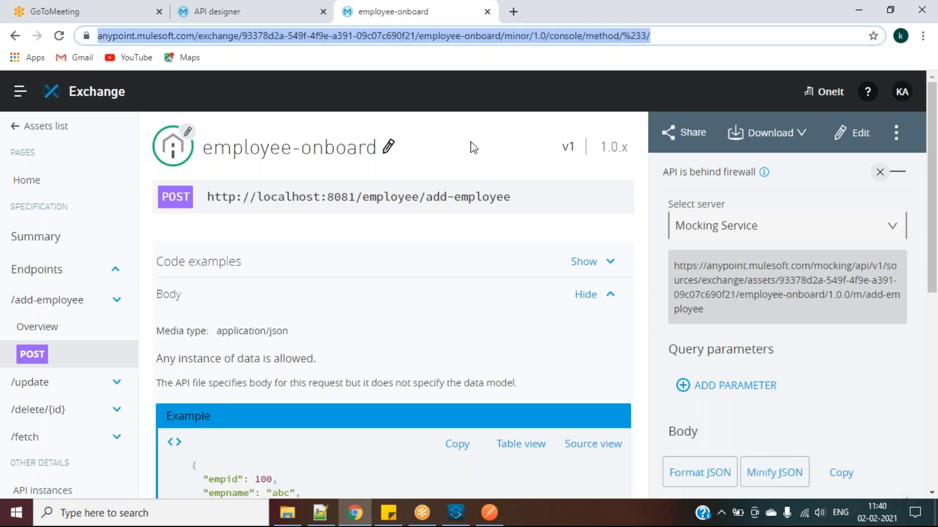
left_click(54, 380)
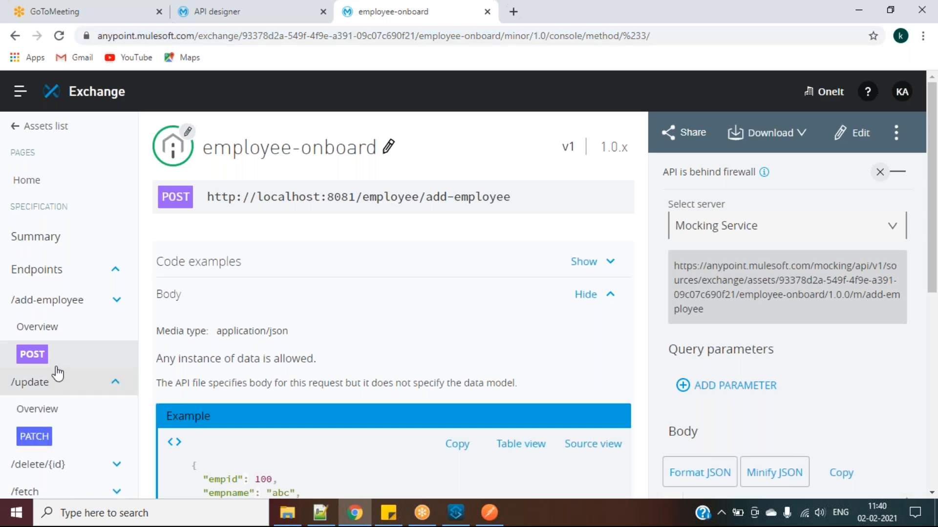
scroll(57, 342, "down", 2)
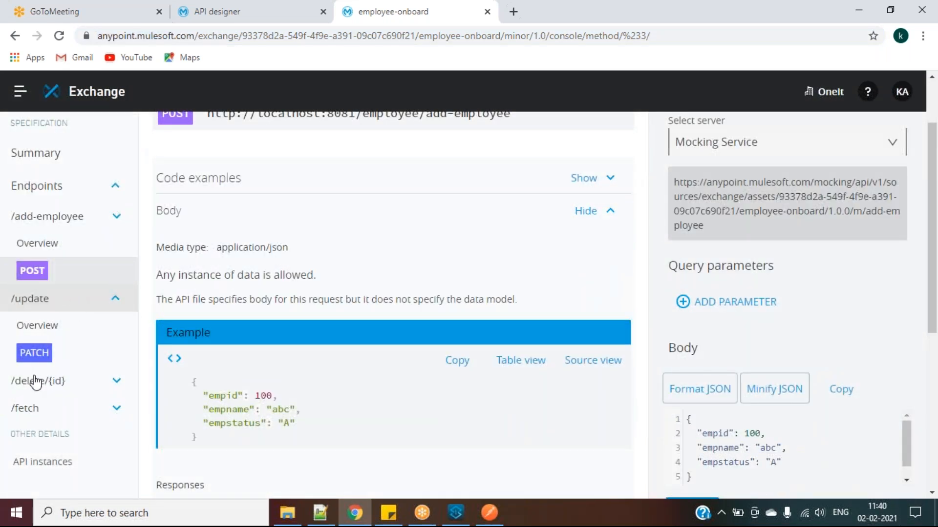
scroll(34, 382, "down", 2)
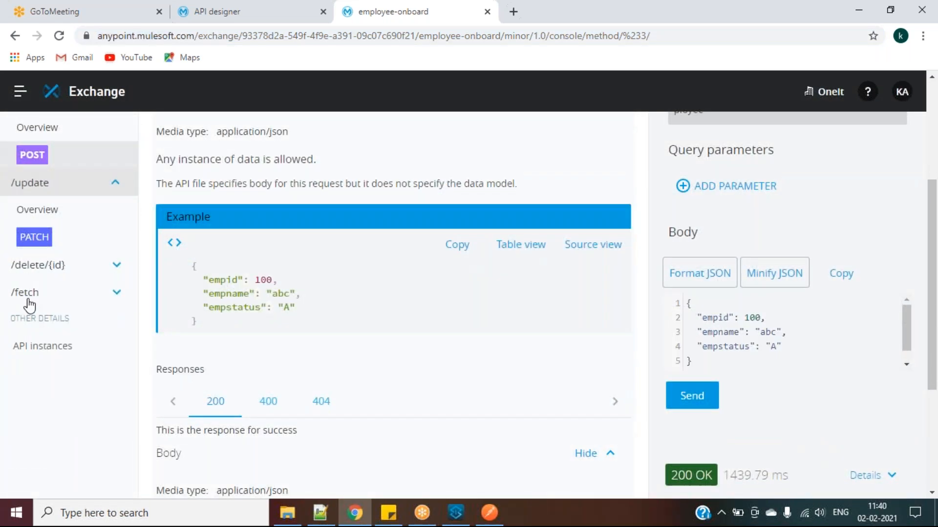
left_click(25, 304)
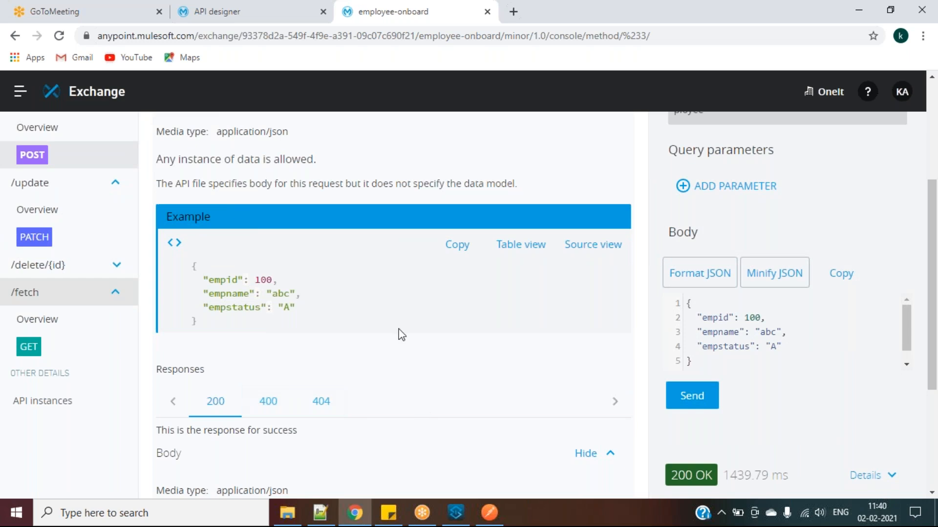
scroll(401, 335, "up", 4)
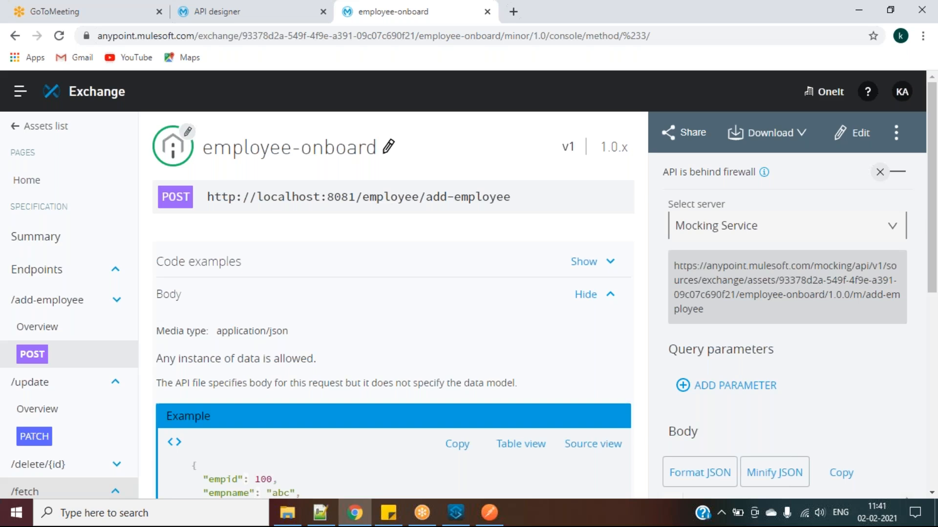
left_click(30, 126)
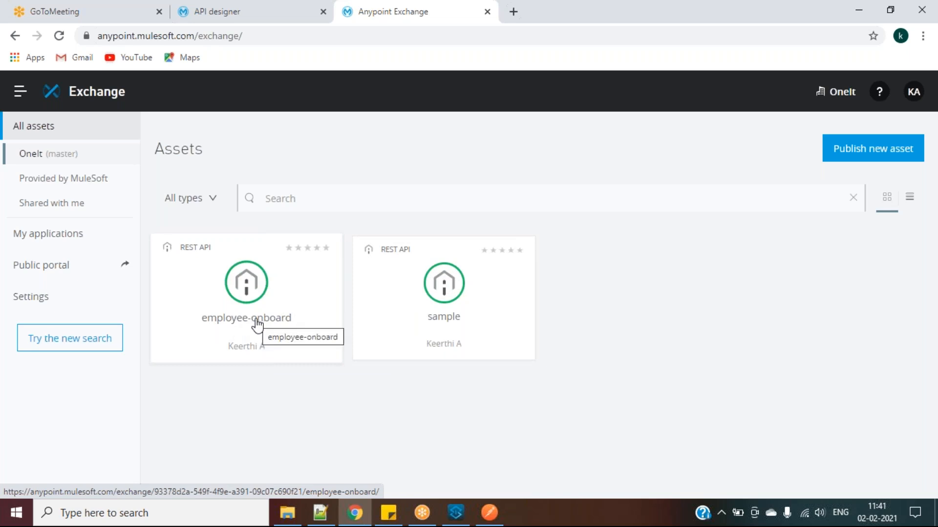
left_click(320, 513)
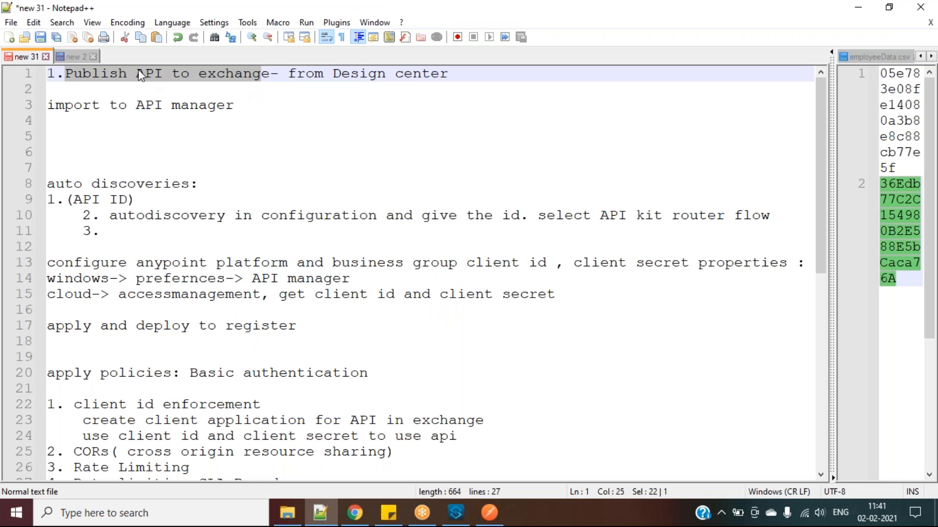
left_click(240, 105)
key("shift+Home")
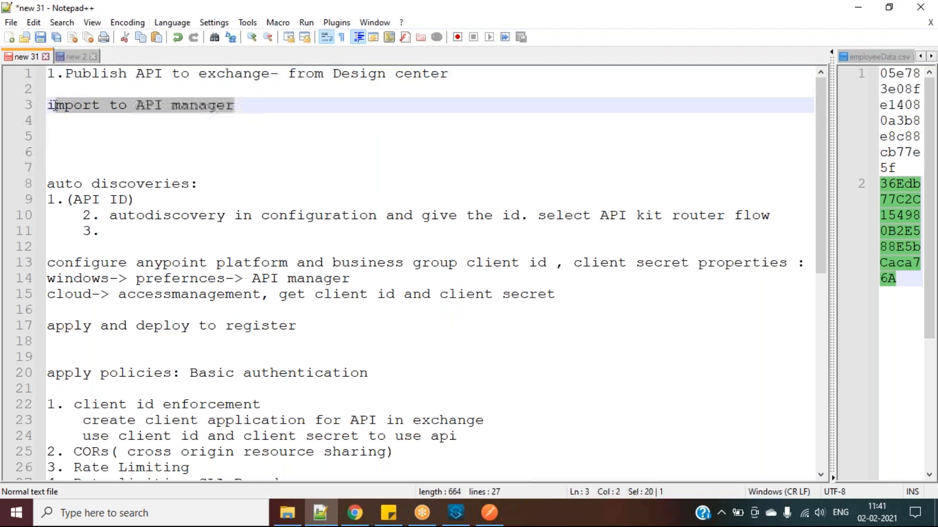
left_click(355, 512)
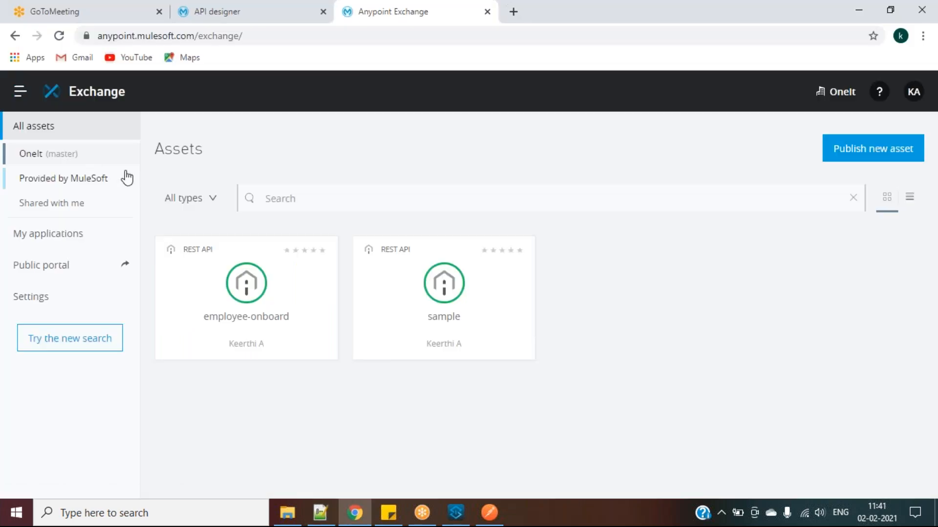
Go to API Manager's API Administration from the platform menu and show the Manage API options
left_click(20, 92)
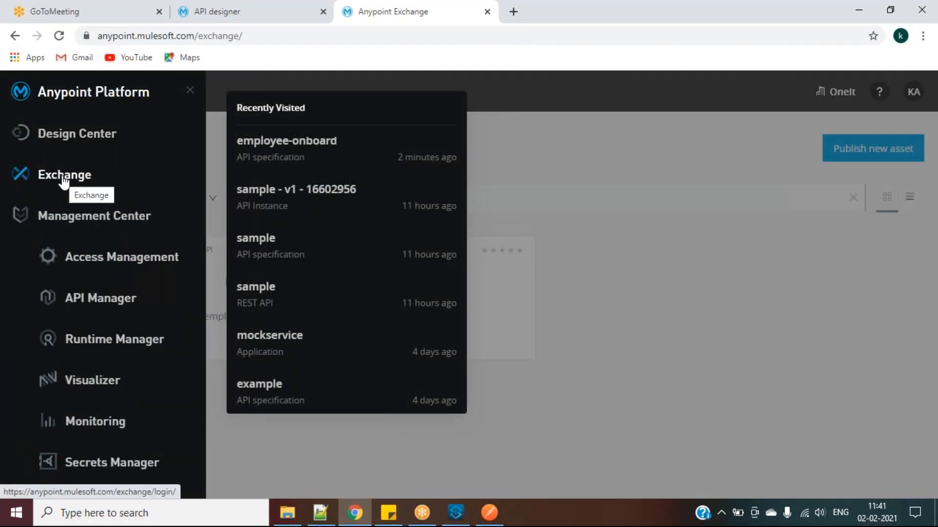
left_click(106, 299)
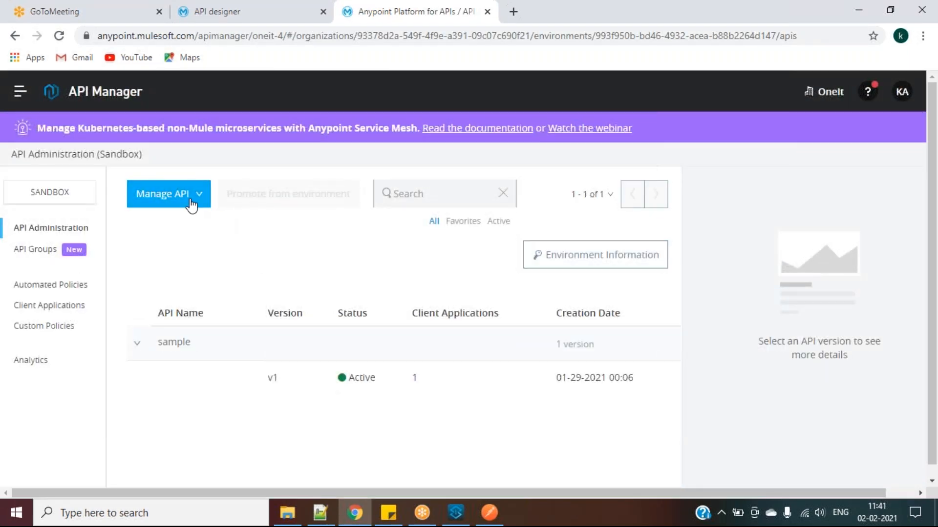
left_click(191, 205)
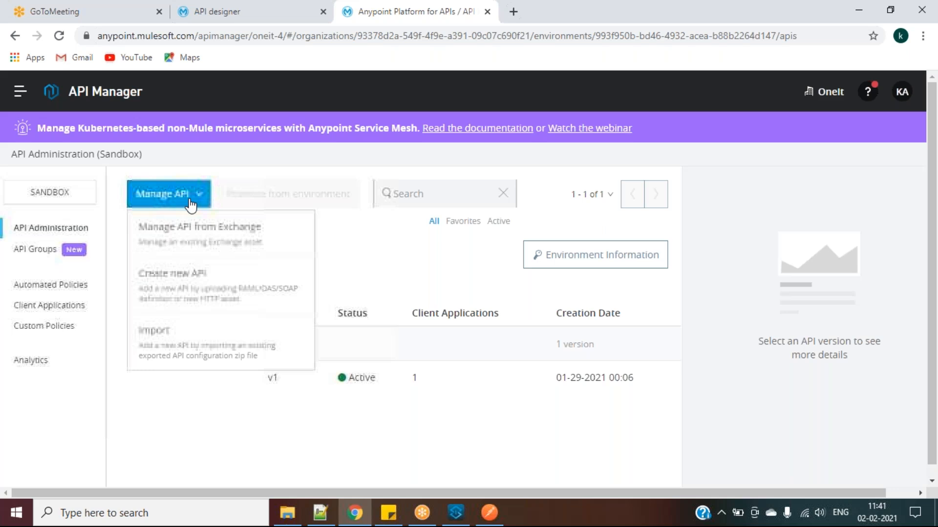
Choose Manage API from Exchange and pick employee-onboard as the API name
left_click(192, 240)
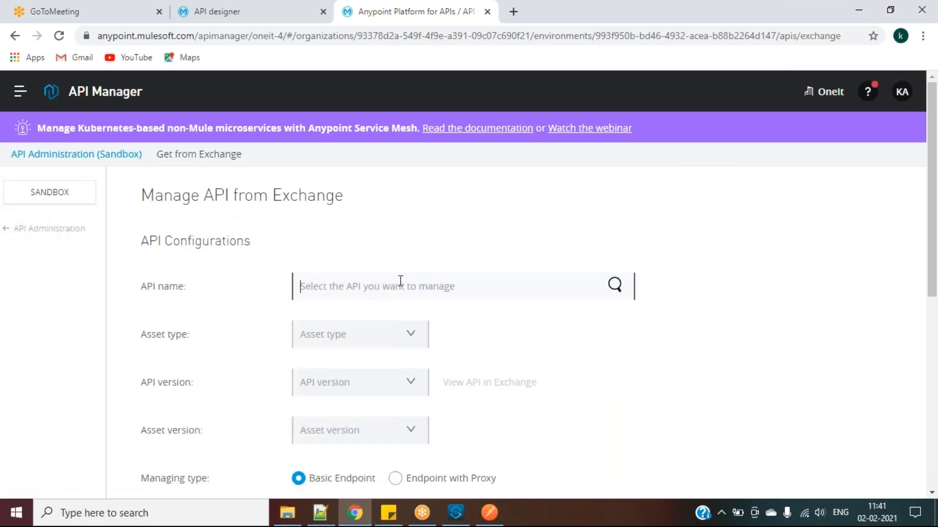
type("on")
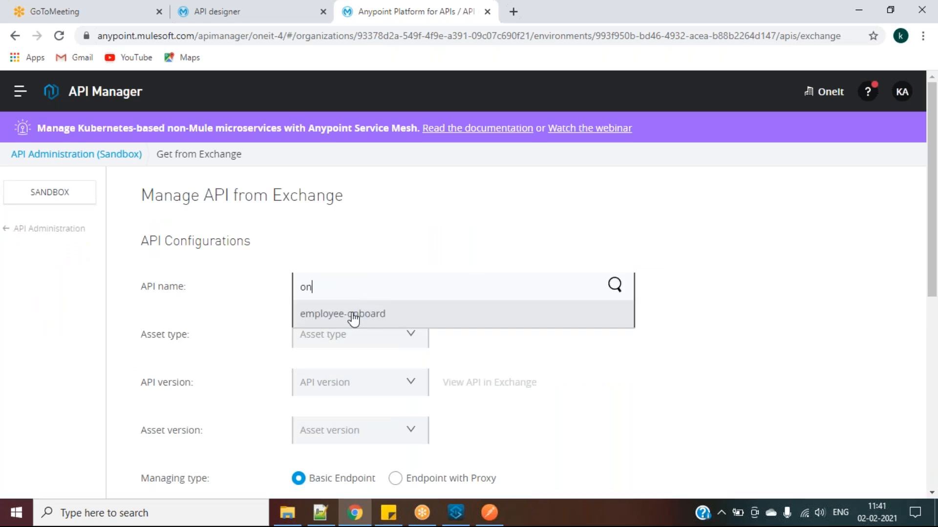
key("BackSpace")
key("BackSpace")
type("exa")
key("BackSpace")
key("BackSpace")
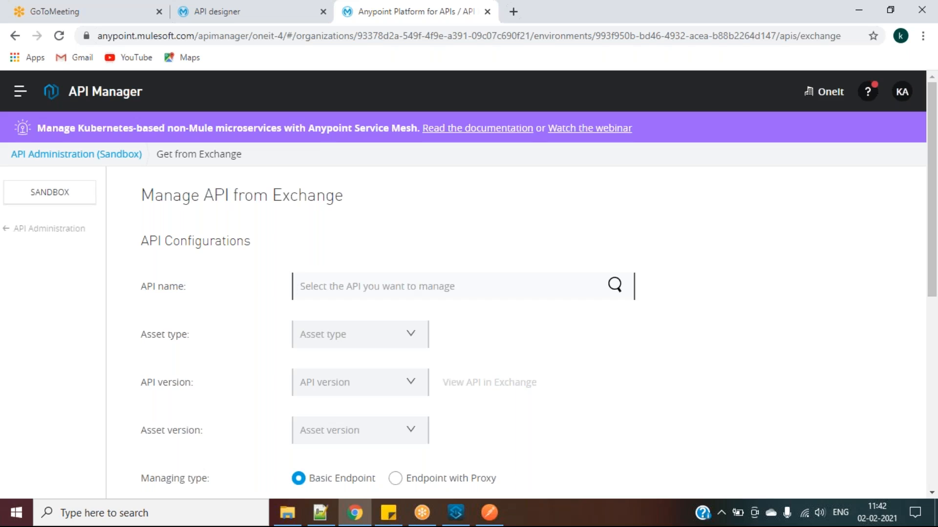
type("mod")
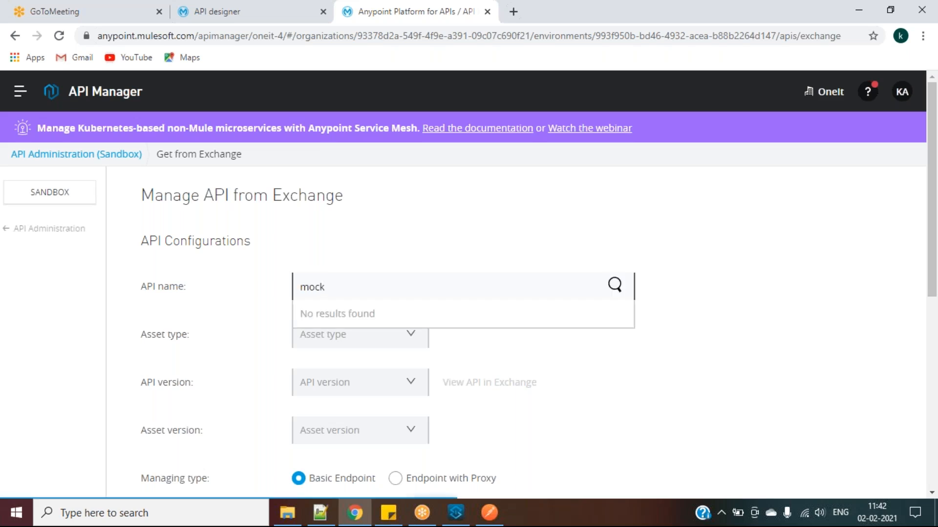
double_click(326, 291)
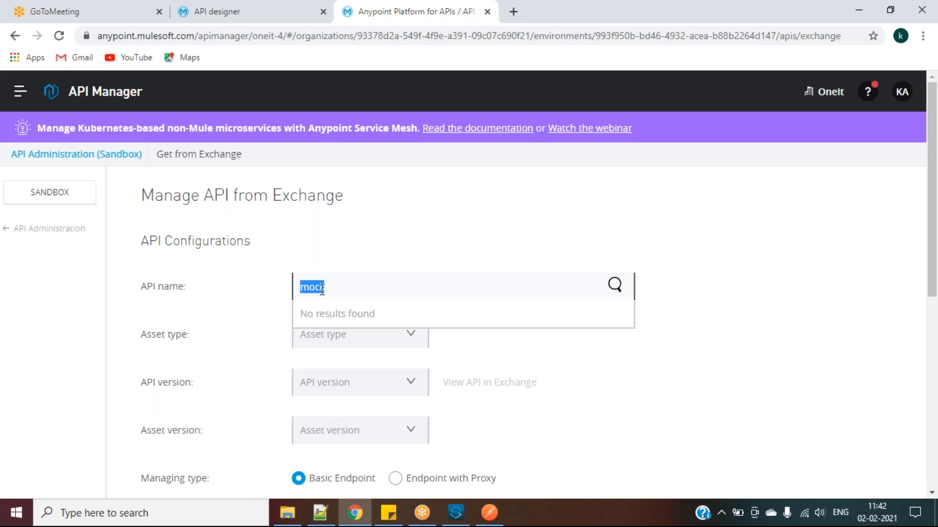
key("BackSpace")
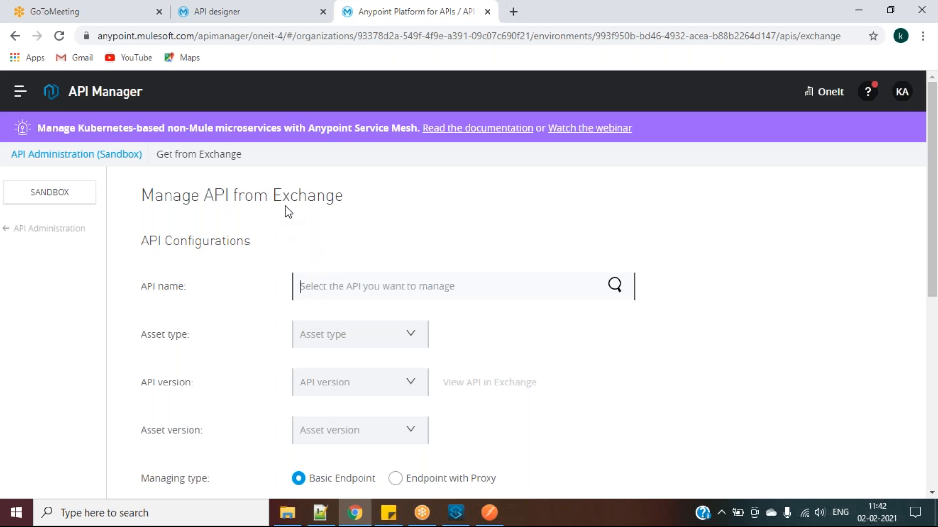
type("on")
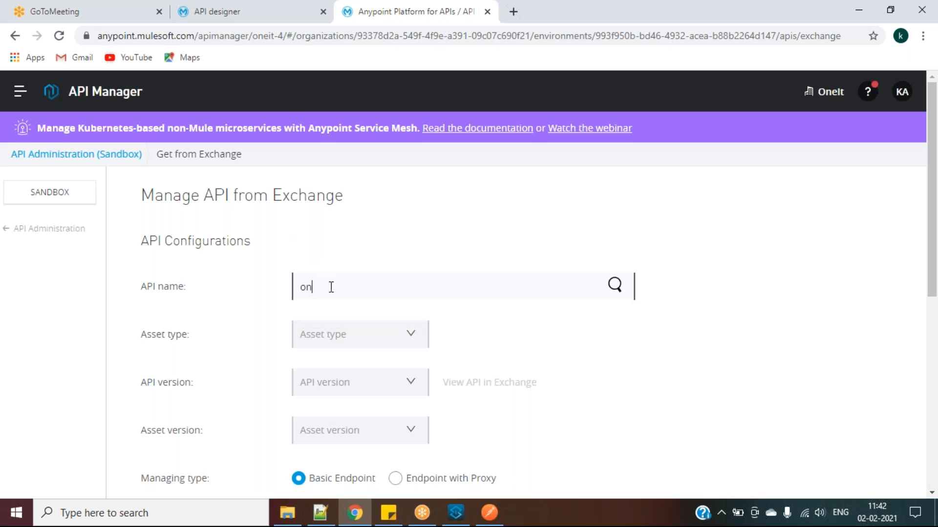
key("BackSpace")
key("BackSpace")
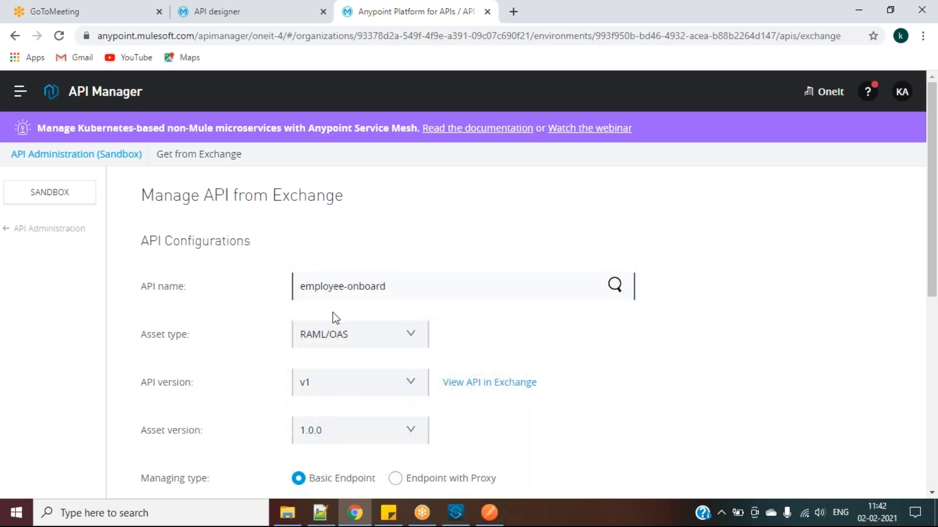
Keep the Mule application settings and save, creating API instance 16610545
scroll(588, 411, "down", 3)
scroll(589, 412, "down", 5)
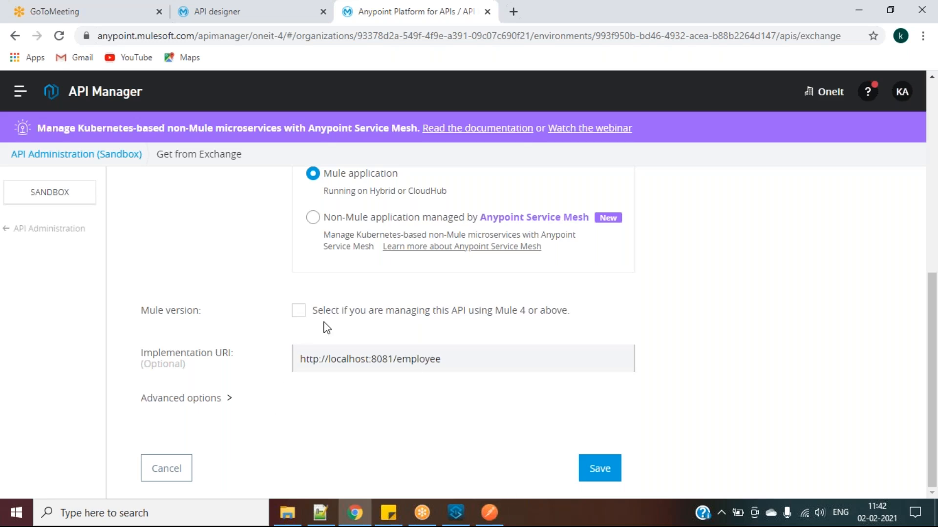
left_click(594, 468)
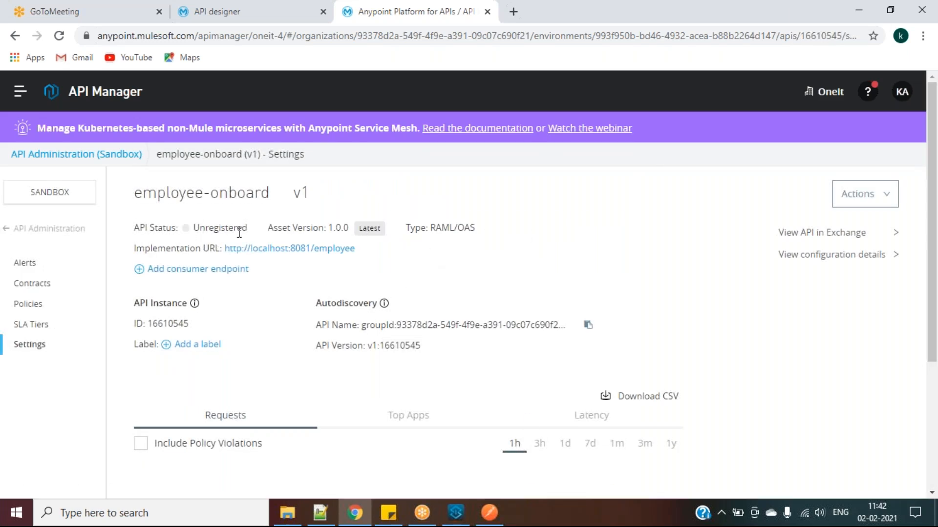
left_click_drag(250, 230, 188, 228)
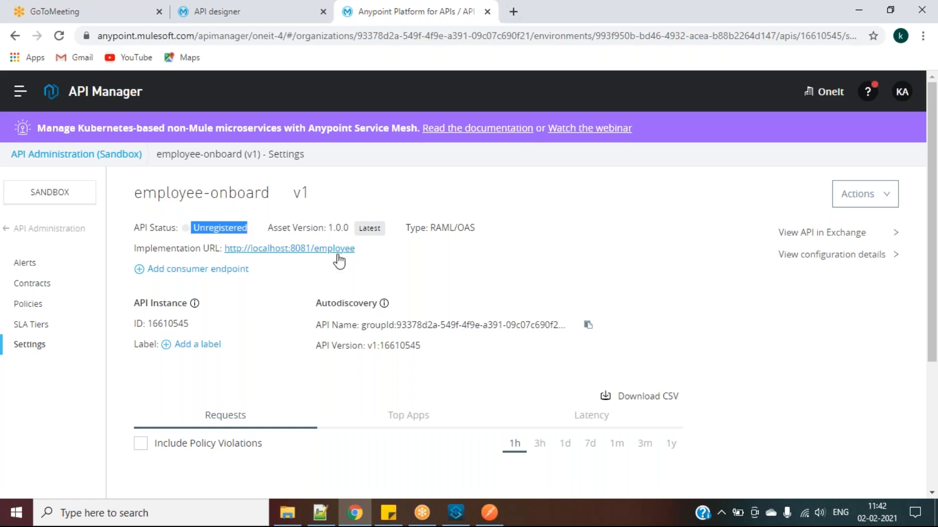
scroll(263, 312, "down", 1)
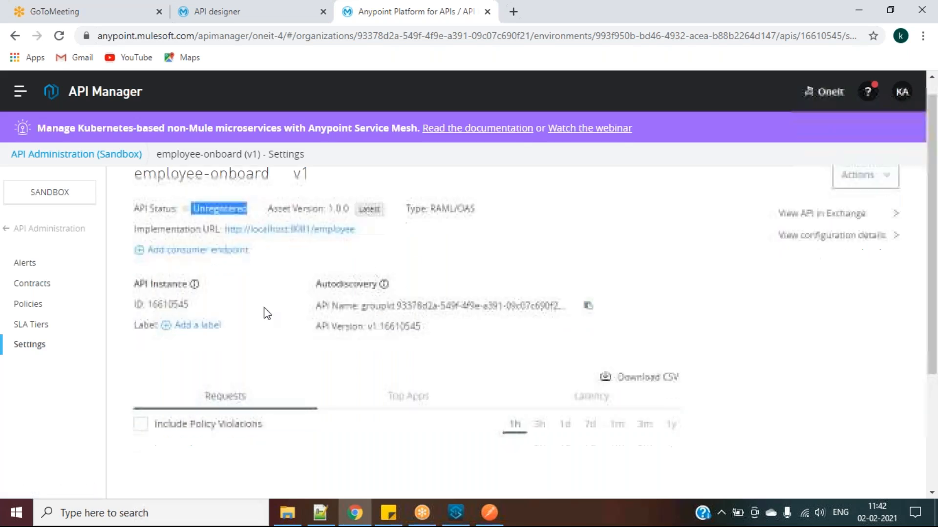
scroll(238, 325, "down", 1)
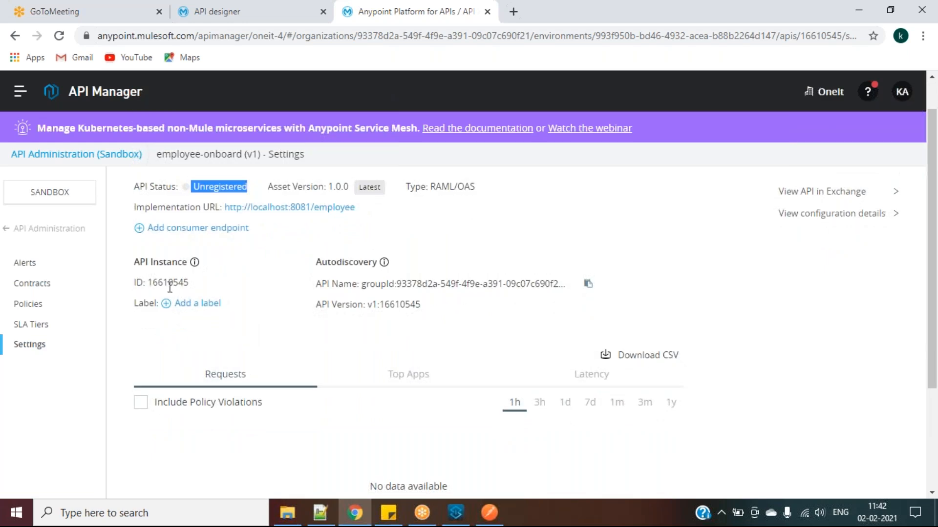
left_click_drag(150, 282, 185, 282)
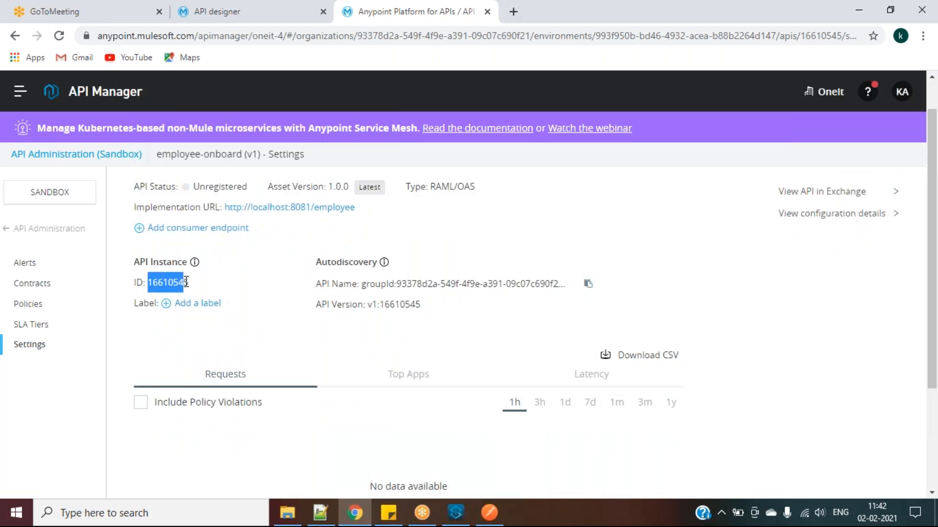
left_click(167, 283)
scroll(436, 308, "down", 3)
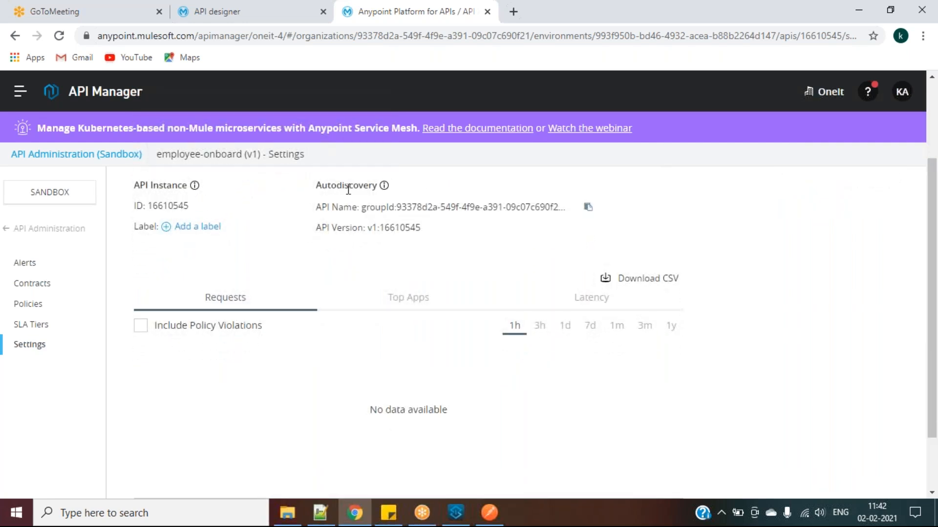
mouse_move(314, 186)
left_mouse_down()
mouse_move(379, 186)
mouse_move(307, 184)
left_mouse_up()
double_click(318, 191)
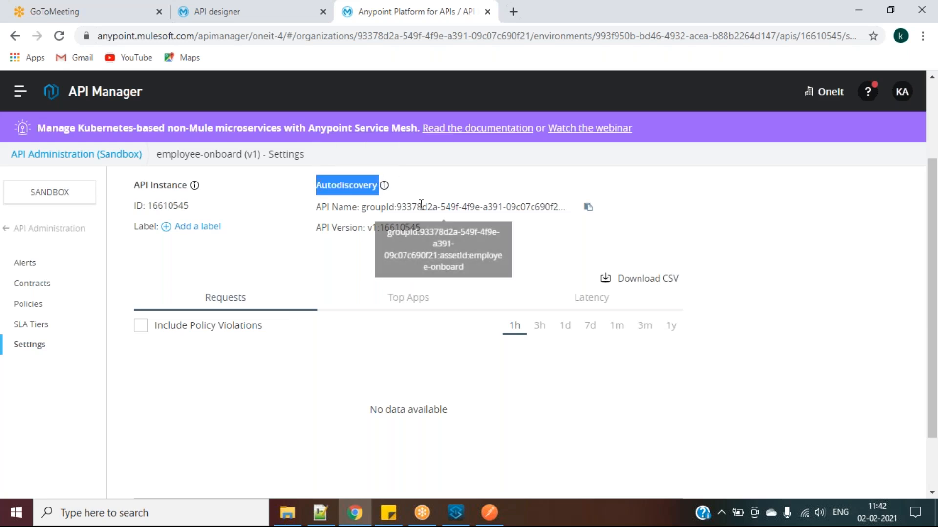
scroll(420, 205, "up", 1)
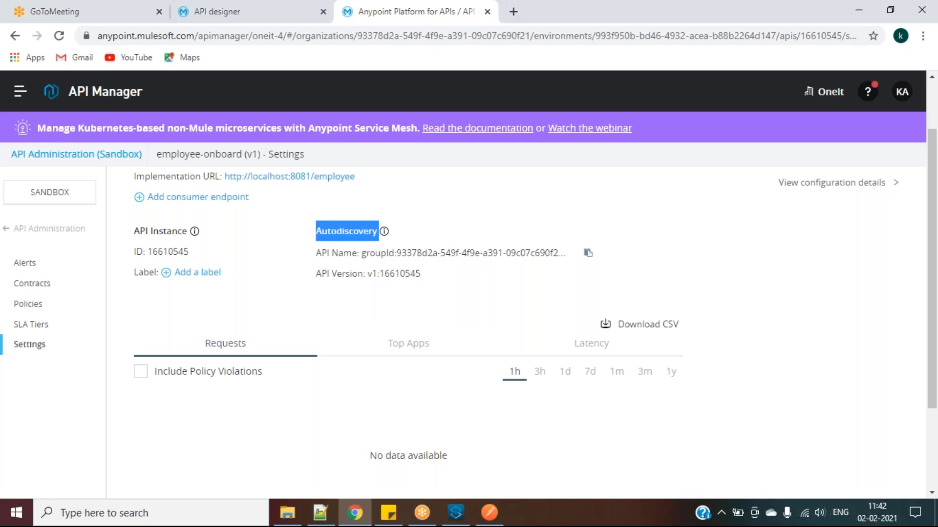
double_click(350, 233)
double_click(156, 255)
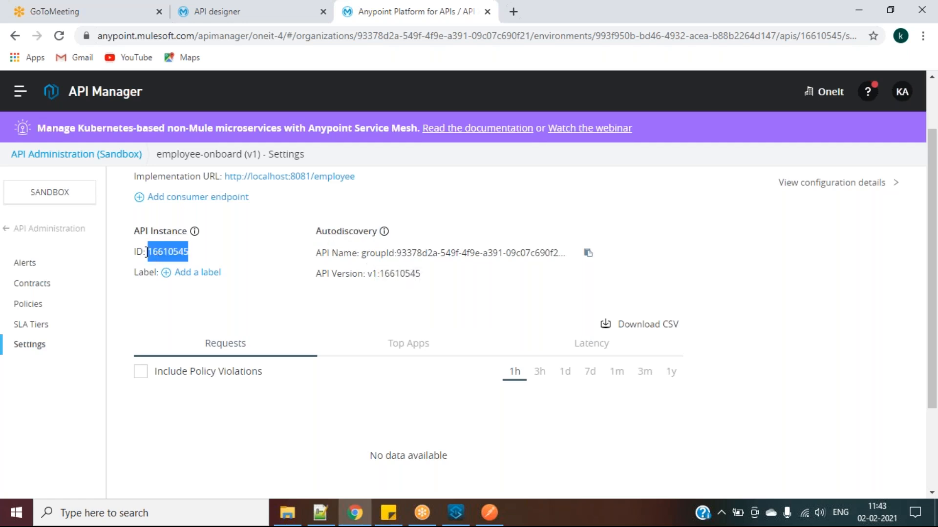
double_click(159, 252)
left_click(319, 513)
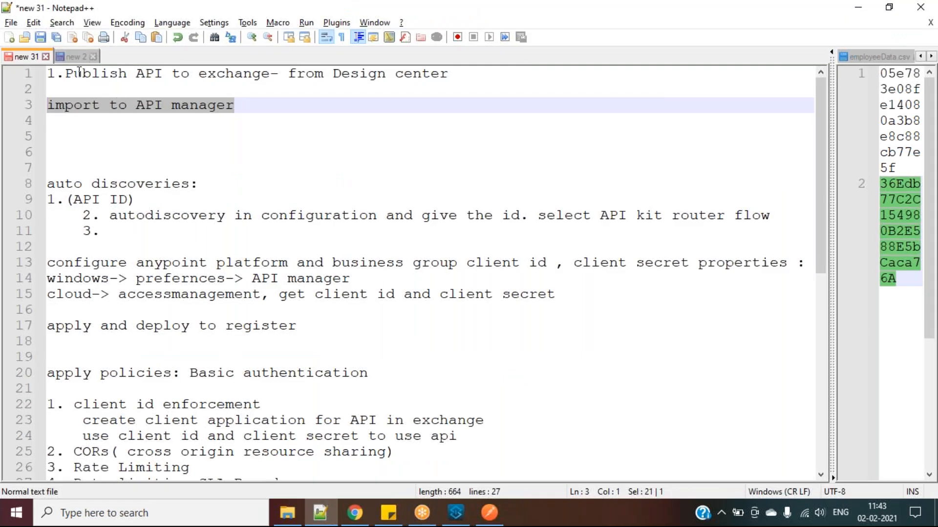
left_click_drag(65, 74, 269, 73)
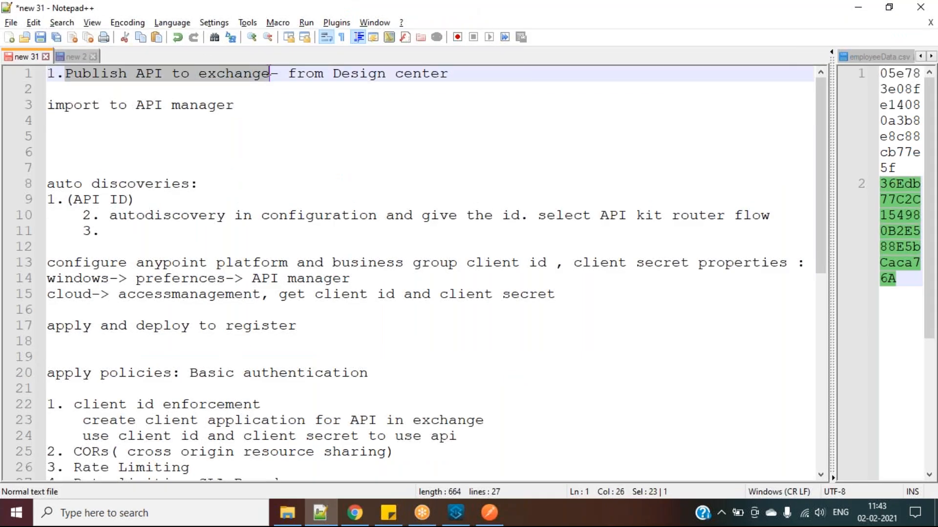
left_click_drag(48, 105, 235, 106)
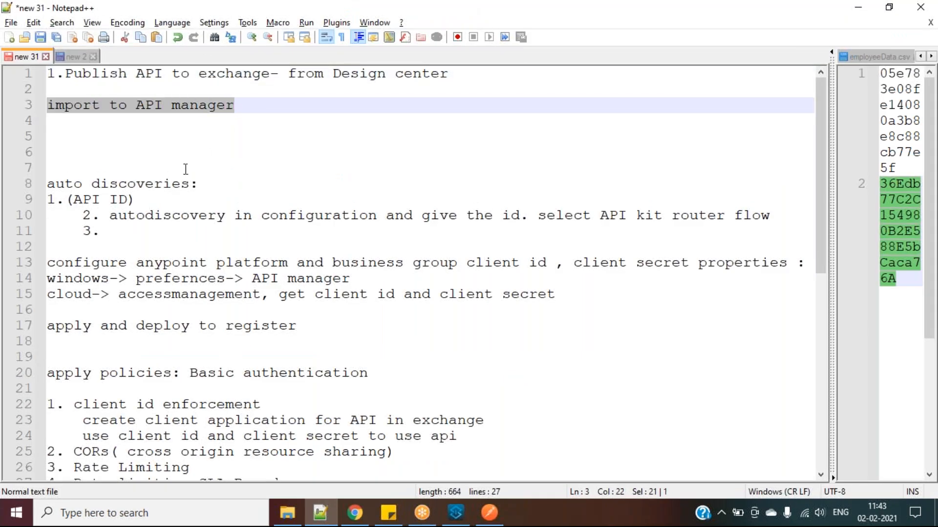
key("alt+Tab")
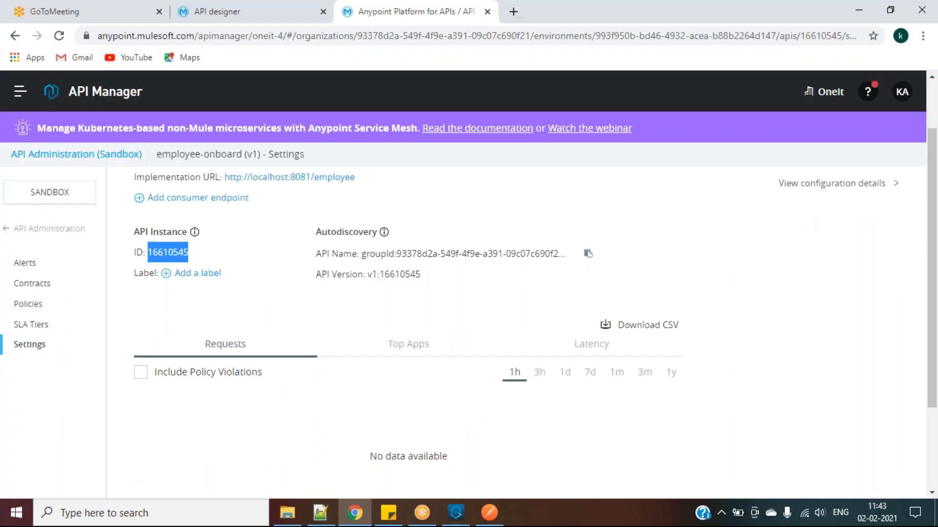
scroll(122, 263, "up", 2)
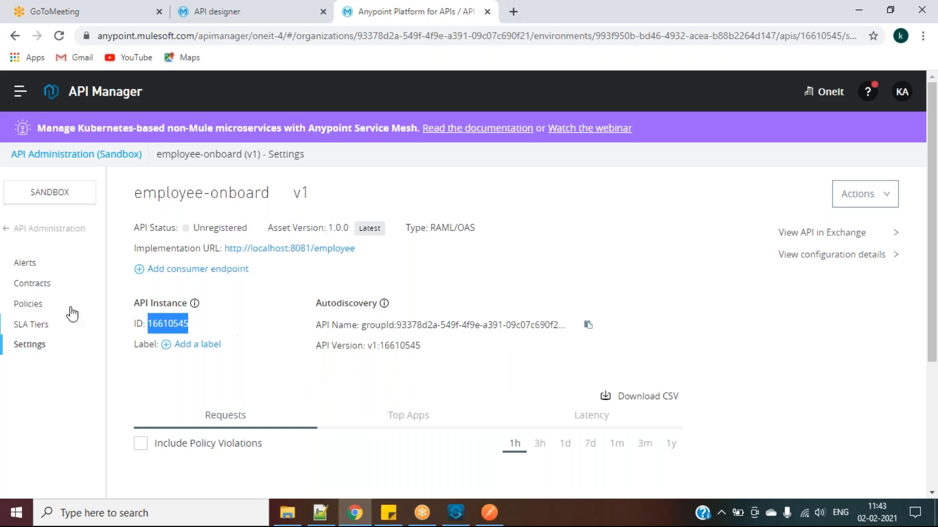
left_click(37, 304)
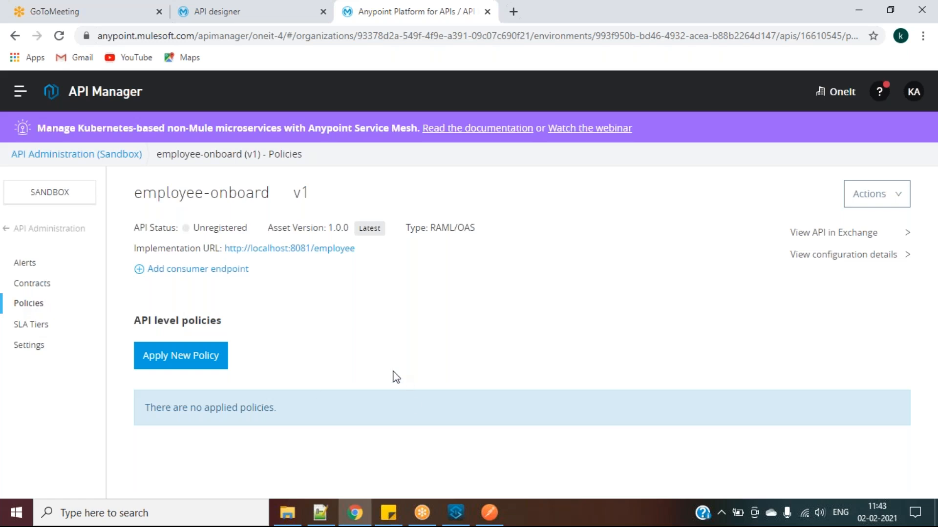
Start a new policy for employee-onboard and scroll through the available policies
left_click(190, 363)
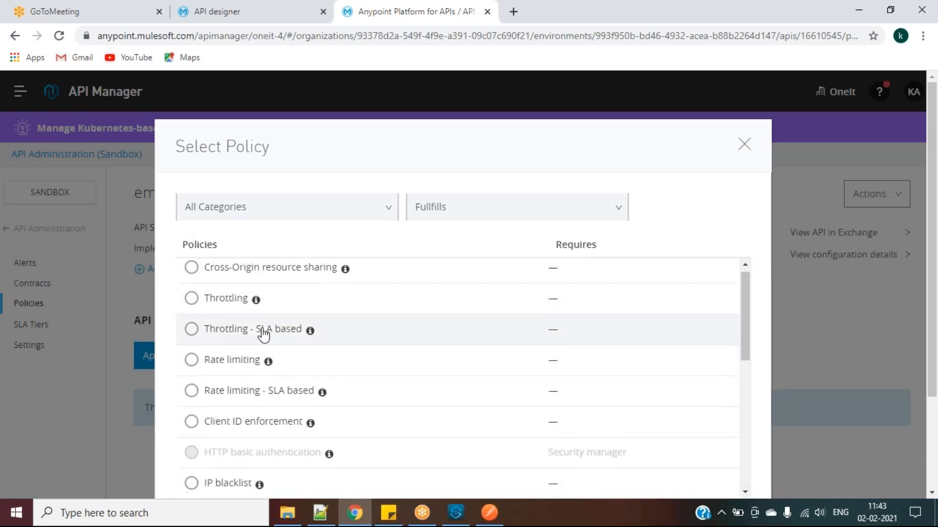
scroll(264, 335, "down", 2)
scroll(264, 335, "down", 4)
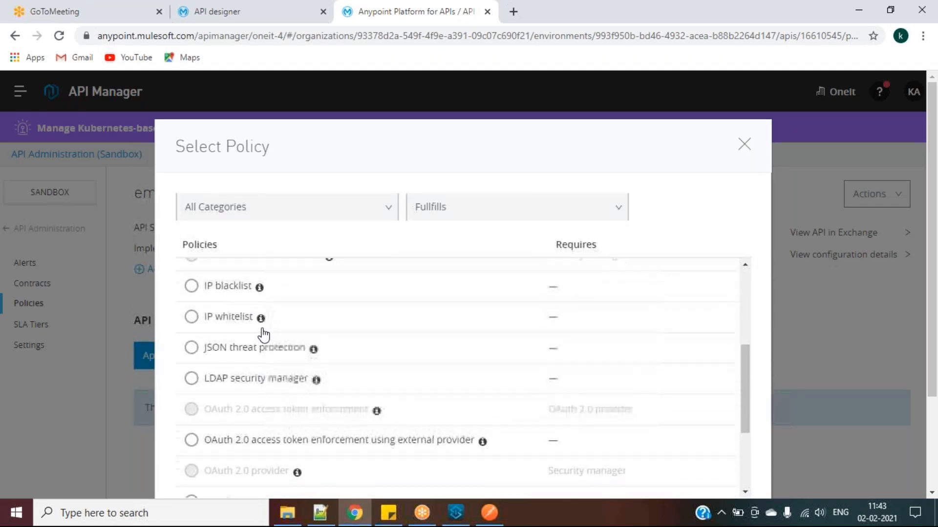
scroll(264, 335, "up", 6)
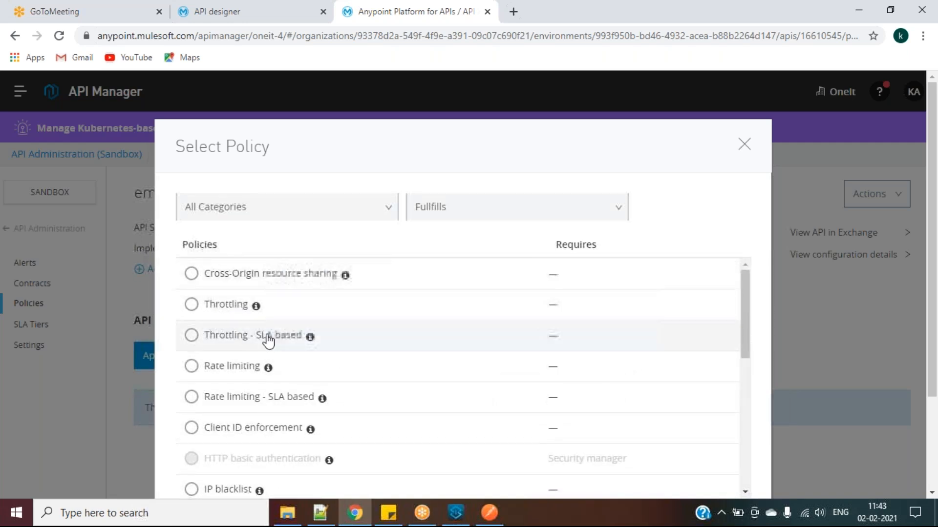
scroll(272, 361, "down", 1)
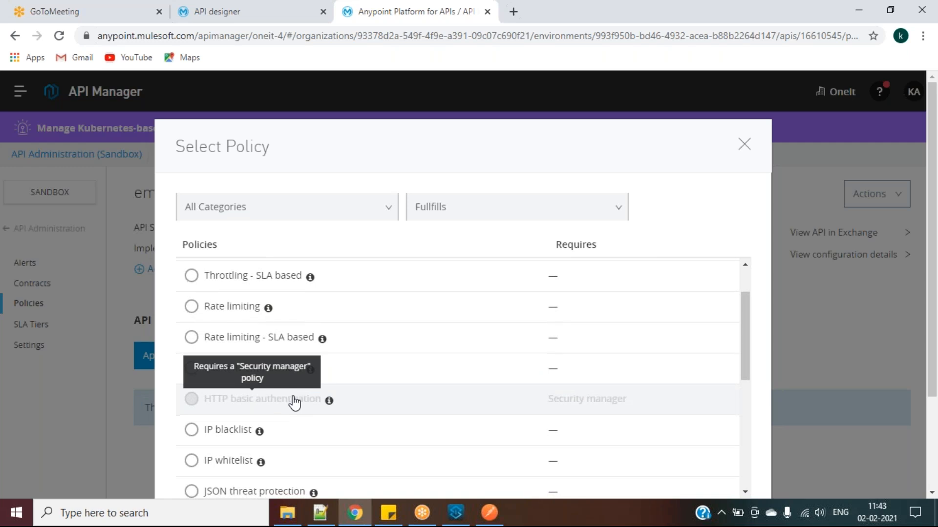
scroll(298, 398, "down", 1)
scroll(307, 394, "down", 1)
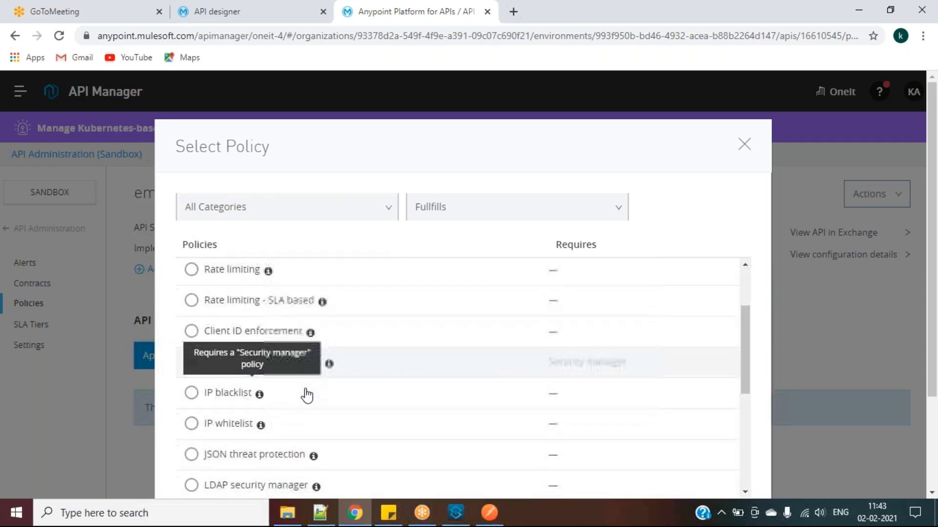
scroll(530, 415, "down", 1)
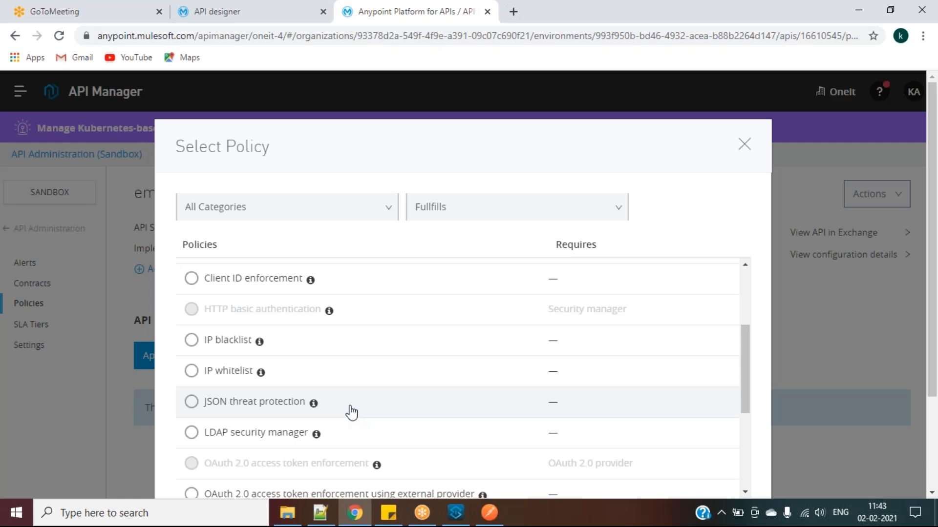
scroll(351, 412, "down", 1)
scroll(351, 413, "down", 3)
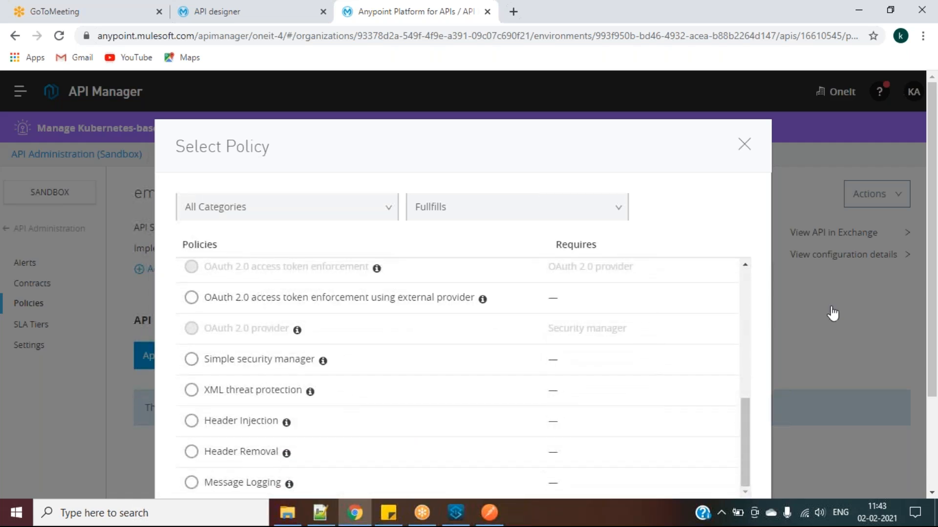
scroll(833, 278, "down", 2)
Read the HTTP basic authentication requirement, then cancel without applying any policy
right_click(833, 273)
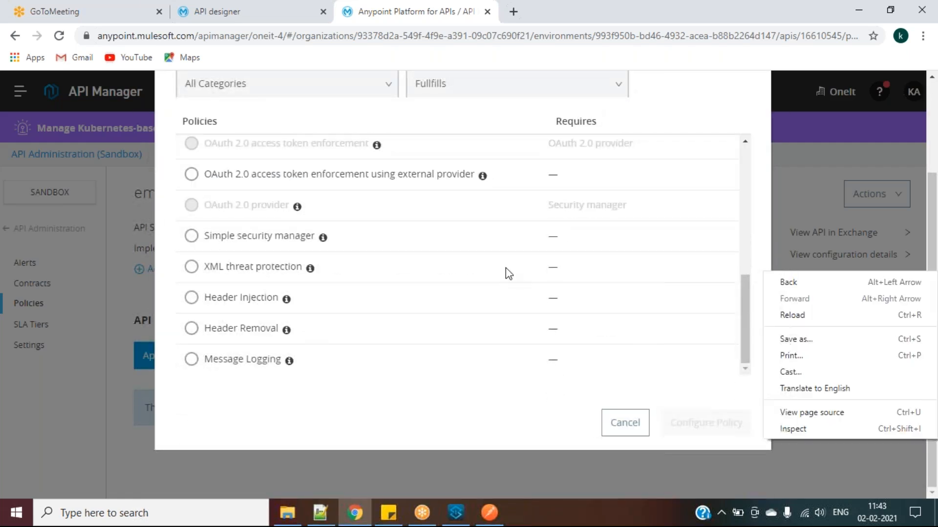
left_click(429, 280)
scroll(429, 280, "up", 2)
right_click(430, 282)
scroll(429, 280, "up", 6)
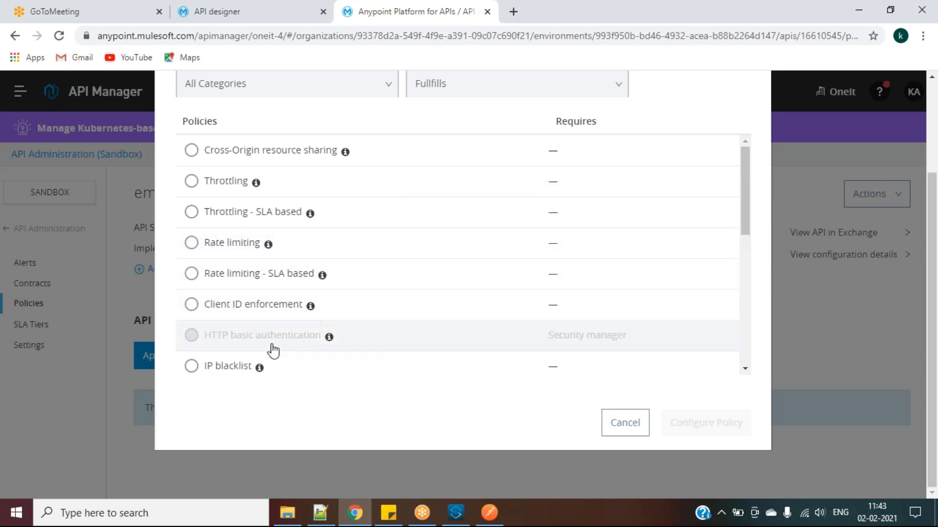
mouse_move(334, 348)
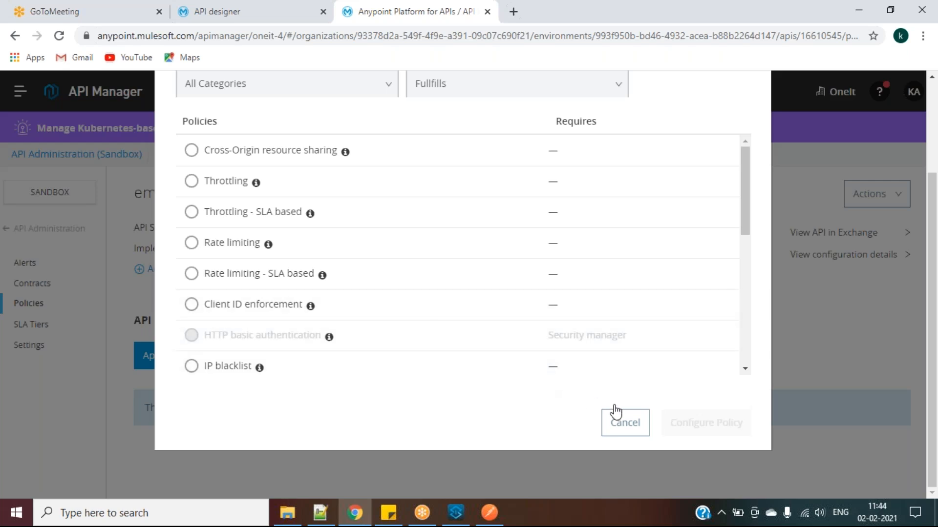
left_click(625, 428)
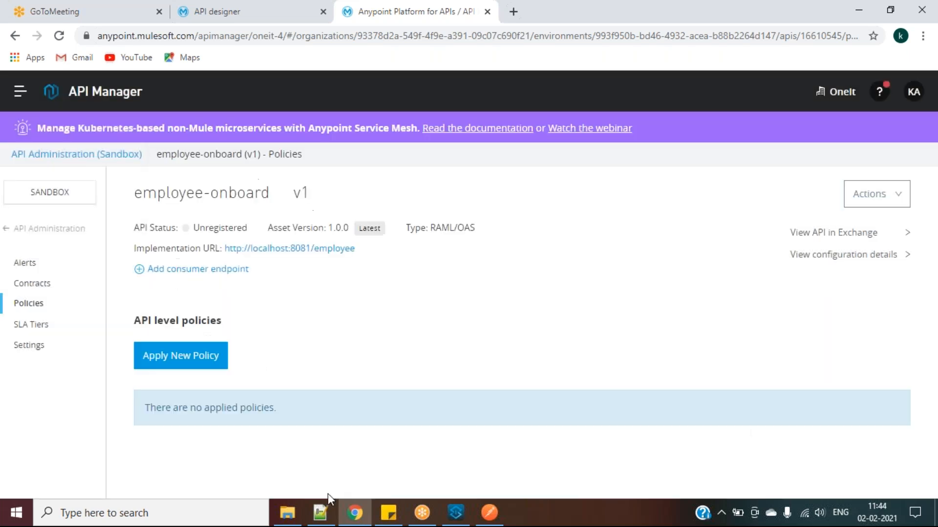
Review the Notepad++ notes, marking the auto discoveries heading and the (API ID) step
left_click(320, 513)
left_click_drag(197, 185, 37, 184)
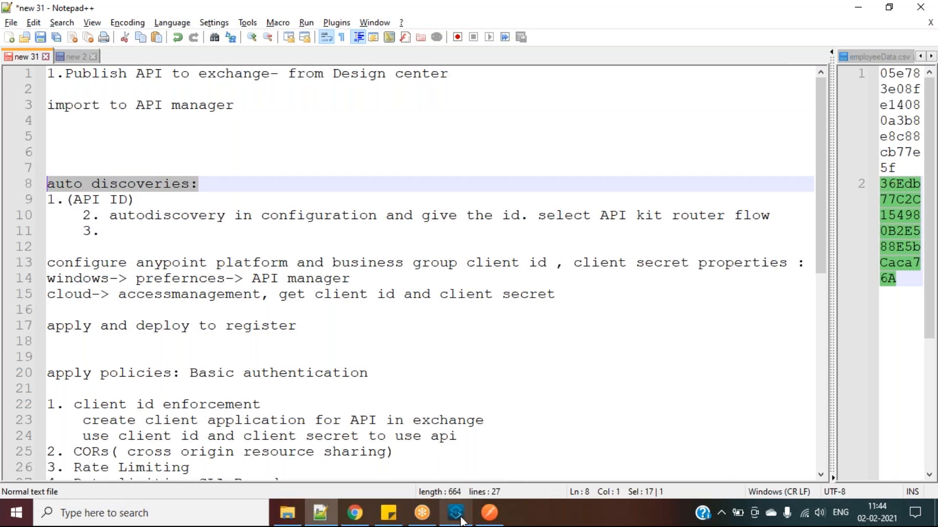
left_click(355, 512)
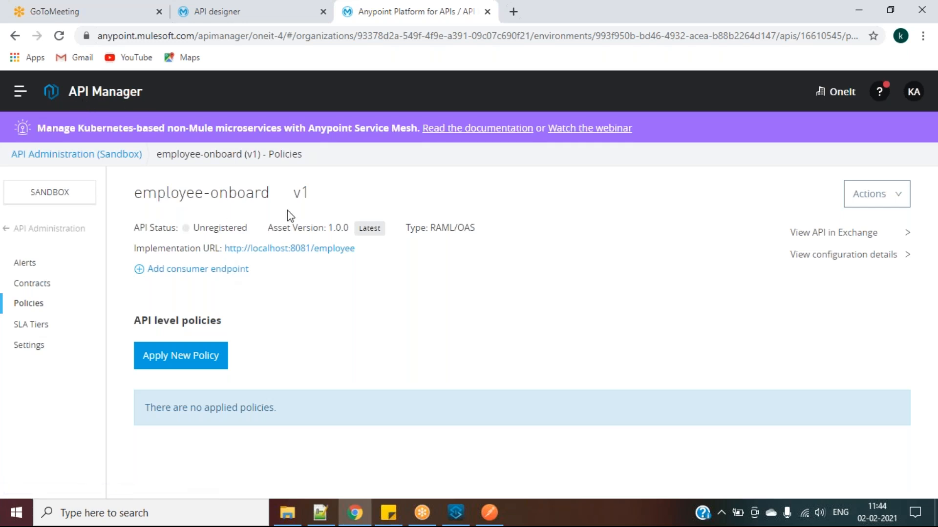
left_click_drag(144, 193, 341, 189)
left_click(320, 512)
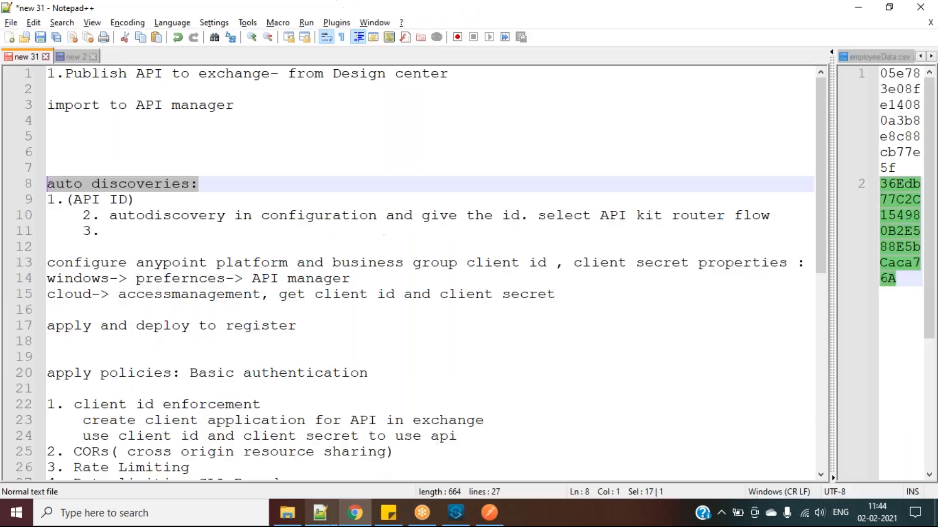
left_click_drag(133, 200, 68, 203)
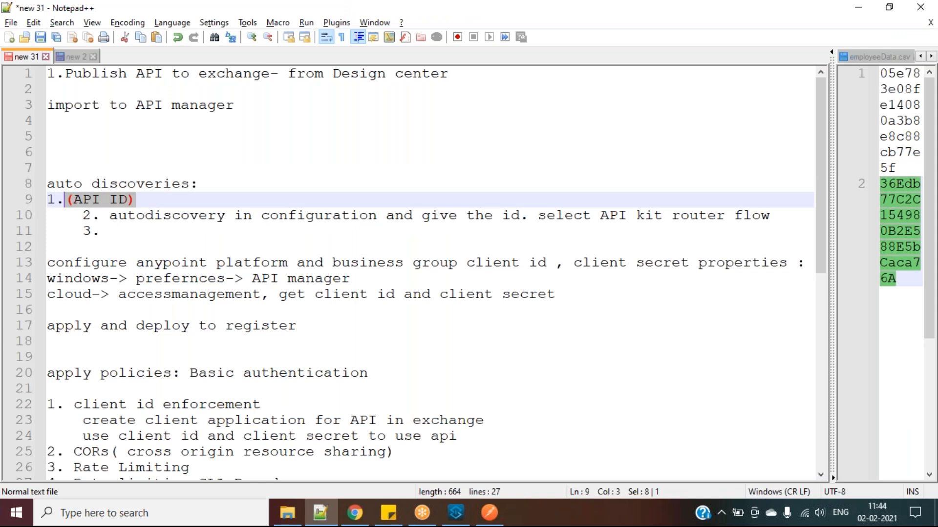
Select employee-onboard v1's instance ID 16610545 in API Administration, then bring up Anypoint Studio
key("alt+Tab")
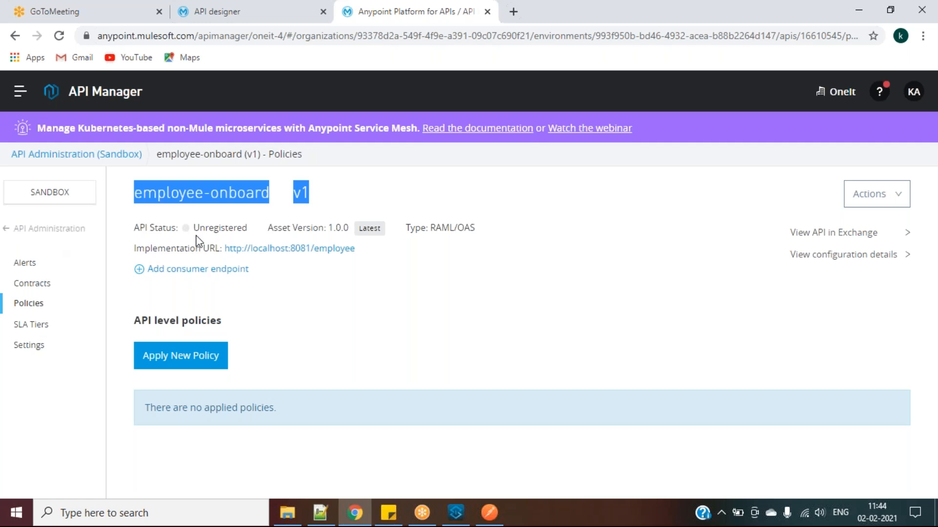
right_click(228, 274)
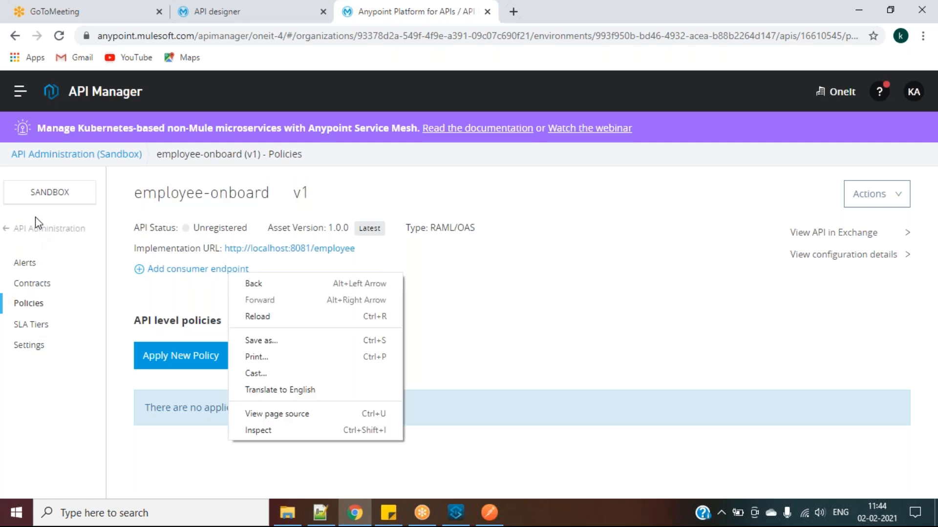
left_click(120, 155)
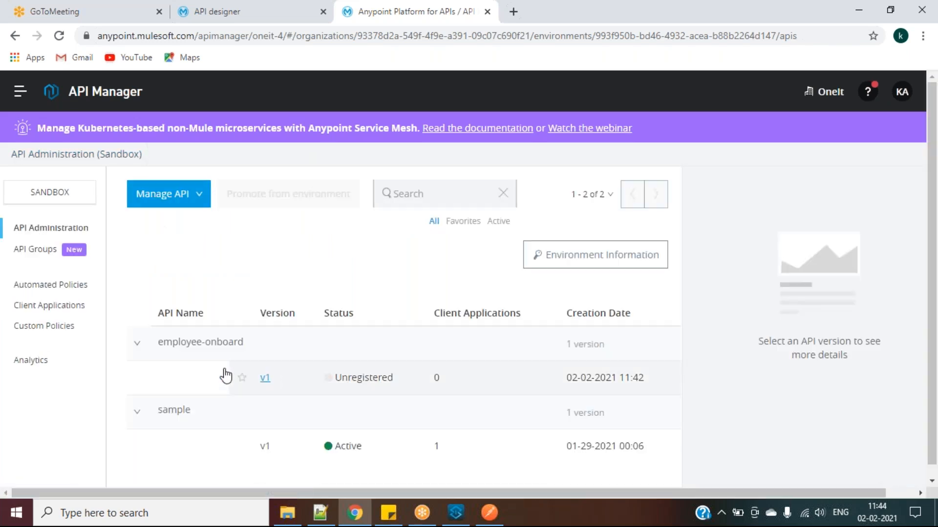
left_click(263, 379)
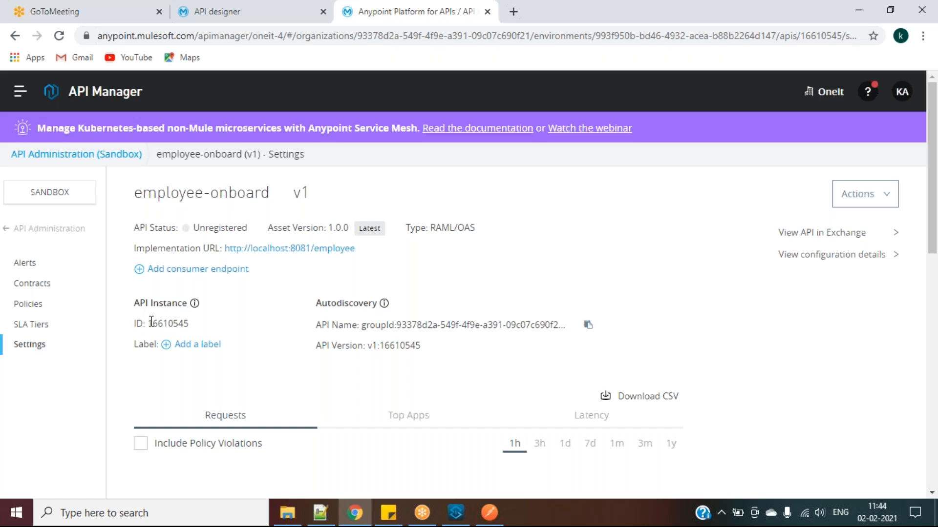
left_click_drag(149, 322, 195, 323)
left_click(179, 322)
double_click(169, 323)
left_click(456, 513)
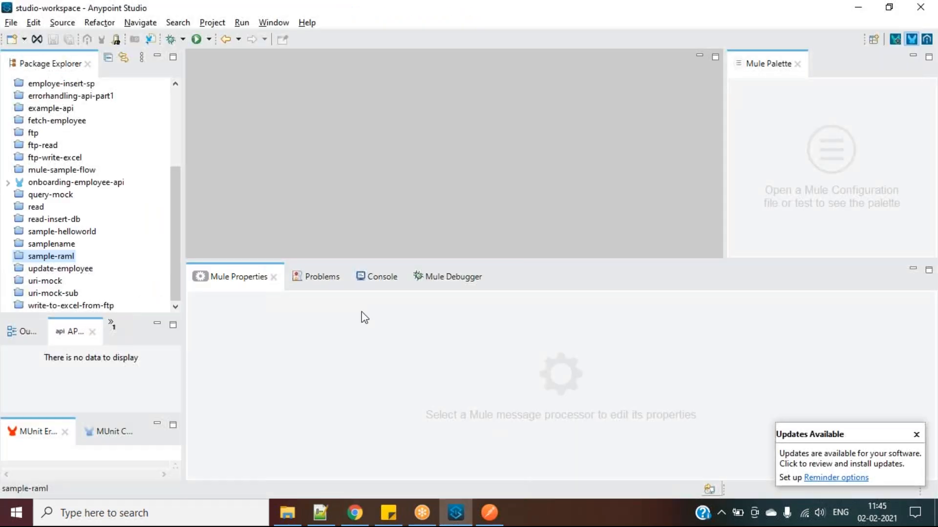
Open employee-onboard.xml in the onboarding-employee-api project and view its global elements
left_click(8, 182)
left_click(19, 121)
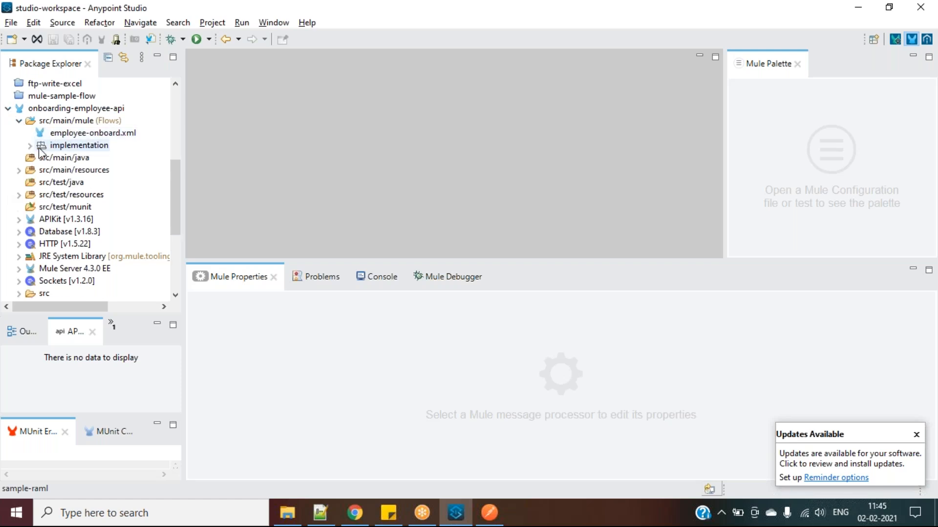
double_click(93, 133)
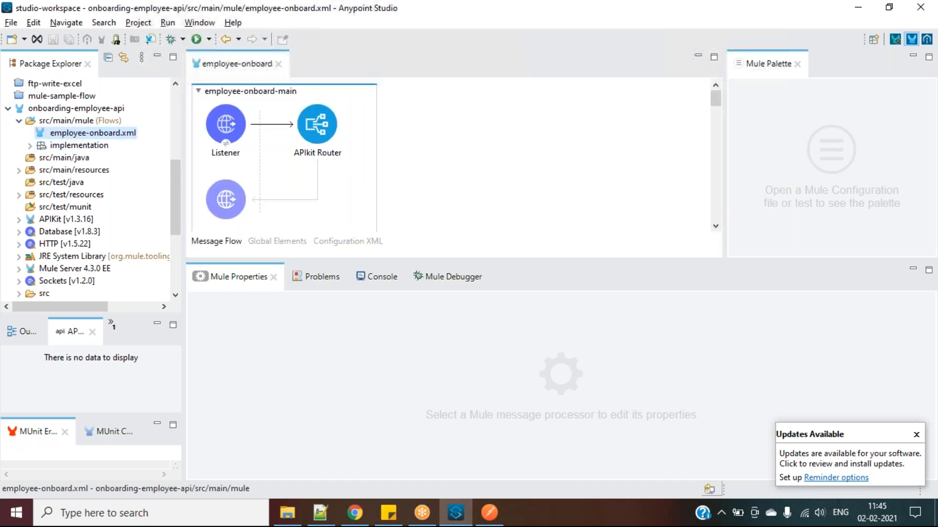
left_click(277, 241)
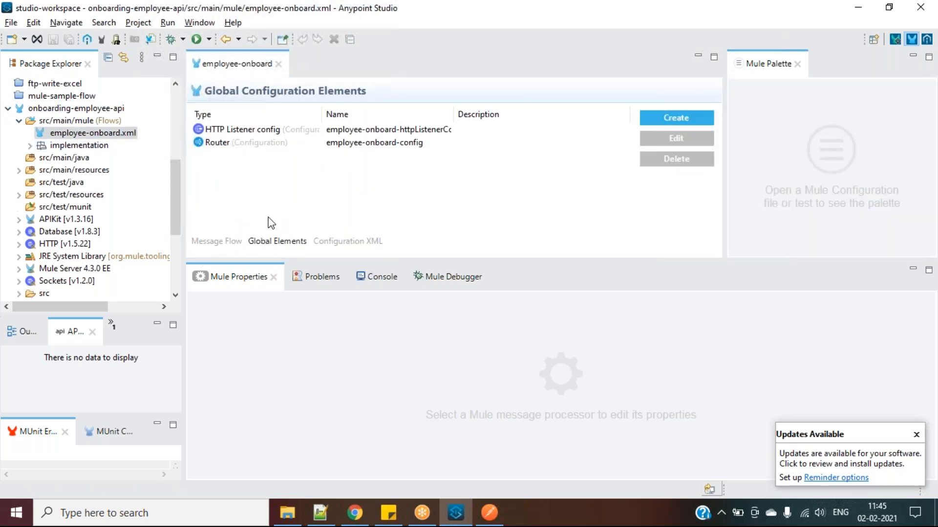
left_click(225, 241)
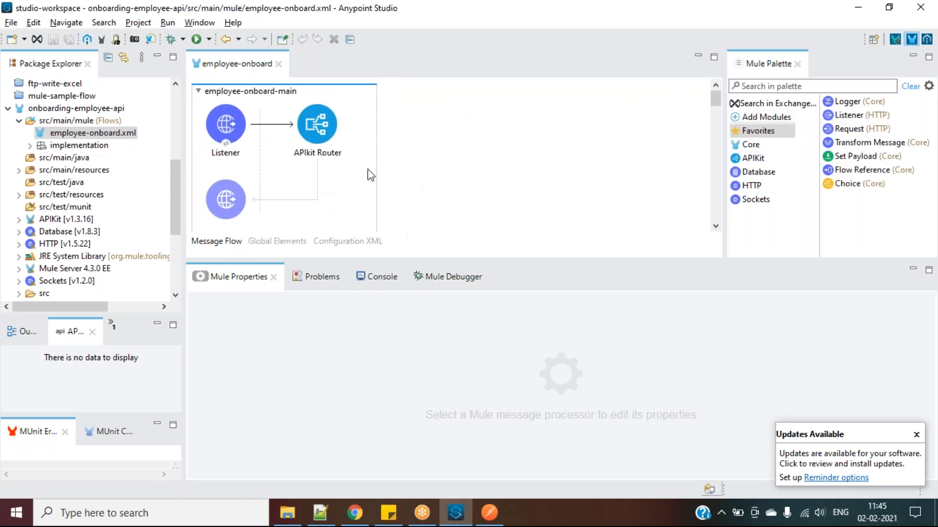
left_click_drag(415, 259, 414, 334)
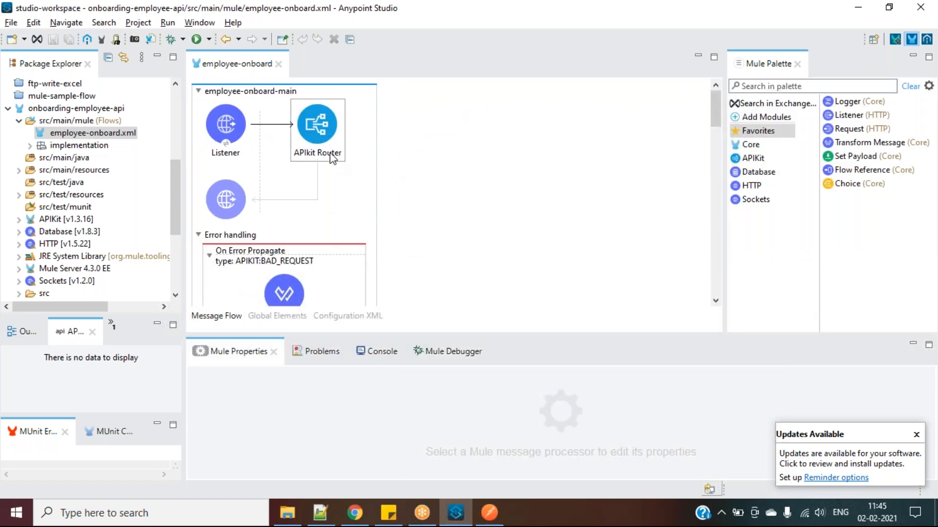
left_click(284, 315)
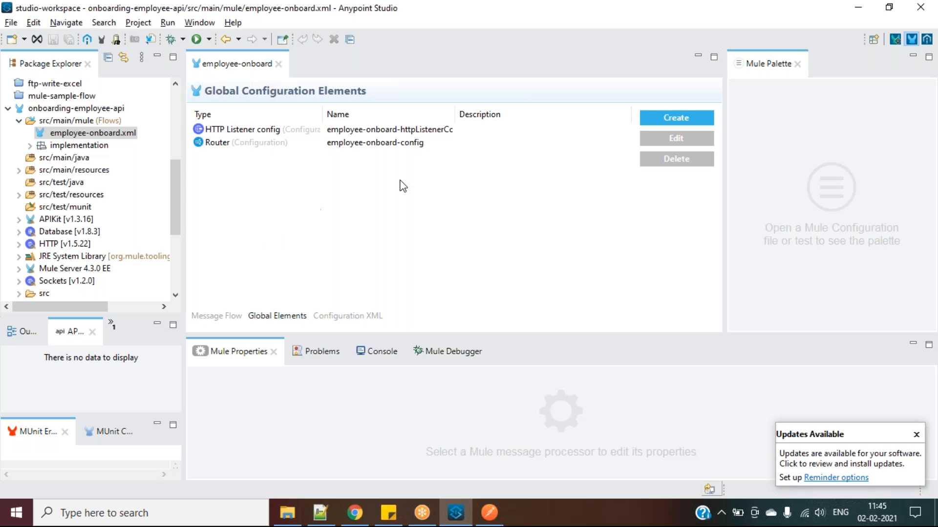
Add an API Autodiscovery global element with API Id 16610545 copied from API Manager
left_click(684, 118)
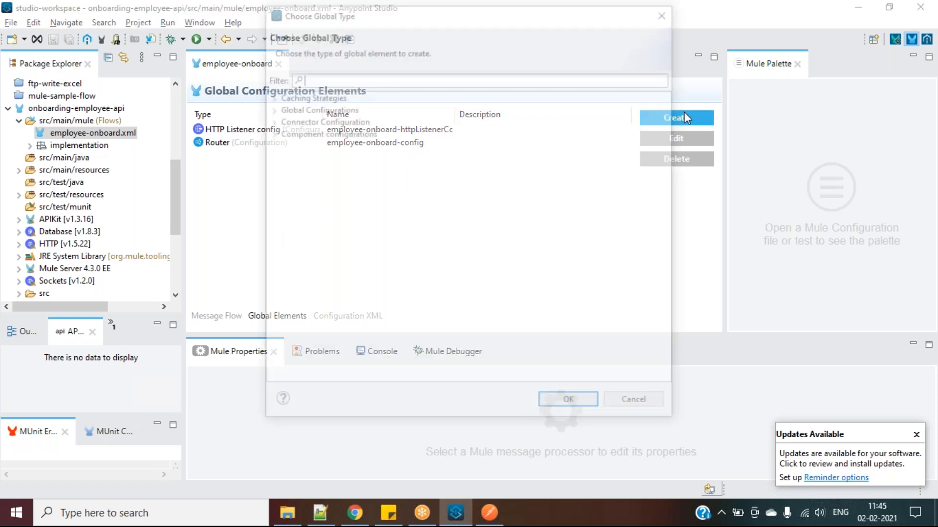
type("au")
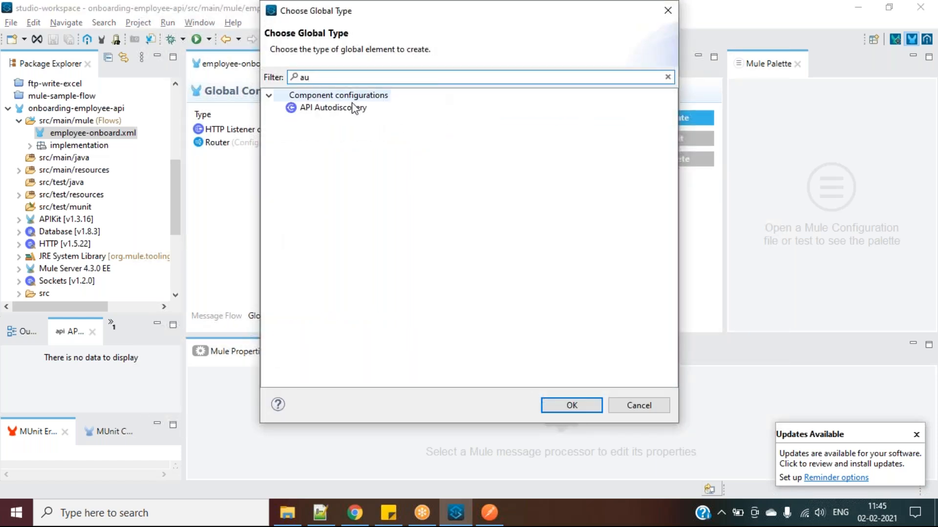
left_click(332, 110)
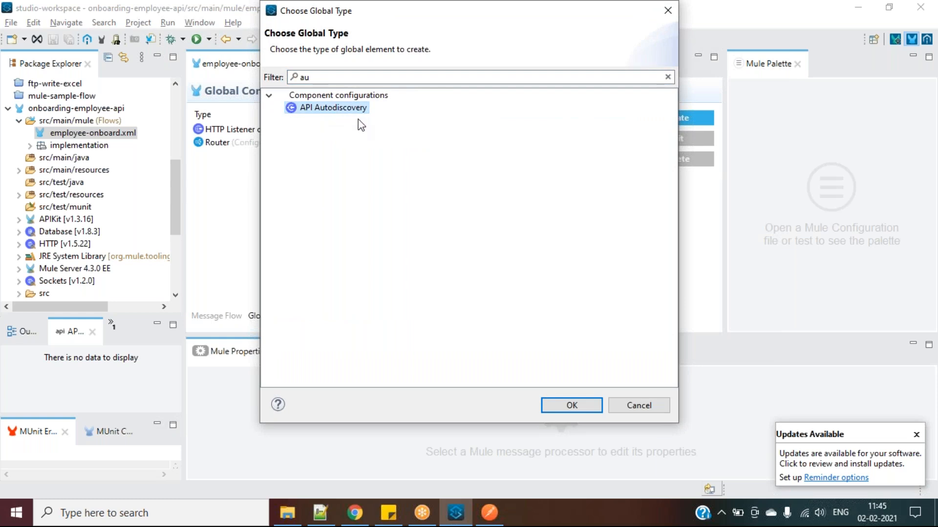
double_click(341, 108)
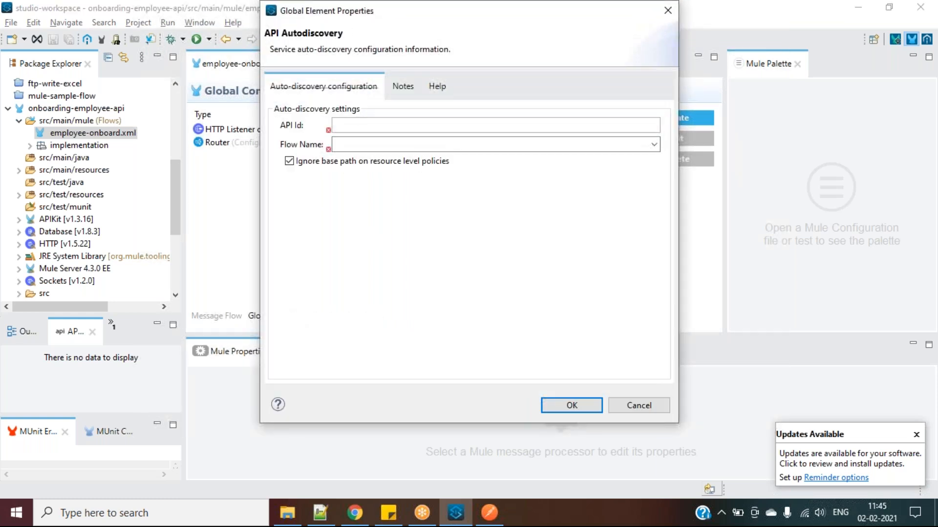
left_click(349, 127)
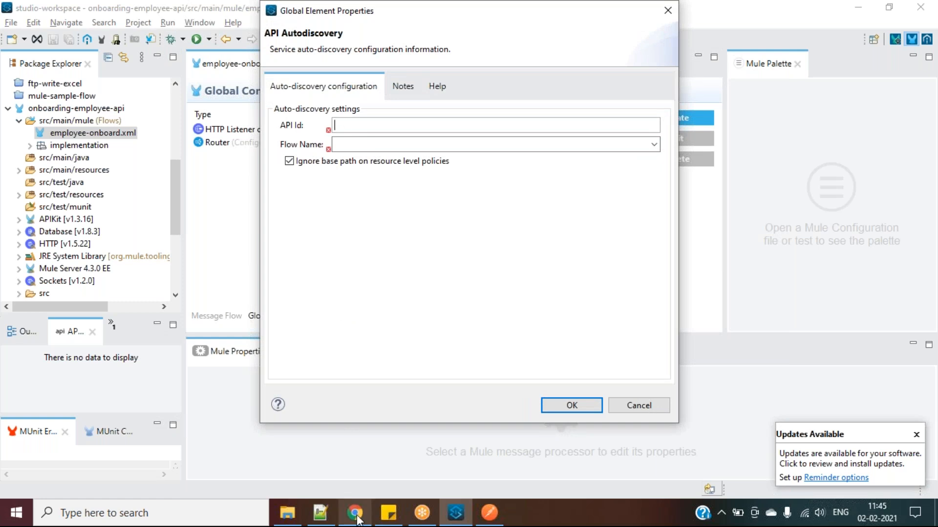
left_click(349, 491)
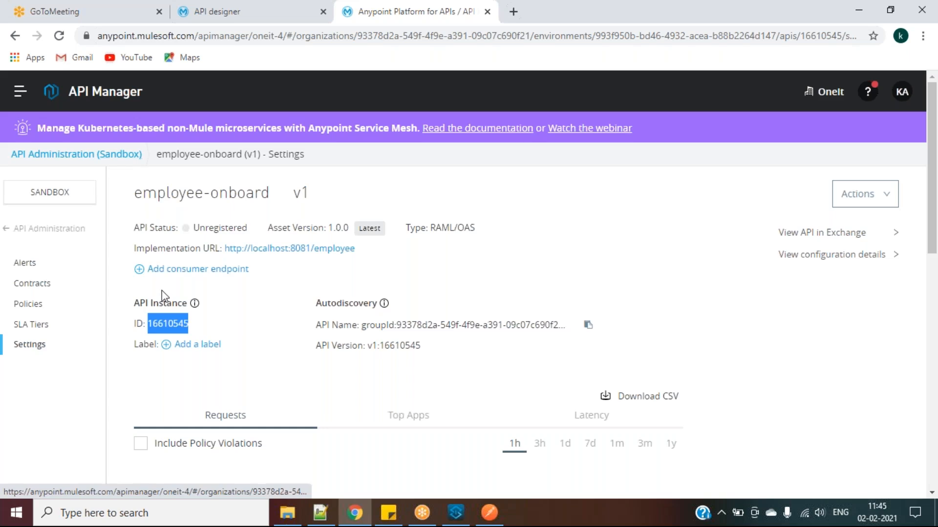
left_click(173, 324)
double_click(172, 324)
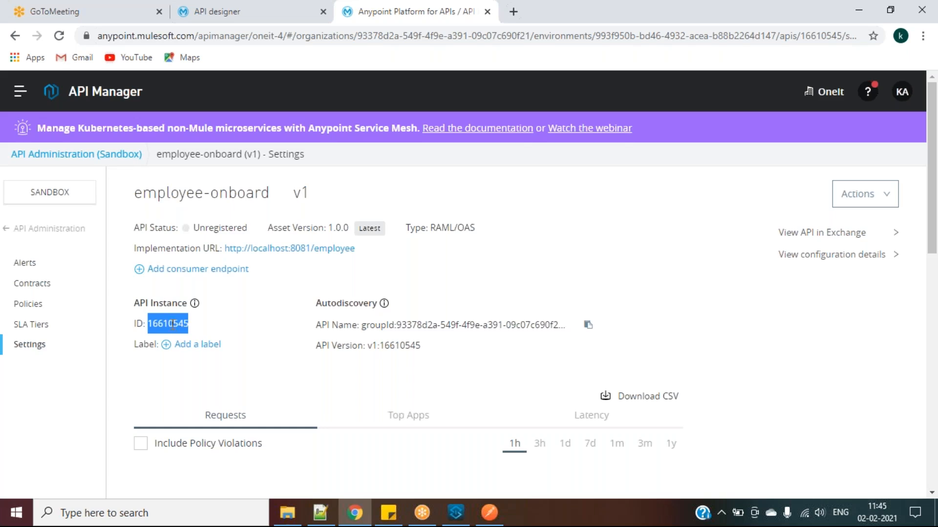
key("ctrl+c")
key("alt+Tab")
key("ctrl+v")
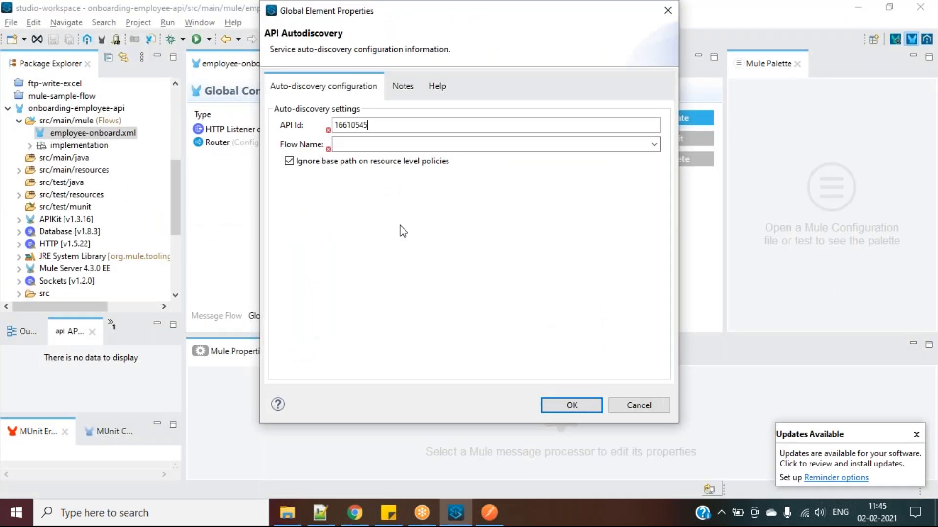
Tie the autodiscovery to the employee-onboard-main flow, confirm it, and save the file
left_click(653, 144)
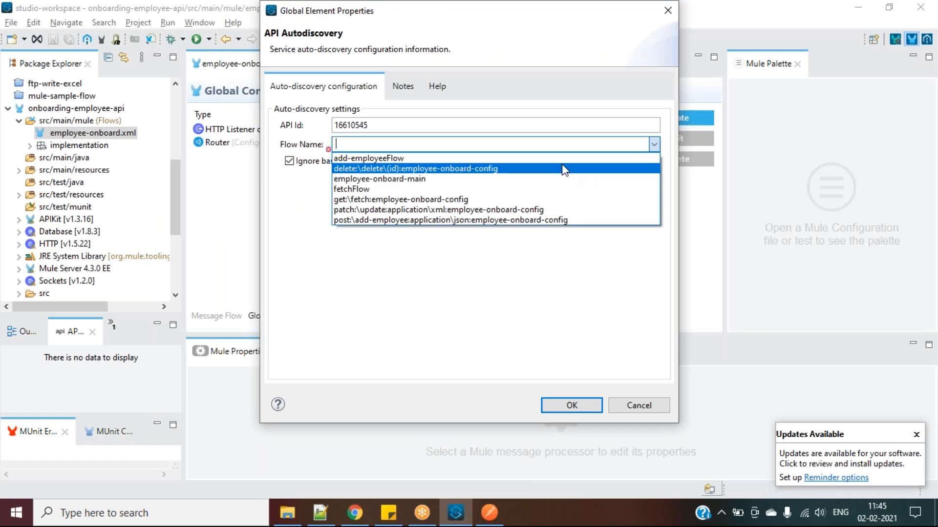
left_click(482, 179)
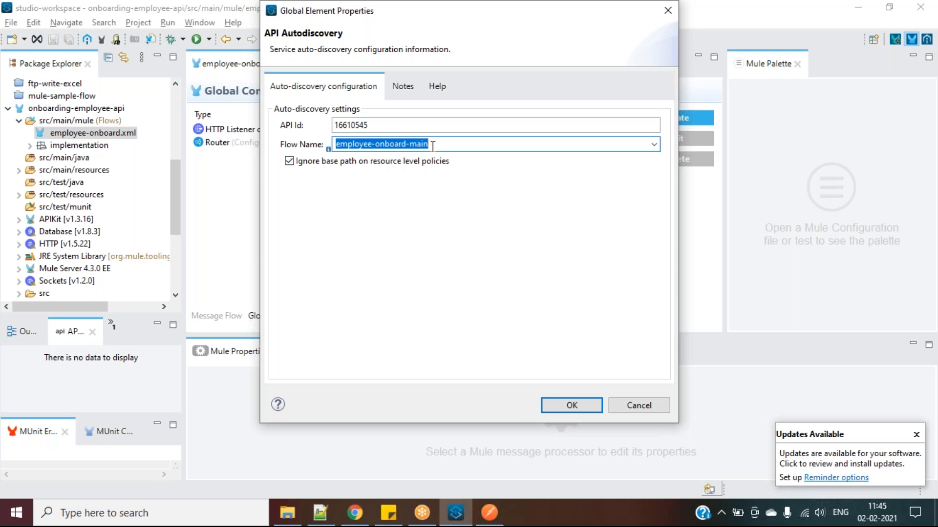
left_click(565, 404)
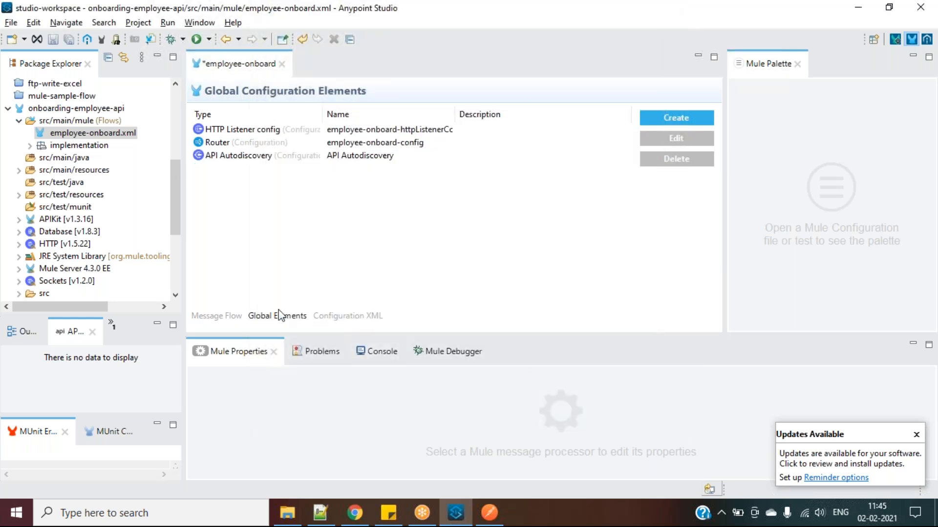
left_click(225, 317)
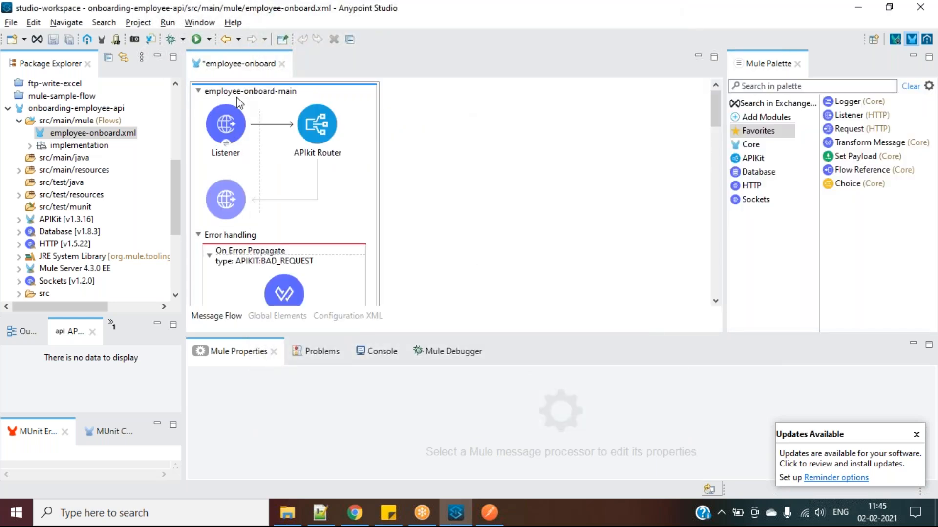
left_click(257, 318)
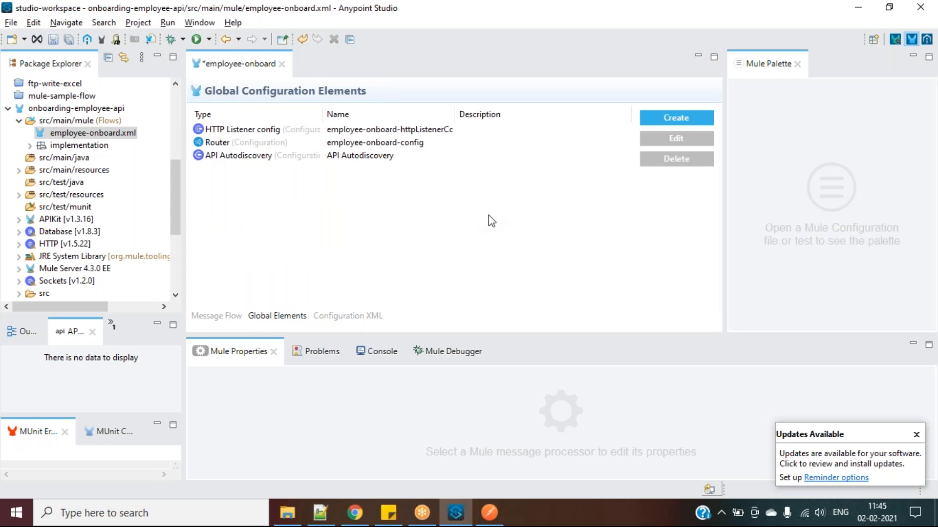
key("ctrl+s")
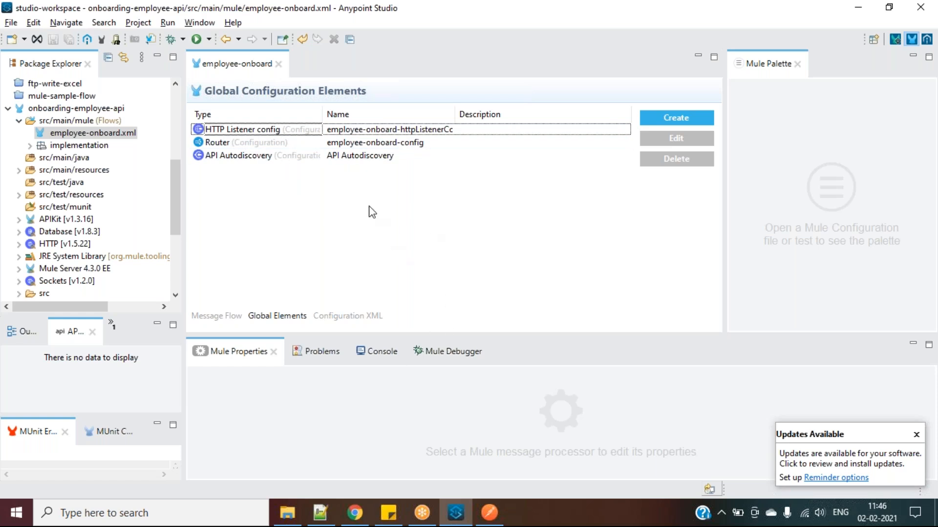
left_click(320, 513)
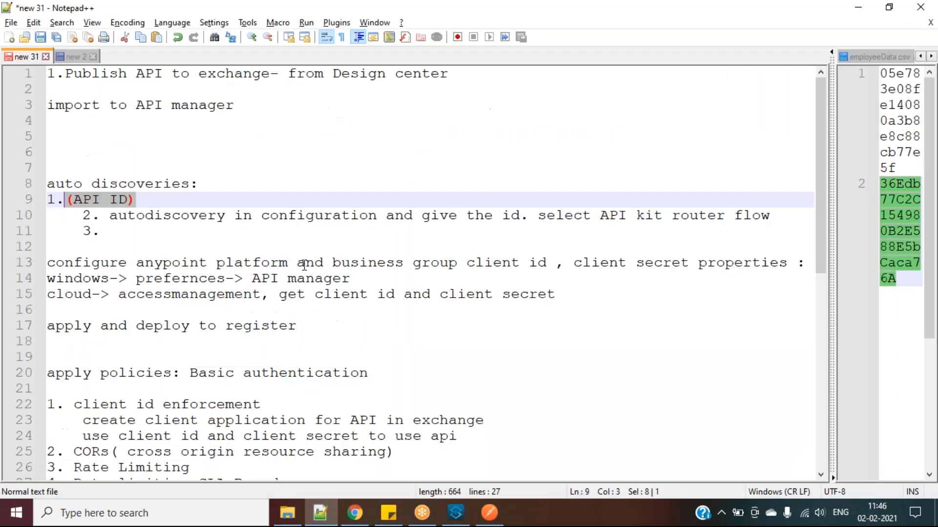
left_click_drag(110, 217, 214, 206)
left_click_drag(399, 203, 621, 204)
left_click_drag(715, 200, 770, 215)
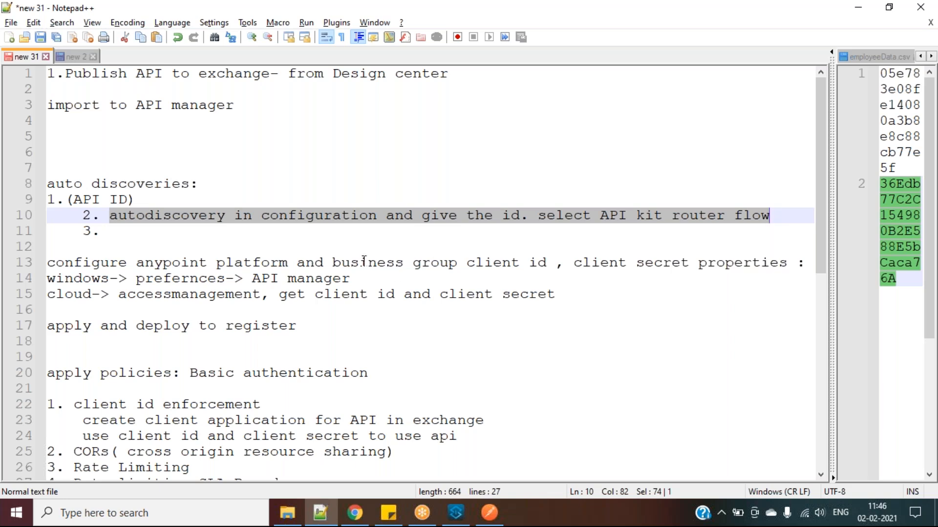
scroll(364, 262, "down", 1)
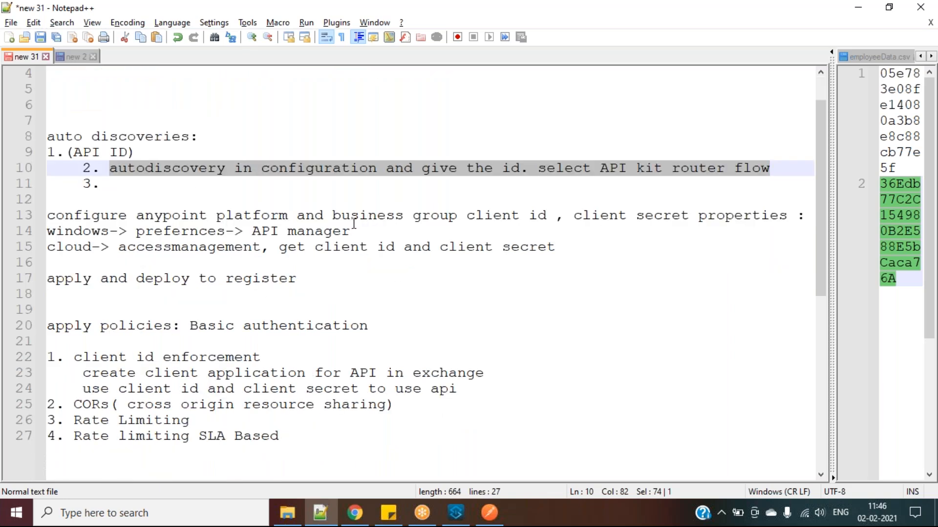
key("alt+Tab")
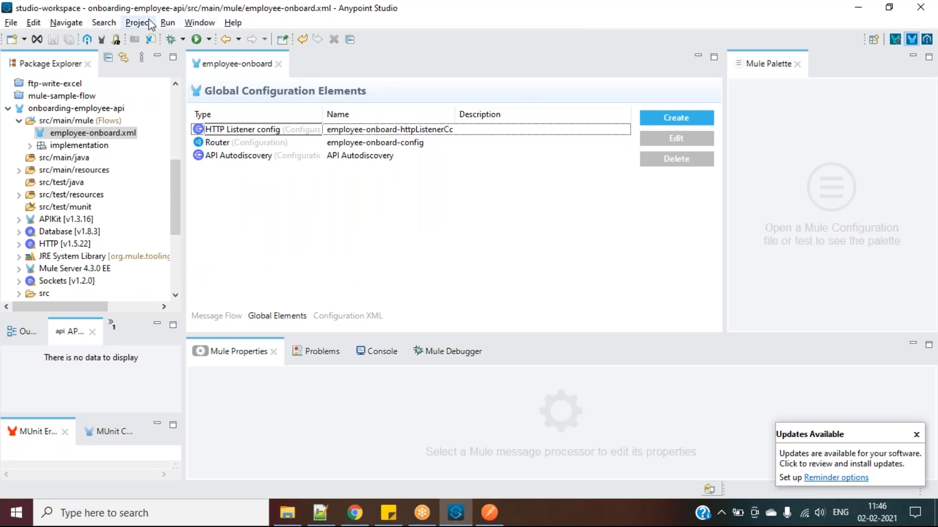
Inspect the Client Id and Client Secret under Preferences > Anypoint Studio > API Manager, then switch to the browser
left_click(207, 24)
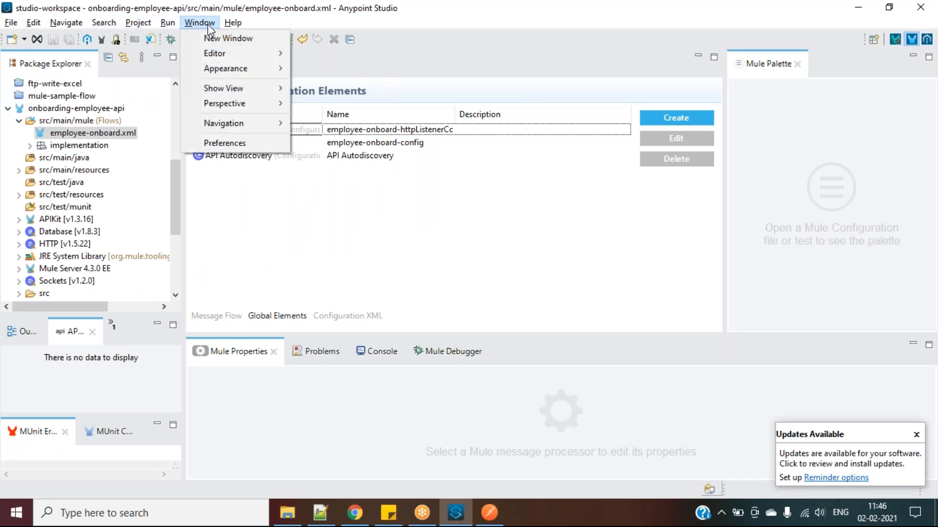
left_click(227, 144)
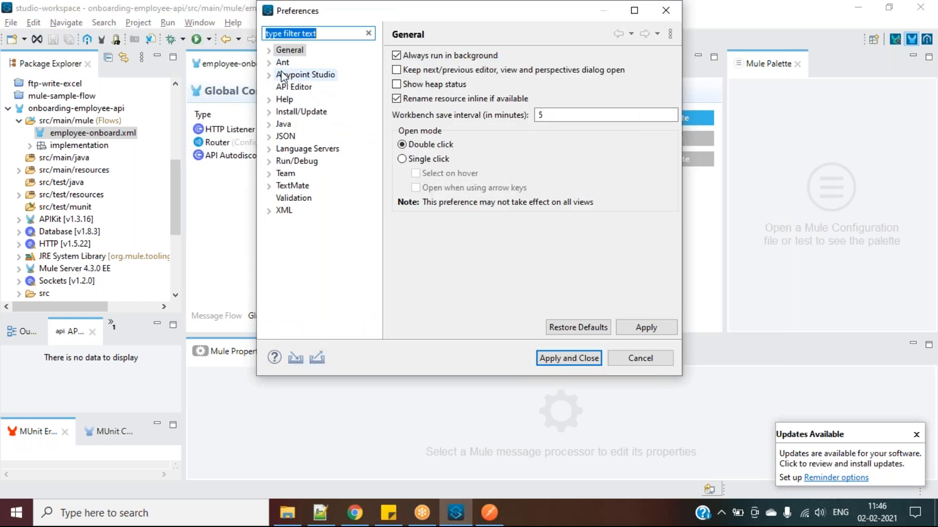
left_click(269, 75)
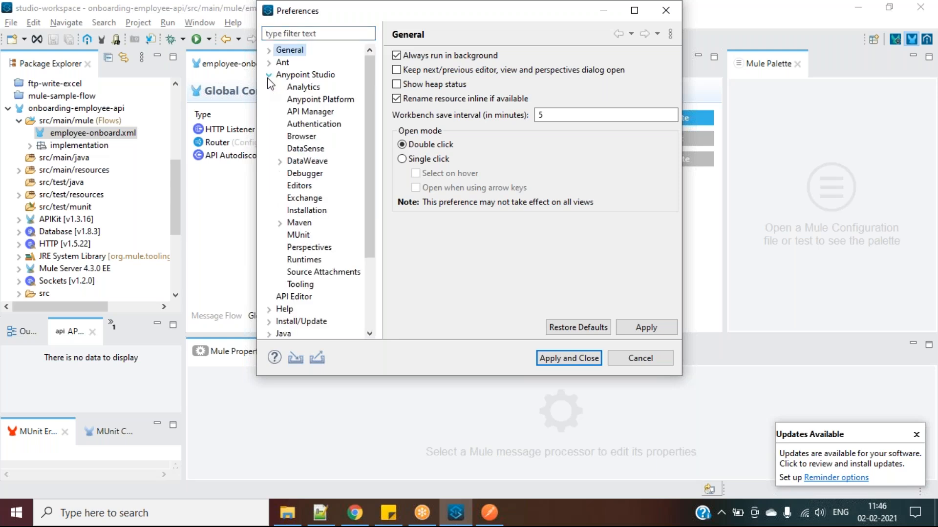
left_click(306, 112)
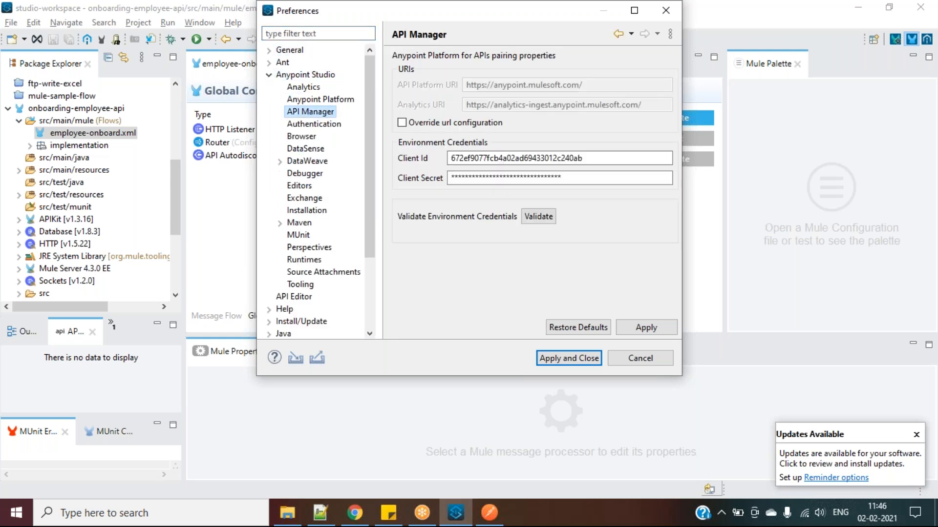
double_click(535, 159)
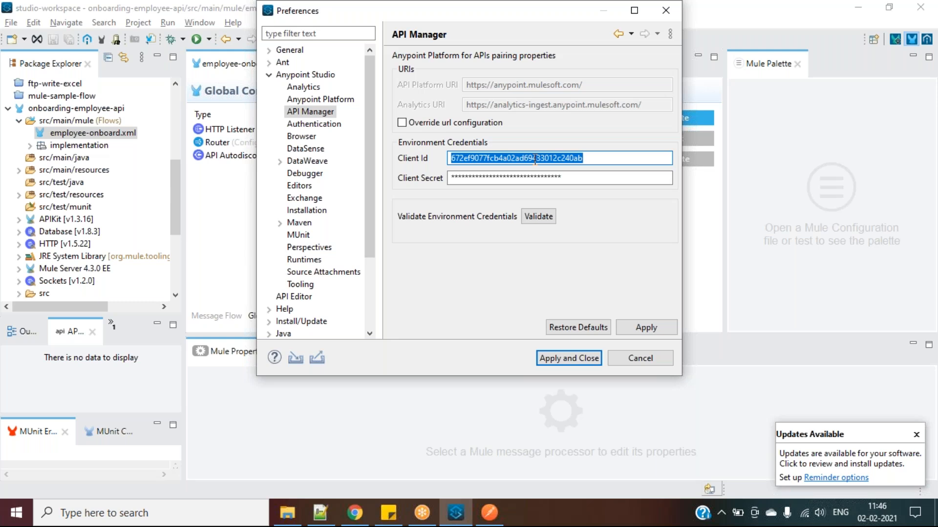
double_click(518, 178)
left_click(511, 159)
double_click(511, 158)
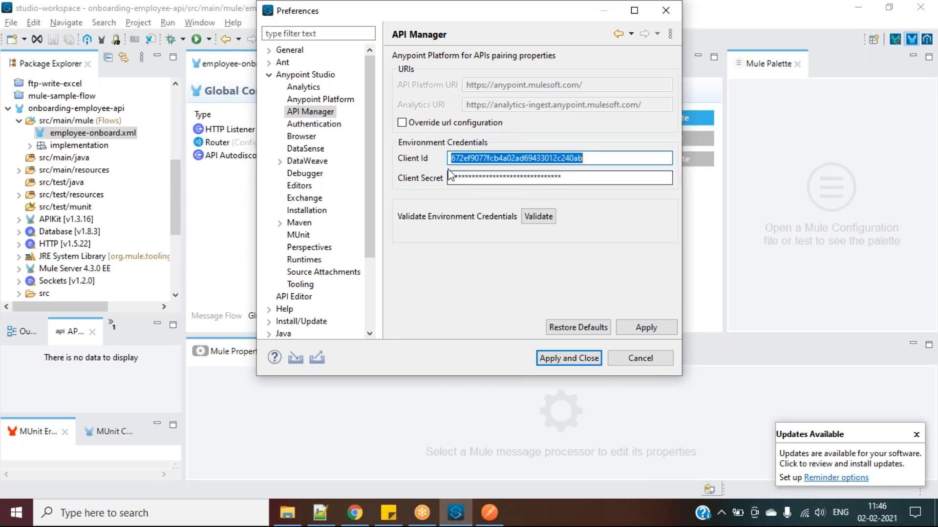
left_click(354, 517)
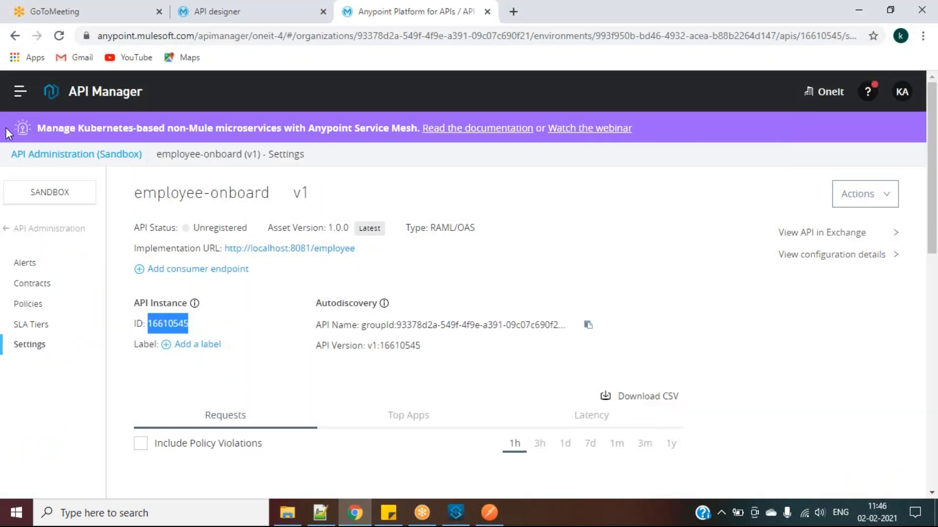
Reveal and select the OneIt organization's client ID and secret in Access Management, then return to Studio
left_click(19, 91)
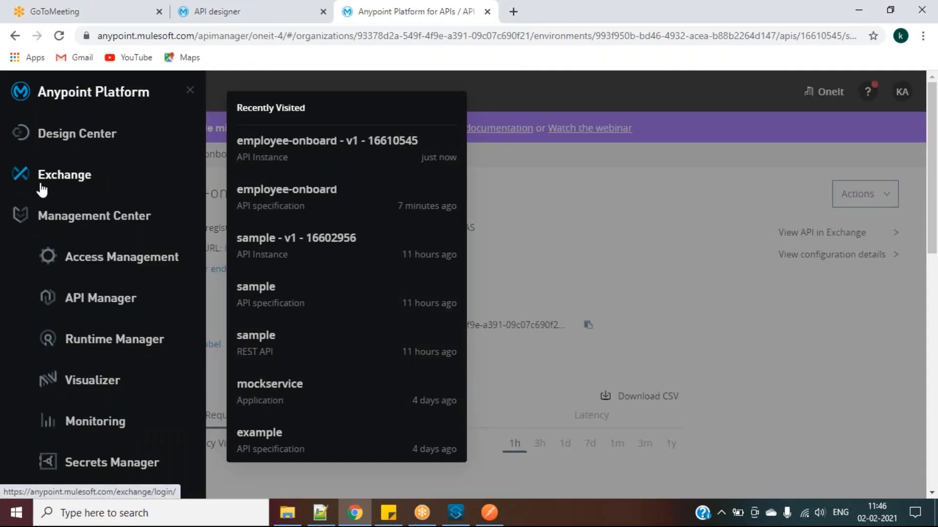
left_click(86, 259)
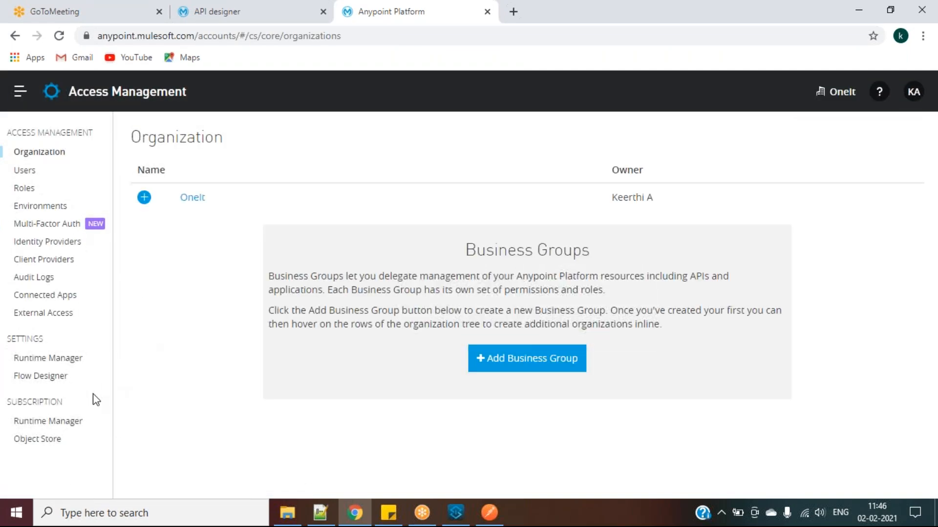
left_click(196, 200)
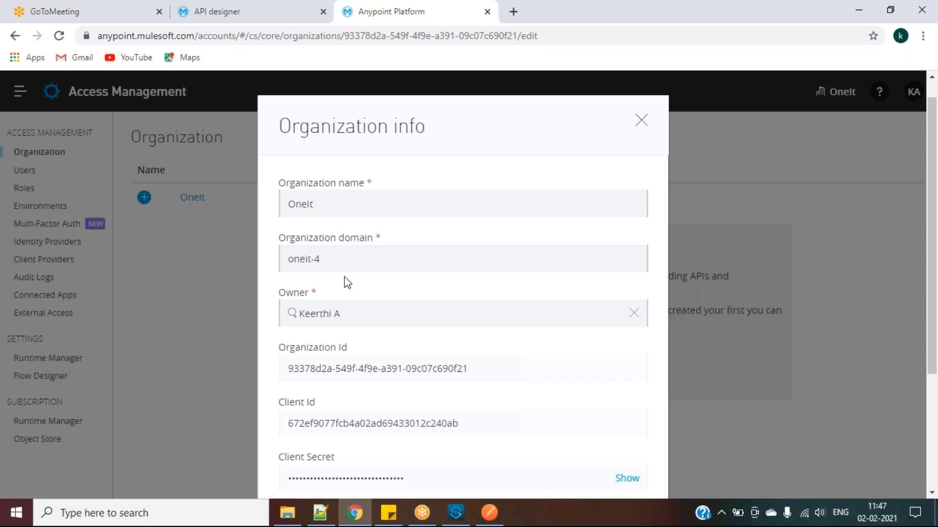
scroll(346, 284, "down", 1)
scroll(347, 284, "down", 3)
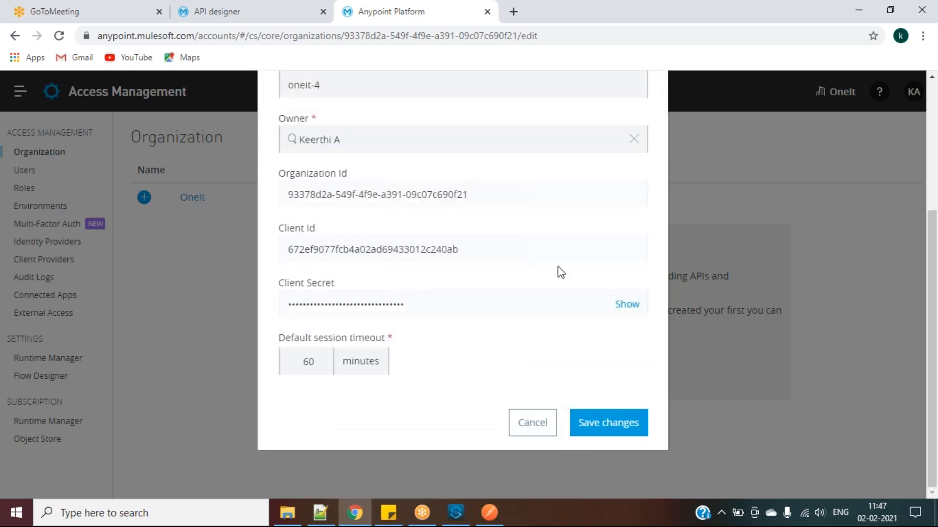
left_click(621, 308)
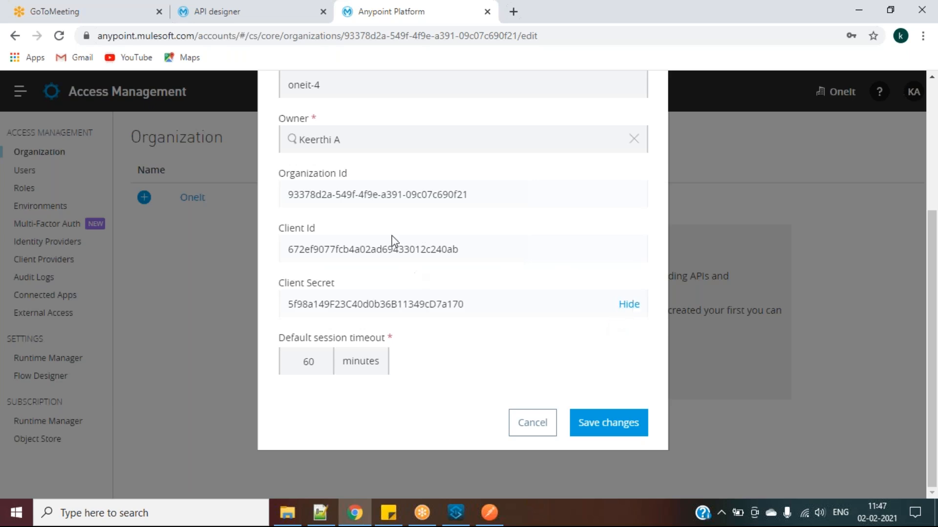
double_click(387, 249)
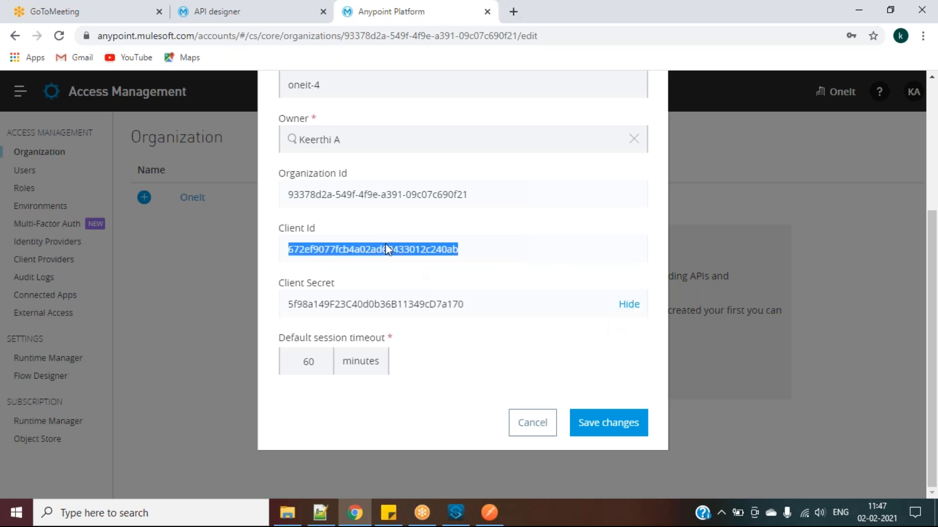
double_click(400, 305)
left_click(457, 513)
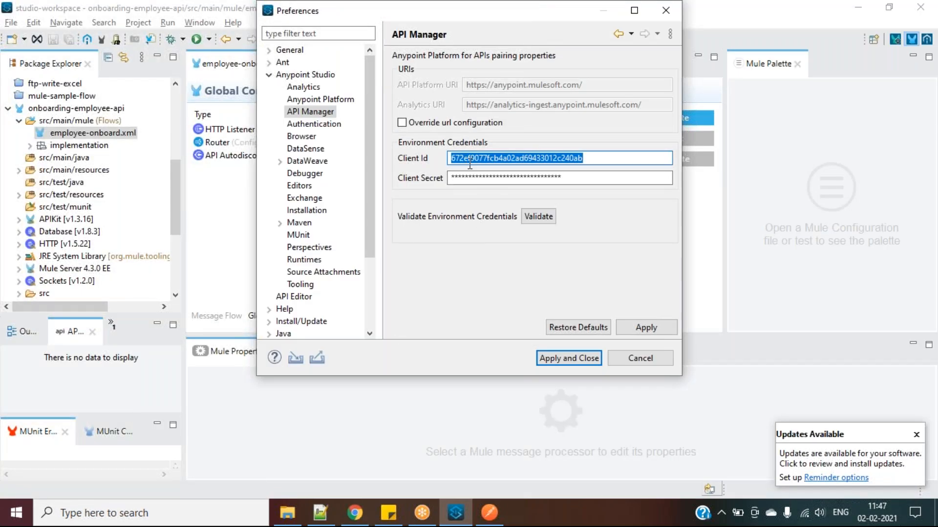
Validate the environment credentials, clear the Client Id and Secret fields, and close preferences unsaved
left_click(542, 217)
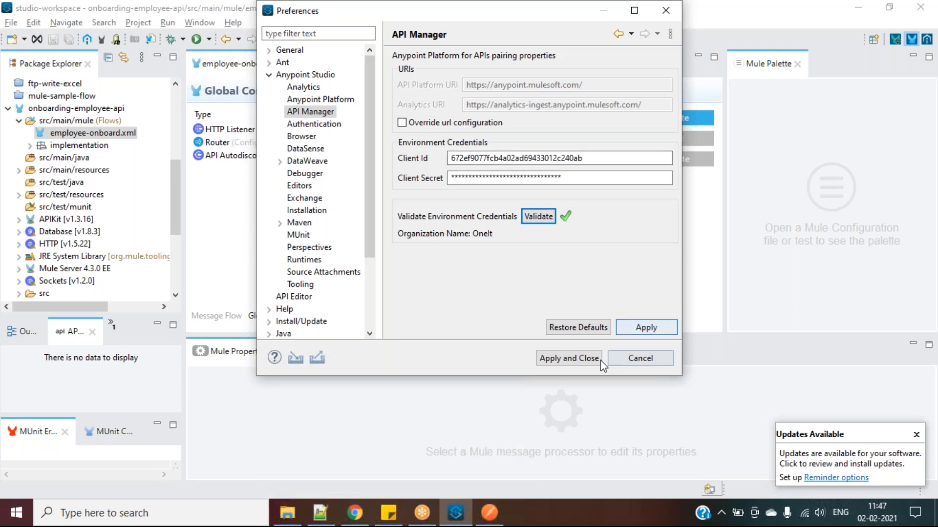
left_click(524, 158)
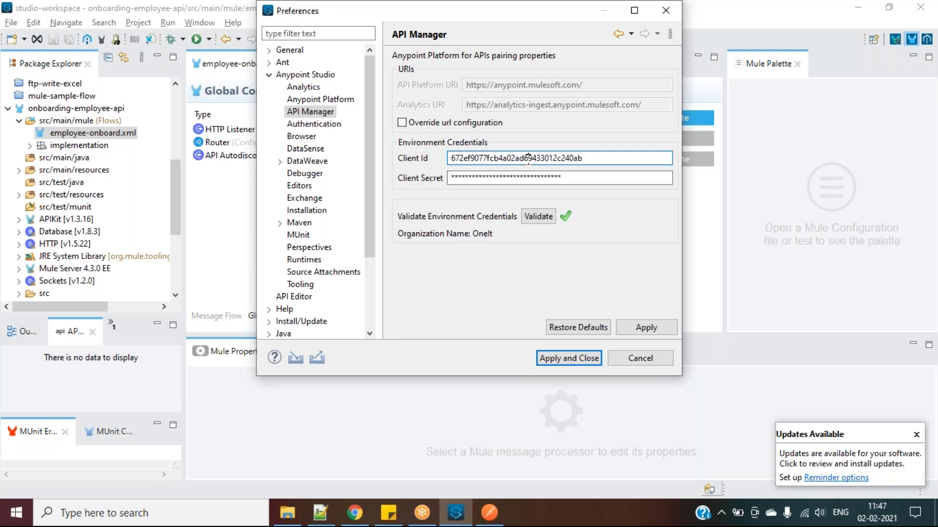
double_click(528, 158)
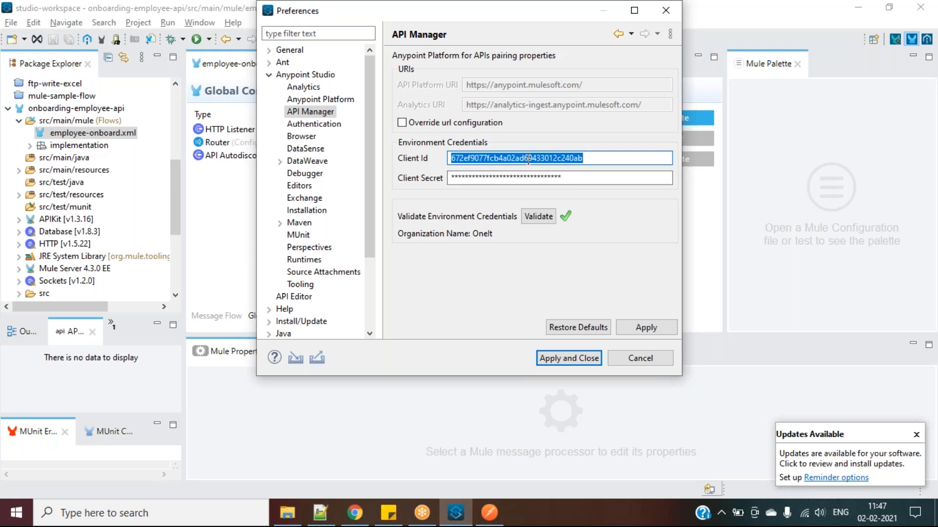
key("BackSpace")
double_click(510, 176)
key("BackSpace")
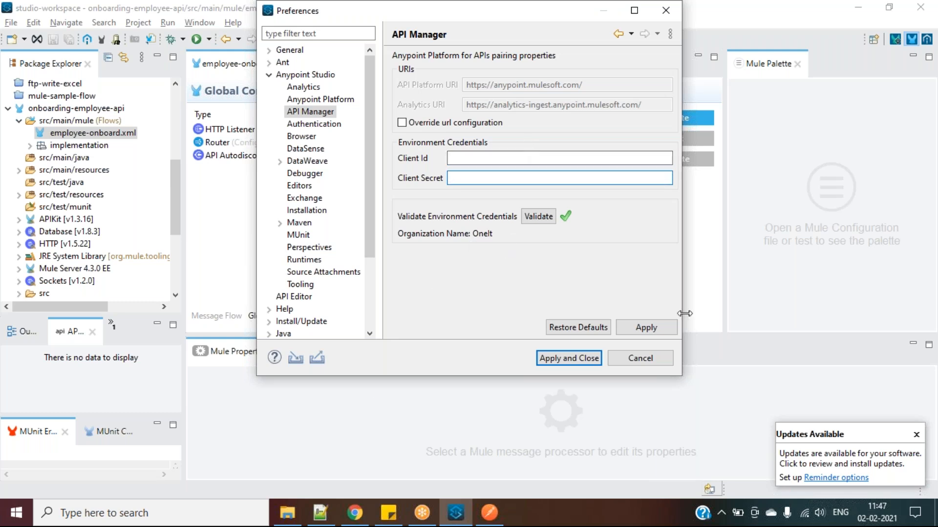
left_click(651, 353)
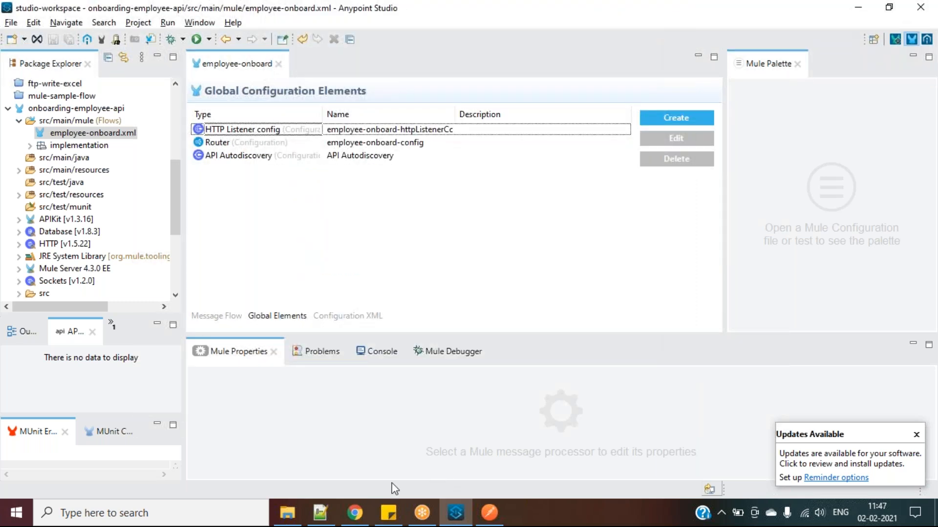
left_click(321, 522)
left_click(230, 266)
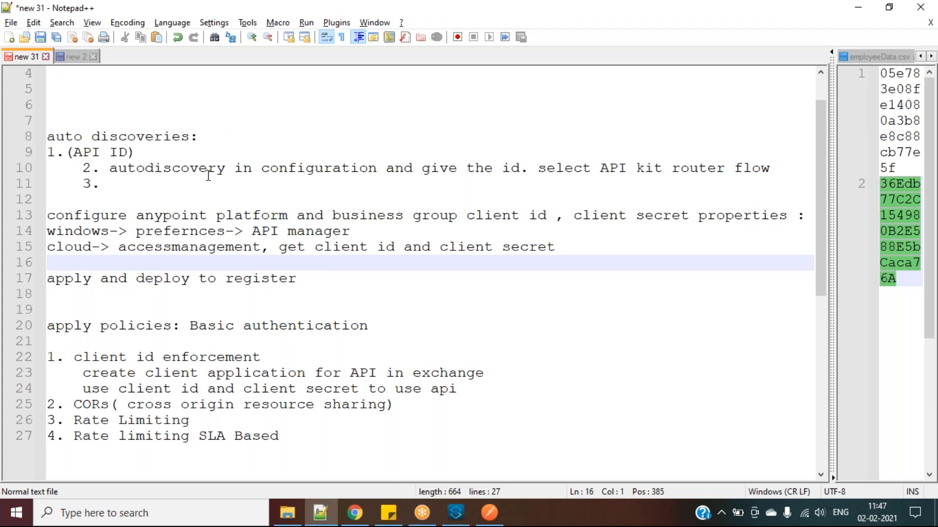
scroll(208, 176, "up", 1)
left_click_drag(65, 74, 41, 105)
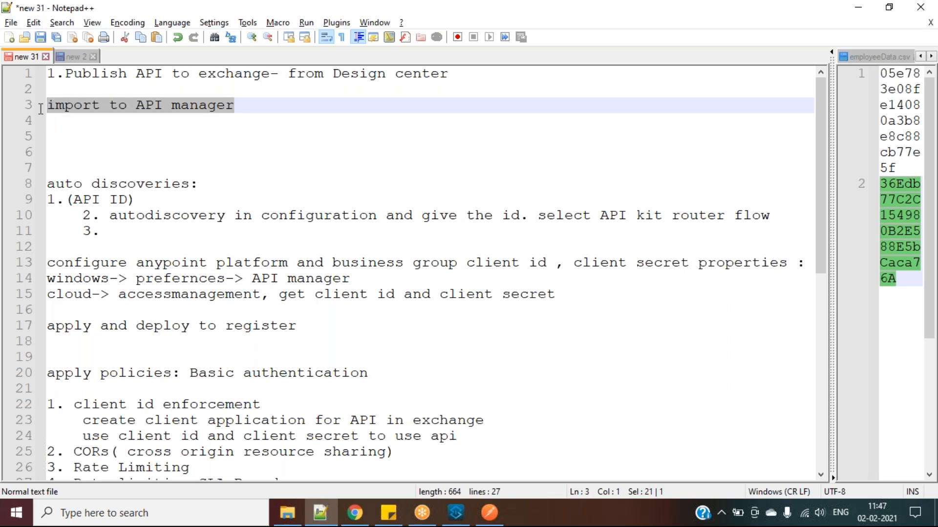
left_click_drag(68, 200, 790, 212)
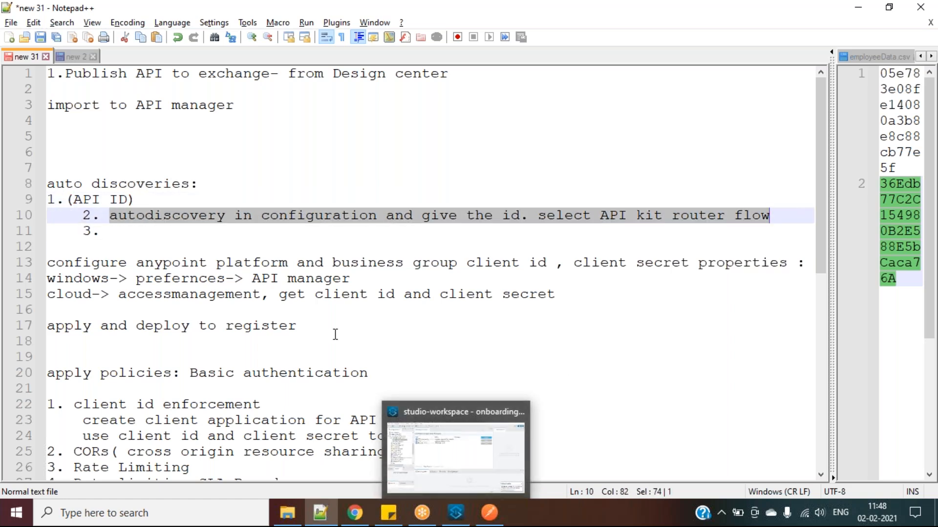
left_click(245, 279)
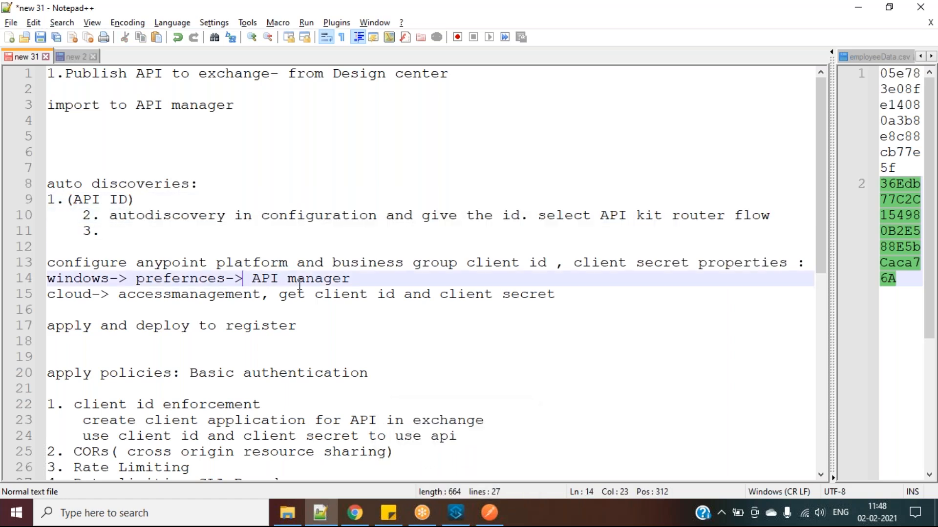
left_click_drag(278, 295, 356, 281)
left_click(556, 294, "shift")
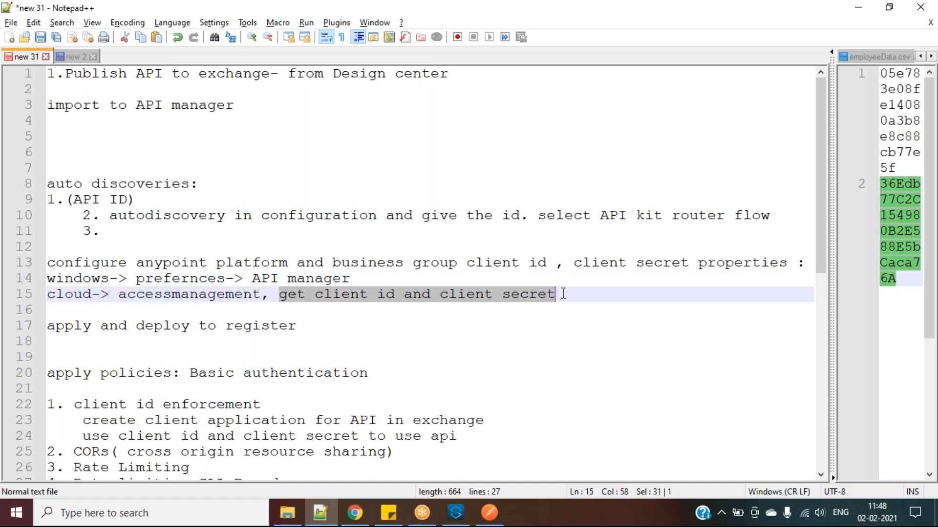
left_click(461, 513)
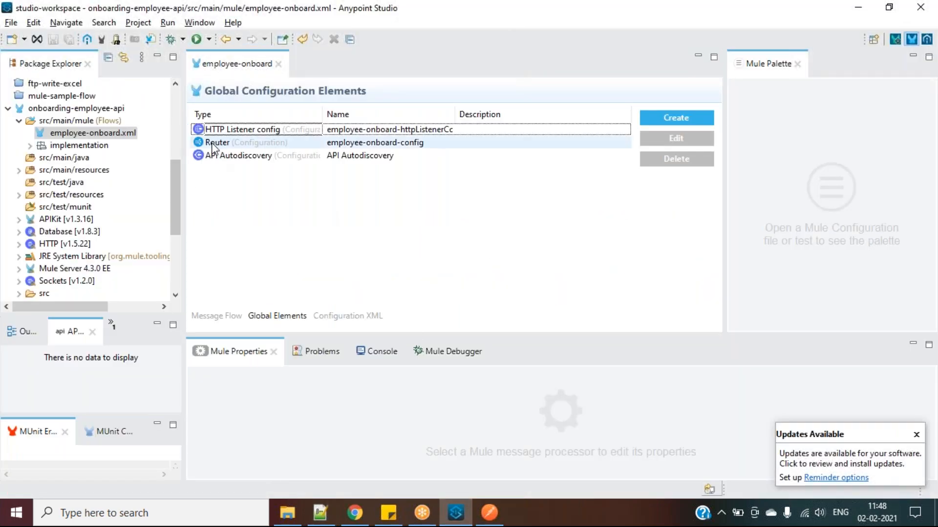
Choose Anypoint Platform > Deploy to CloudHub from the onboarding-employee-api project's context menu
left_click_drag(186, 144, 211, 145)
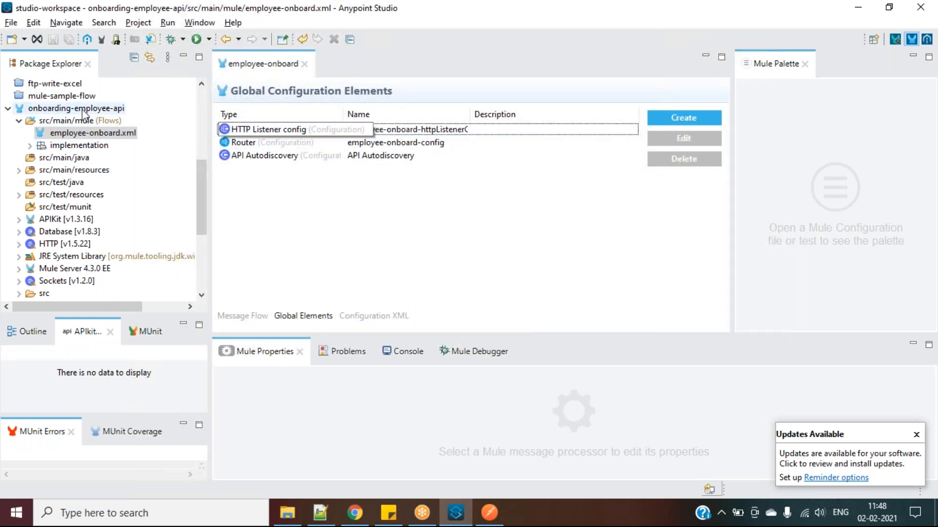
left_click(84, 109)
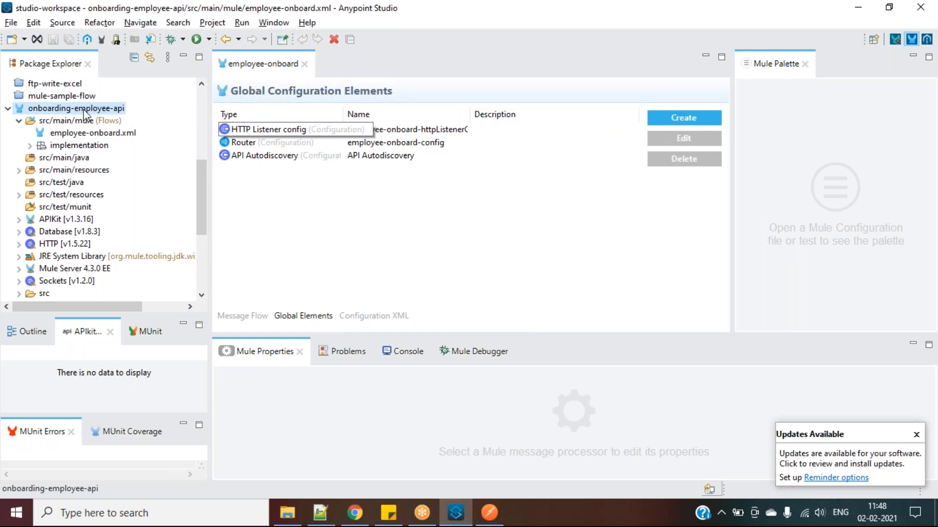
right_click(84, 111)
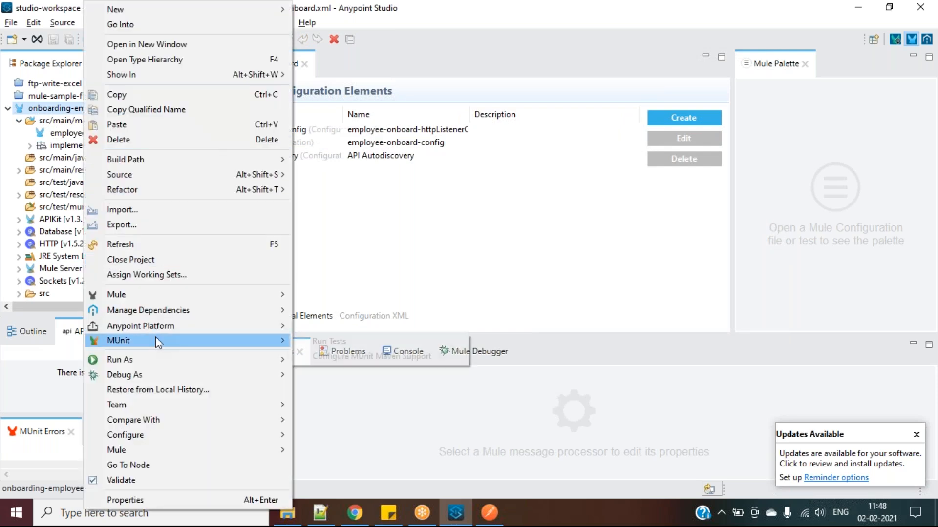
mouse_move(168, 326)
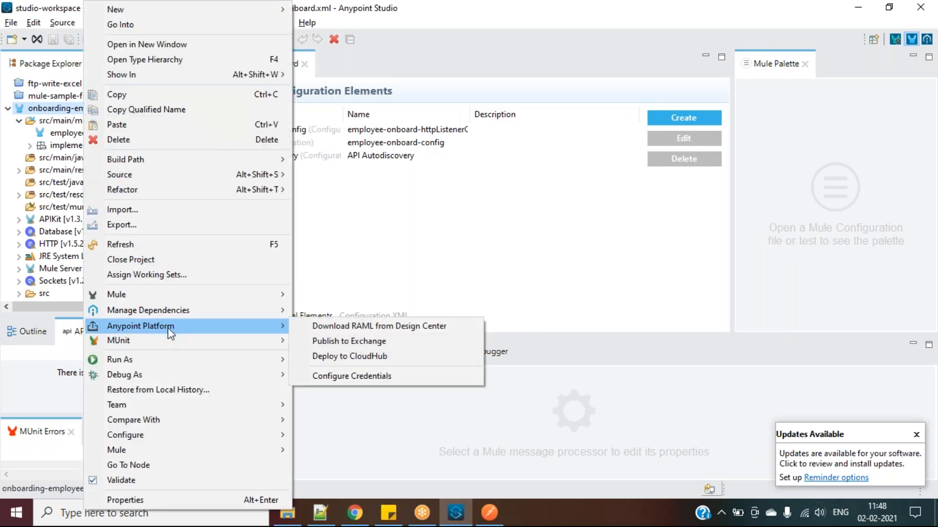
left_click(335, 356)
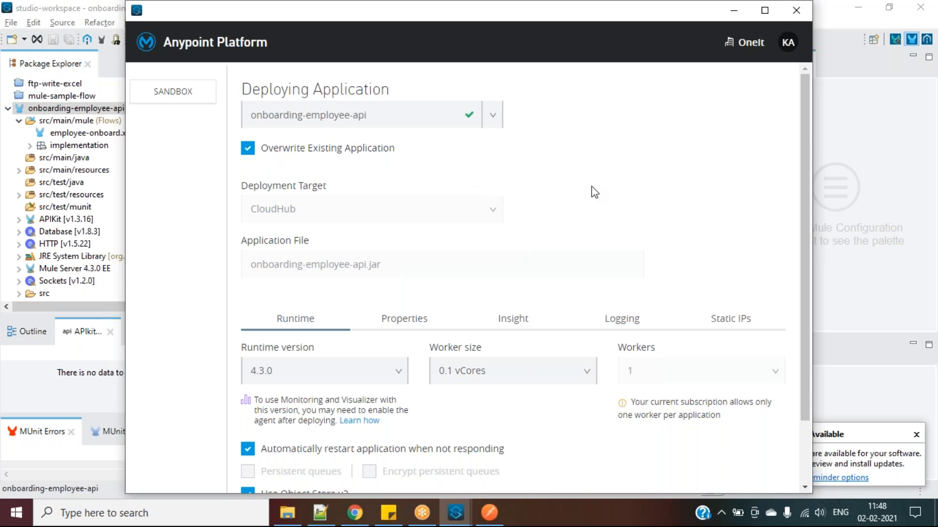
Review the anypoint.platform client_id, client_secret and base URI deployment properties
scroll(594, 192, "down", 2)
left_click(404, 243)
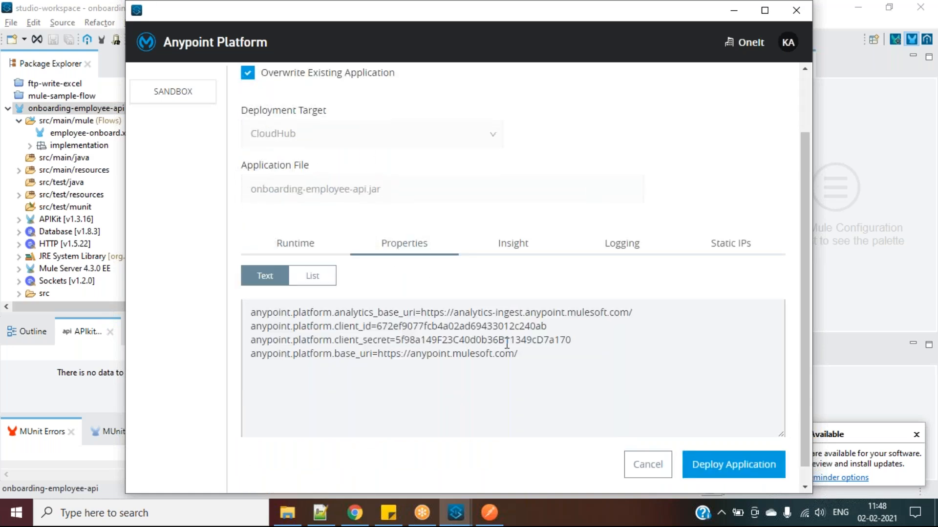
left_click_drag(542, 364, 453, 340)
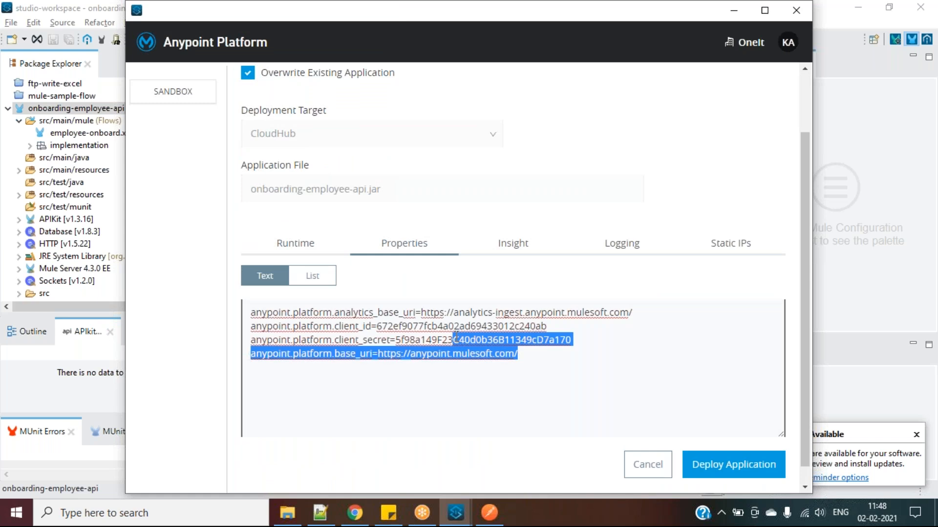
left_click(398, 353)
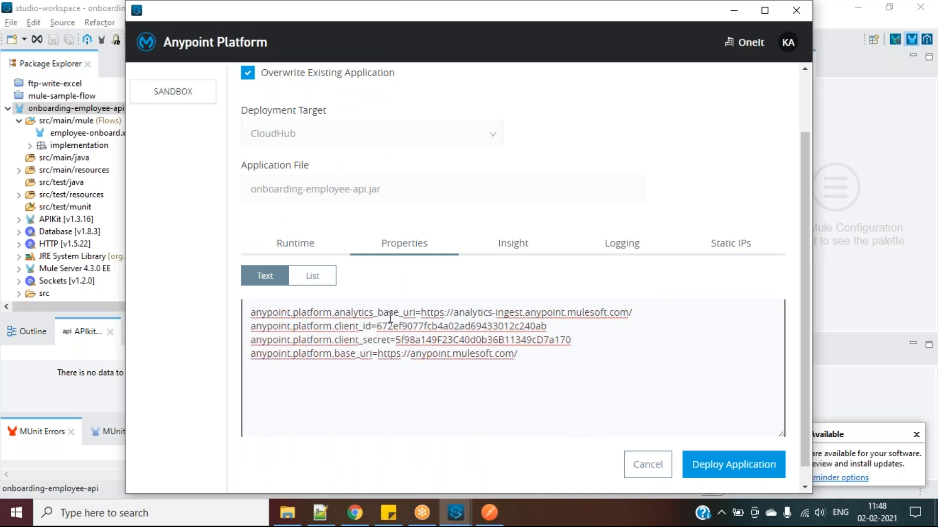
left_click_drag(537, 367, 247, 294)
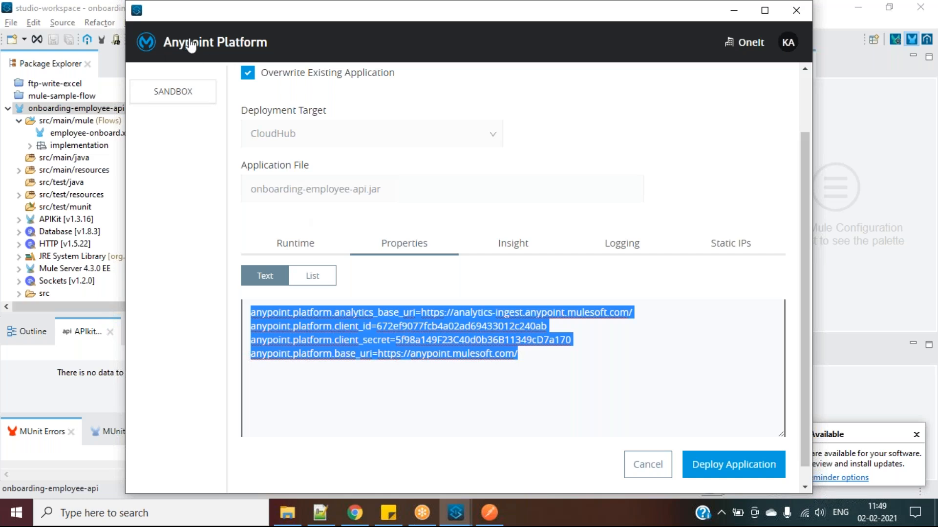
Deploy onboarding-employee-api to CloudHub and minimize the deployment progress window
left_click(716, 470)
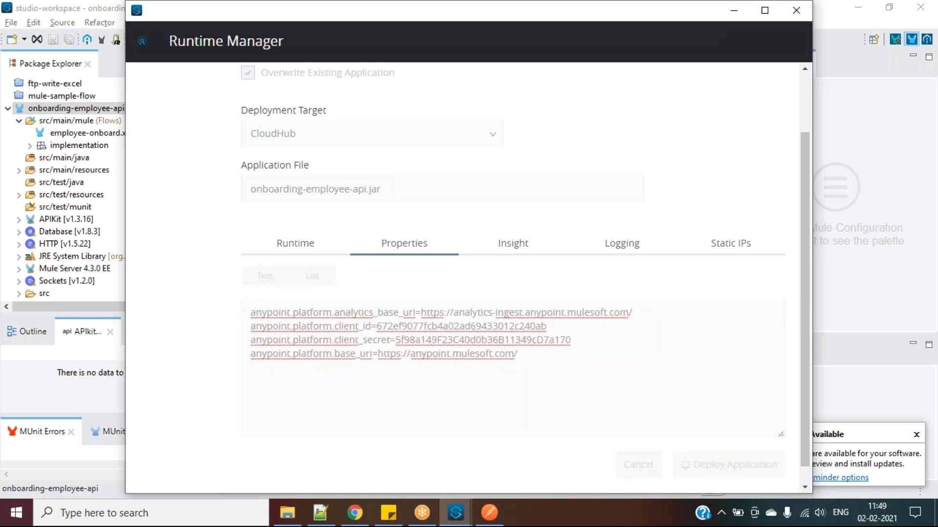
scroll(647, 373, "down", 1)
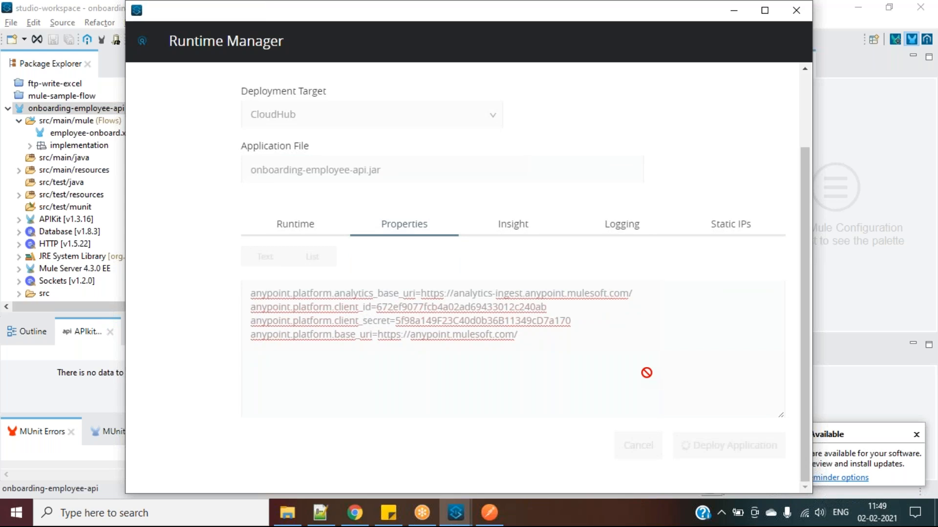
left_click(734, 15)
Back in the Notepad++ notes, highlight the apply and deploy to register note on line 17
left_click(321, 513)
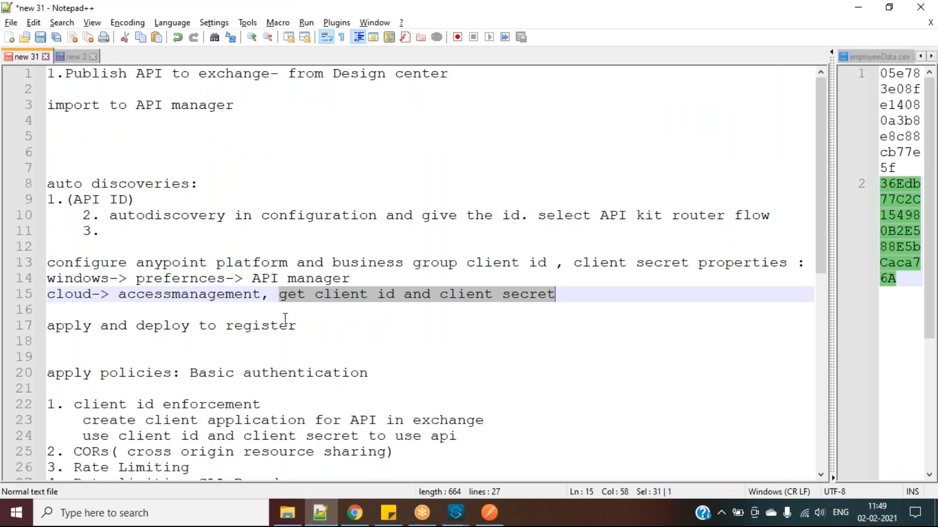
left_click_drag(320, 330, 48, 325)
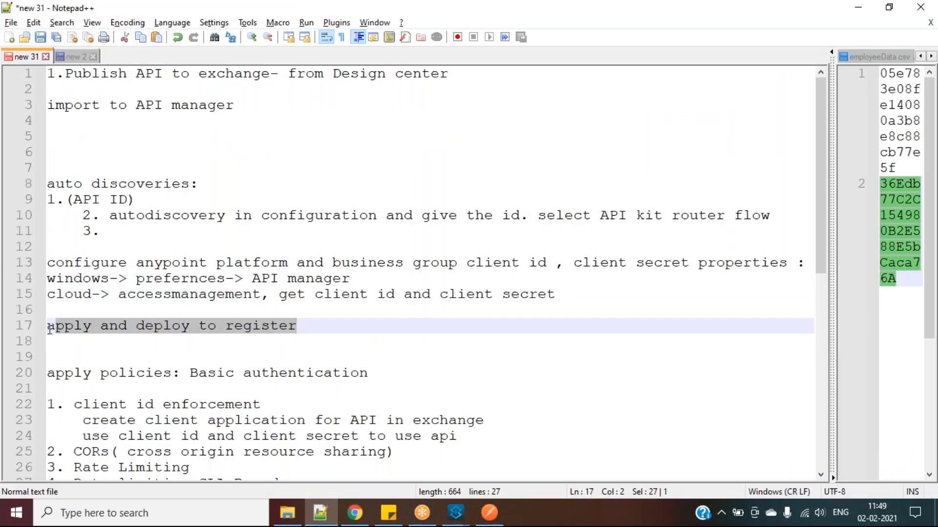
left_click(289, 326)
left_click_drag(308, 327, 56, 325)
Highlight the policy notes: Basic authentication, client id enforcement and CORs
scroll(172, 375, "down", 4)
left_click(187, 185)
left_click_drag(188, 185, 381, 182)
left_click_drag(264, 216, 46, 218)
left_click_drag(65, 263, 400, 270)
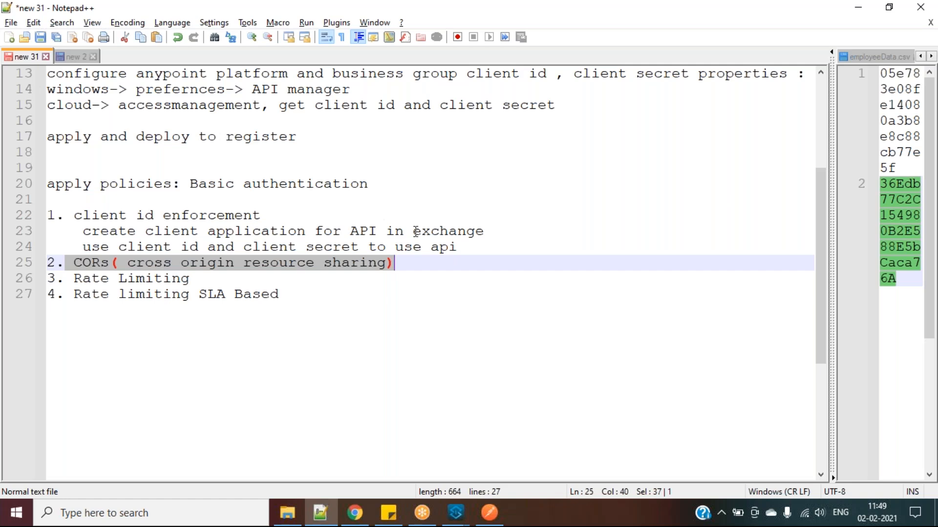
left_click(405, 264)
left_click_drag(404, 264, 110, 263)
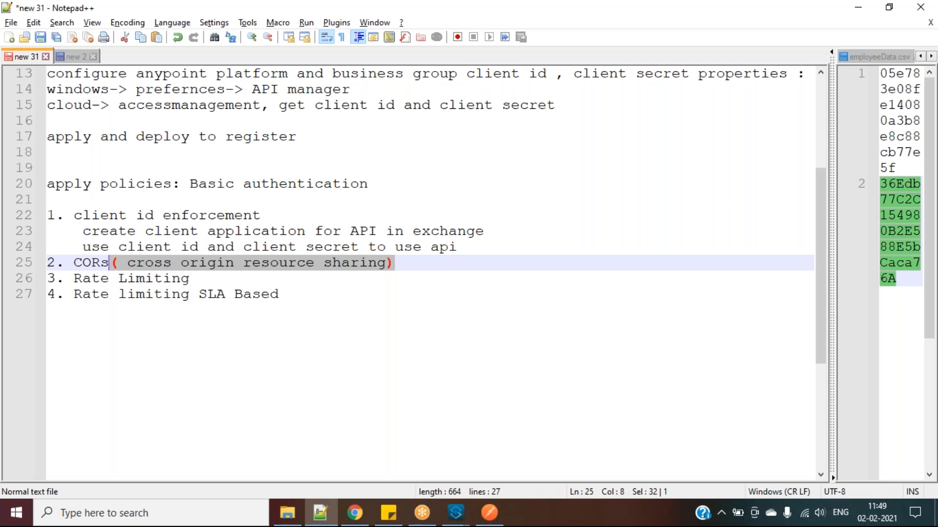
double_click(73, 265)
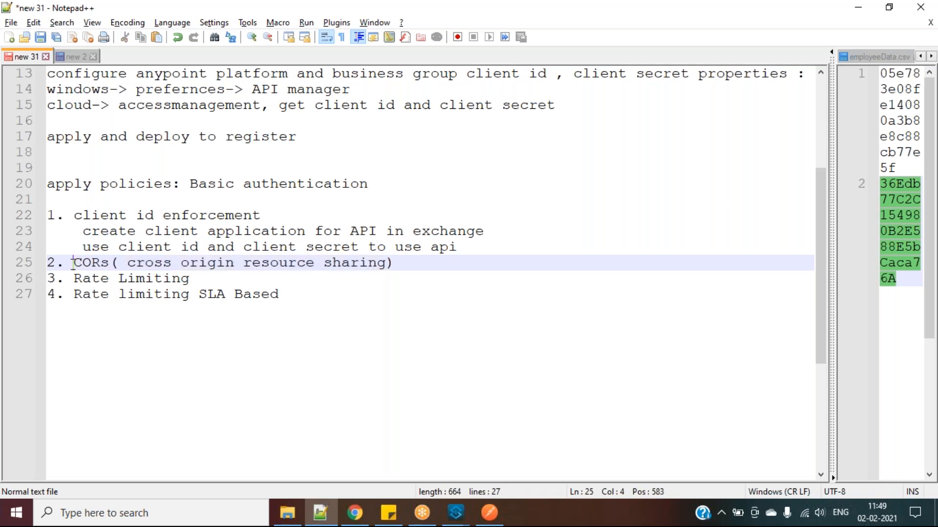
left_click_drag(72, 265, 398, 257)
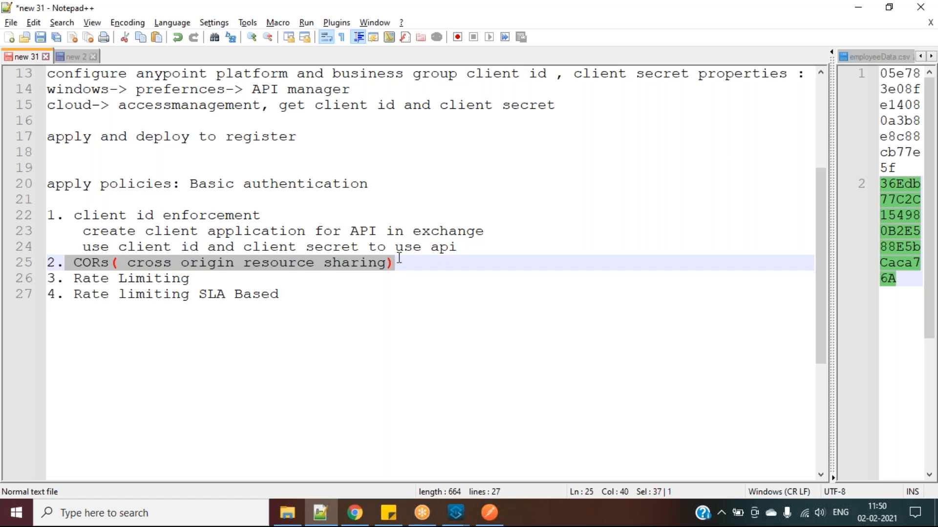
left_click(199, 278)
key("shift+Left")
key("shift+Left")
key("shift+Left")
key("shift+Left")
key("shift+Left")
key("shift+Left")
key("shift+Left")
key("shift+Left")
key("shift+Left")
key("shift+Left")
key("shift+Left")
key("shift+Left")
key("shift+Left")
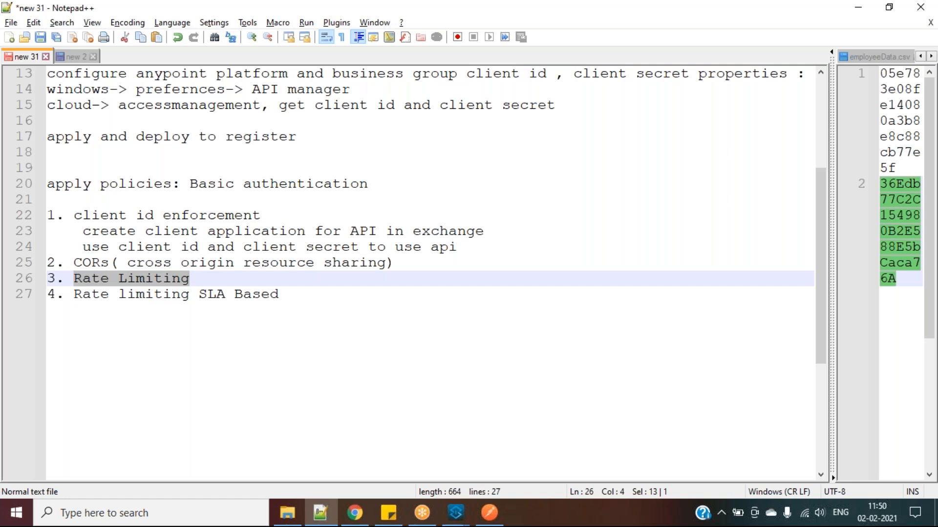
left_click(208, 282)
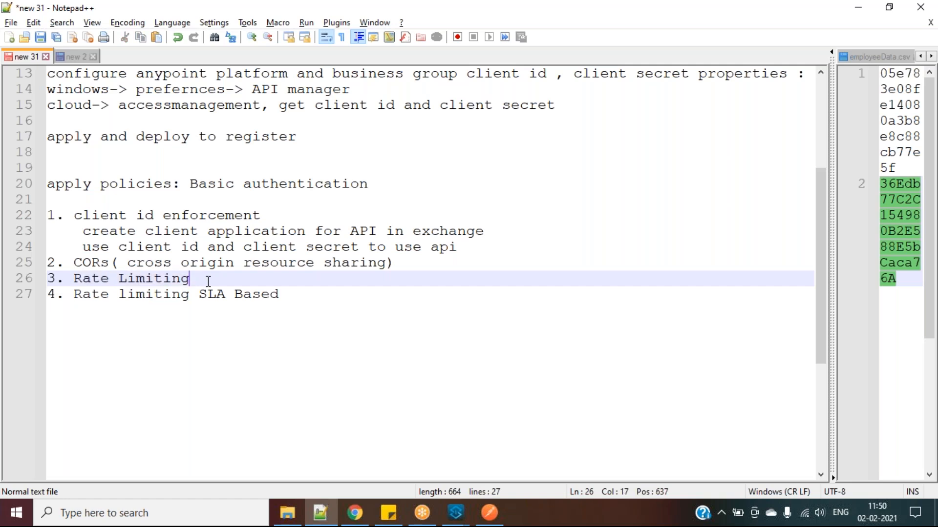
left_click_drag(209, 282, 74, 280)
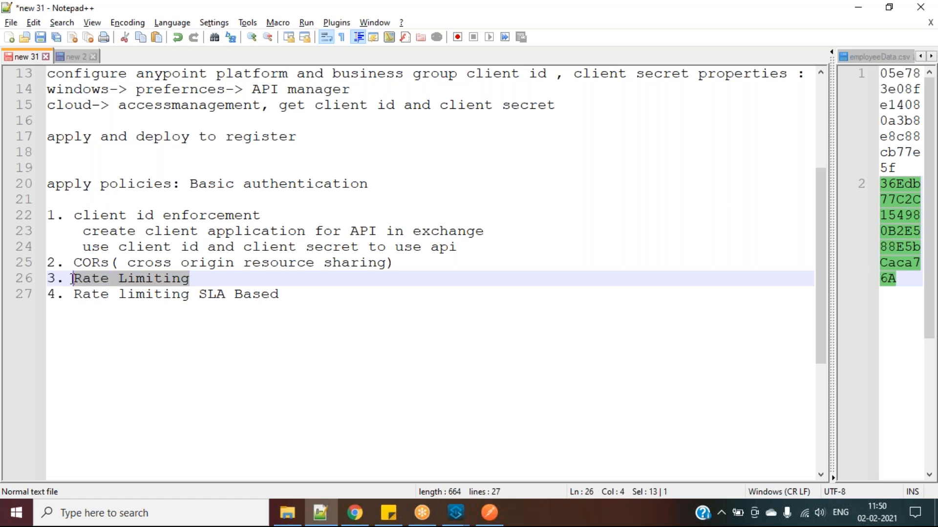
left_click(73, 279)
left_click_drag(72, 279, 218, 273)
left_click(210, 278)
left_click_drag(210, 279, 74, 278)
left_click(229, 278)
left_click_drag(194, 280, 73, 279)
left_click(195, 279)
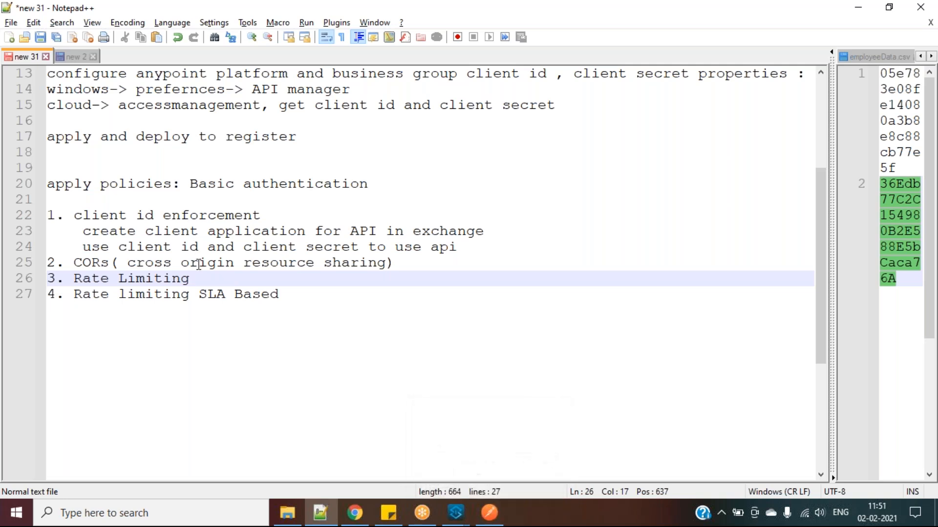
left_click_drag(206, 285, 74, 280)
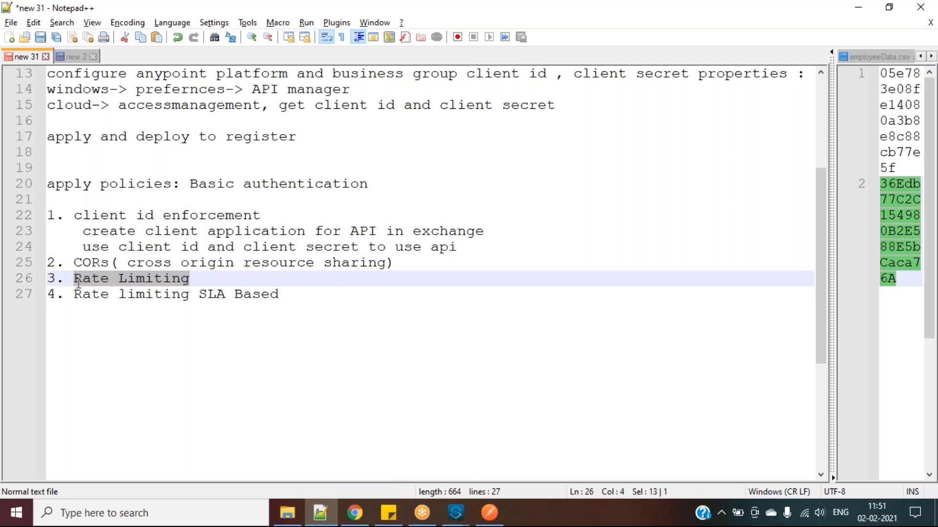
left_click_drag(198, 294, 281, 296)
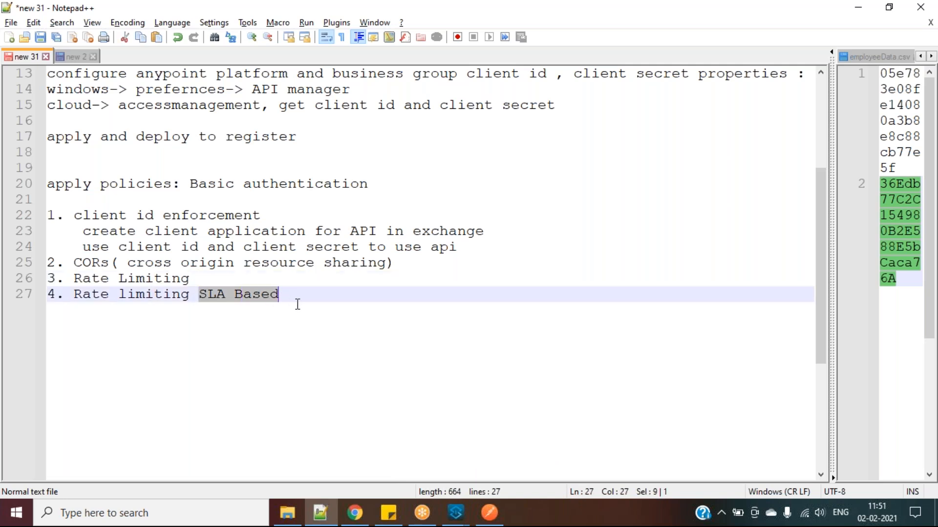
left_click_drag(272, 215, 82, 215)
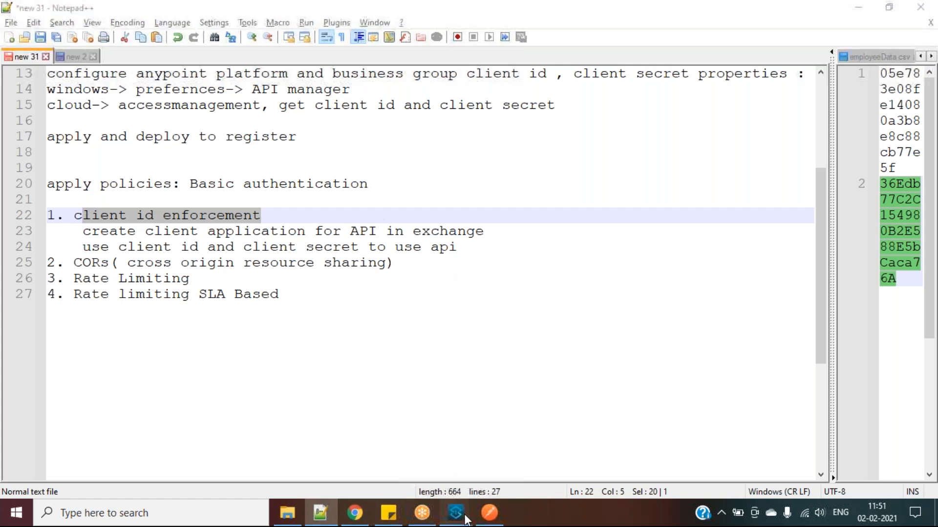
View onboarding-employee-api updating in the browser's Applications list, then bring the notes back
mouse_move(459, 514)
left_click(519, 450)
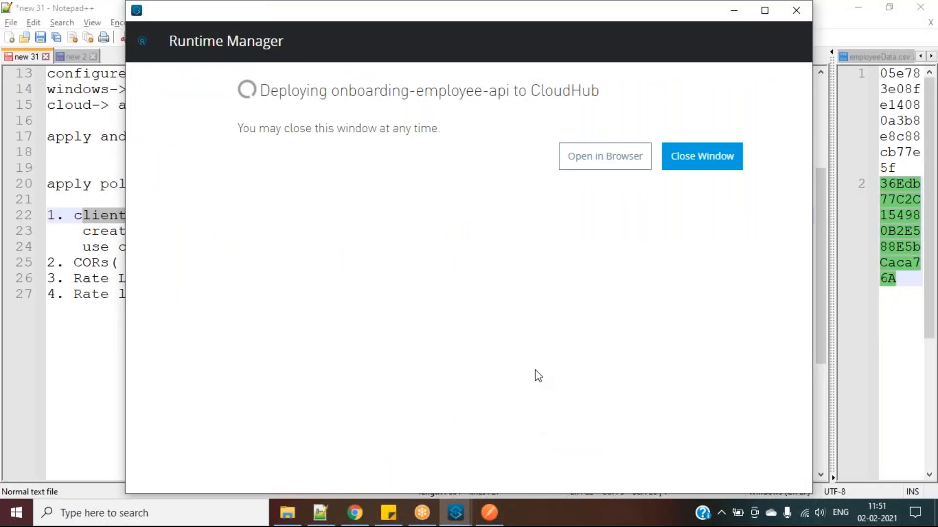
left_click(584, 163)
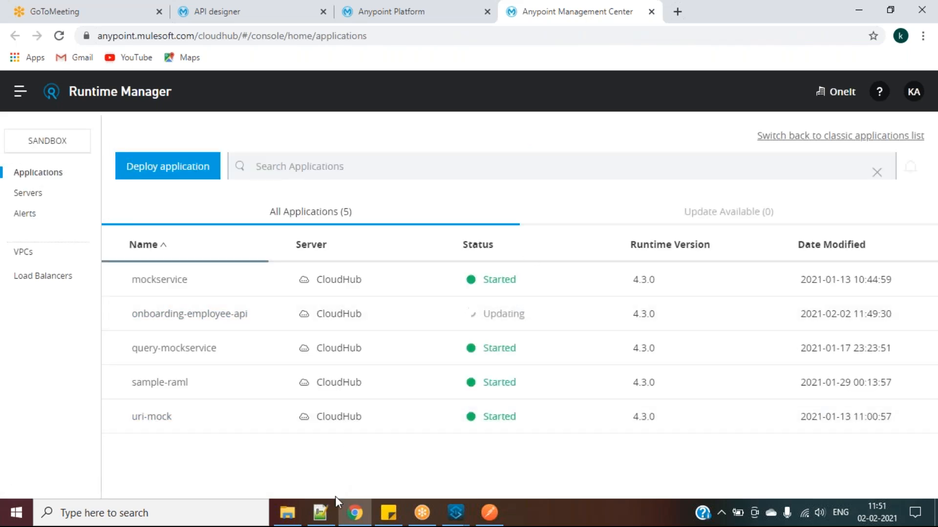
left_click(325, 514)
scroll(318, 315, "up", 4)
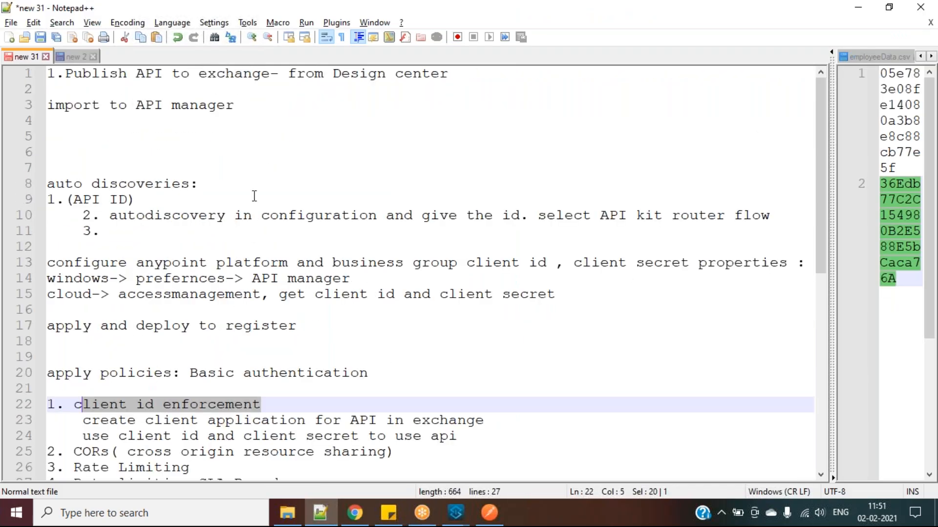
Highlight the auto discovery, configuration, publish and import note lines
left_click_drag(324, 333, 139, 200)
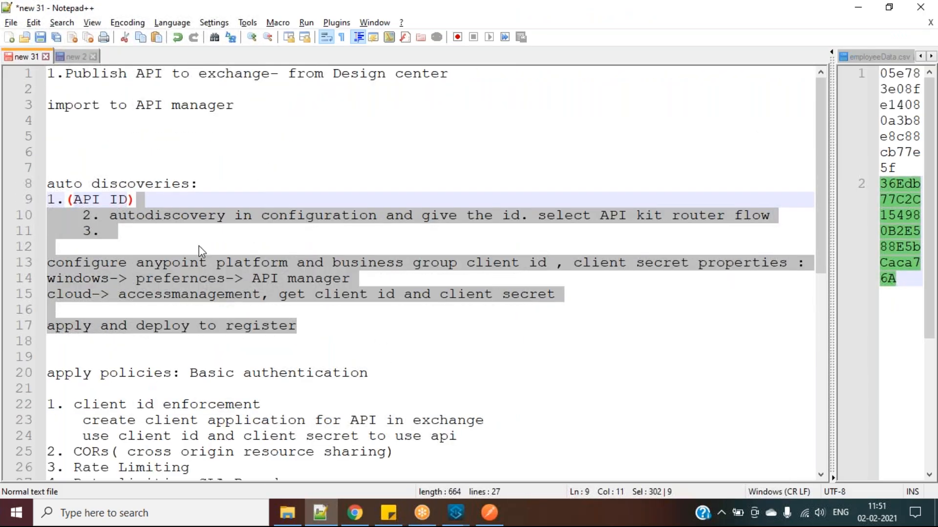
left_click(218, 131)
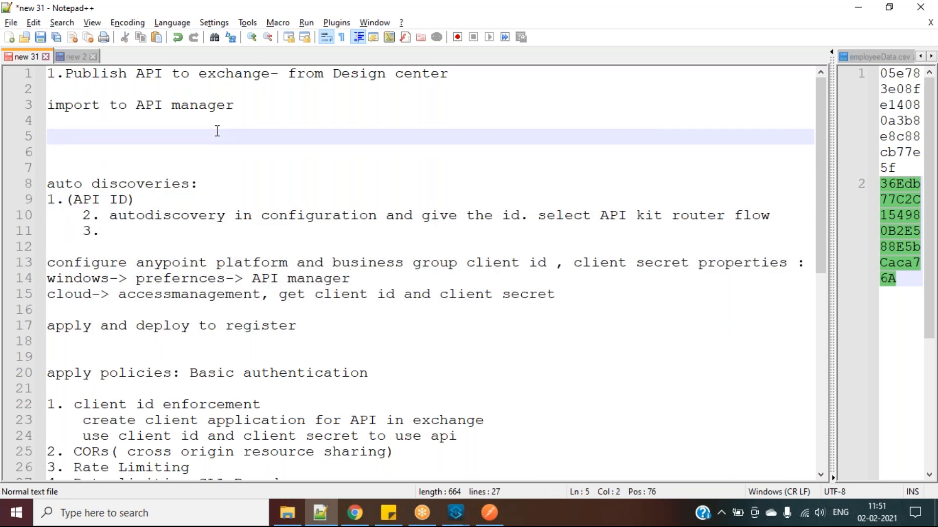
left_click_drag(217, 131, 57, 75)
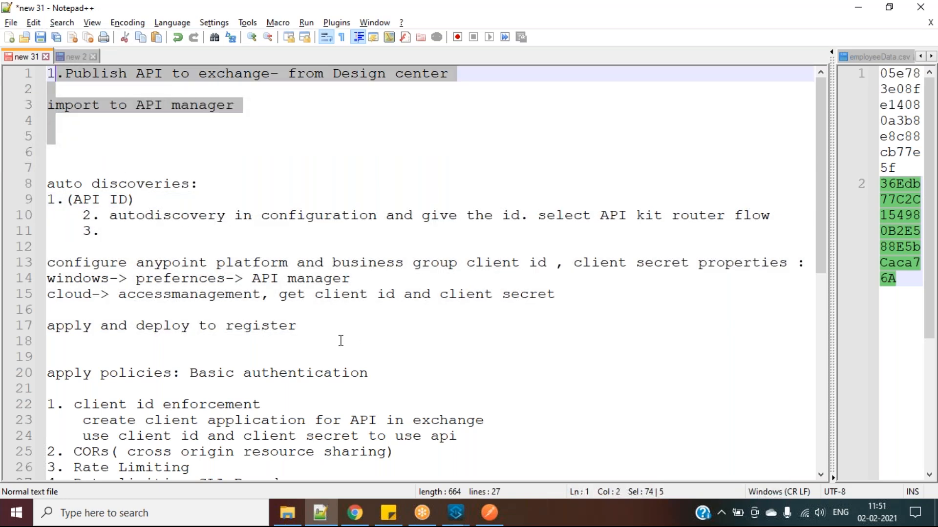
Highlight the 'auto discoveries:' heading and '(API ID)' note, then return to Runtime Manager
left_click_drag(48, 183, 189, 182)
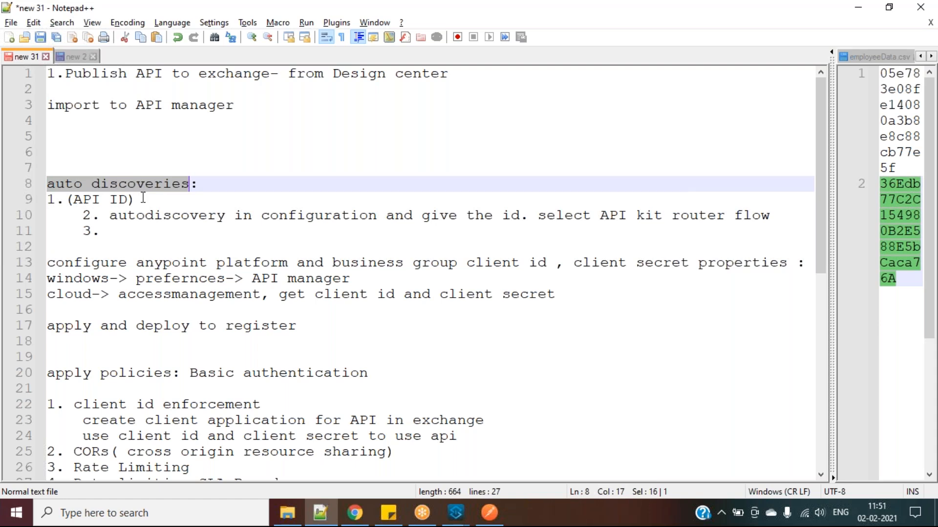
left_click_drag(209, 188, 50, 185)
left_click(214, 184)
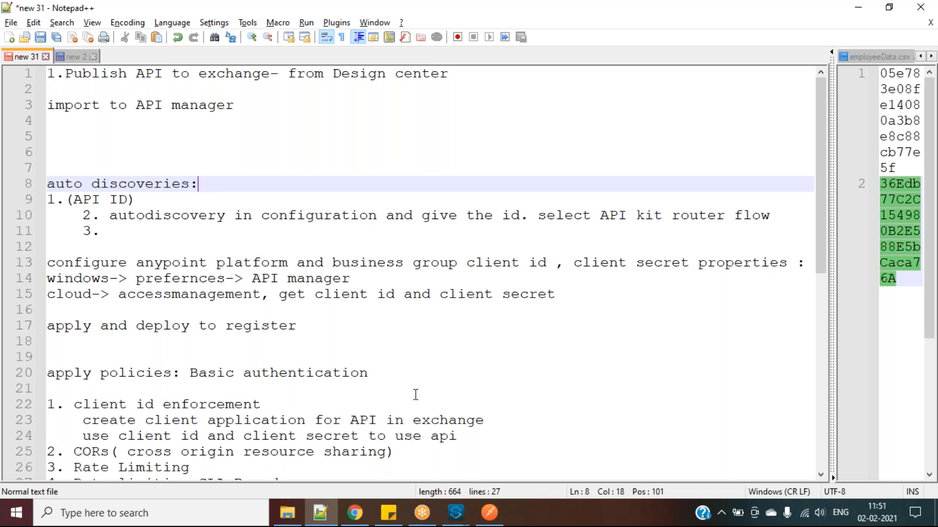
left_click_drag(136, 199, 67, 201)
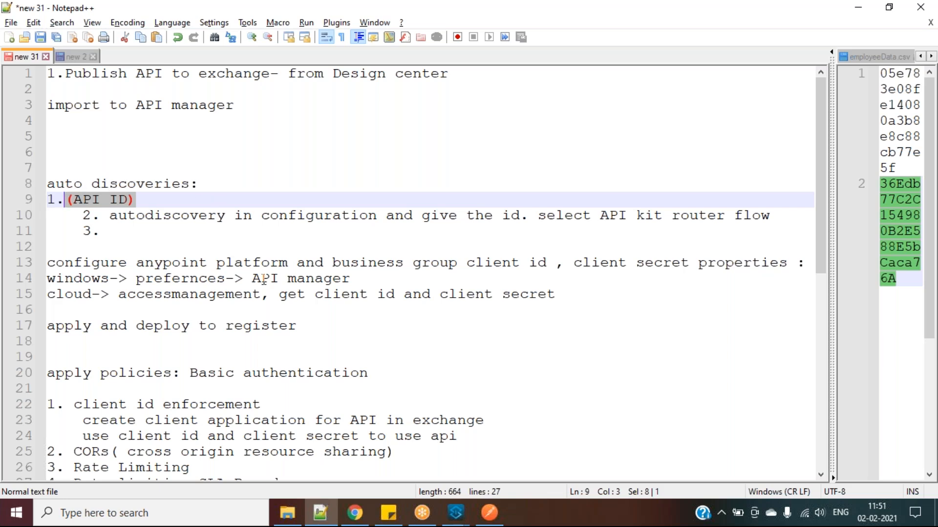
left_click(354, 513)
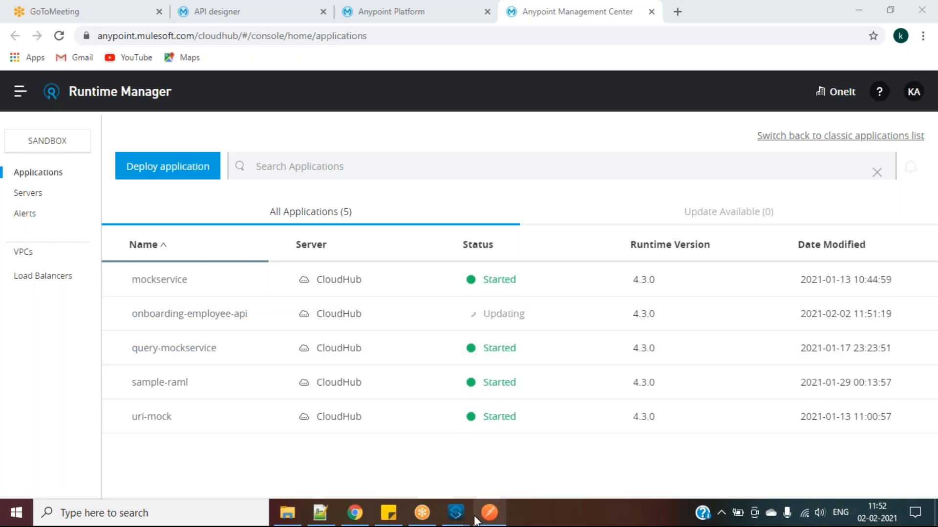
Bring the Notepad++ notes forward and place the caret on blank line 16
mouse_move(475, 521)
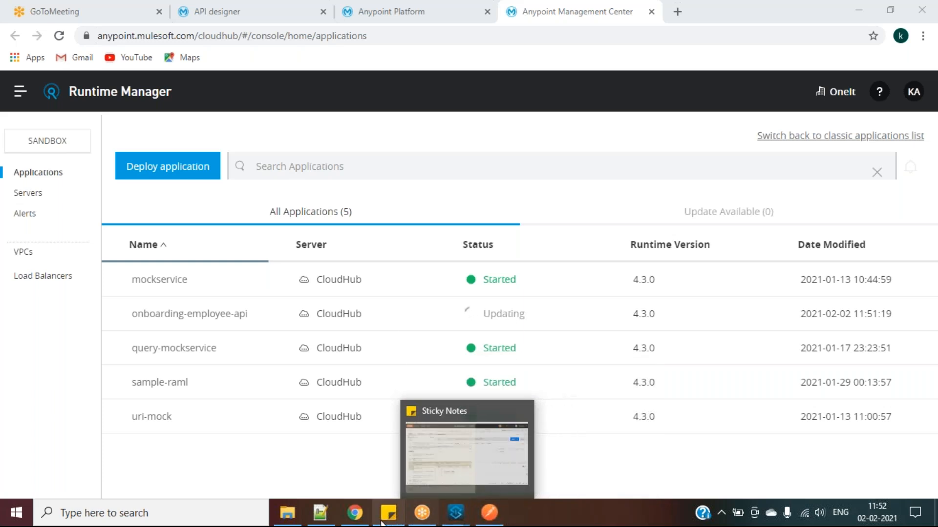
left_click(327, 521)
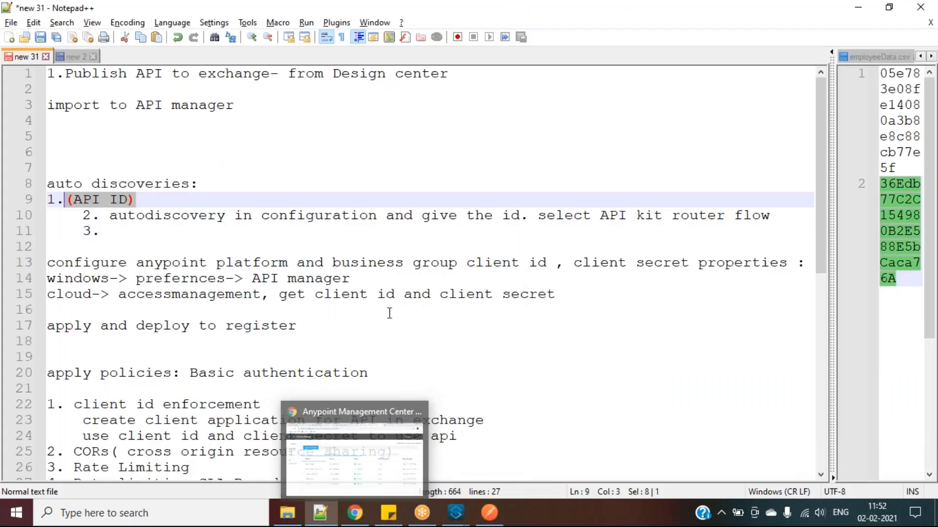
left_click(389, 314)
scroll(389, 313, "down", 9)
scroll(389, 313, "up", 9)
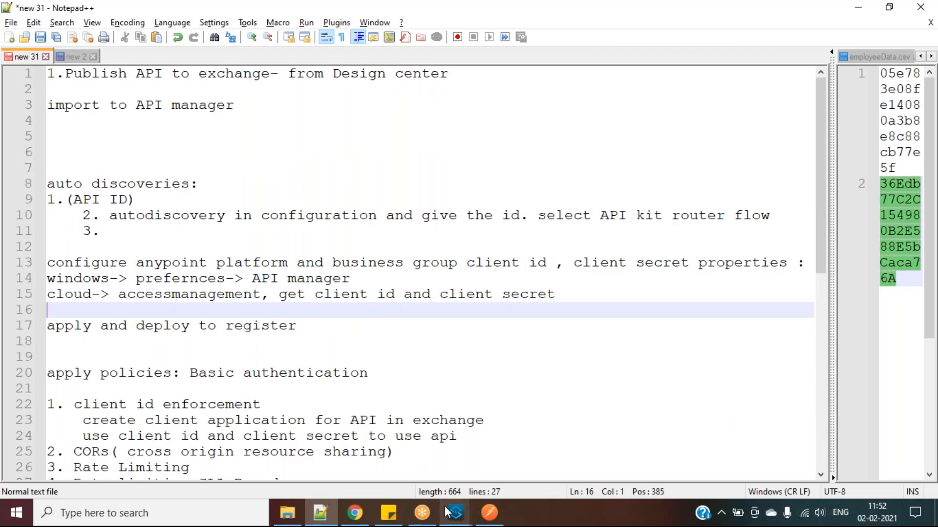
Open onboarding-employee-api's Logs, highlight the 'started successfully' message, then switch back to the notes
left_click(356, 513)
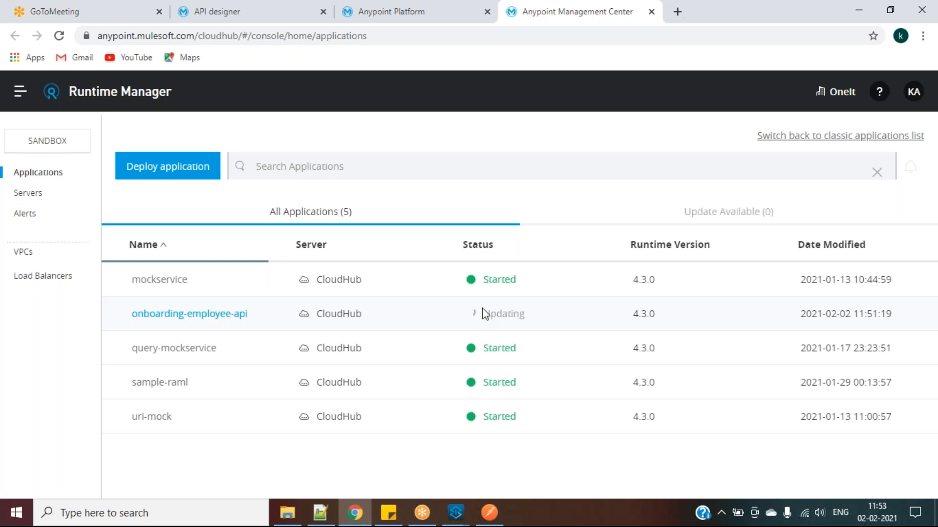
left_click(219, 318)
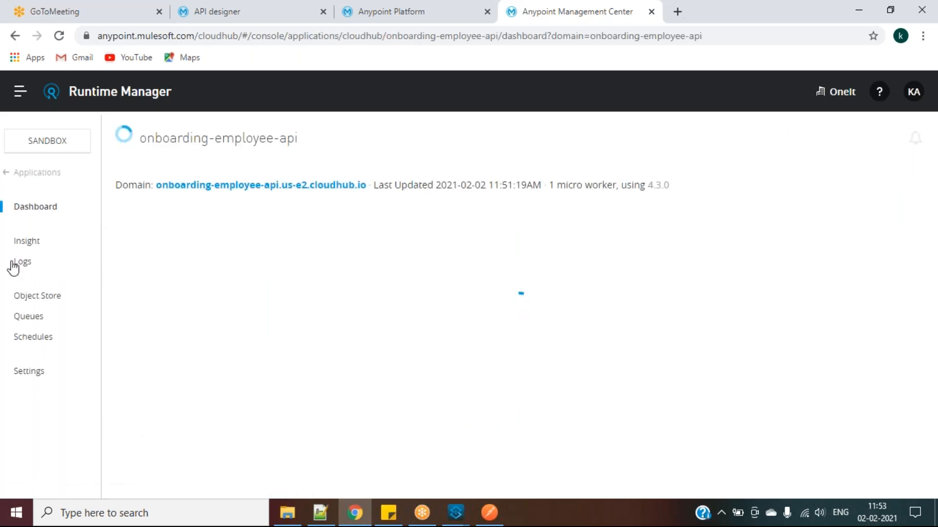
left_click(22, 264)
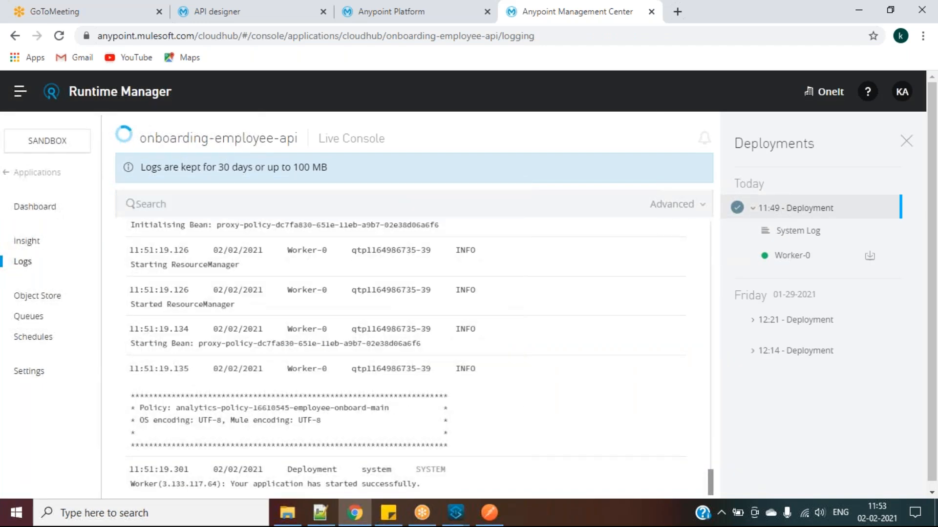
left_click_drag(230, 484, 429, 486)
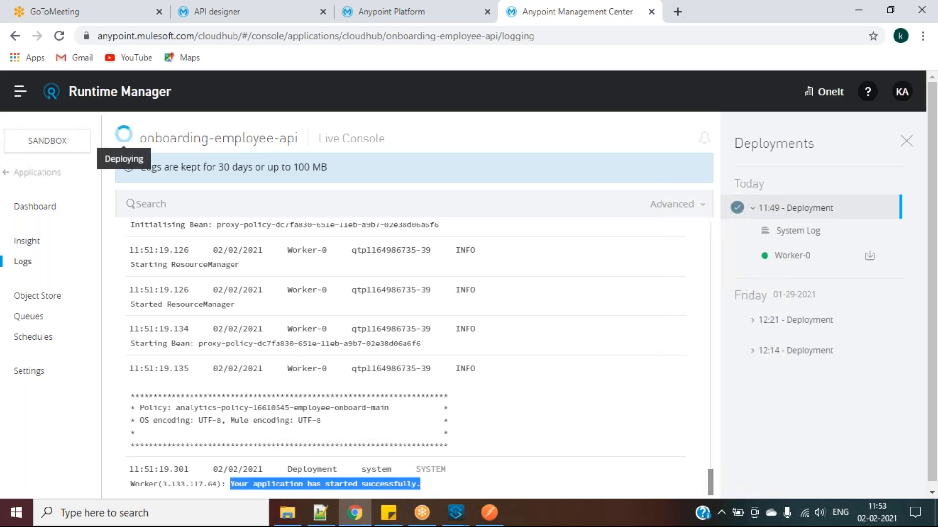
left_click(451, 489)
left_click_drag(420, 485, 230, 485)
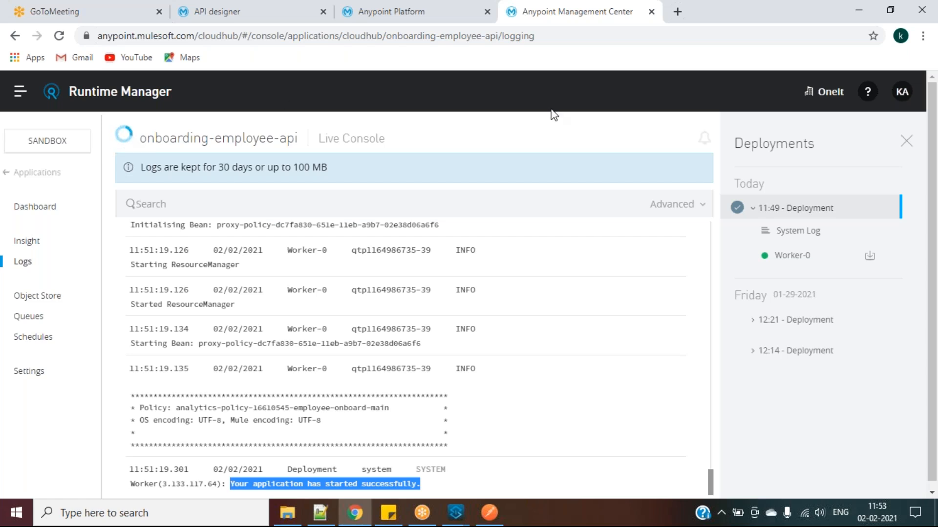
key("alt+Tab")
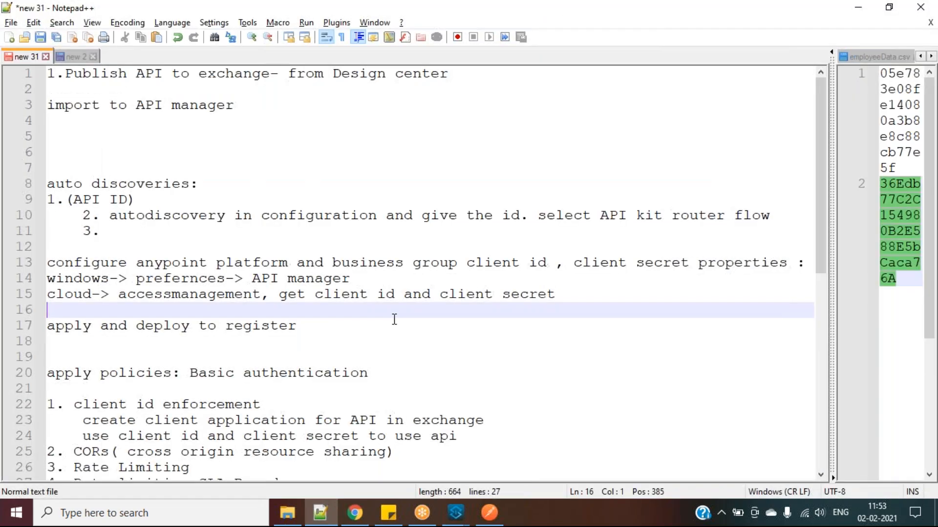
left_click(423, 378)
key("ctrl+a")
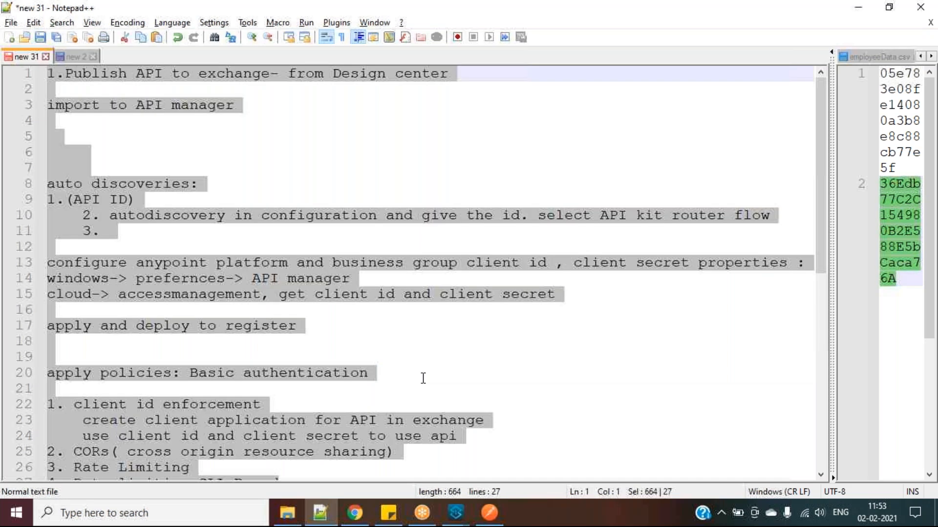
left_click(658, 30)
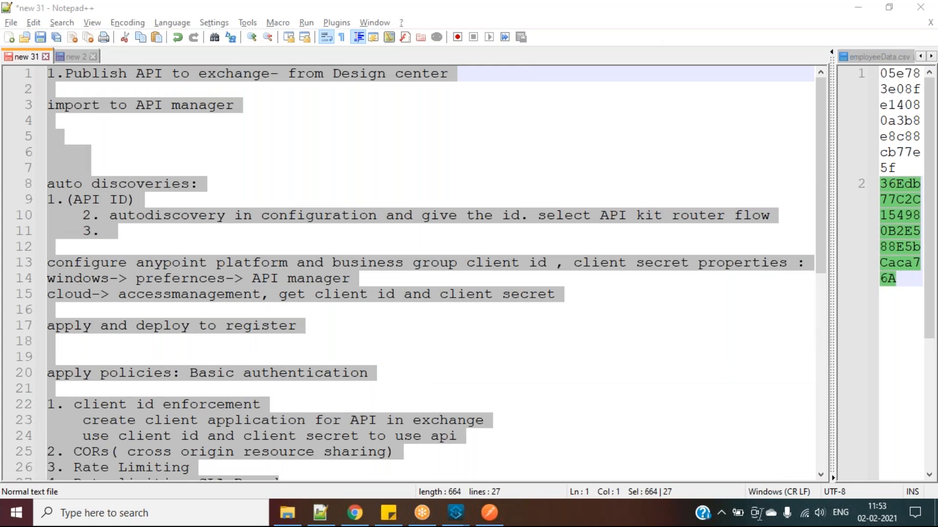
left_click(486, 420)
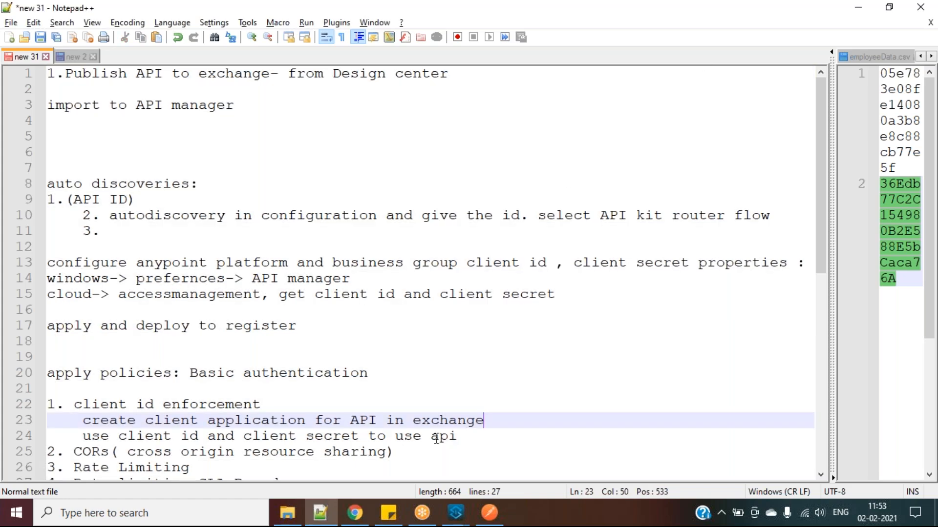
left_click(366, 508)
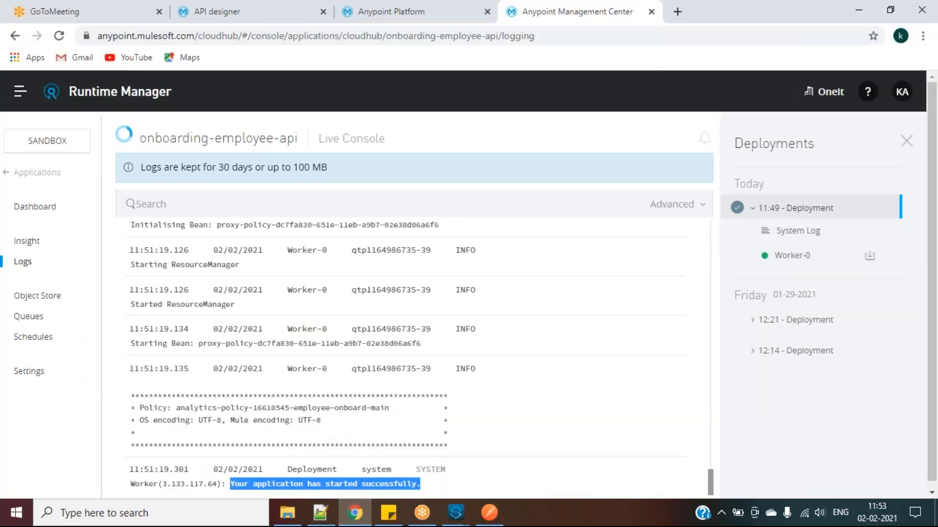
left_click(314, 315)
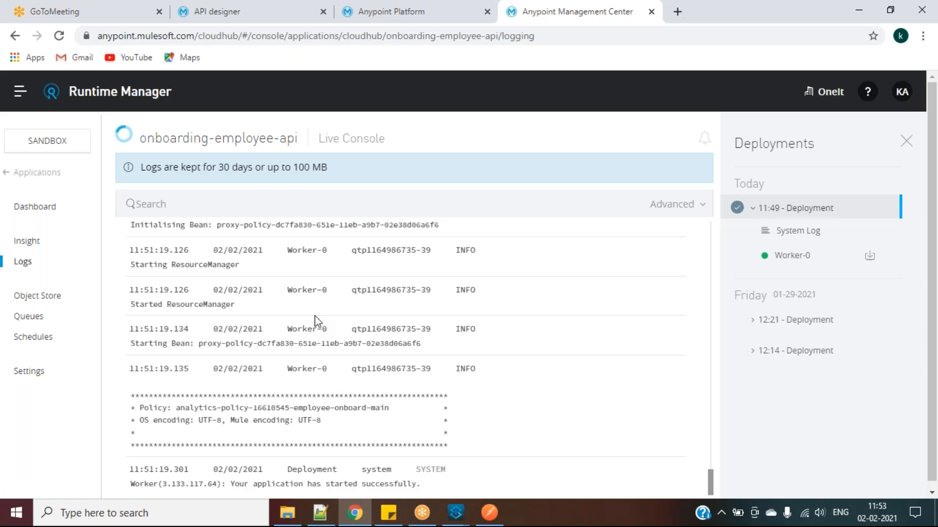
left_click(319, 513)
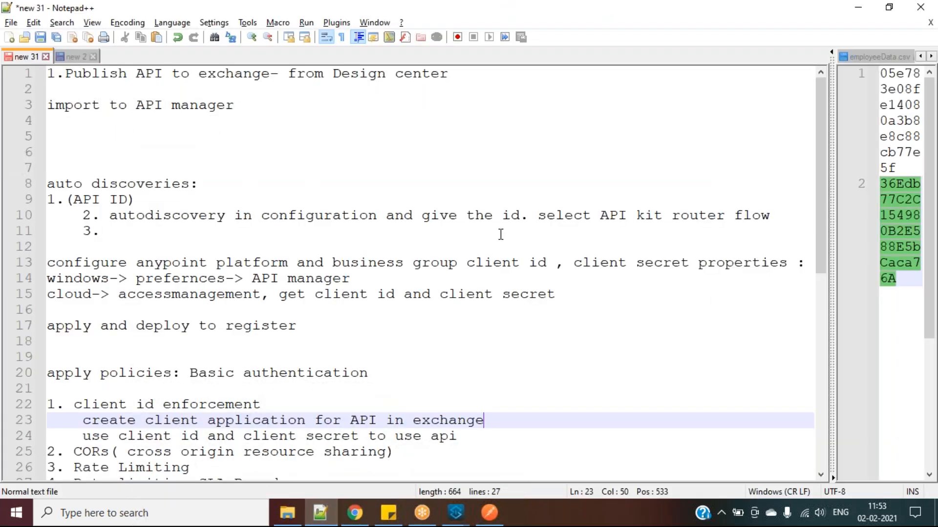
left_click(691, 52)
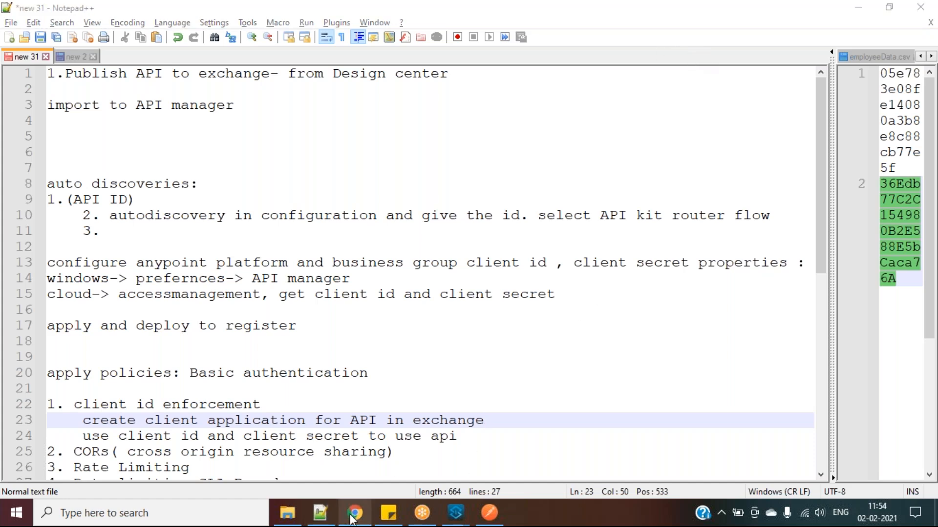
Bring the Chrome Runtime Manager logs forward and follow '← Applications' back to the list
mouse_move(355, 514)
left_click(413, 393)
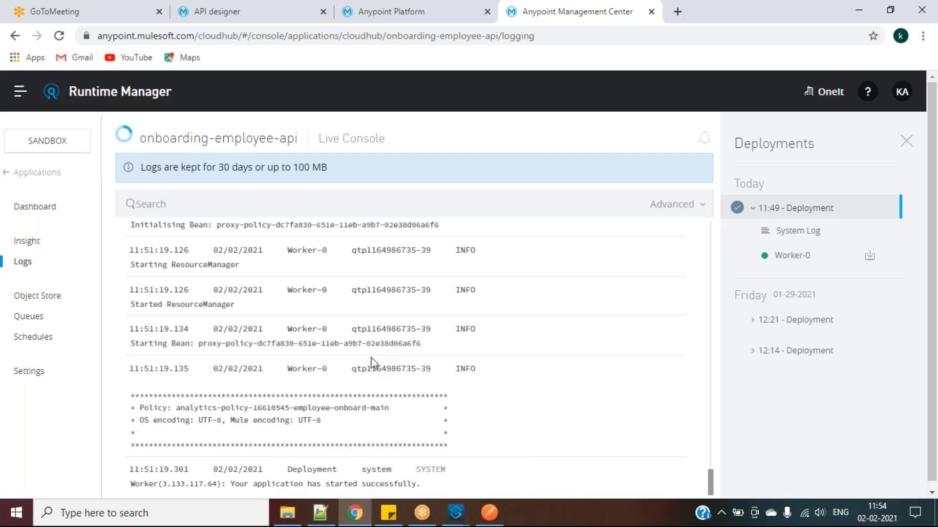
left_click(22, 175)
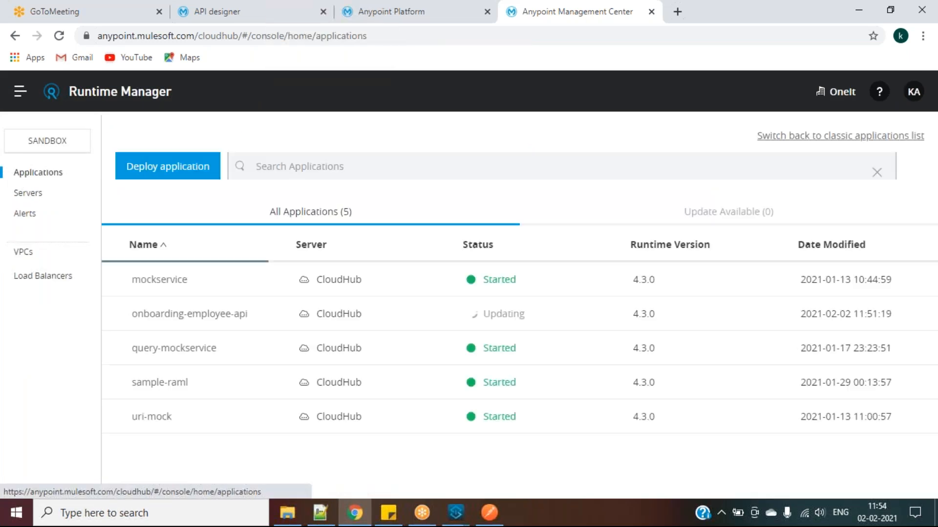
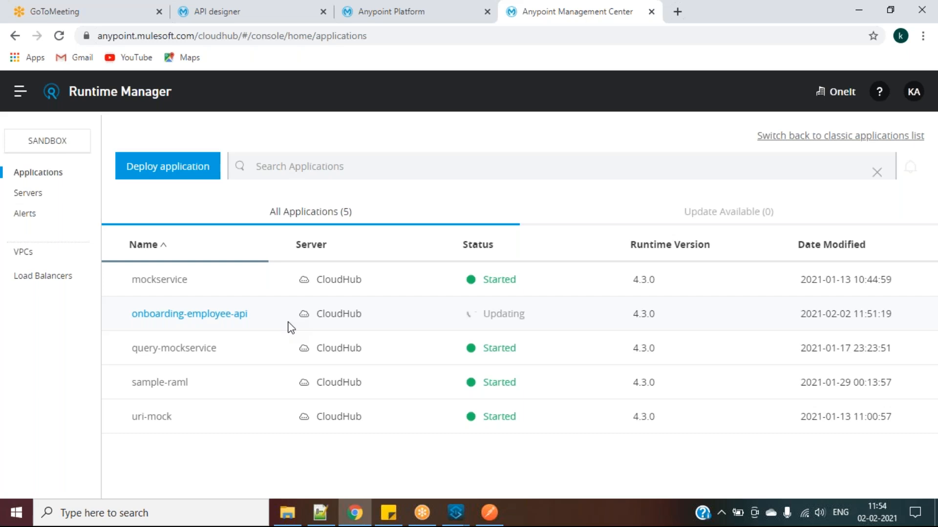
Check the notes and confirm onboarding-employee-api now shows Started in Runtime Manager
left_click(329, 502)
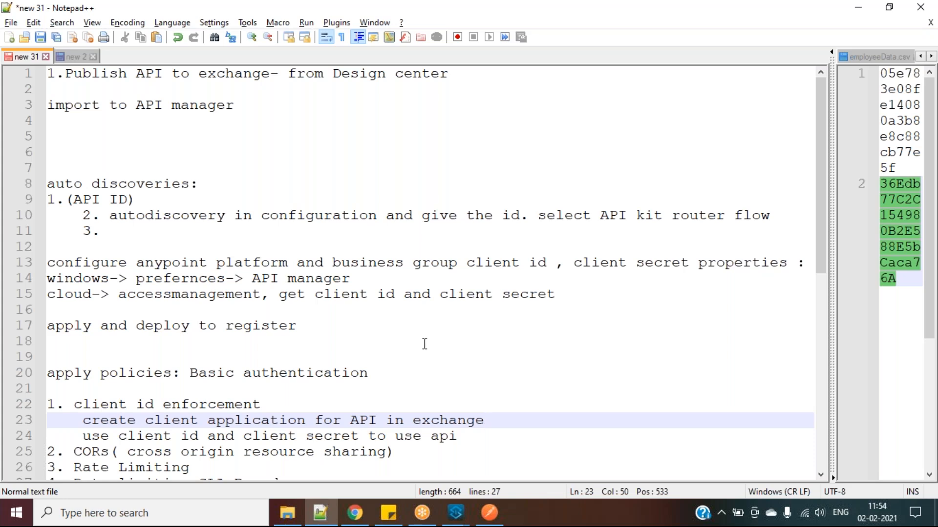
key("alt+Tab")
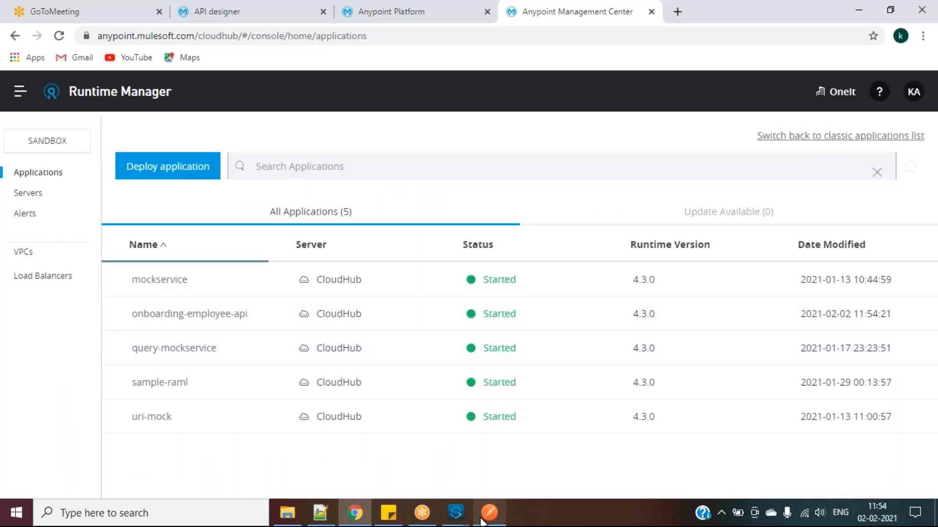
left_click(482, 520)
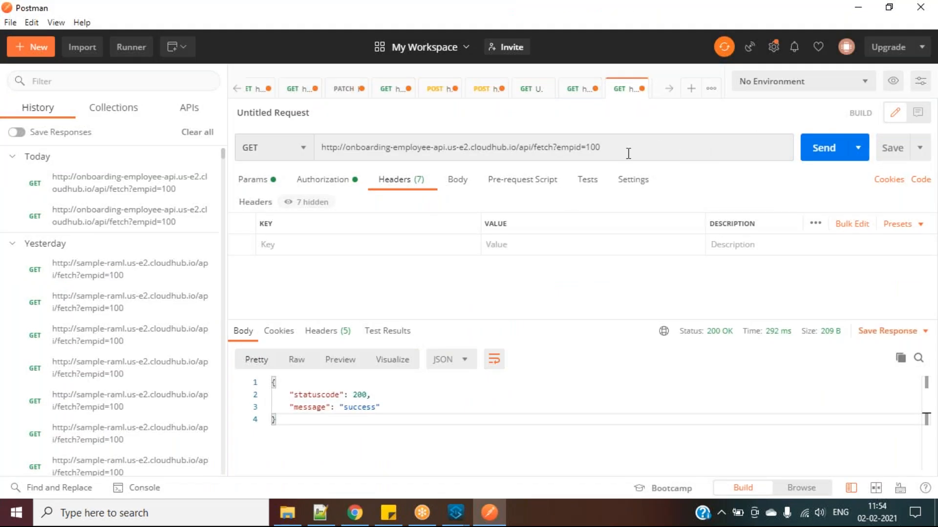
Send the GET fetch?empid=100 request four times, confirming a 200 OK success response each time
left_click(826, 148)
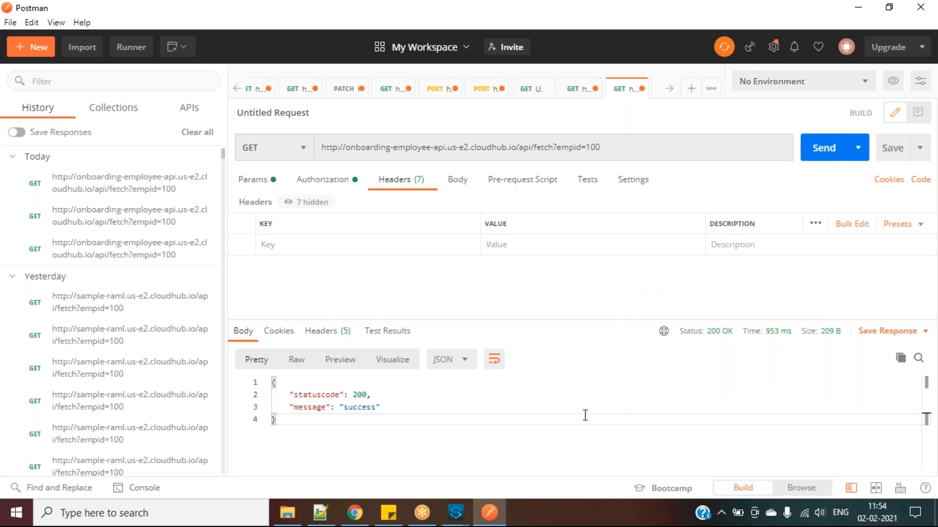
left_click(824, 153)
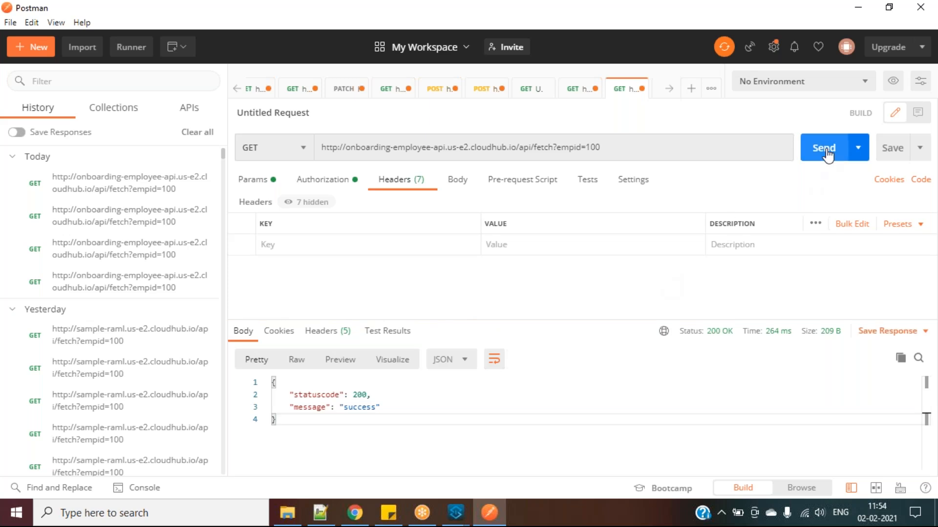
left_click(827, 151)
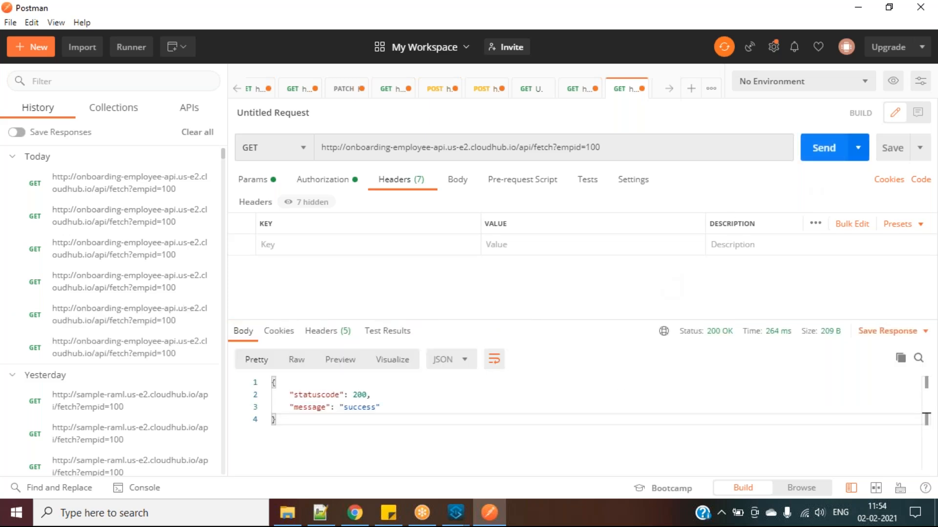
left_click(831, 148)
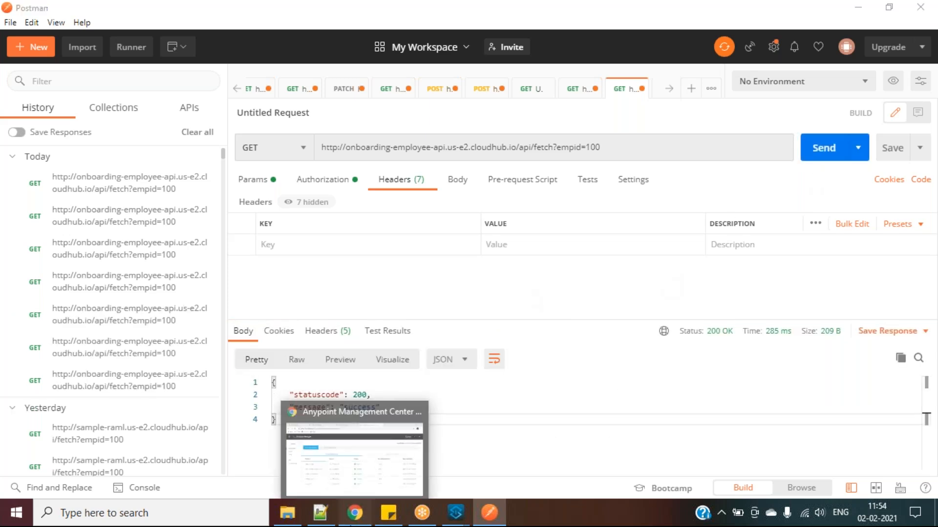
left_click(355, 512)
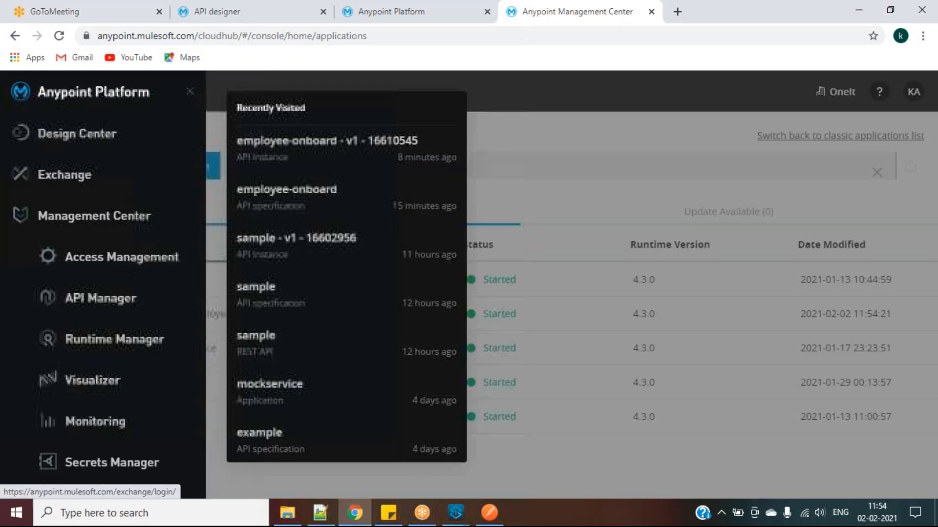
Open employee-onboard v1 in API Manager and verify it is Active with instance ID 16610545
left_click(84, 302)
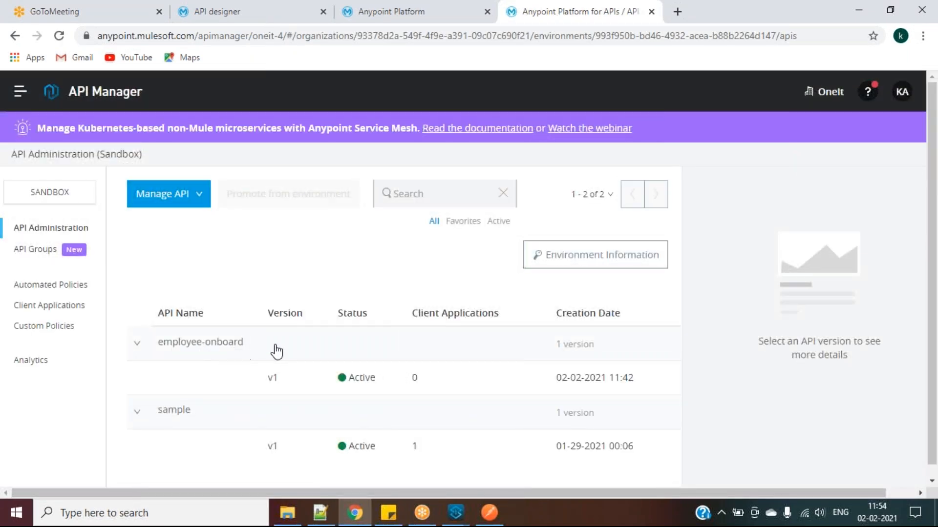
left_click(274, 382)
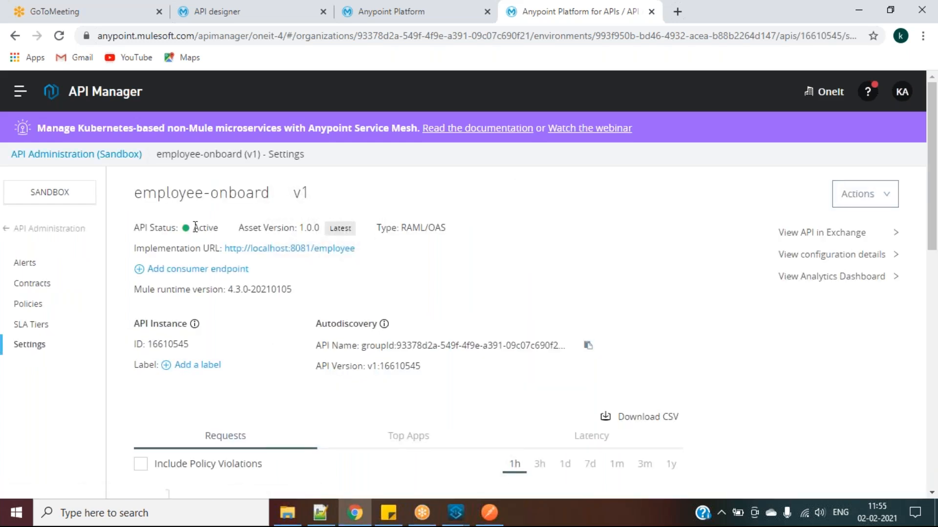
left_click(223, 228)
double_click(171, 342)
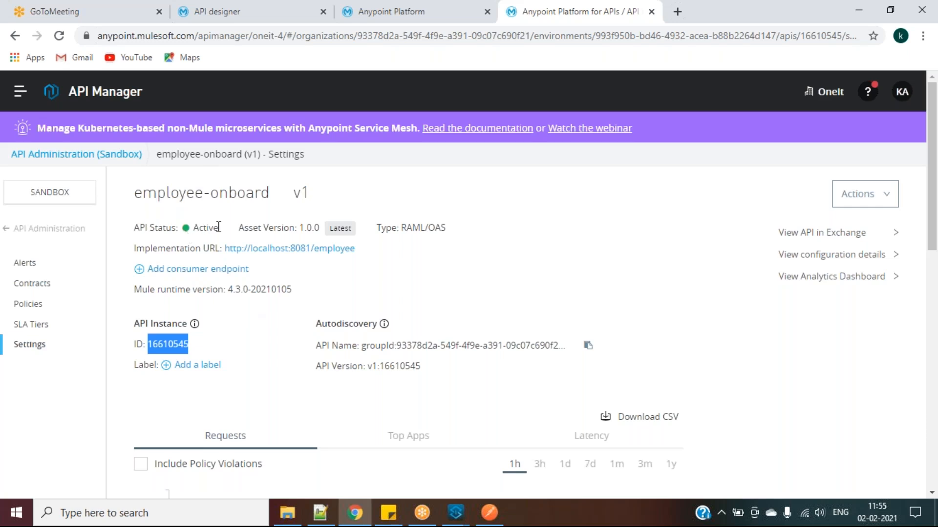
left_click_drag(218, 227, 197, 229)
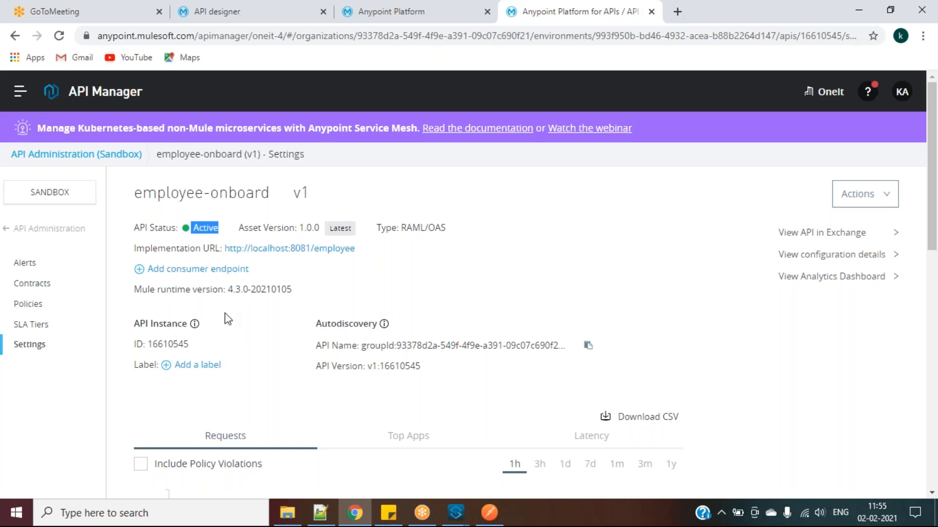
left_click(28, 306)
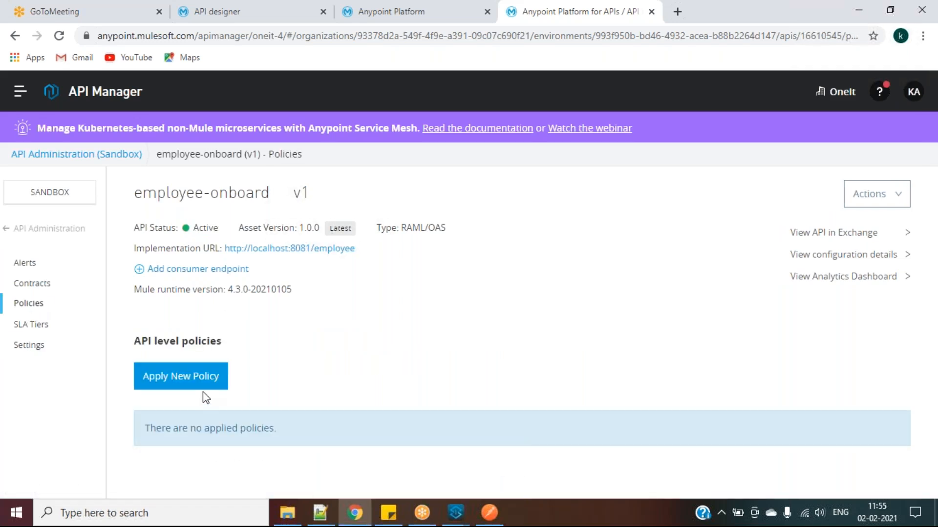
left_click(198, 378)
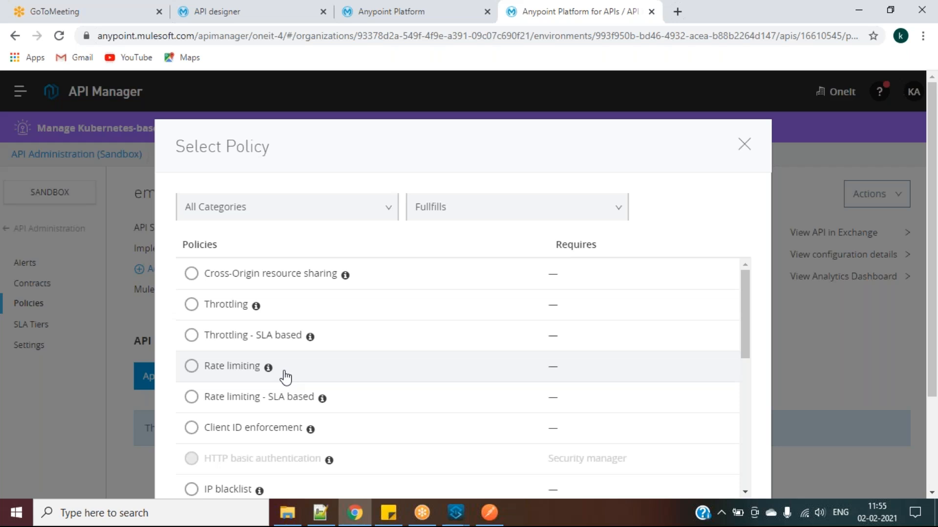
scroll(284, 373, "down", 1)
left_click_drag(746, 328, 746, 372)
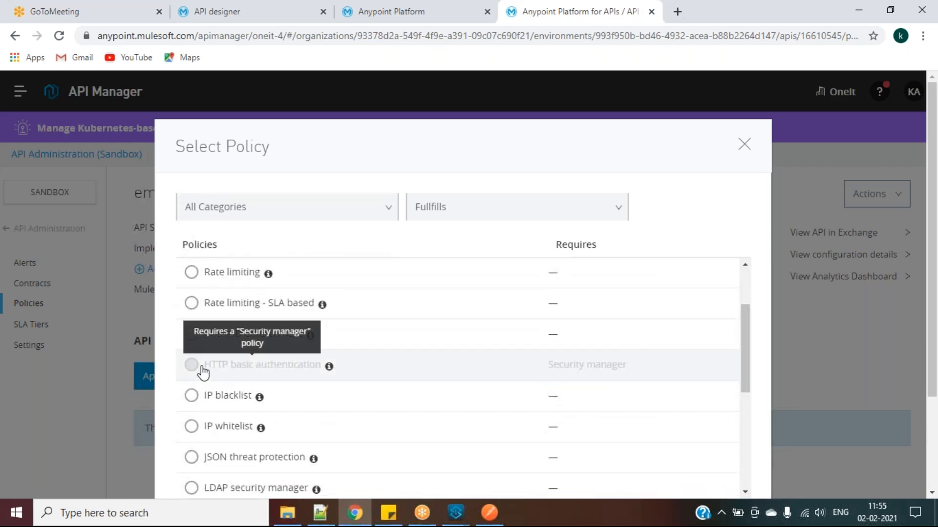
left_click_drag(744, 318, 763, 432)
scroll(847, 366, "down", 2)
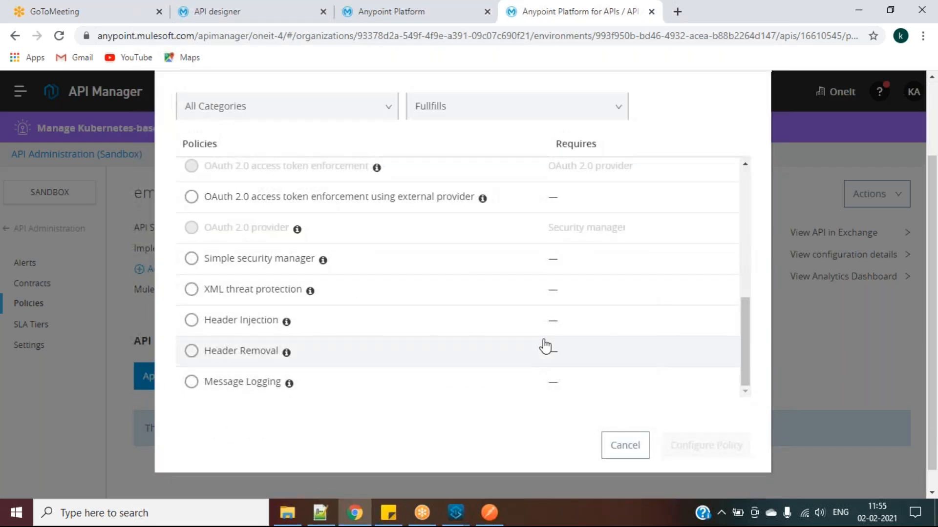
scroll(342, 210, "up", 5)
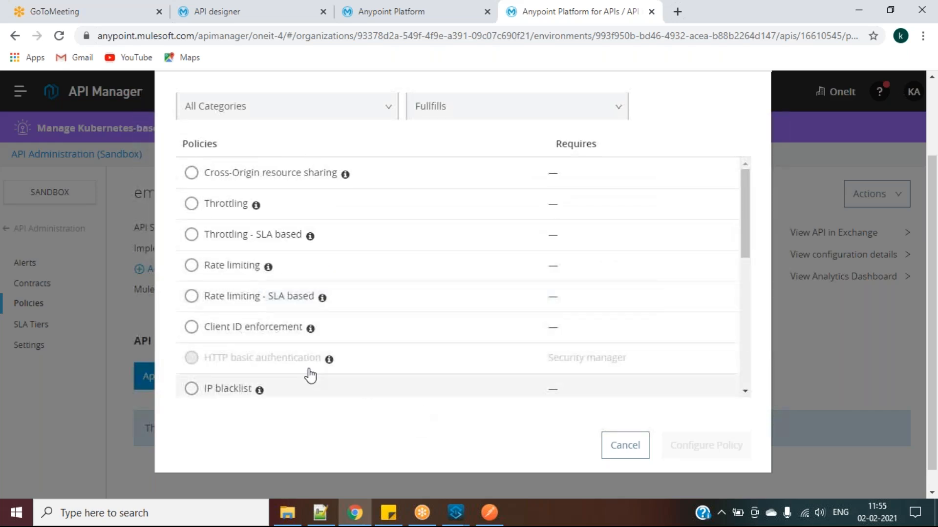
scroll(269, 295, "up", 2)
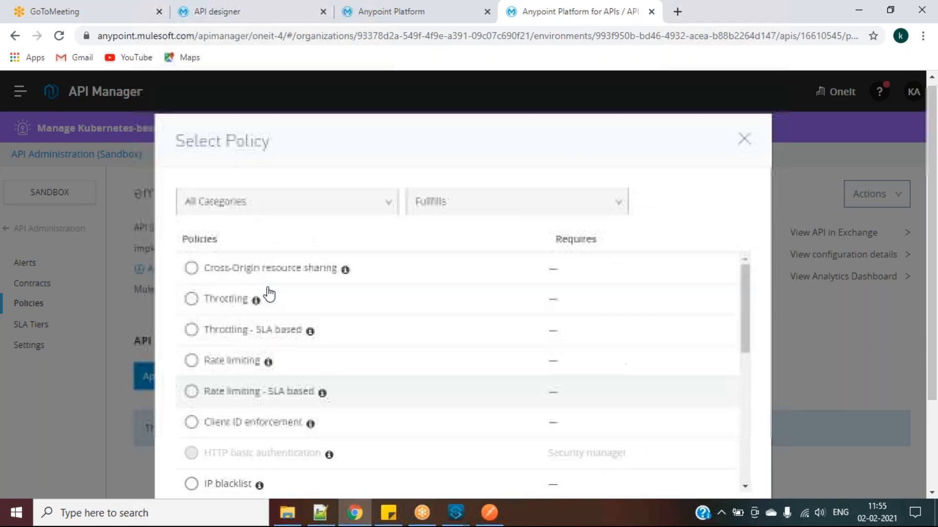
left_click(286, 205)
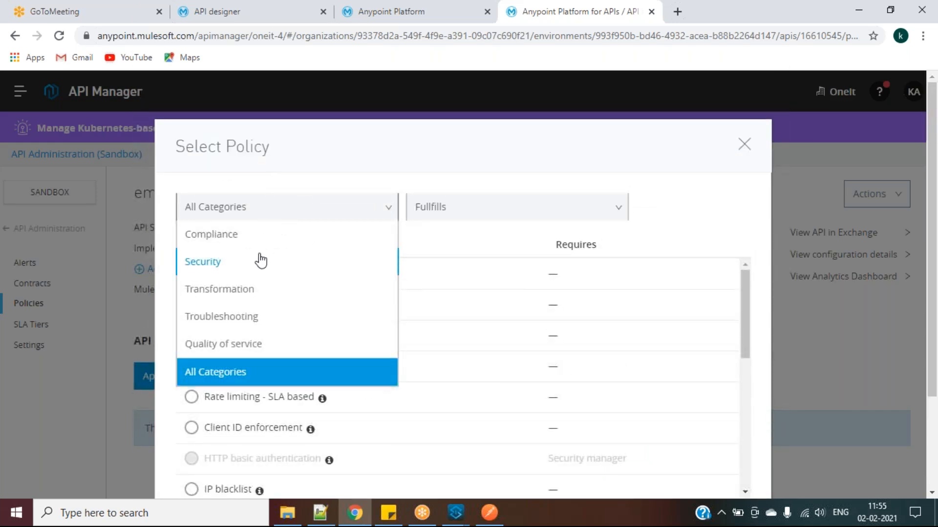
left_click(244, 265)
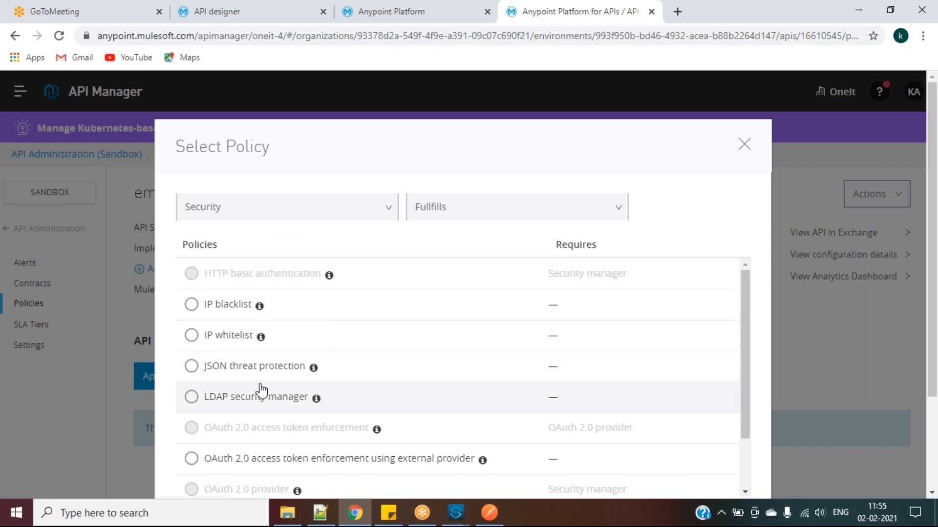
scroll(258, 389, "down", 2)
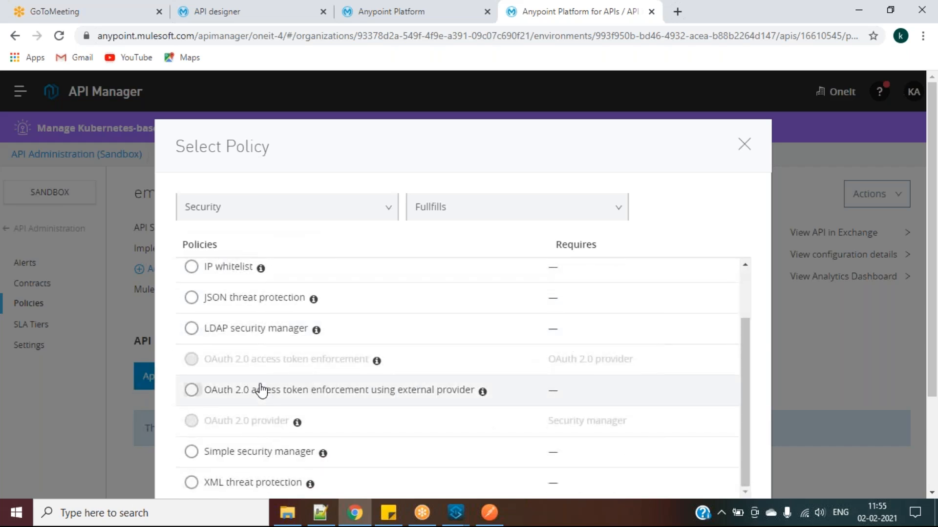
scroll(264, 298, "up", 2)
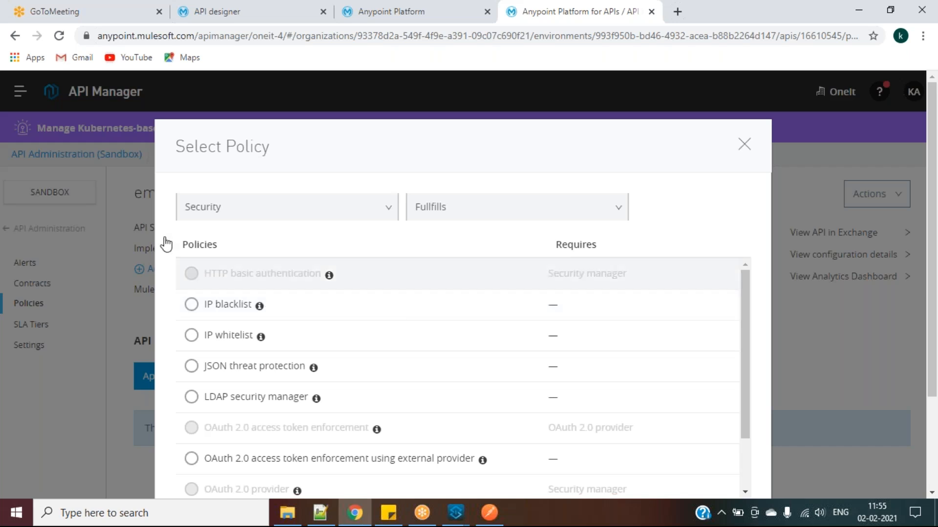
left_click(240, 209)
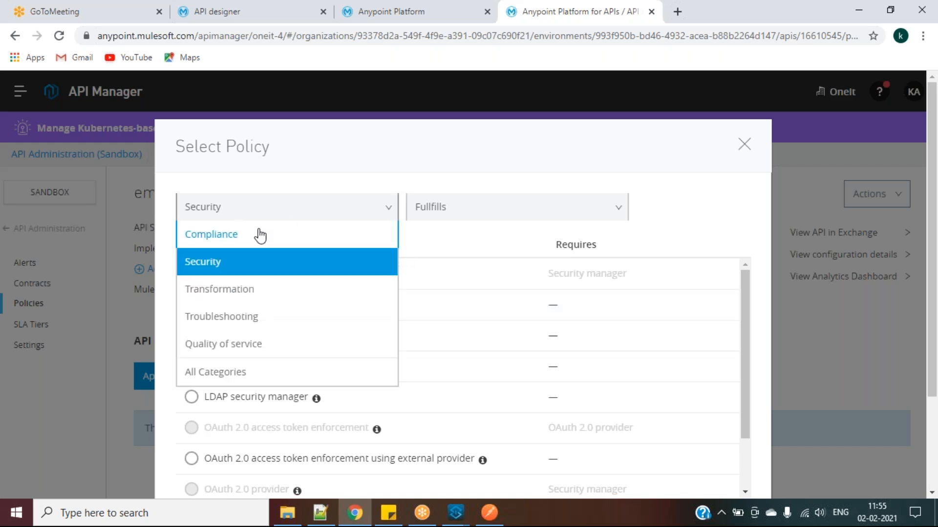
left_click(235, 372)
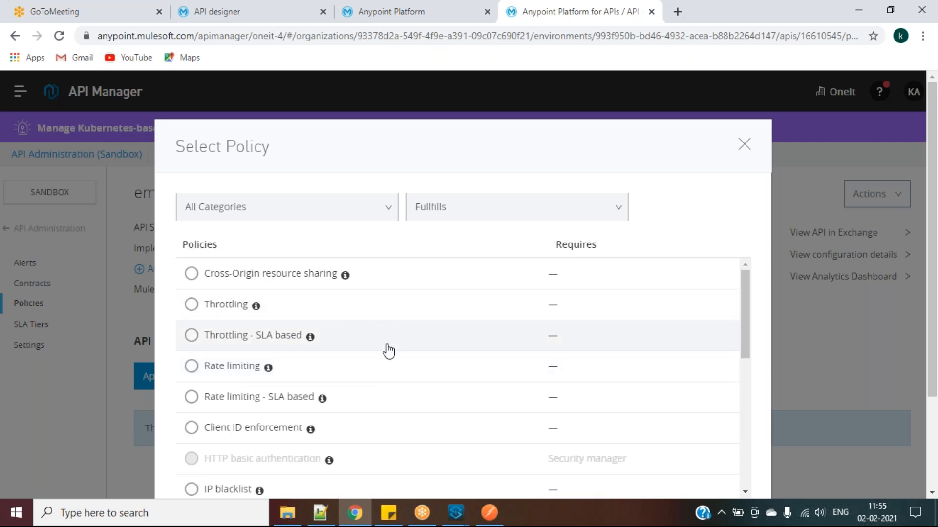
scroll(413, 390, "down", 3)
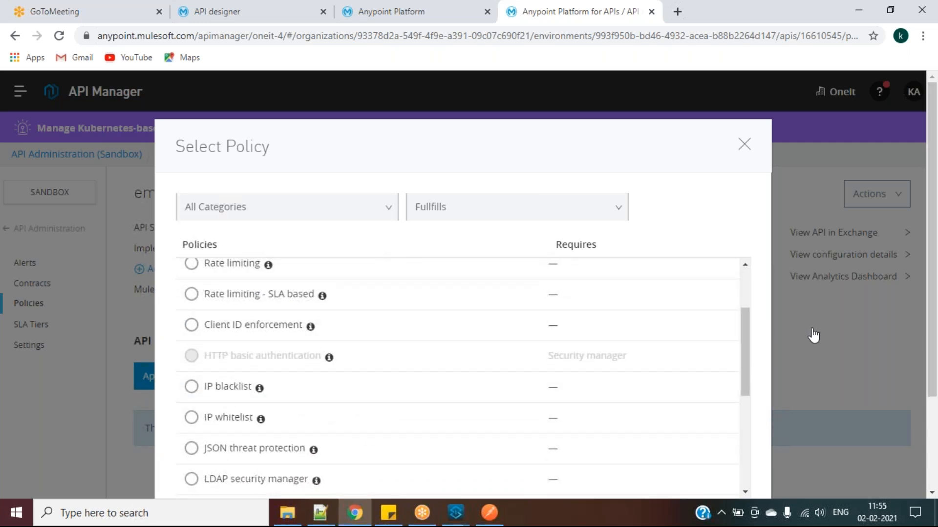
scroll(812, 337, "down", 3)
left_click(624, 423)
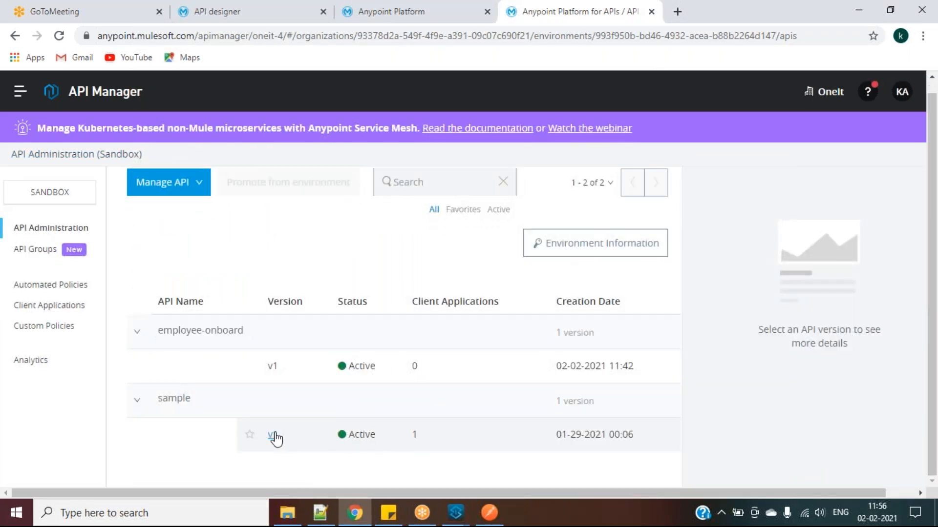
Open the sample v1 API and view its applied policies
left_click(272, 435)
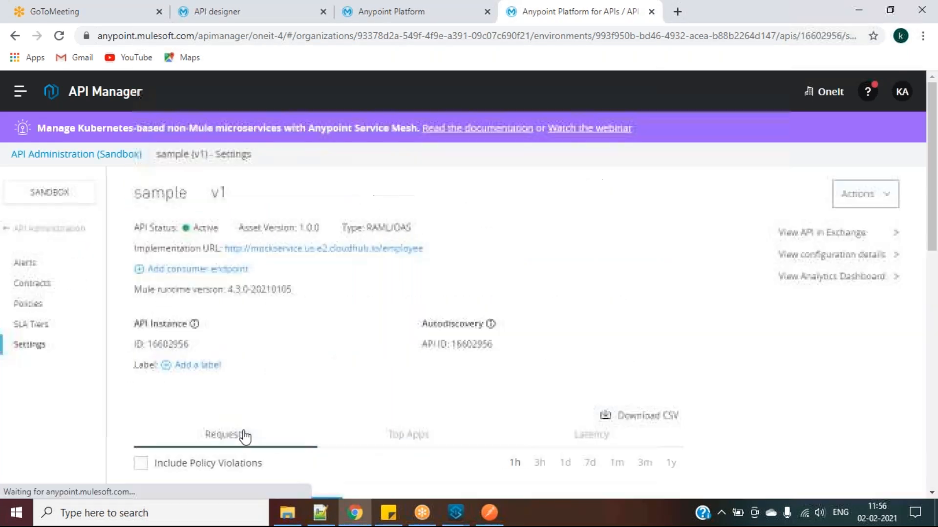
scroll(345, 398, "down", 6)
scroll(345, 399, "down", 2)
scroll(344, 399, "up", 2)
left_click(28, 304)
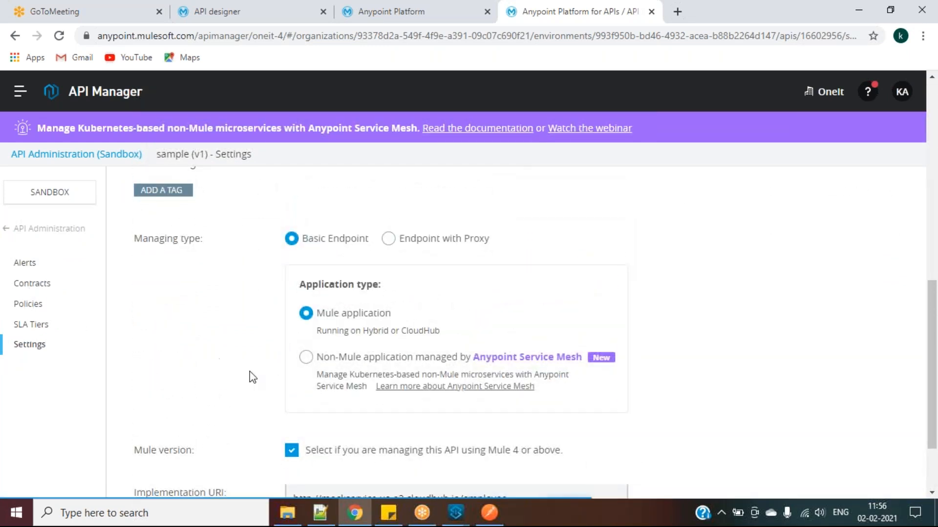
scroll(259, 379, "down", 5)
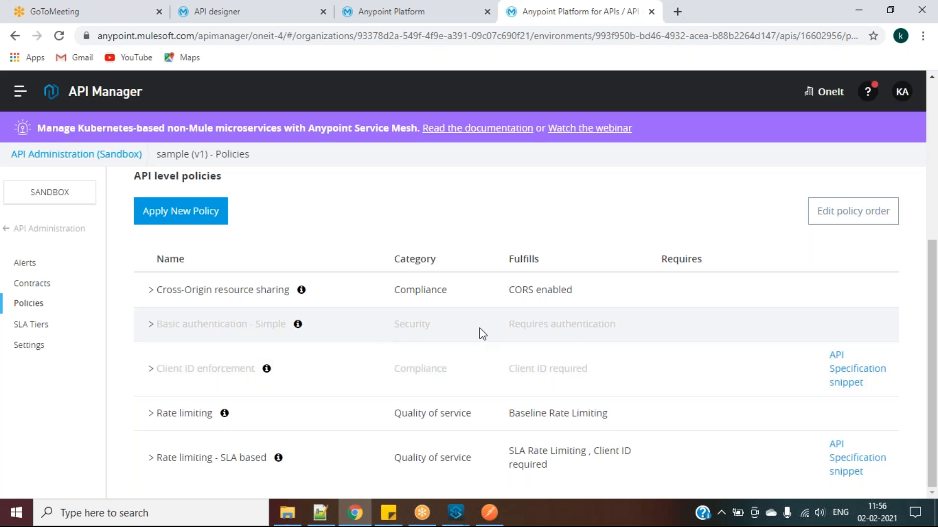
Enable the Basic authentication - Simple policy and return to the managed APIs list
left_click(158, 327)
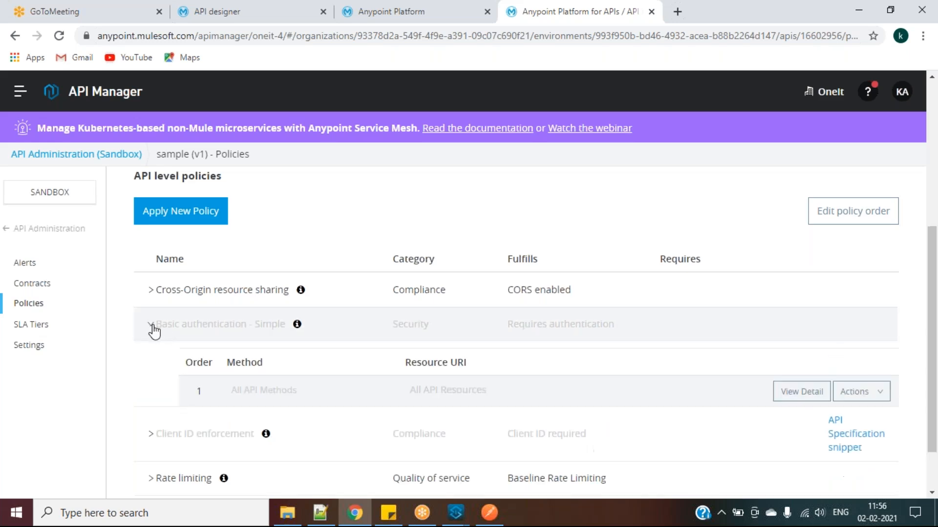
left_click(862, 391)
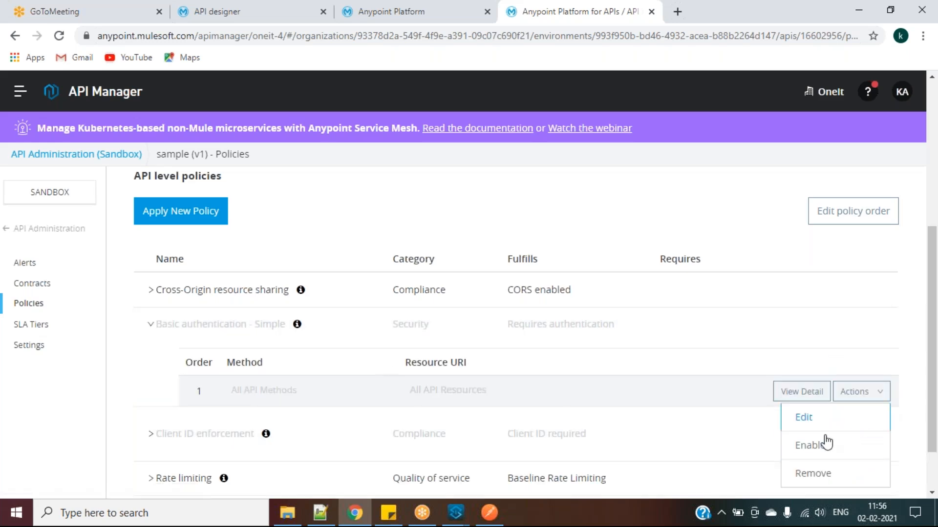
scroll(811, 430, "down", 1)
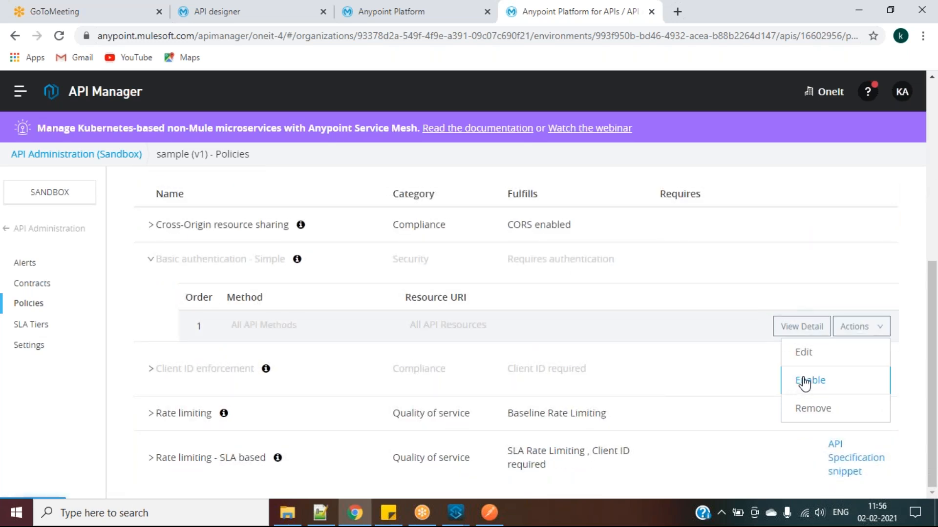
left_click(802, 382)
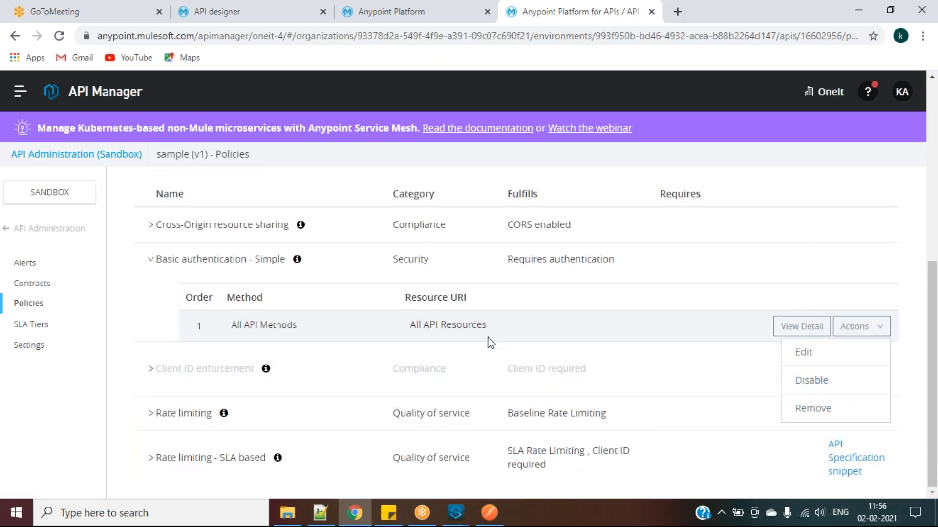
scroll(487, 340, "up", 10)
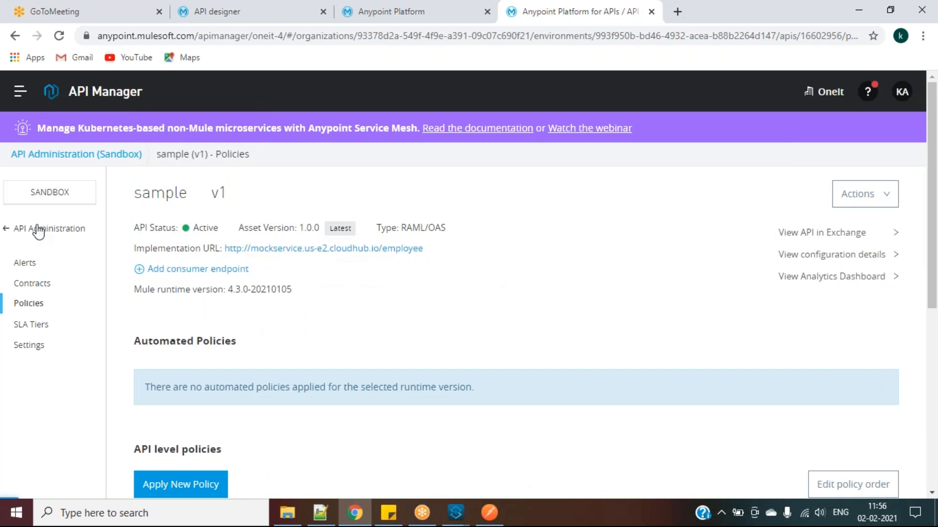
left_click(24, 228)
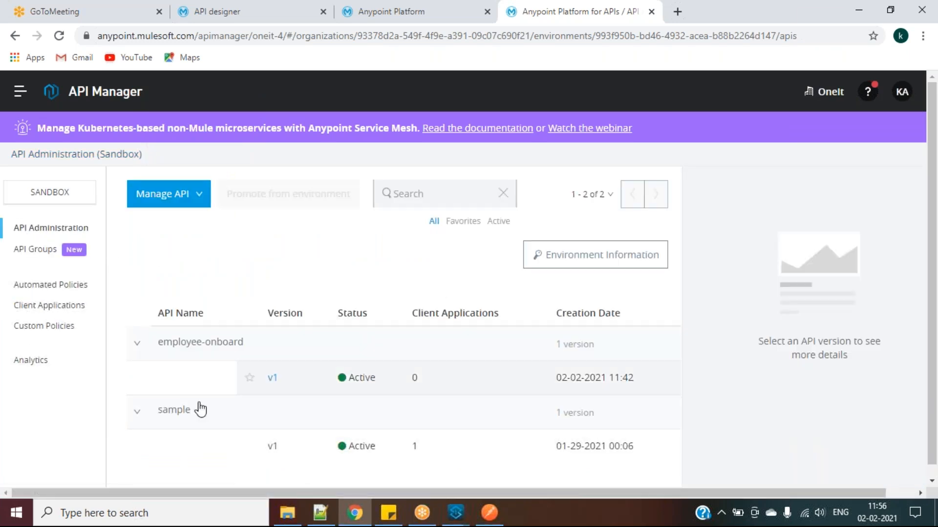
Open employee-onboard v1 Policies and browse the available policies for a new one
left_click(273, 378)
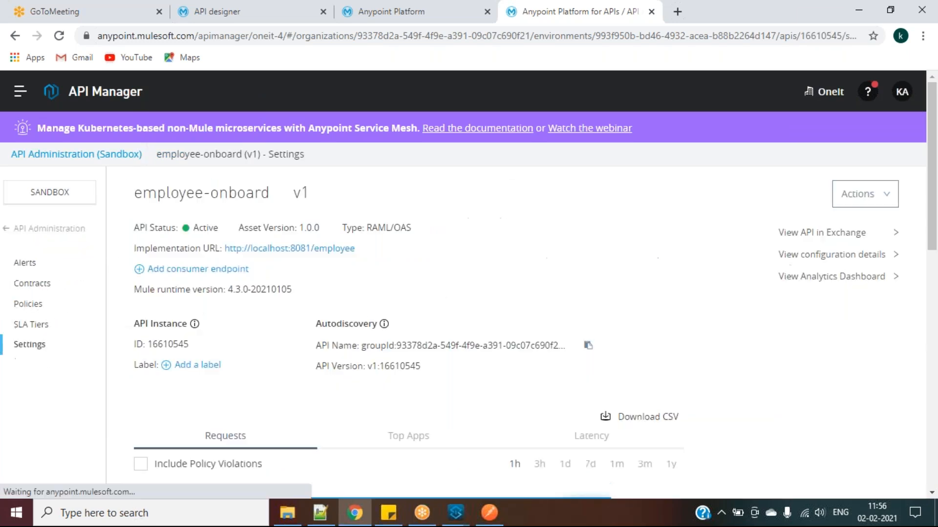
scroll(327, 397, "down", 3)
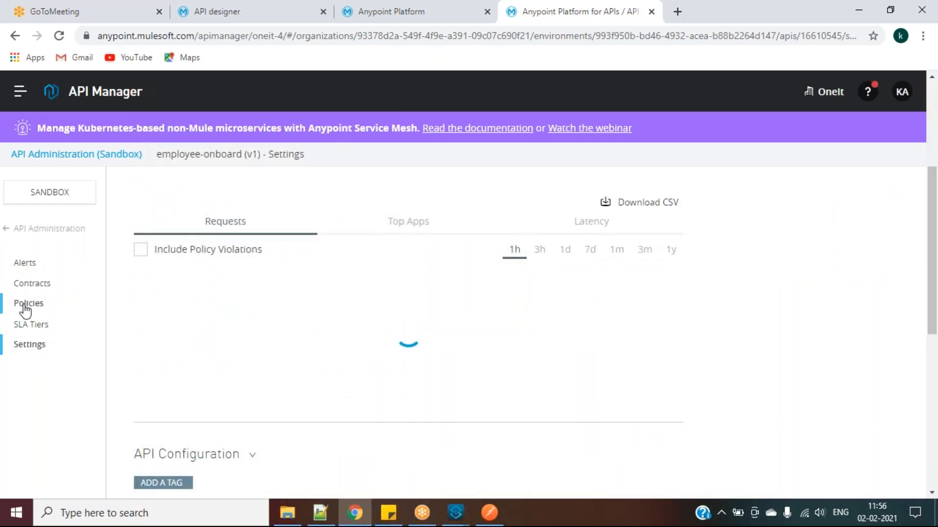
left_click(27, 305)
left_click(189, 388)
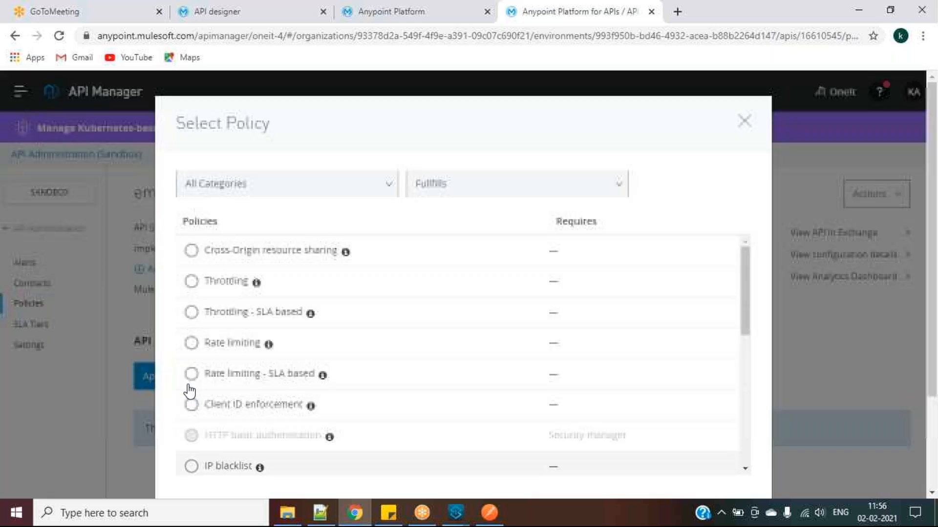
scroll(293, 386, "down", 1)
scroll(303, 370, "down", 1)
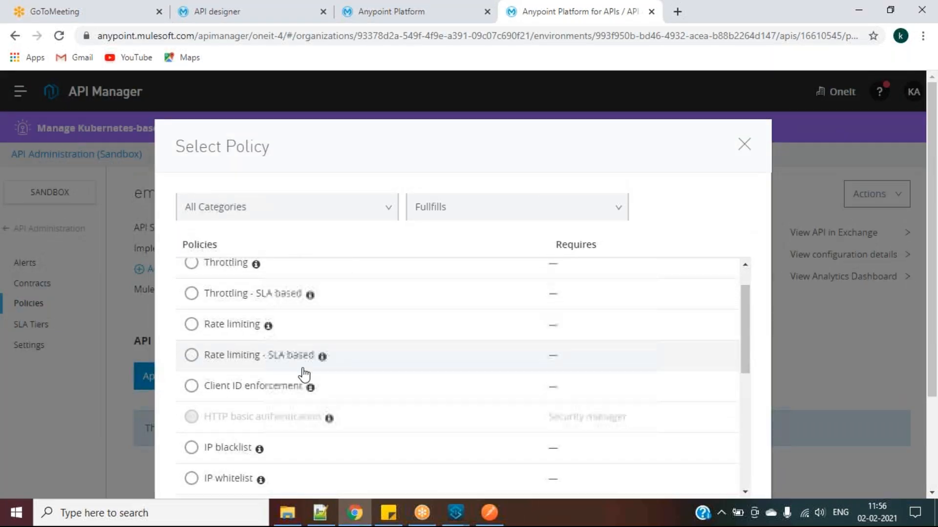
scroll(304, 375, "down", 6)
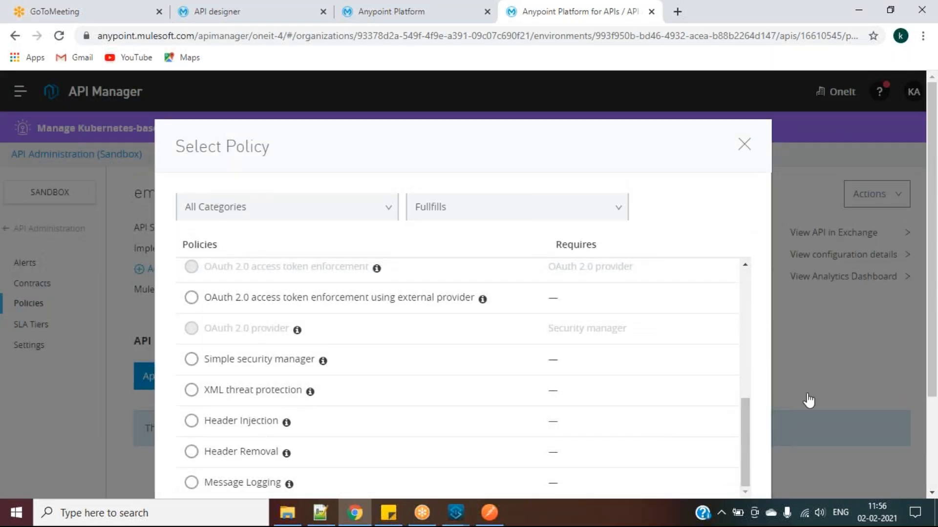
scroll(809, 400, "down", 3)
scroll(810, 401, "up", 3)
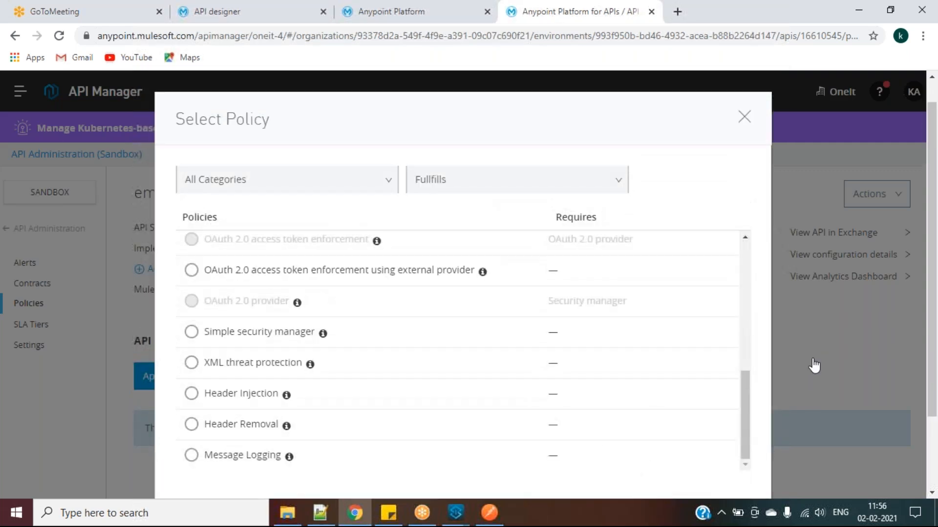
scroll(628, 363, "up", 5)
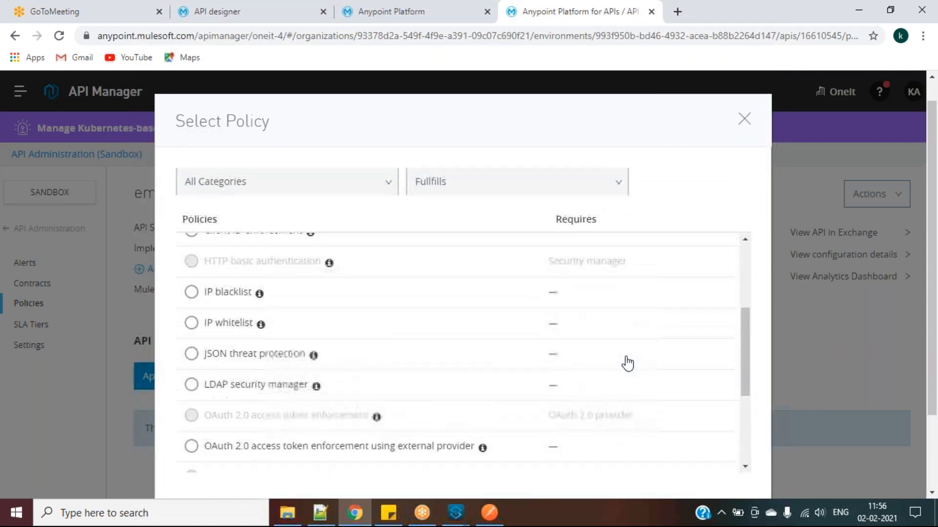
scroll(531, 346, "up", 2)
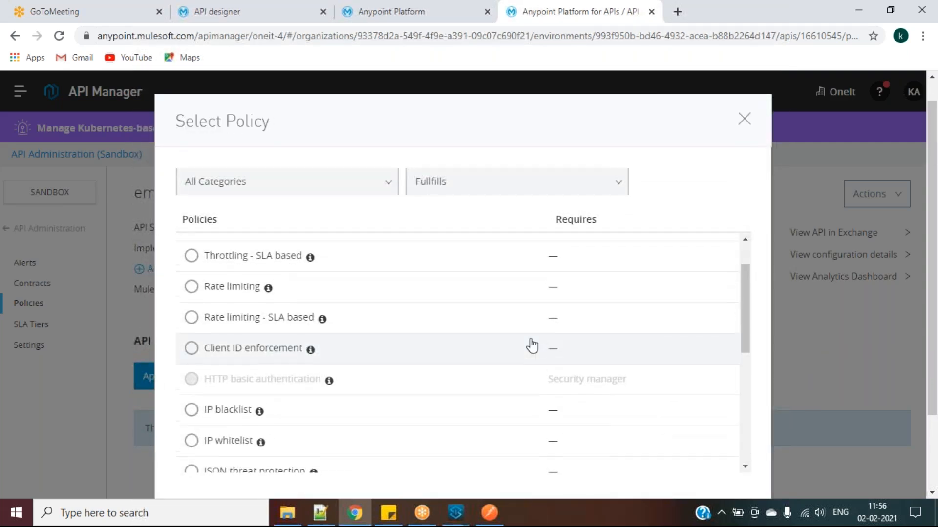
scroll(473, 381, "up", 1)
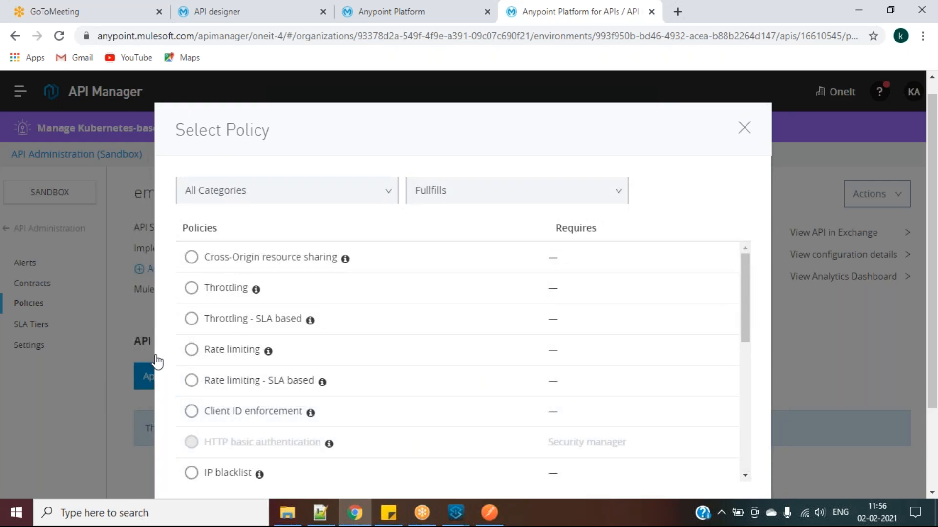
Filter policies by Requires authentication, dismiss the server error, and reload the policy picker
left_click(482, 199)
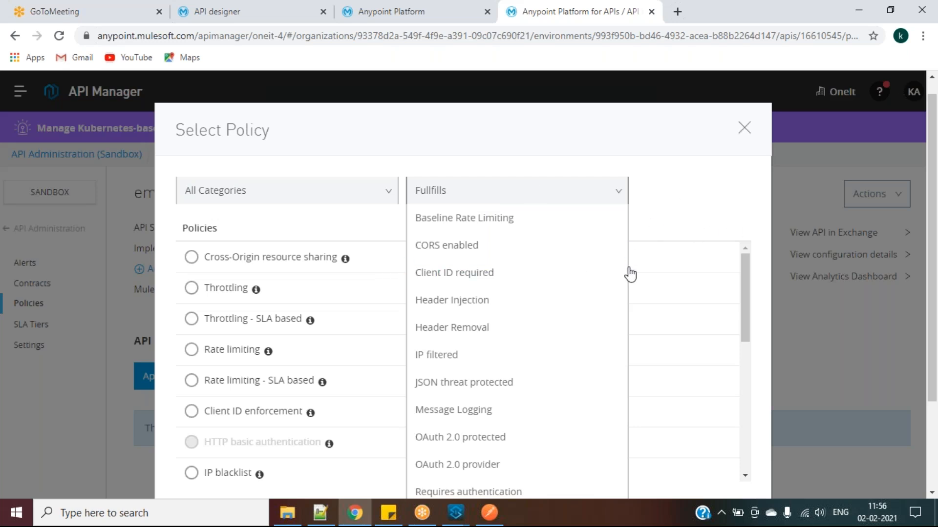
scroll(545, 329, "down", 1)
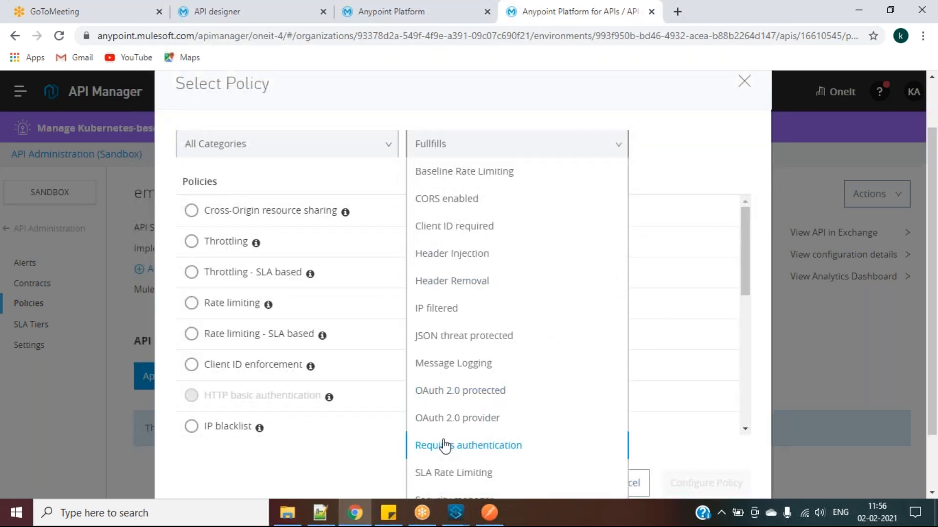
left_click(443, 444)
left_click(540, 208)
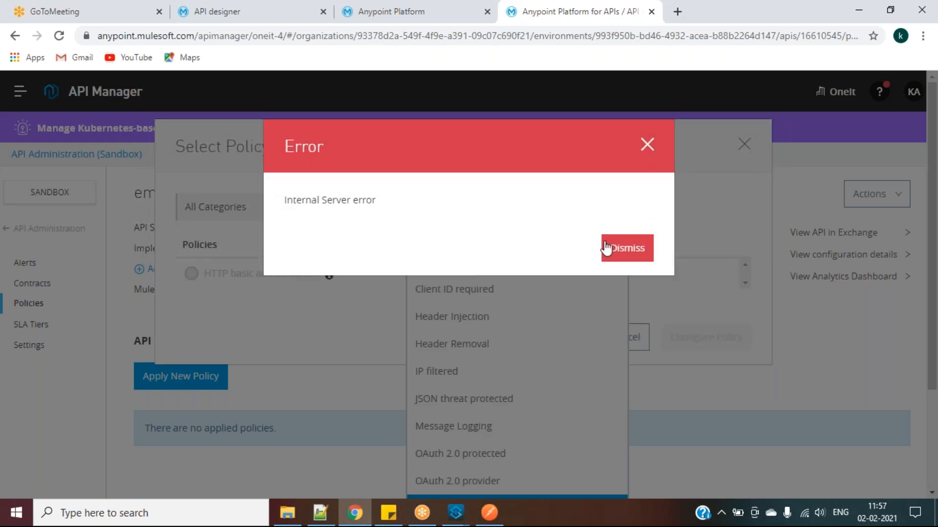
left_click(606, 250)
left_click(58, 37)
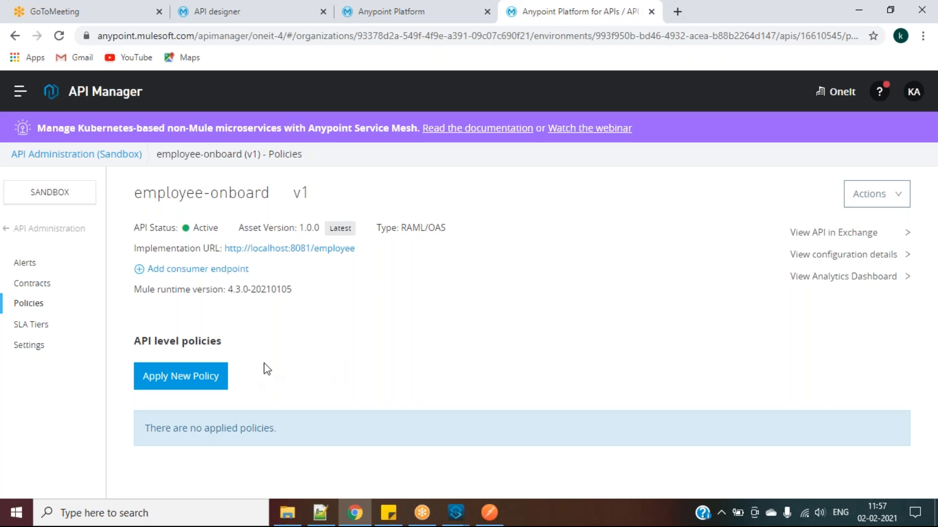
left_click(211, 376)
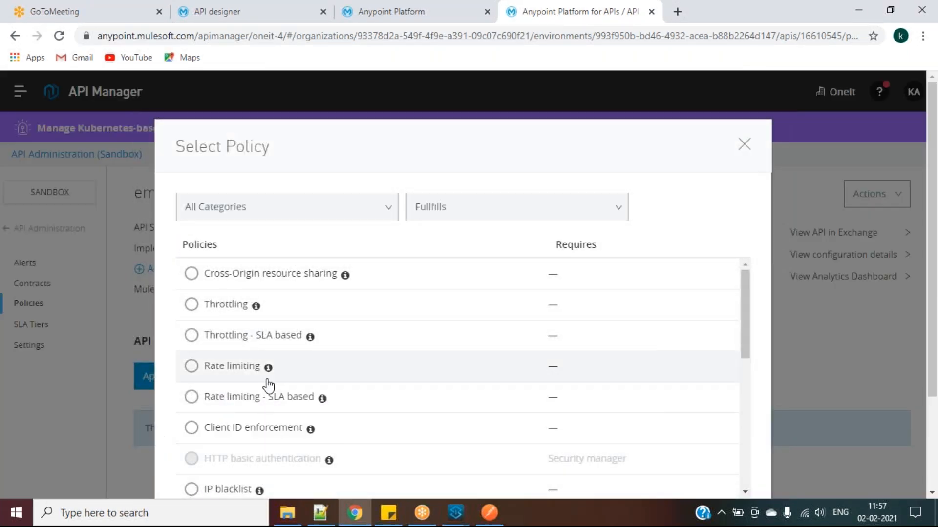
Close the policy picker, then review the sample v1 Settings and collapse API Configuration
scroll(266, 383, "down", 1)
left_click(40, 396)
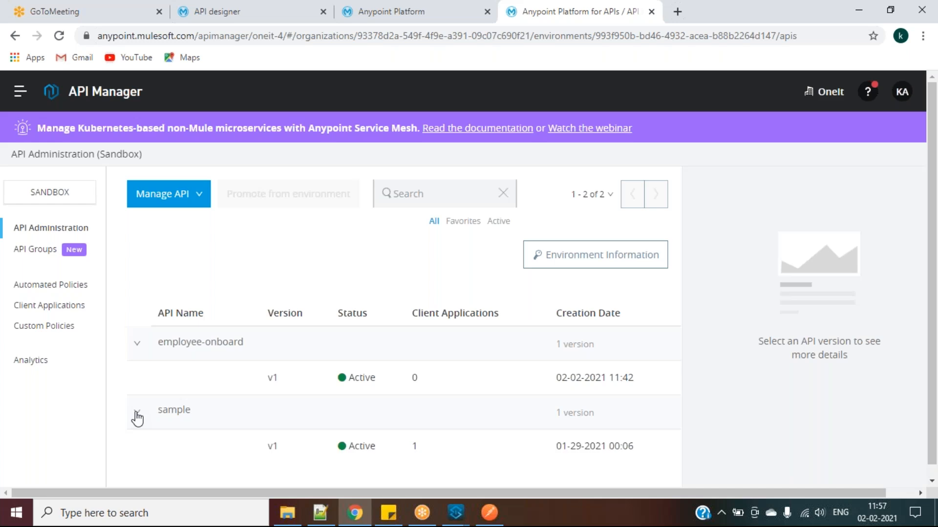
left_click(273, 447)
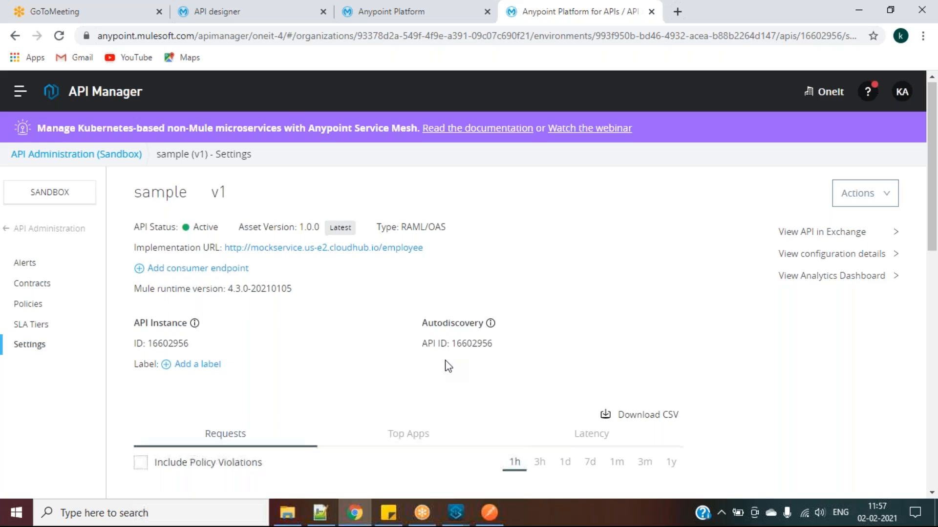
scroll(446, 366, "down", 5)
scroll(481, 391, "down", 5)
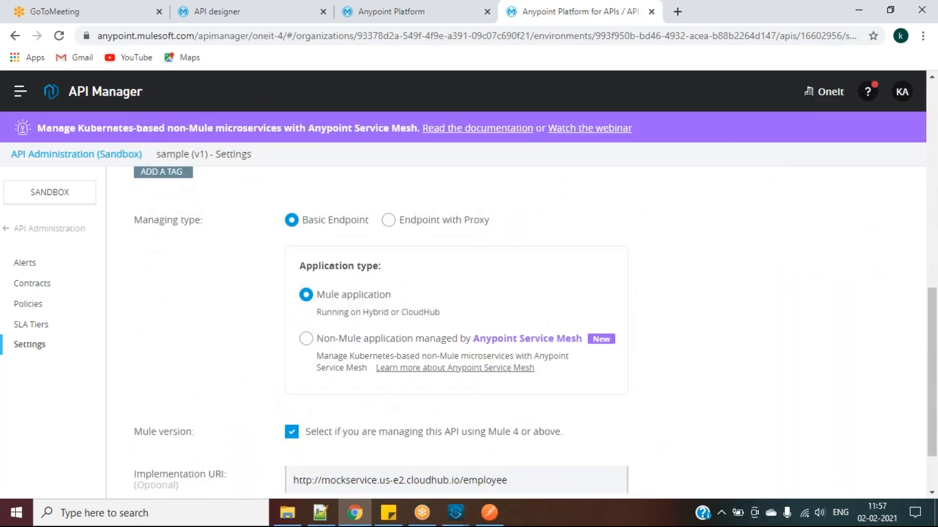
scroll(349, 366, "down", 1)
scroll(302, 376, "down", 1)
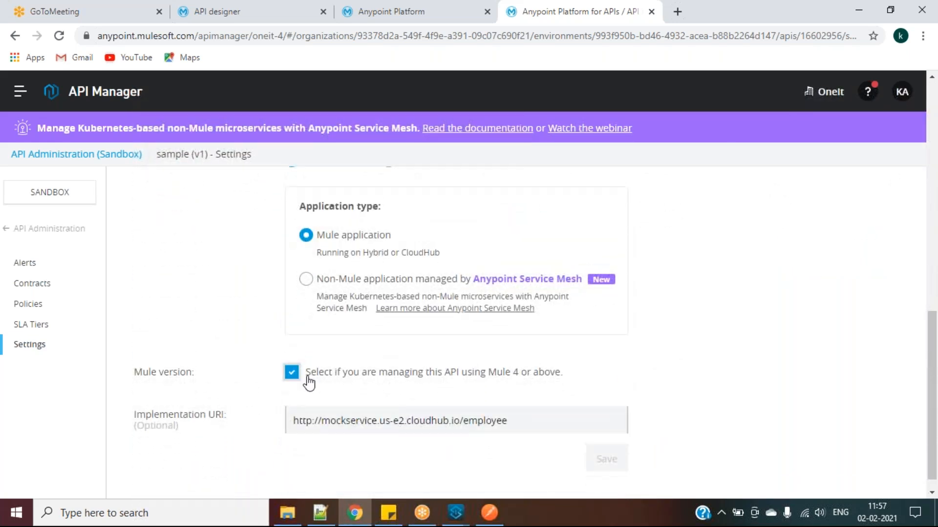
scroll(309, 383, "up", 4)
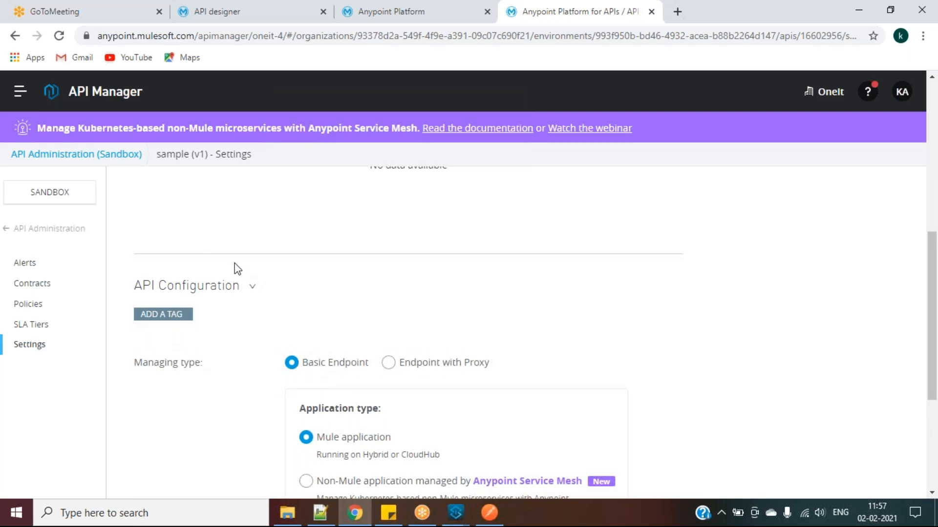
left_click(252, 287)
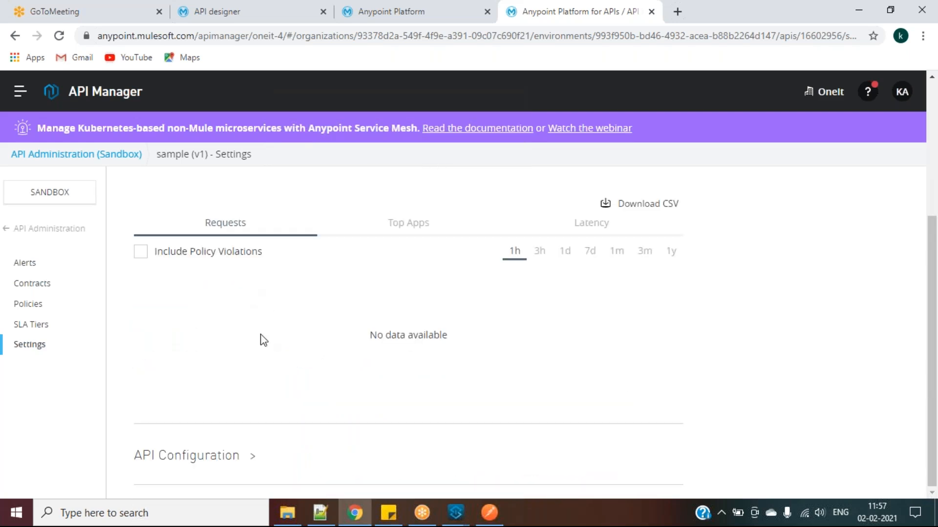
On sample v1 Policies, cancel reordering and remove the Basic authentication - Simple policy
left_click(35, 307)
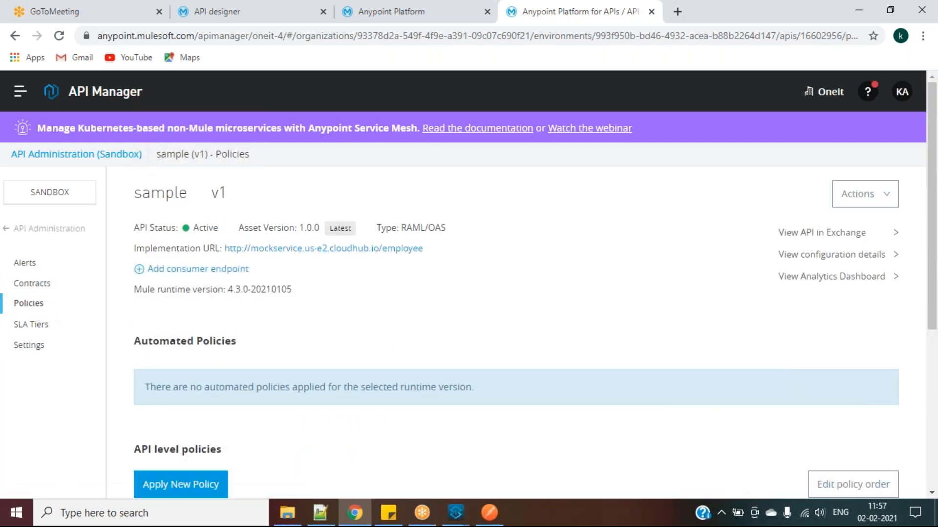
scroll(328, 408, "down", 5)
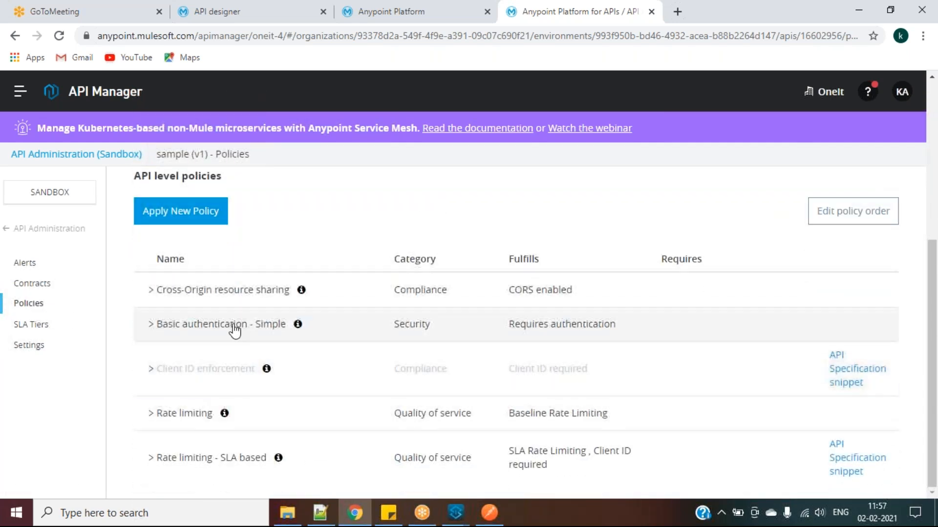
left_click(837, 212)
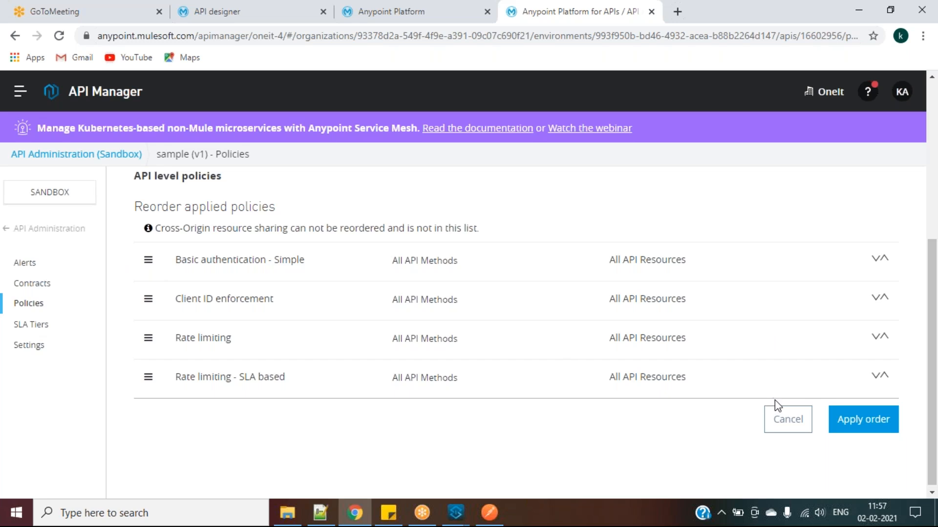
left_click(787, 419)
left_click(178, 335)
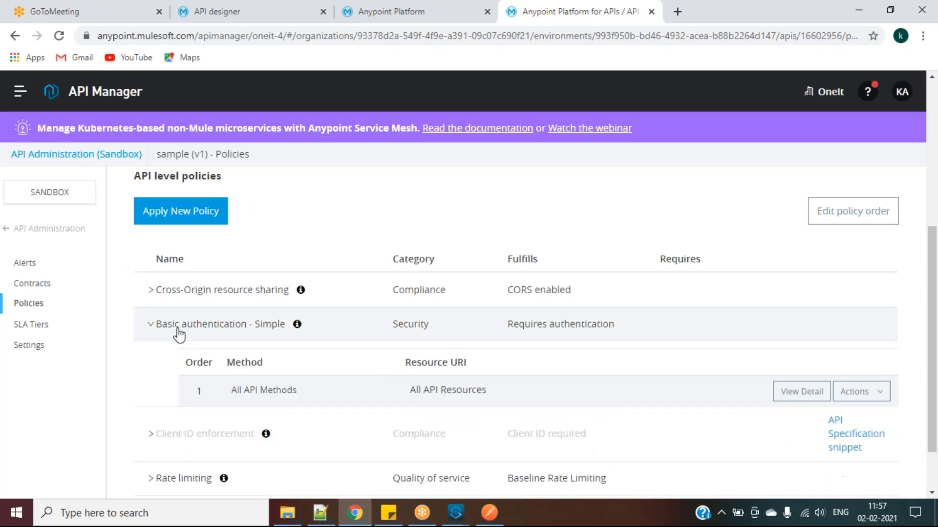
left_click(855, 392)
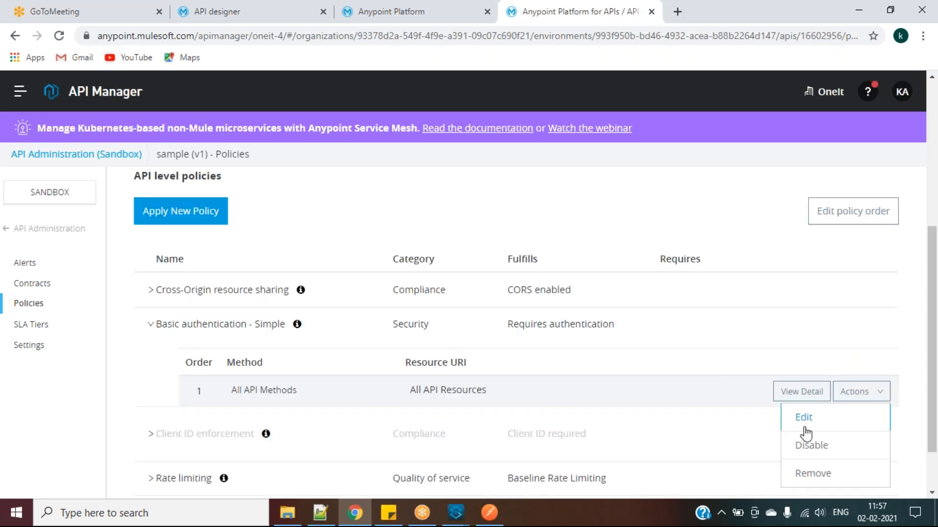
left_click(821, 473)
left_click(567, 251)
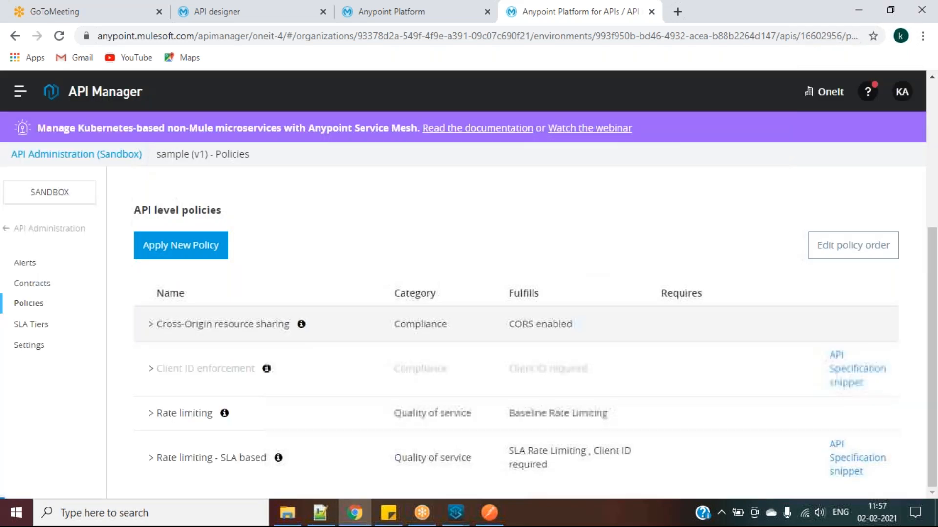
Remove the Cross-Origin resource sharing and Client ID enforcement policies
left_click(823, 337)
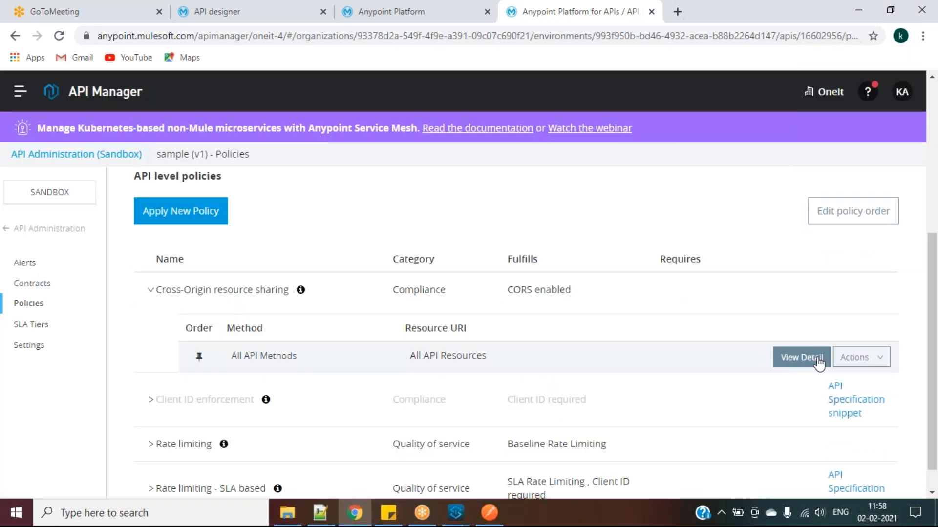
left_click(865, 357)
left_click(812, 439)
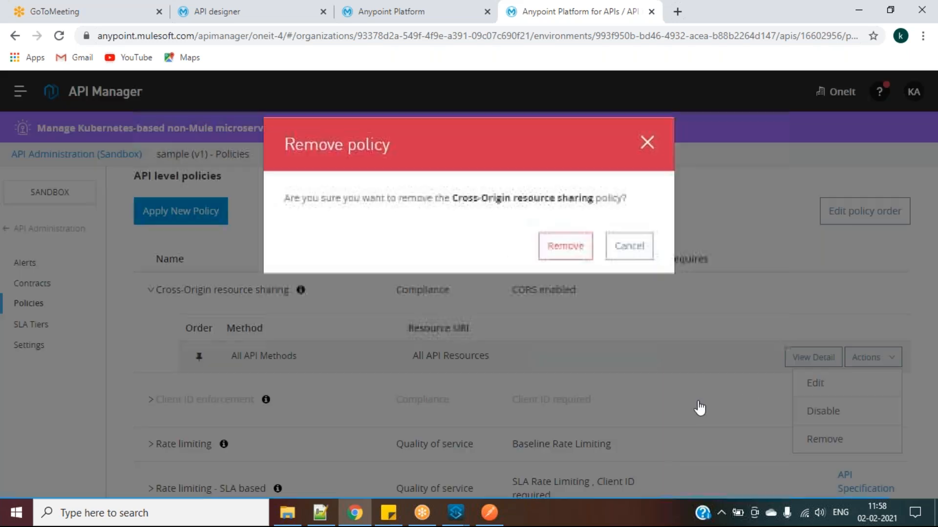
left_click(565, 247)
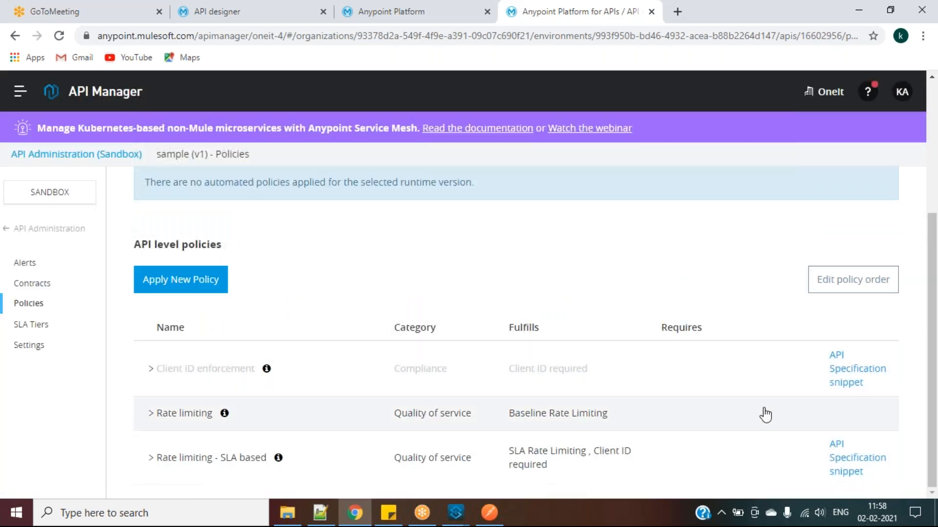
left_click(773, 371)
left_click(856, 388)
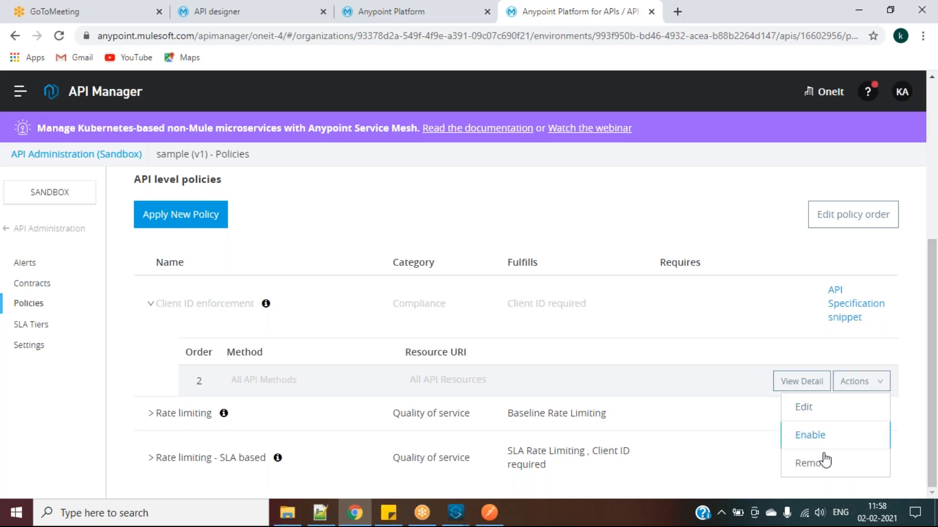
left_click(813, 463)
left_click(565, 239)
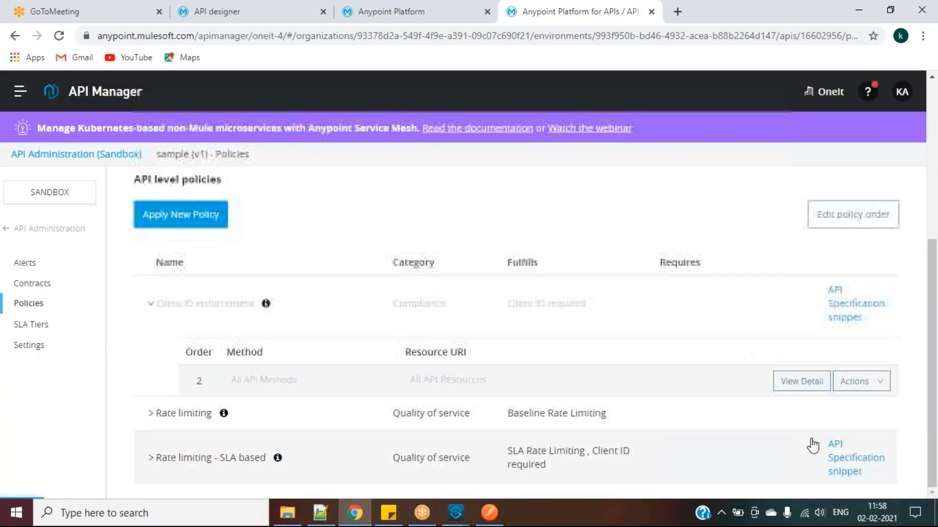
Remove the Rate limiting and Rate limiting - SLA based policies
left_click(795, 416)
left_click(855, 415)
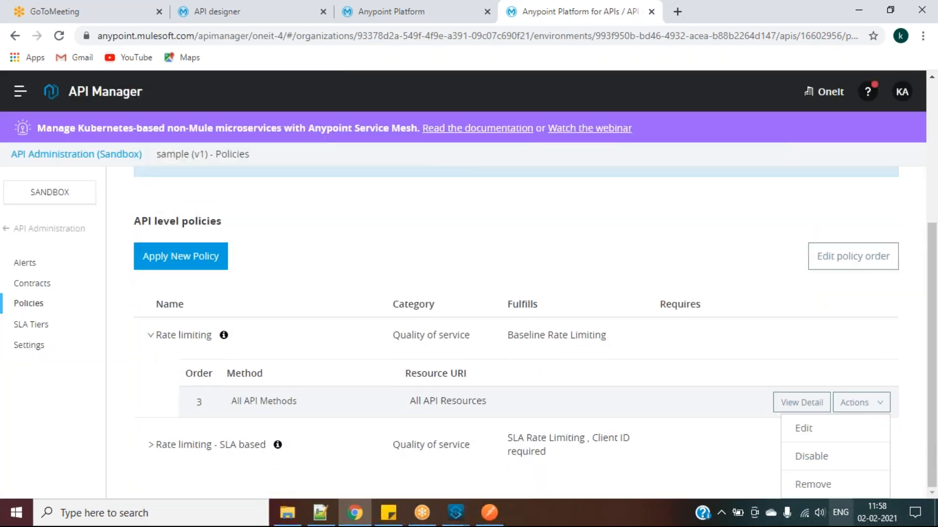
left_click(812, 484)
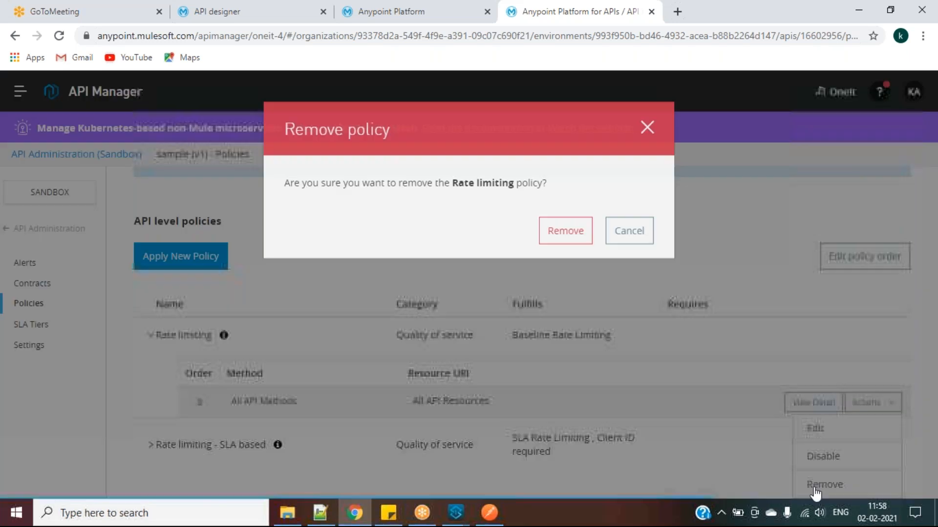
left_click(564, 250)
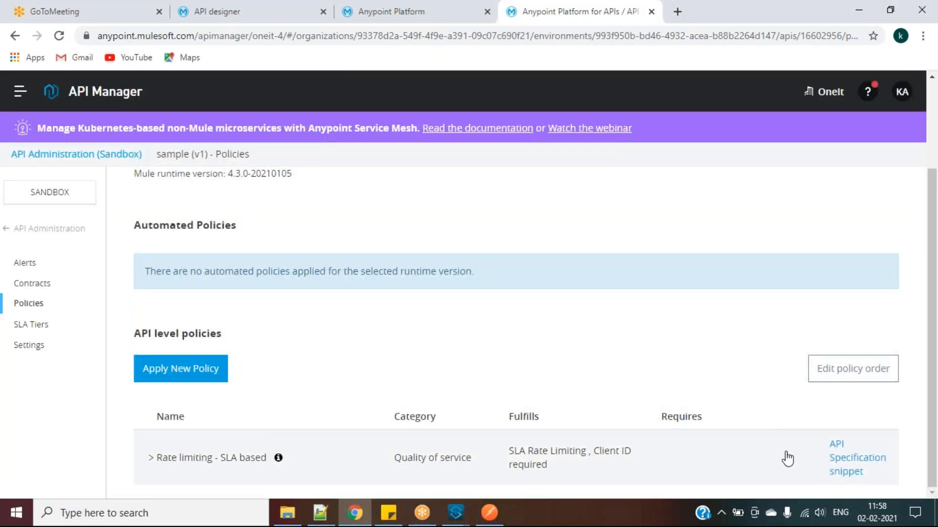
left_click(787, 459)
left_click(862, 469)
scroll(830, 469, "down", 1)
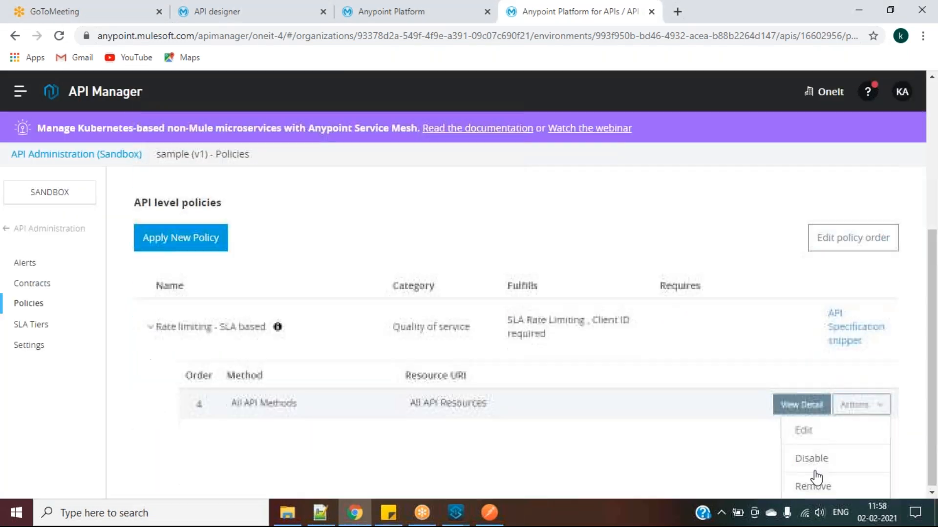
left_click(814, 486)
left_click(565, 237)
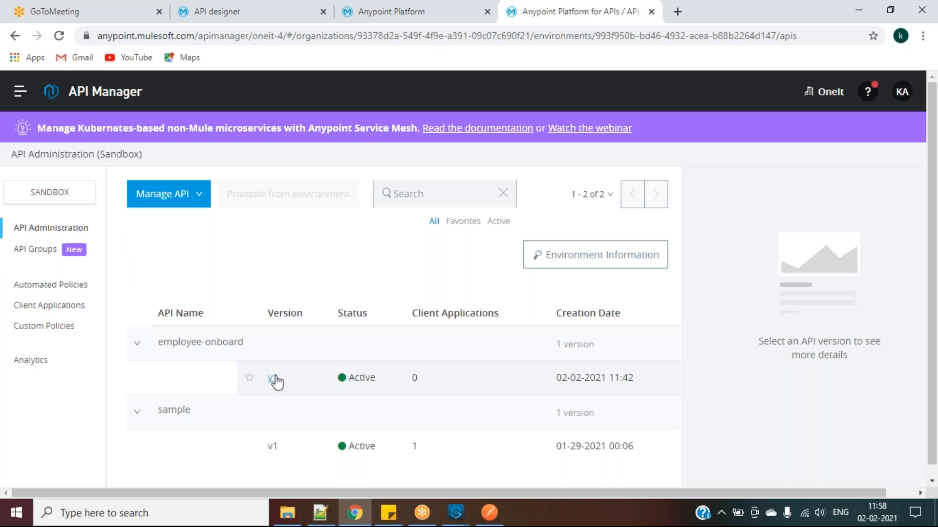
Open employee-onboard v1 and look through its API actions list without choosing anything
left_click(273, 378)
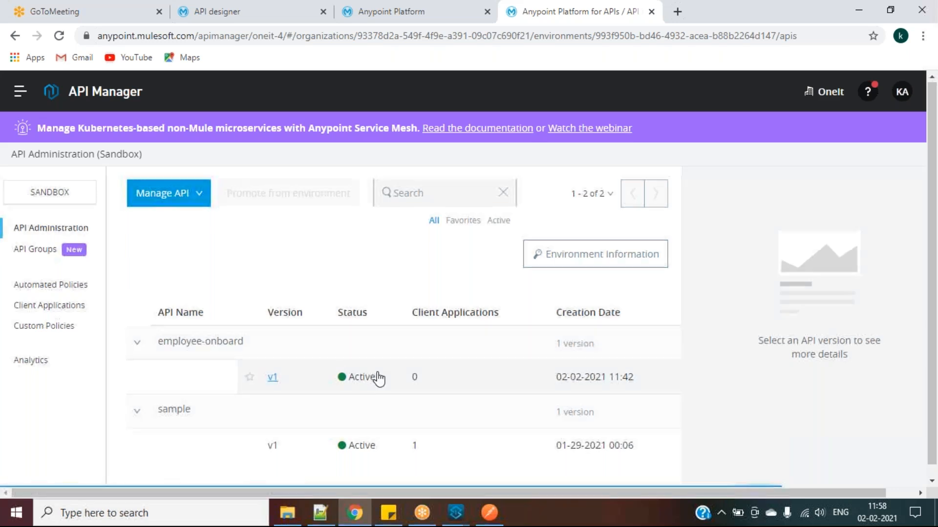
scroll(381, 383, "down", 2)
scroll(529, 290, "up", 2)
left_click(861, 198)
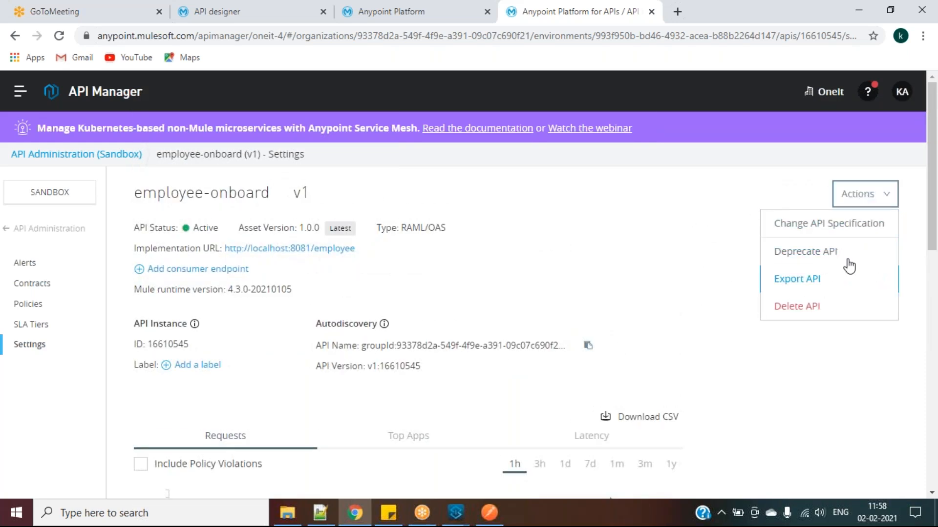
right_click(679, 257)
left_click(641, 255)
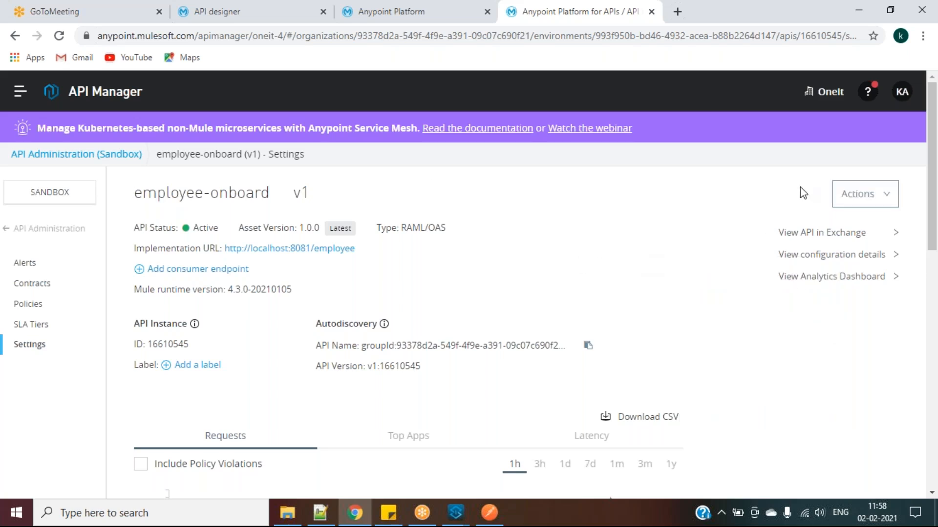
left_click(840, 194)
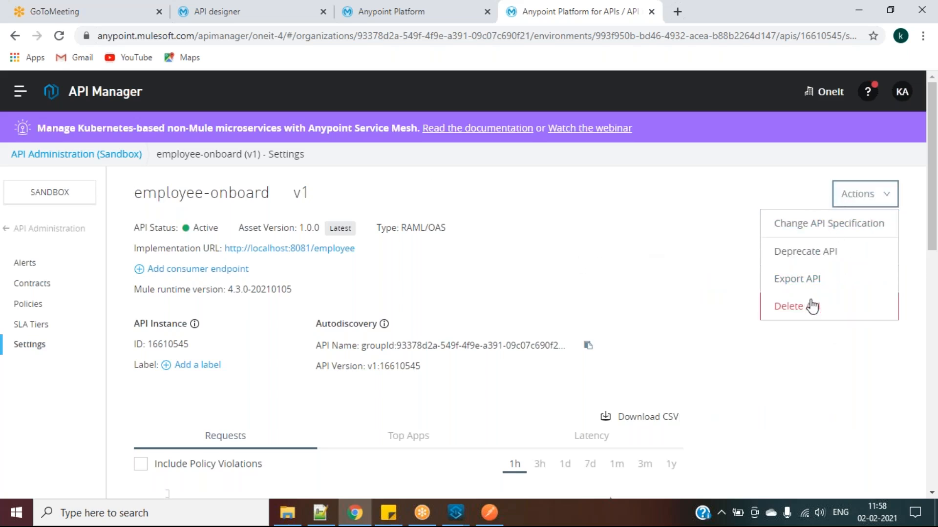
left_click(682, 261)
scroll(686, 264, "down", 2)
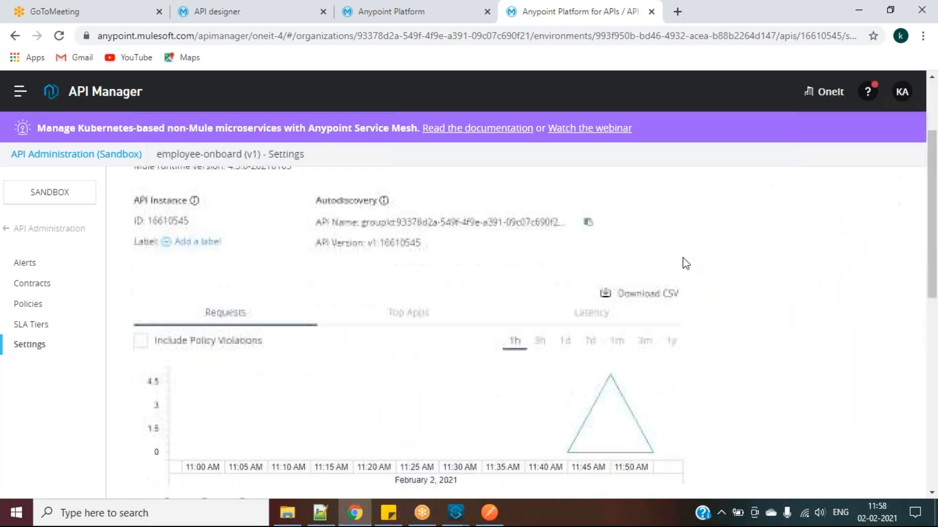
scroll(686, 263, "down", 2)
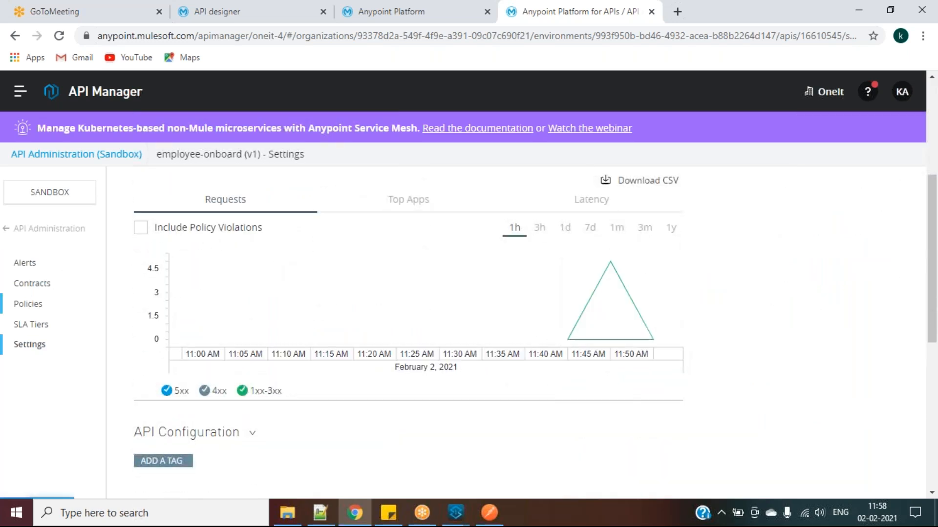
From employee-onboard Policies, pick Rate limiting as a new policy and proceed to configure it
left_click(31, 305)
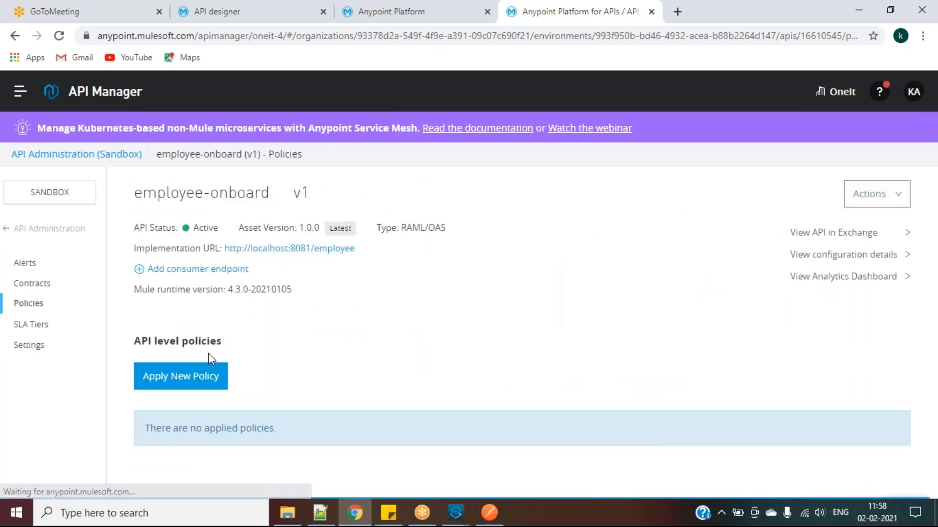
left_click(189, 383)
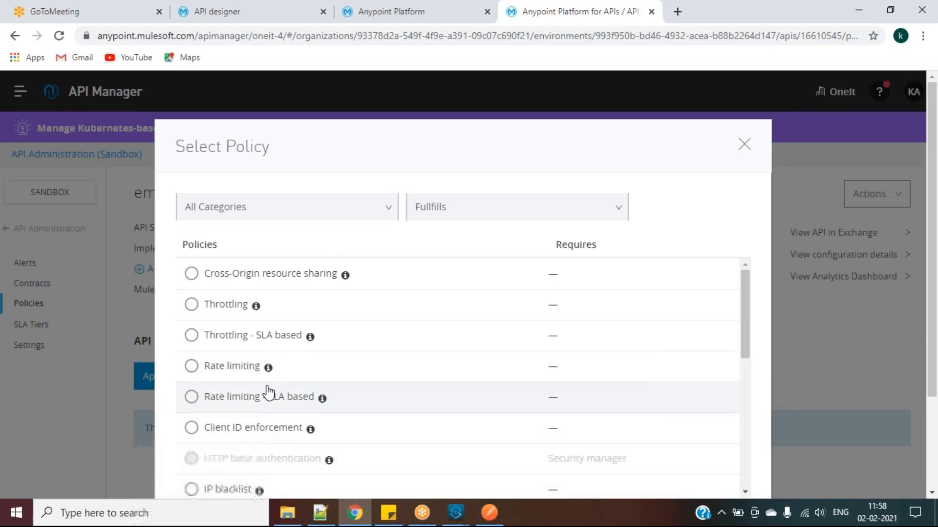
scroll(267, 392, "down", 2)
scroll(266, 392, "up", 2)
mouse_move(205, 466)
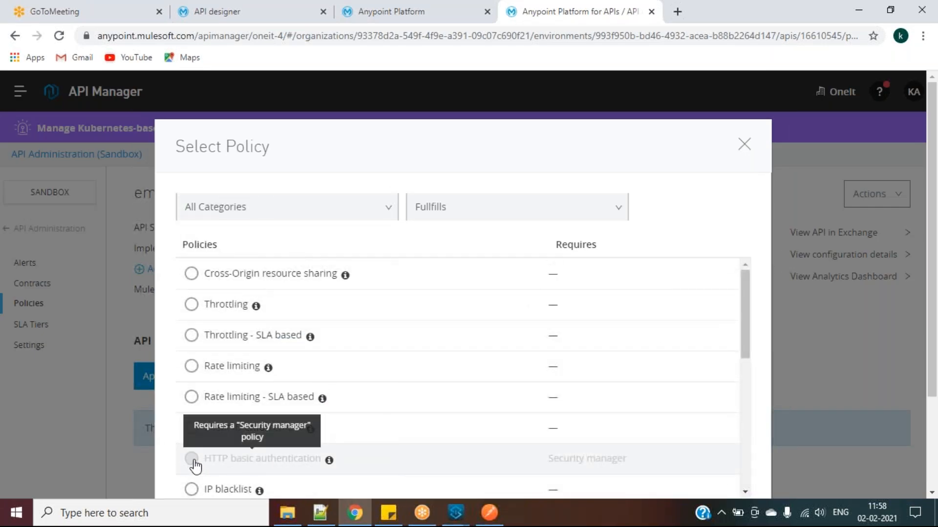
scroll(111, 440, "down", 3)
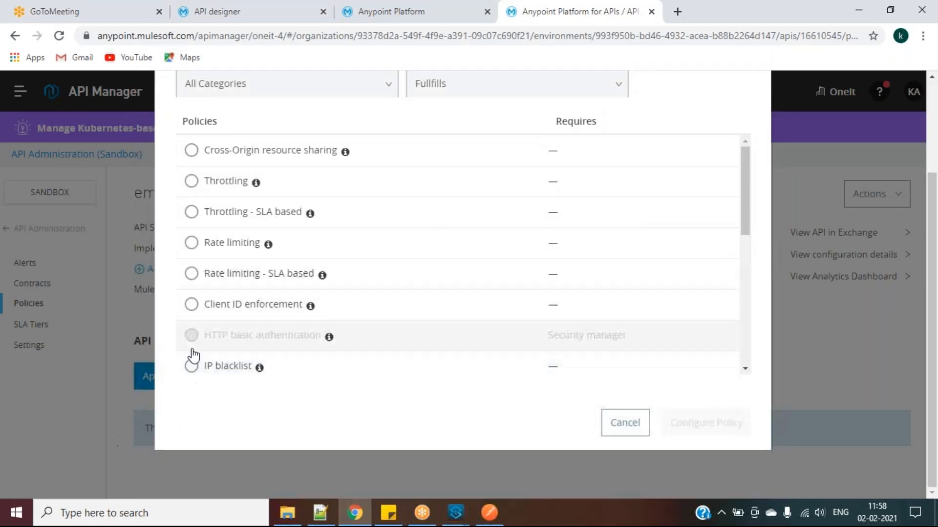
scroll(261, 317, "up", 3)
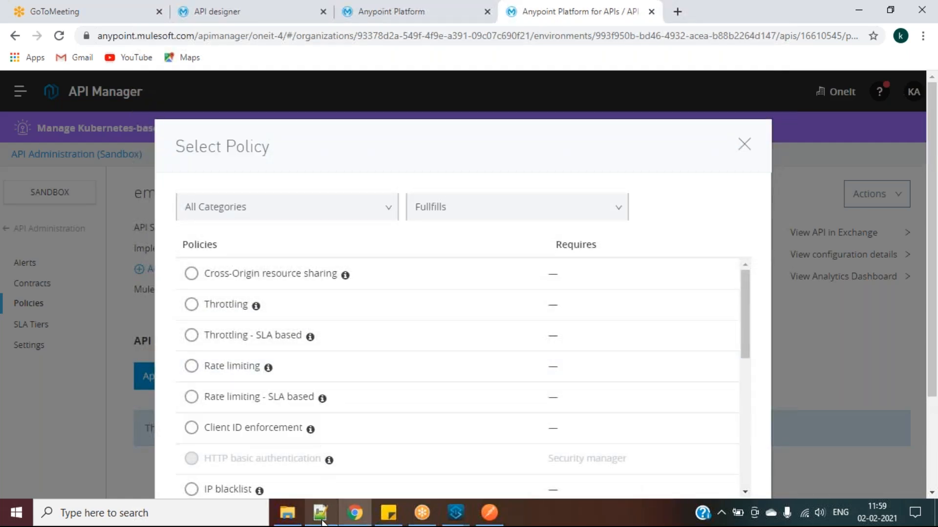
mouse_move(322, 522)
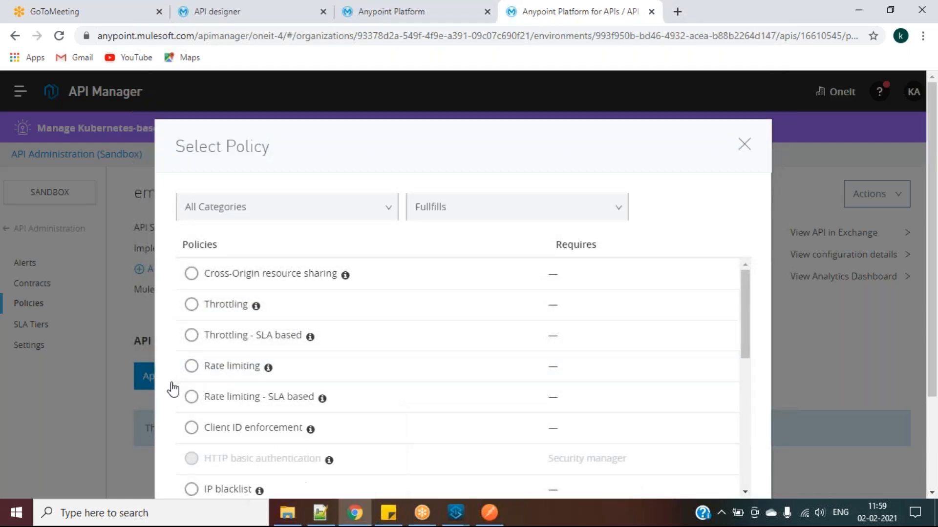
scroll(237, 361, "down", 7)
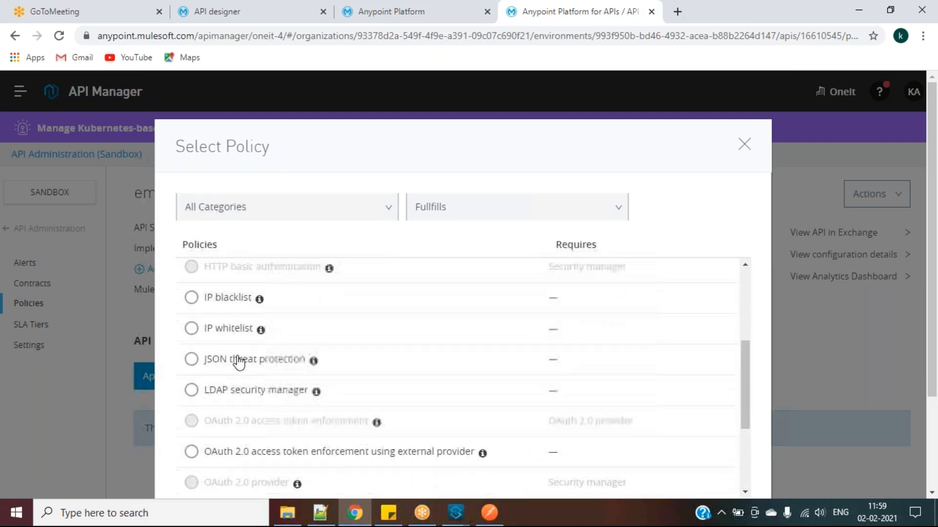
scroll(247, 408, "down", 2)
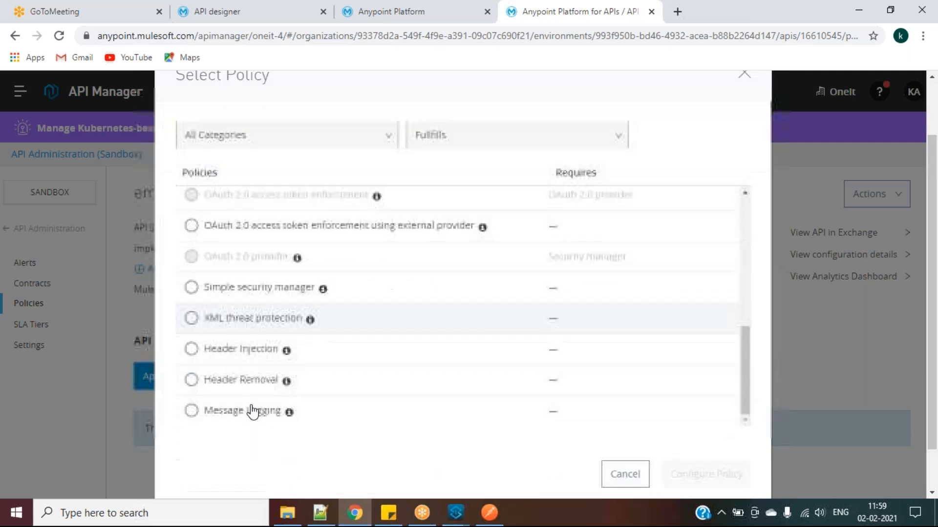
scroll(341, 336, "up", 2)
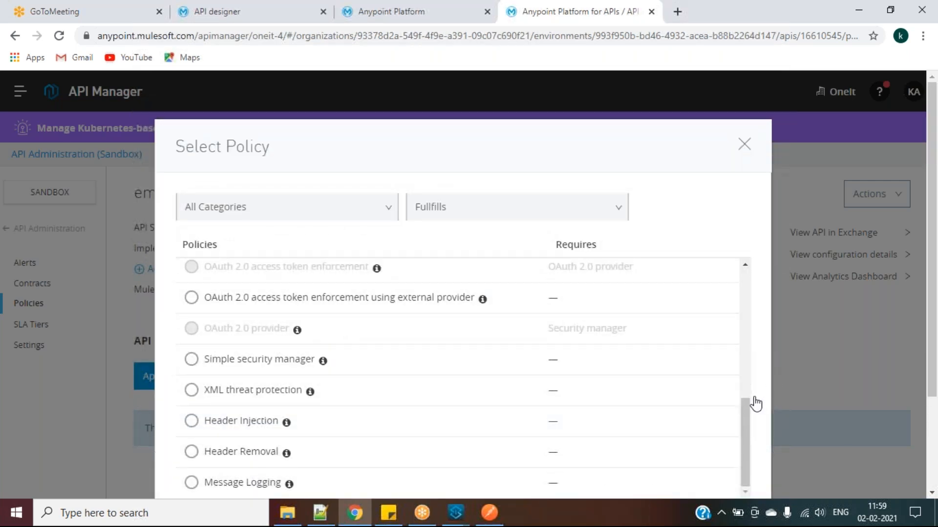
left_click_drag(749, 404, 739, 293)
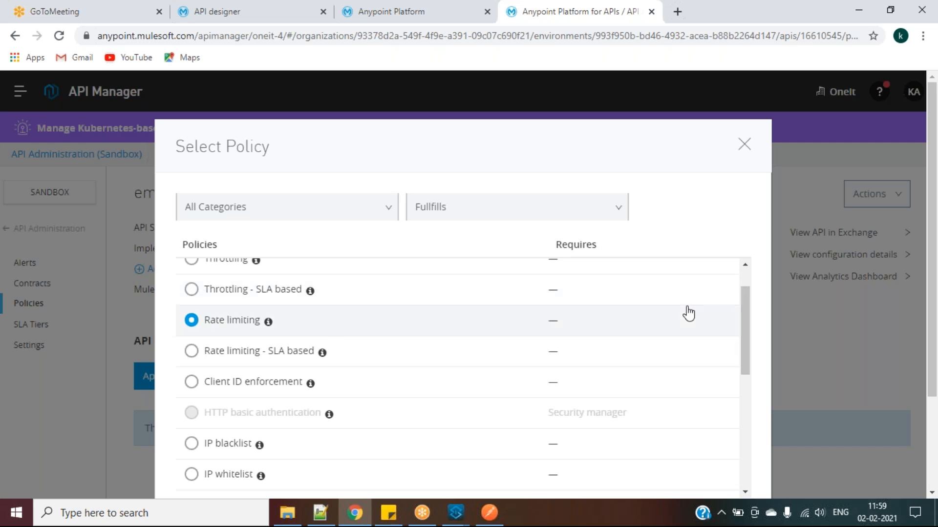
left_click_drag(741, 309, 763, 471)
scroll(827, 431, "down", 3)
left_click(695, 425)
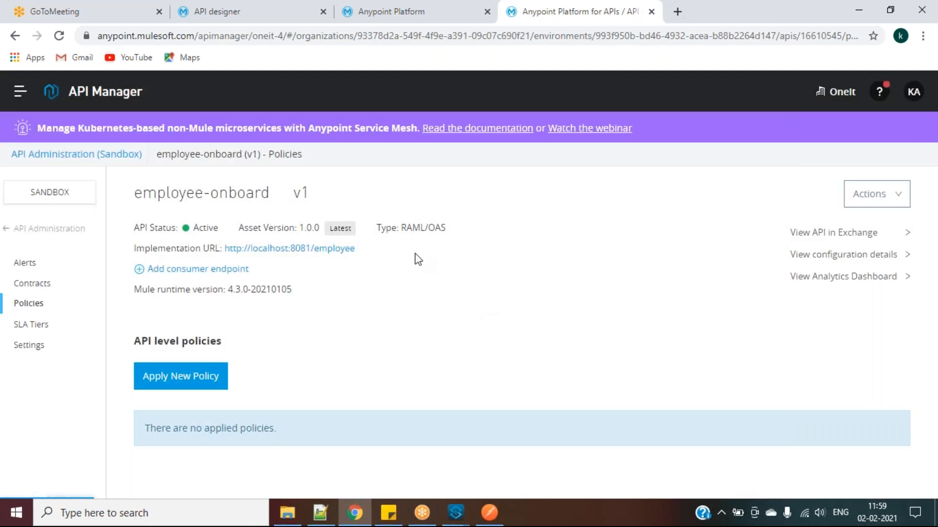
Apply the Rate limiting policy with 3 requests per 1 Minute
left_click(206, 332)
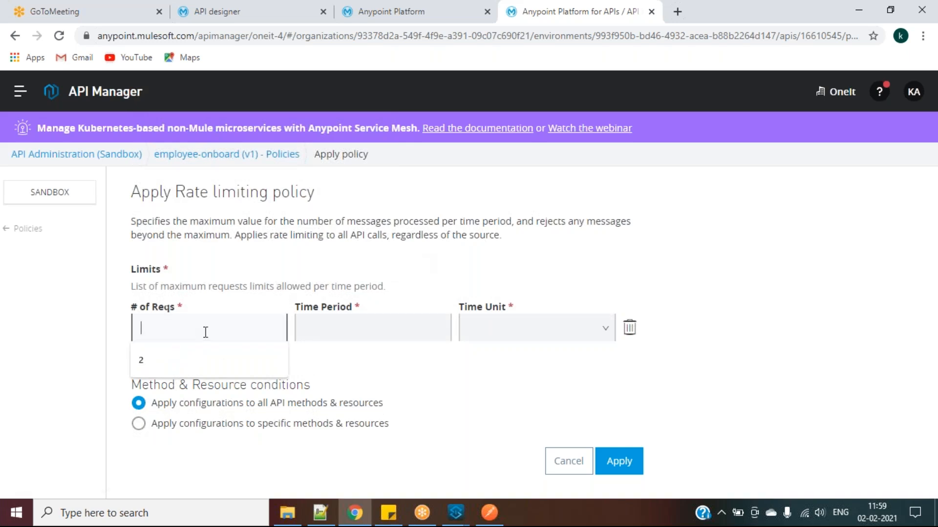
type("3")
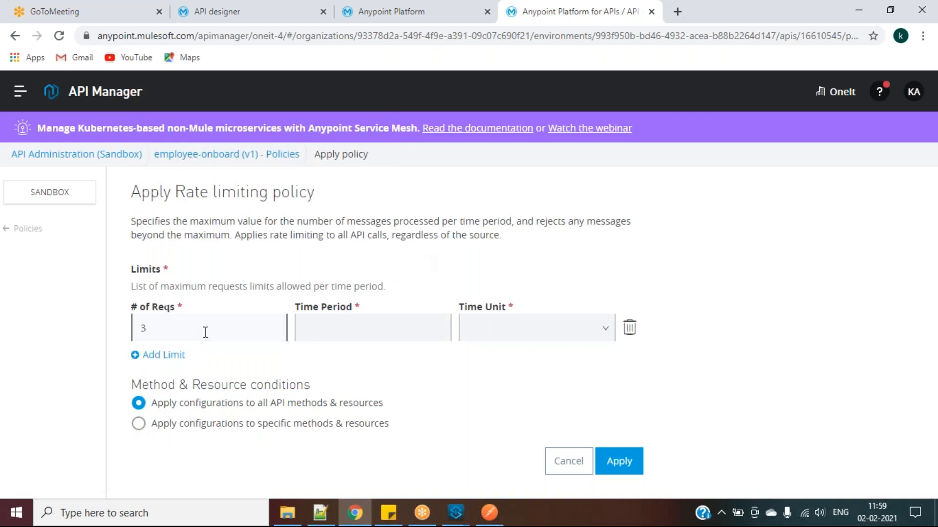
left_click(316, 333)
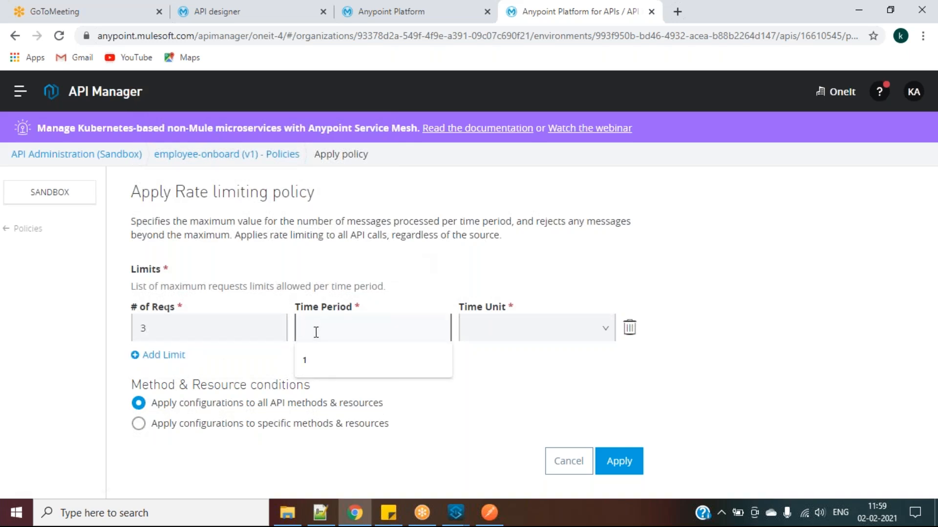
left_click(356, 364)
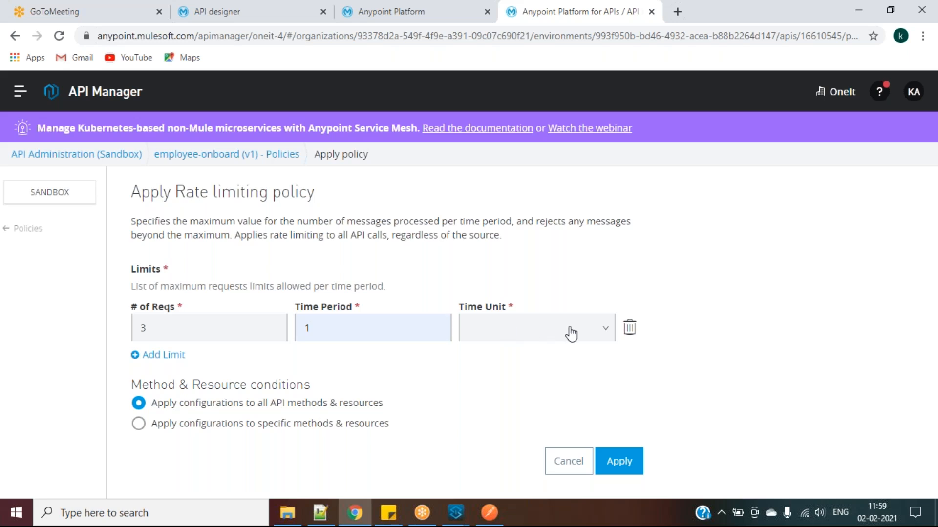
left_click(566, 331)
left_click(528, 411)
left_click(619, 460)
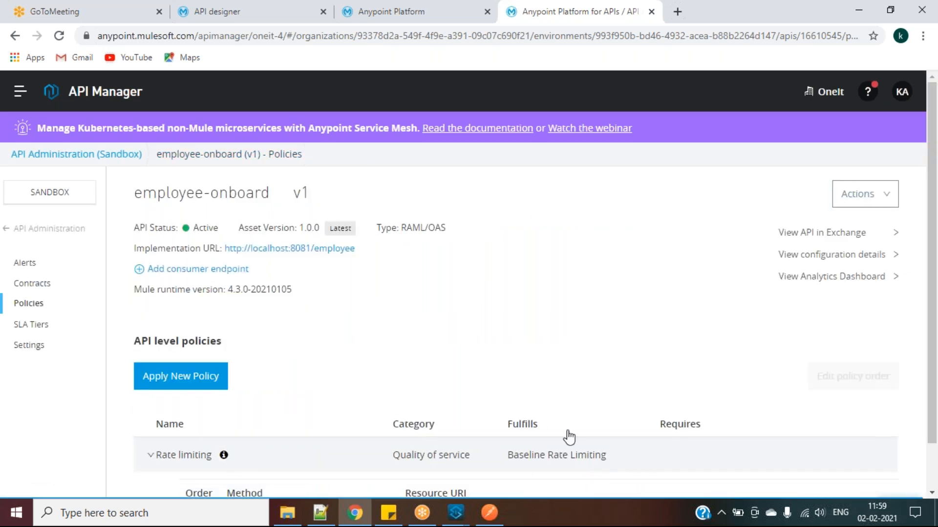
Collapse the applied Rate limiting policy's method and resource details
scroll(498, 311, "down", 1)
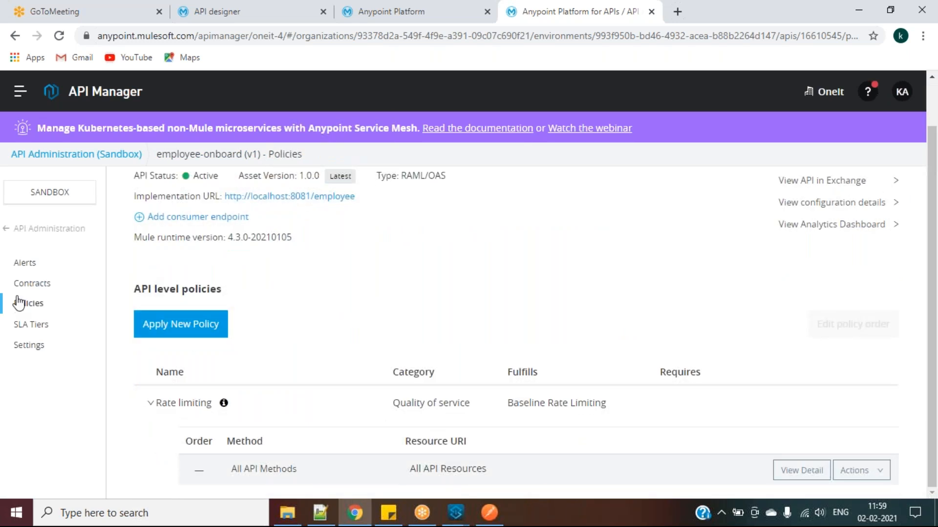
left_click(151, 404)
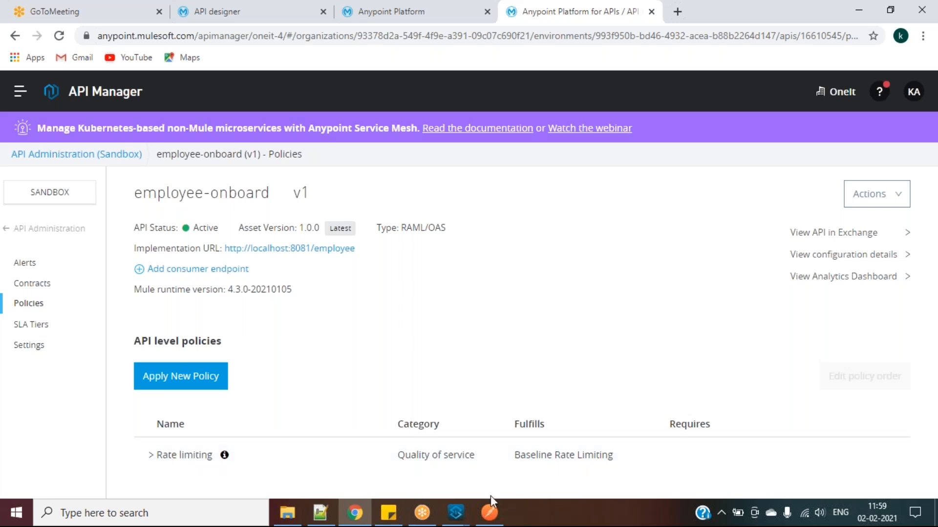
left_click(502, 517)
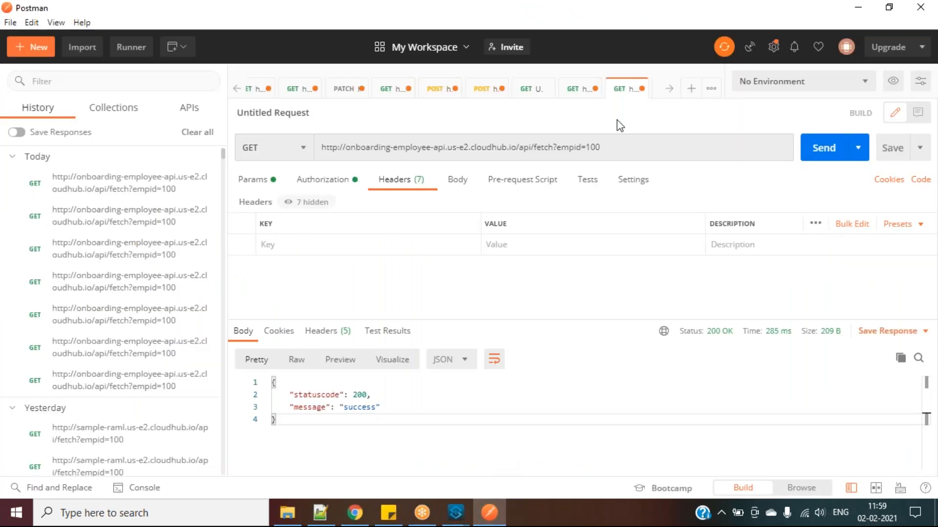
Resend the empid=100 fetch seven times, each returning 200 success, then open the Anypoint navigation menu
left_click(813, 149)
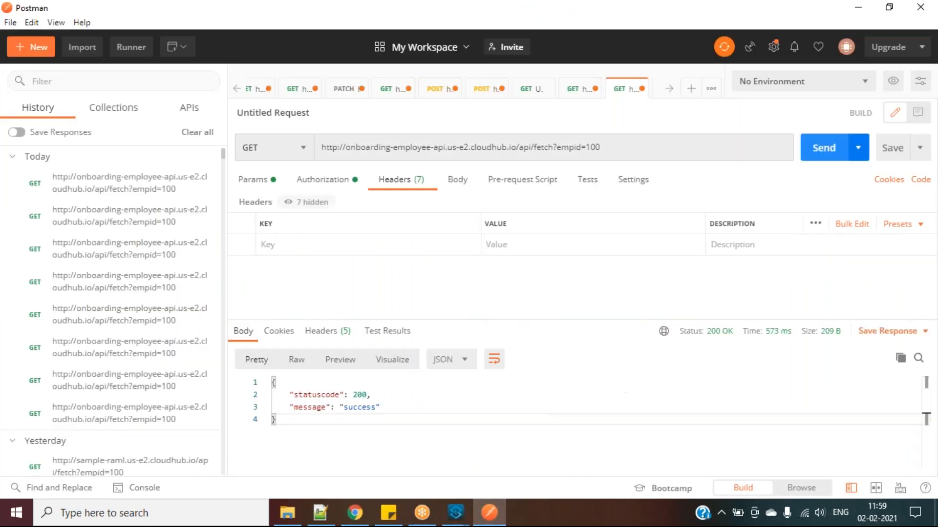
left_click(815, 149)
left_click(815, 149)
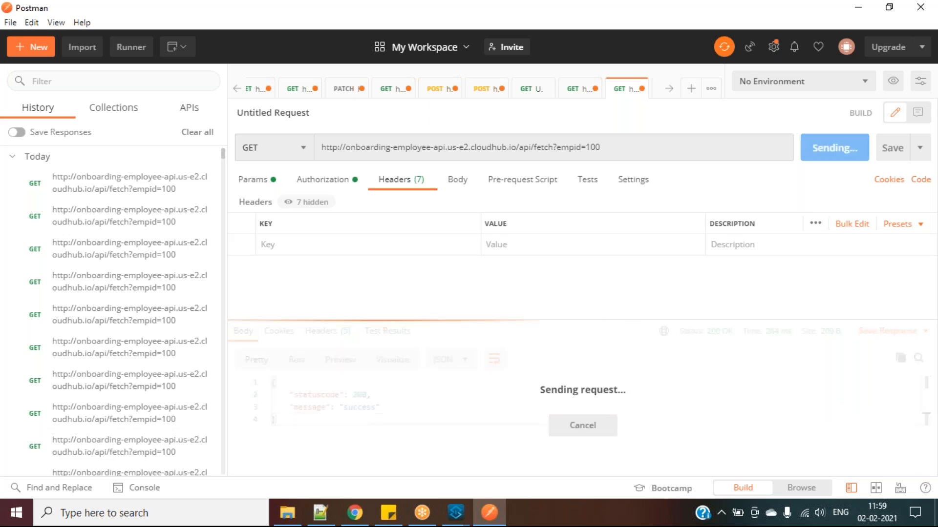
left_click(814, 149)
left_click(815, 149)
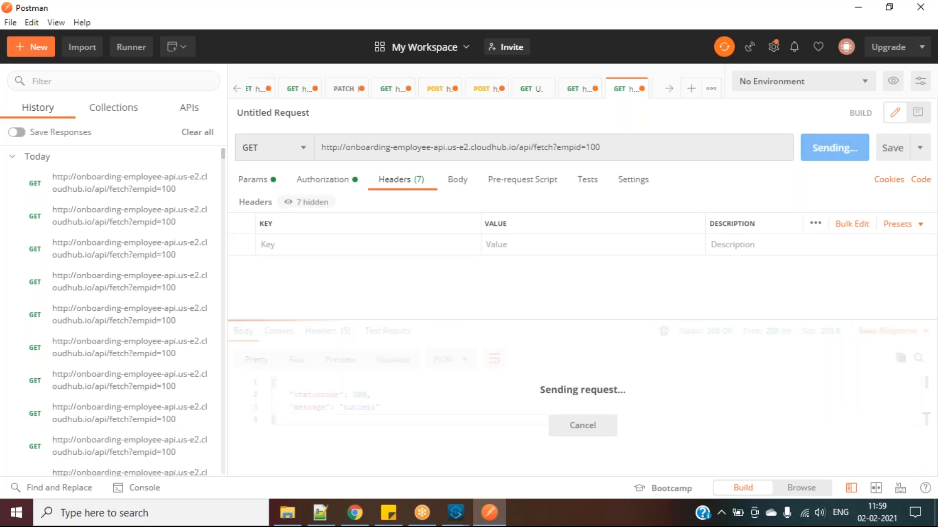
left_click(811, 149)
left_click(815, 149)
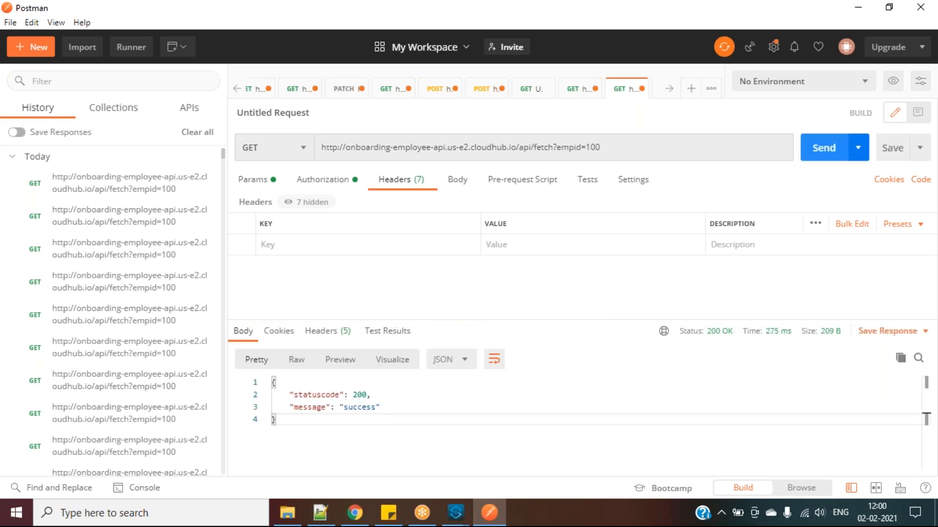
key("alt+Tab")
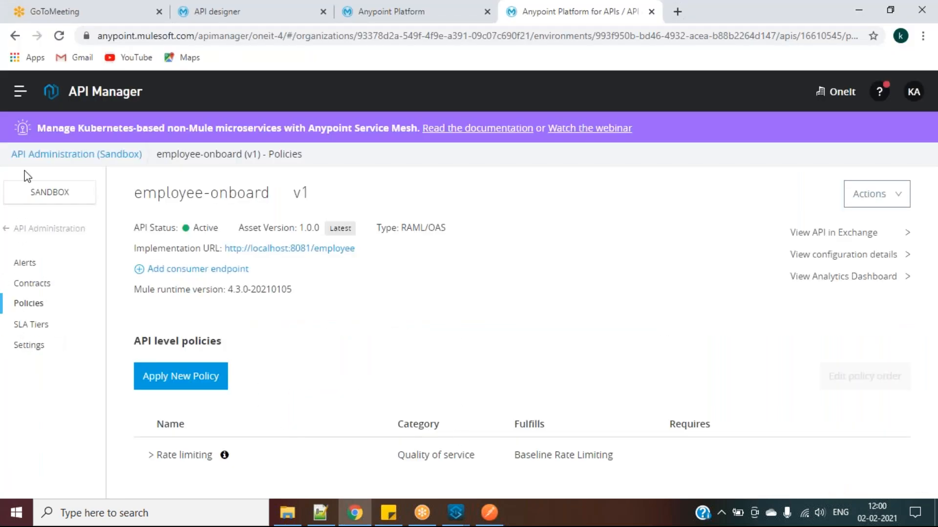
left_click(20, 93)
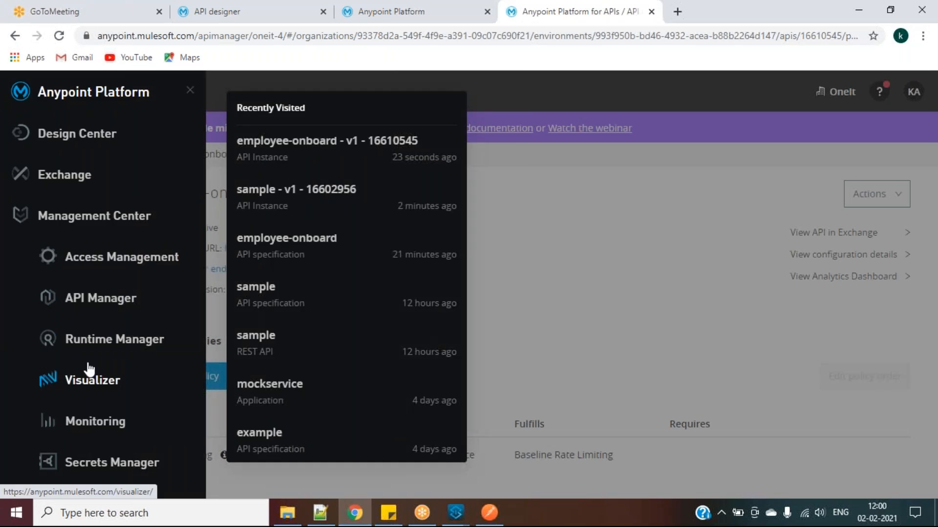
Open onboarding-employee-api's logs in Runtime Manager and find the WARN entry about API 16610545
left_click(122, 345)
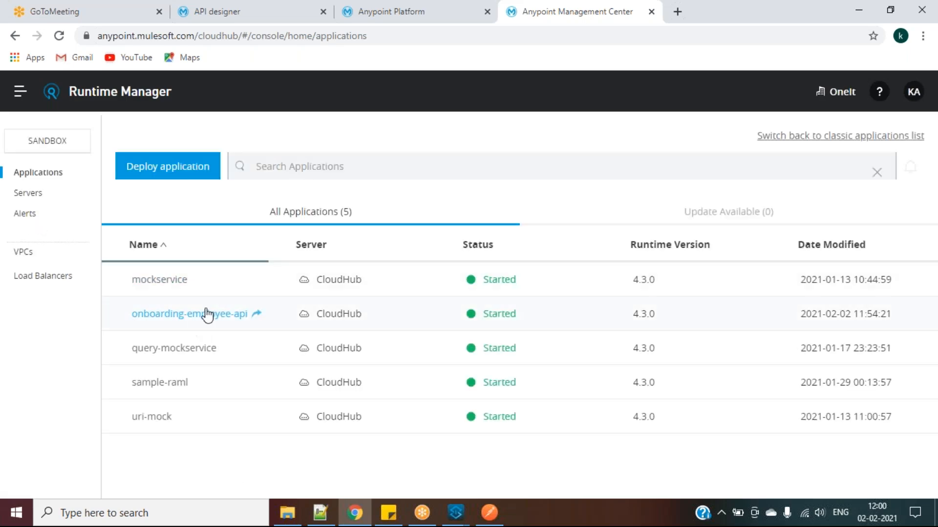
left_click(203, 314)
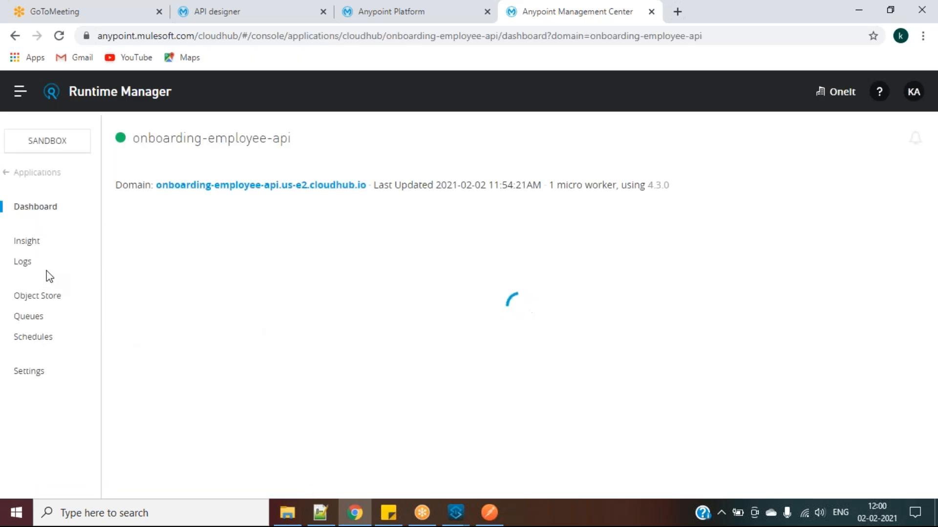
left_click(24, 266)
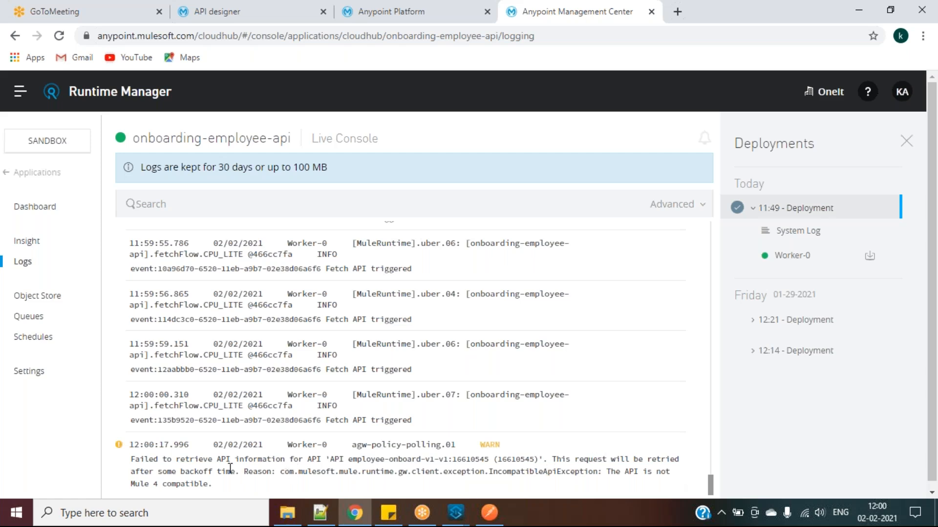
left_click_drag(132, 464, 537, 459)
left_click(490, 463)
double_click(462, 460)
left_click(417, 471)
Resend the fetch request, reread the 'not Mule 4 compatible' warning, and return to Applications
left_click(489, 512)
left_click(830, 148)
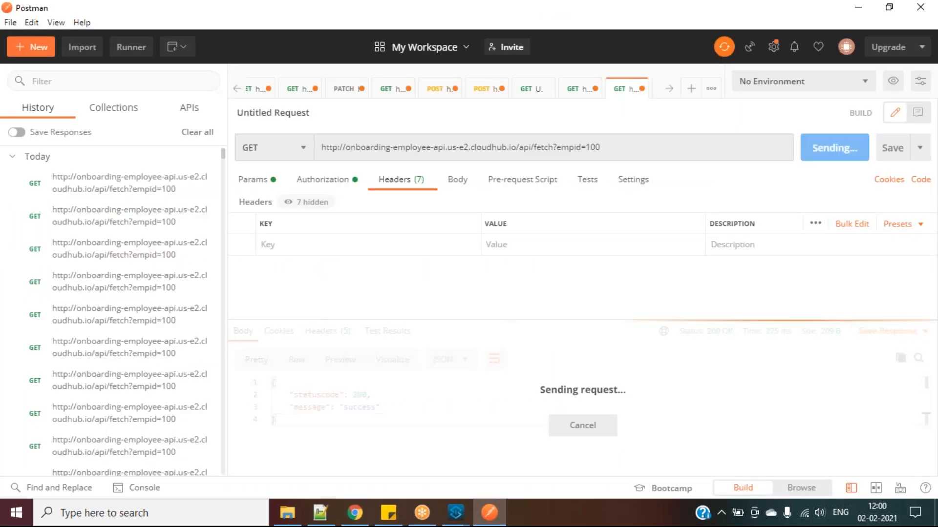
left_click(356, 513)
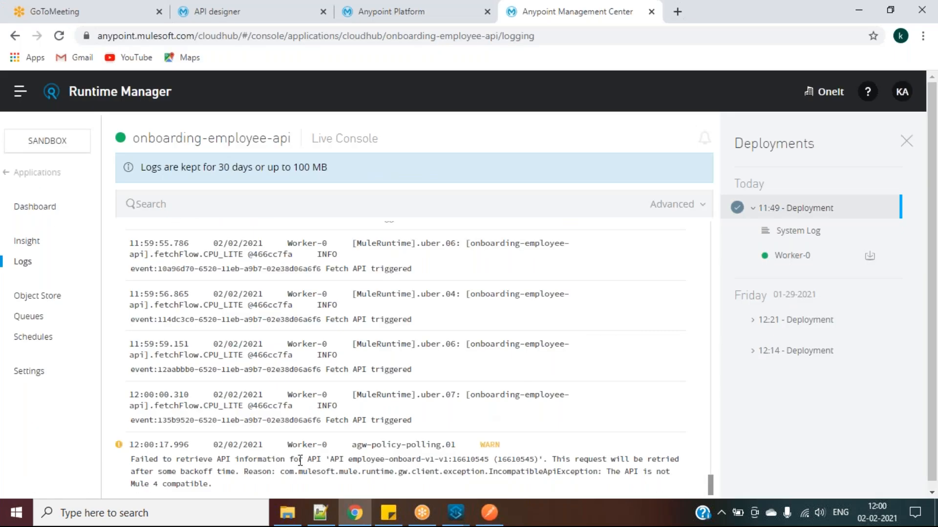
left_click_drag(136, 460, 488, 433)
left_click(487, 433)
double_click(512, 409)
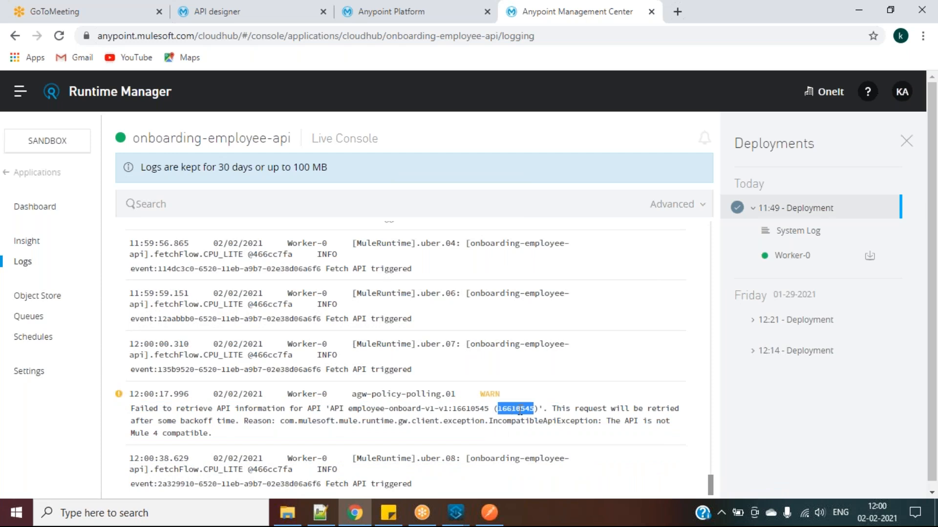
left_click_drag(554, 409, 374, 450)
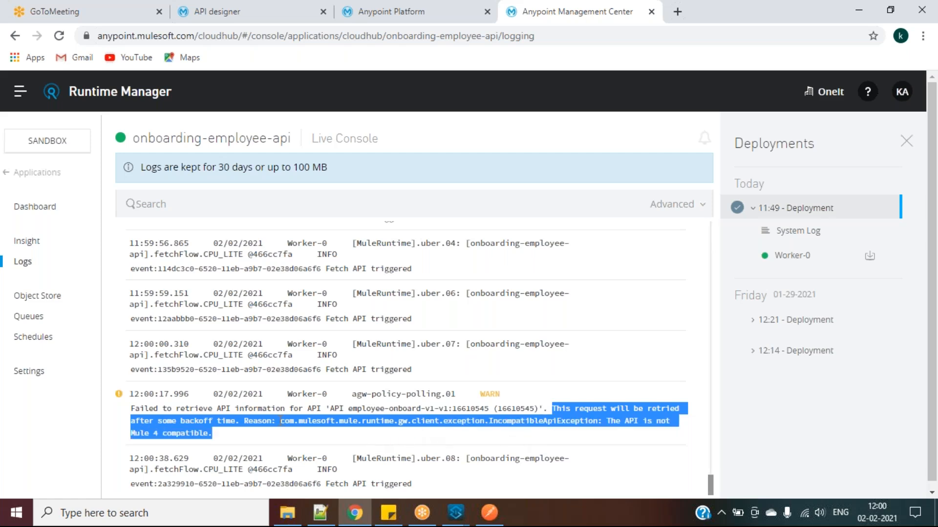
left_click(614, 426)
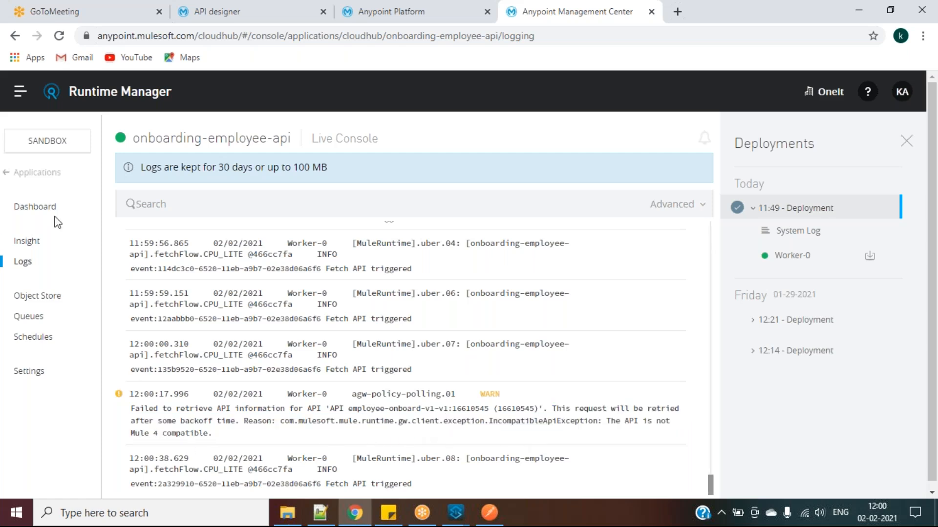
left_click(20, 174)
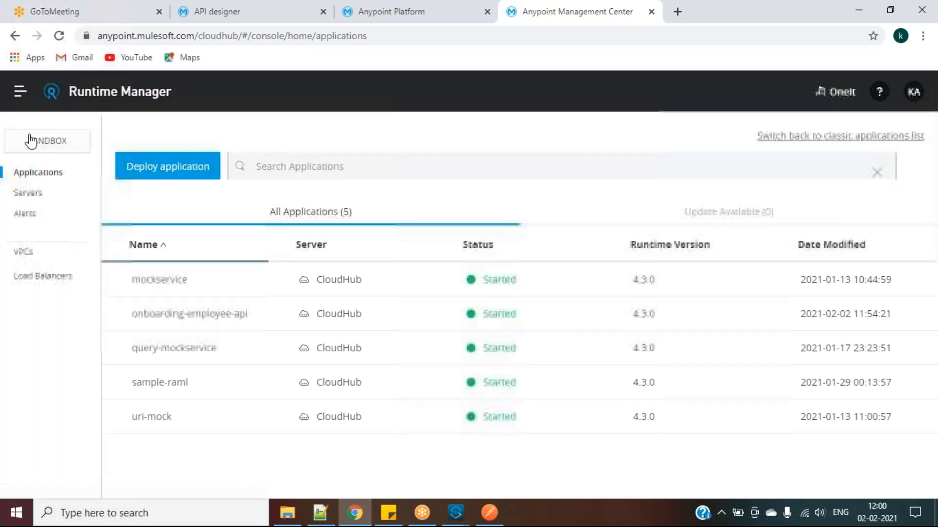
Open employee-onboard v1's settings in API Manager and check its instance ID 16610545
left_click(20, 93)
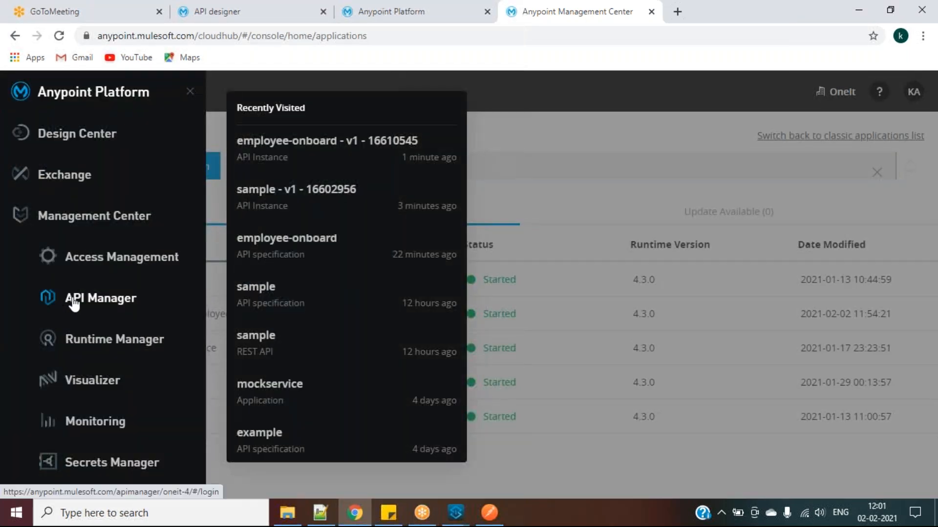
left_click(87, 303)
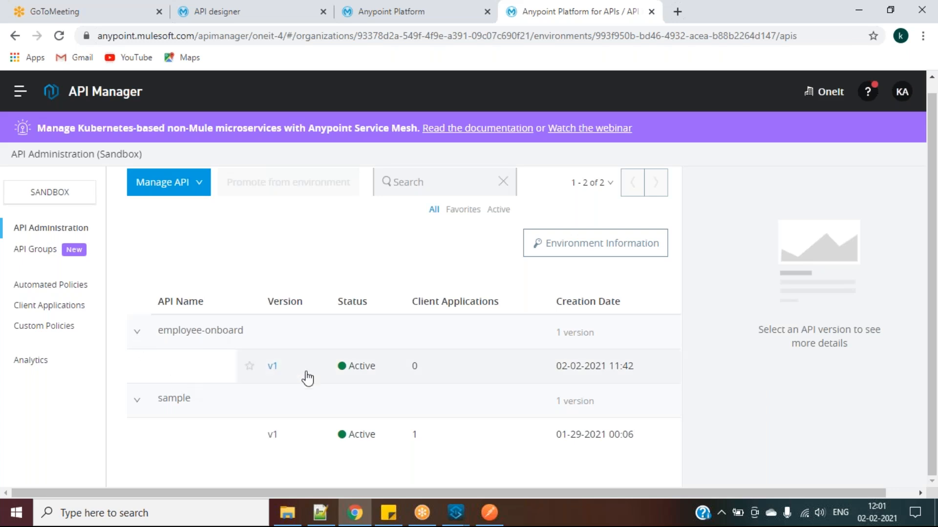
left_click(272, 367)
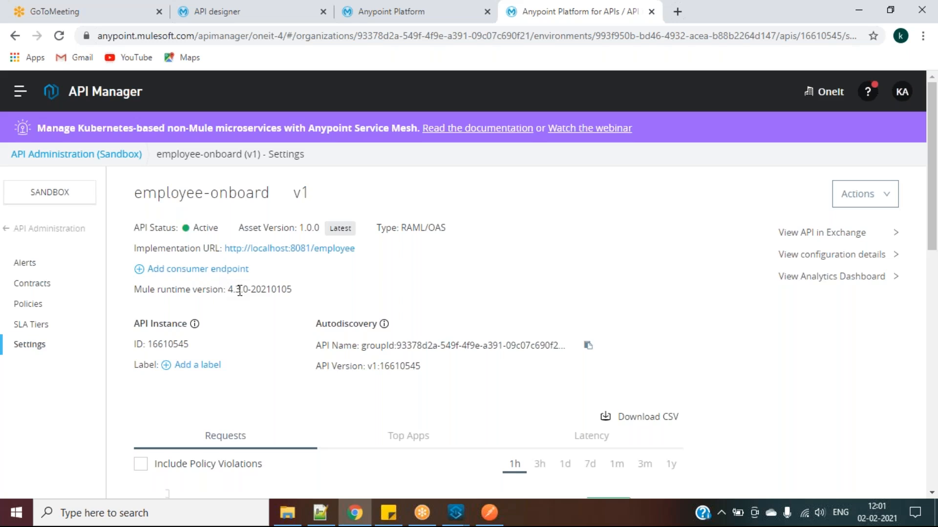
double_click(167, 343)
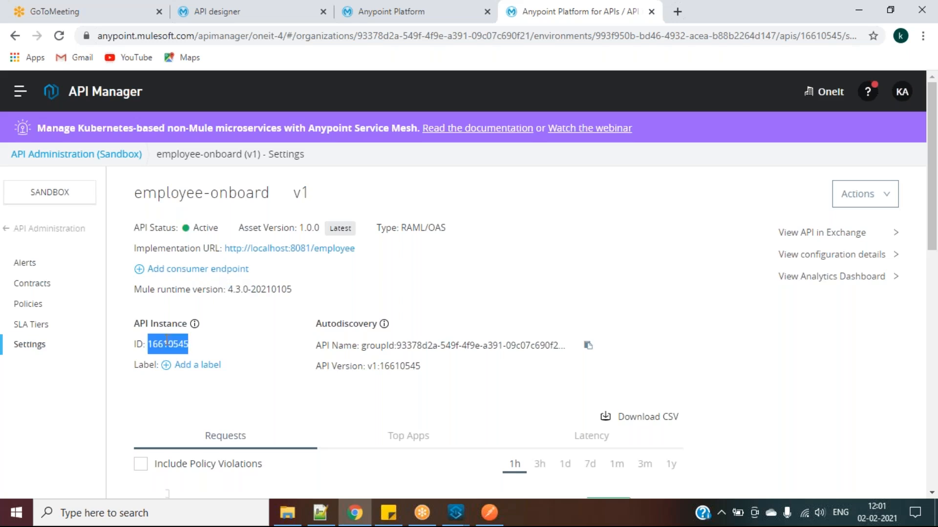
double_click(401, 366)
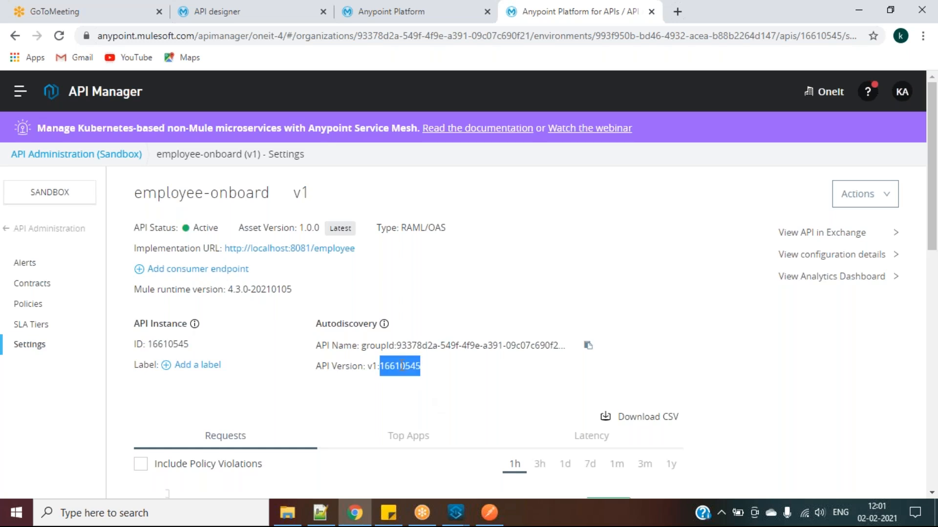
left_click(514, 345)
scroll(488, 342, "down", 2)
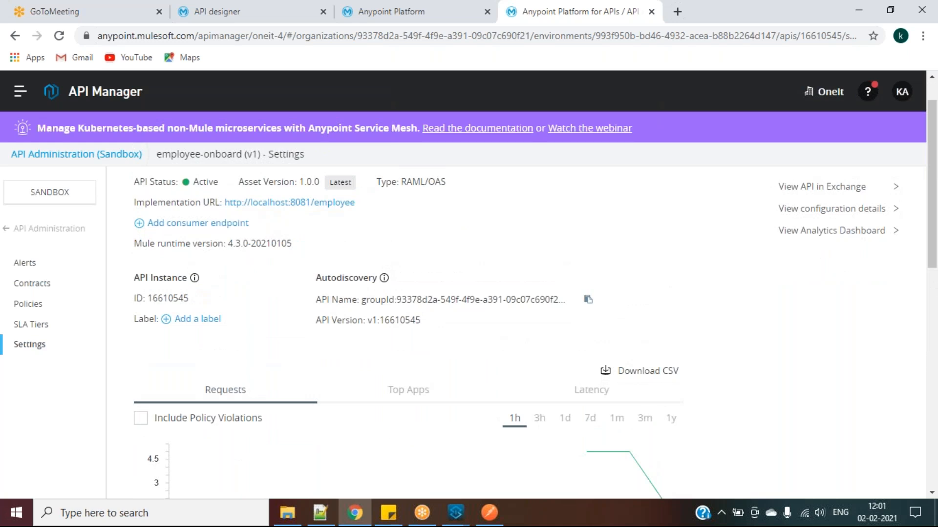
left_click(821, 209)
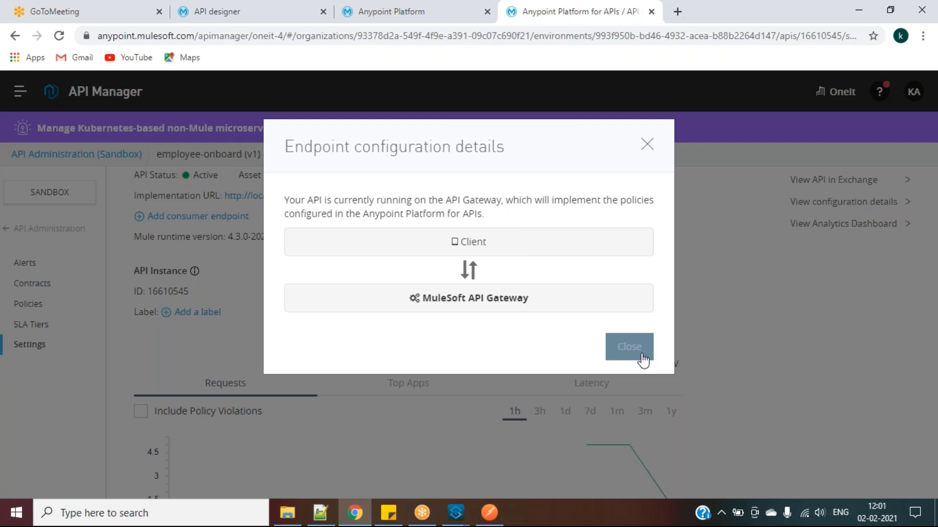
left_click(630, 348)
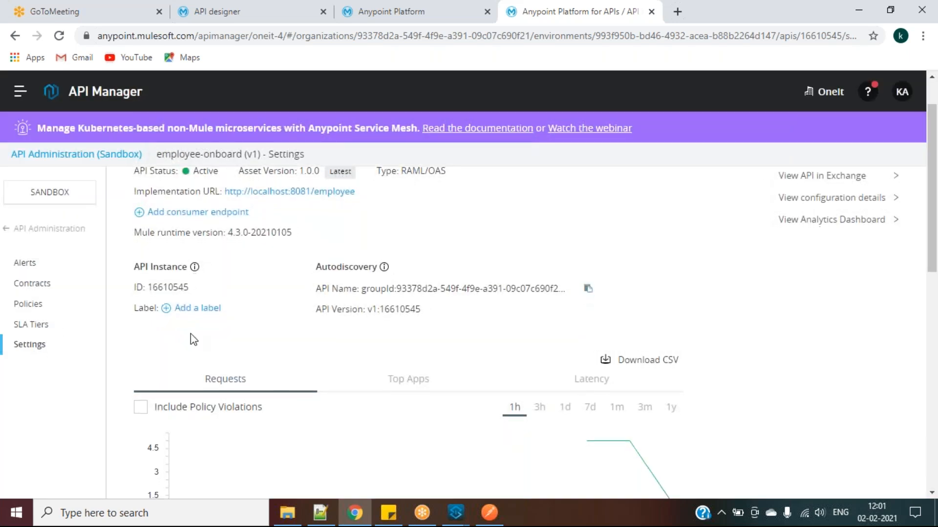
scroll(190, 333, "down", 3)
scroll(191, 333, "down", 8)
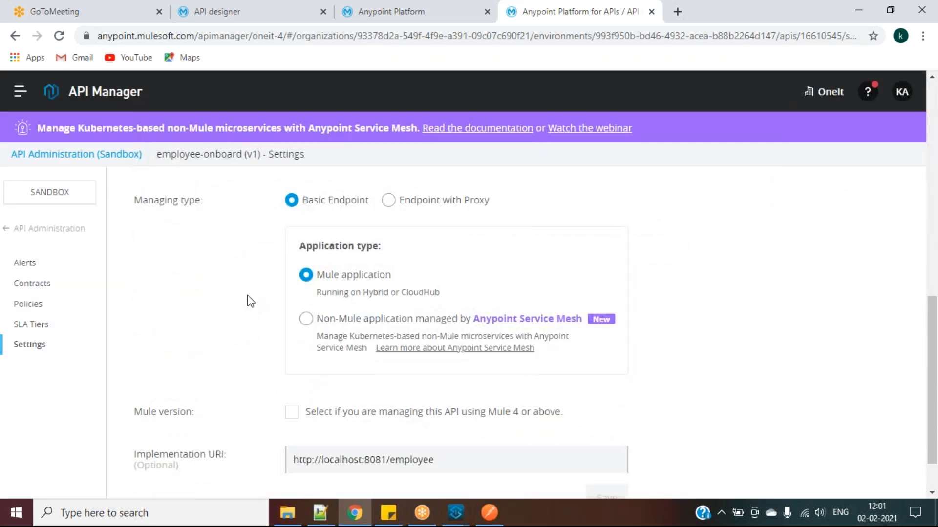
scroll(251, 302, "down", 1)
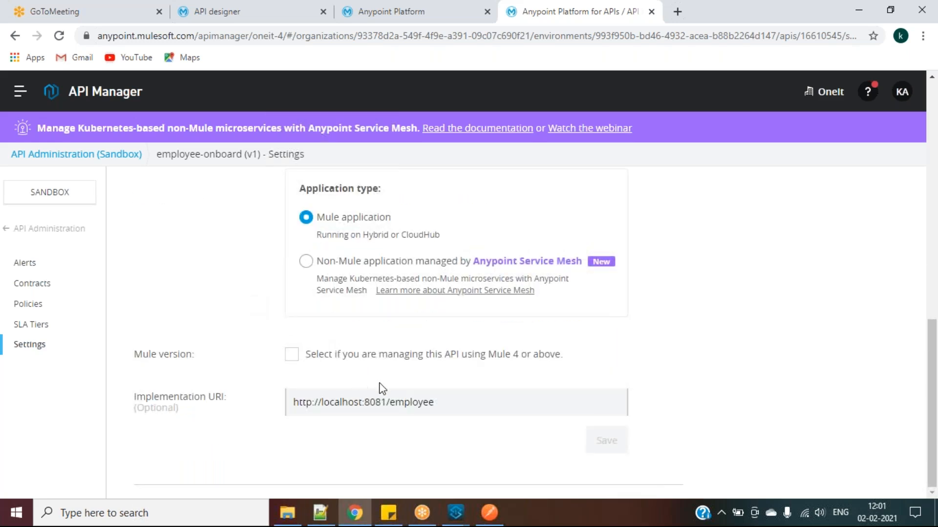
scroll(404, 316, "up", 5)
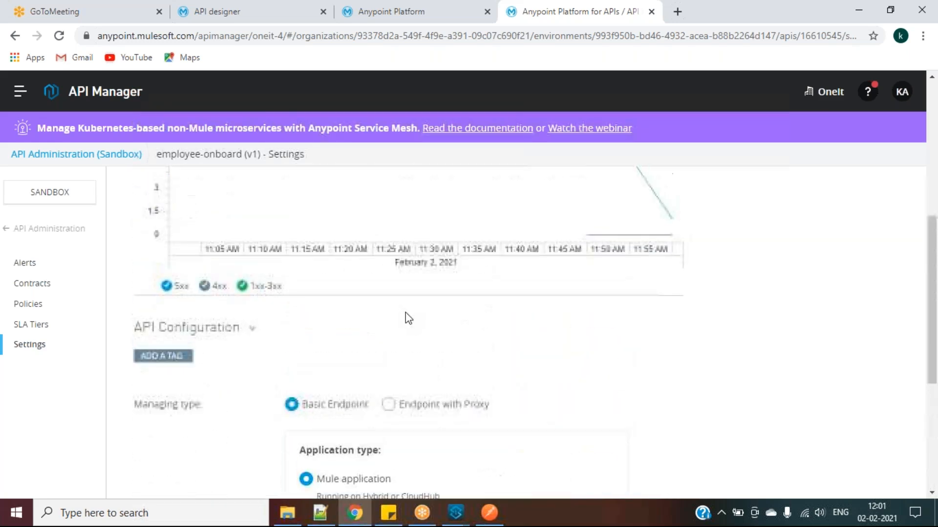
scroll(294, 407, "down", 5)
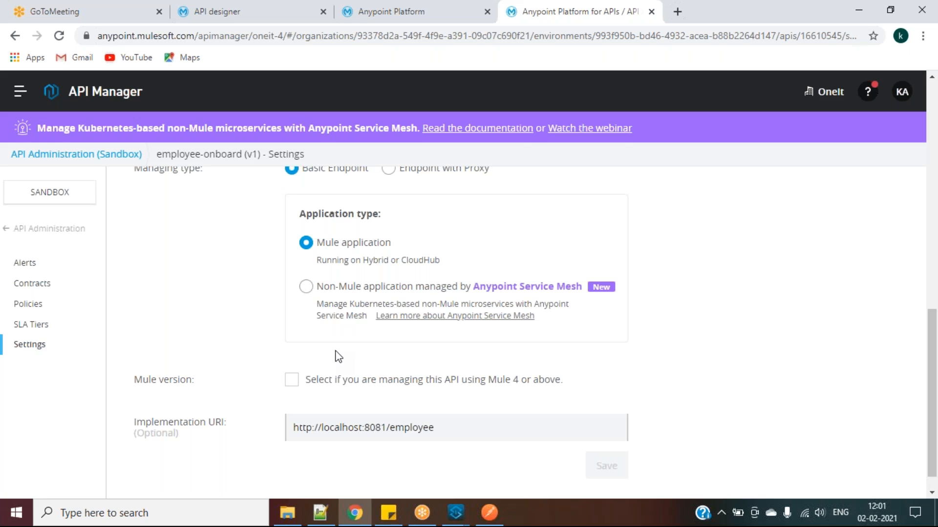
scroll(338, 357, "down", 1)
Clear the localhost implementation URI, save, and switch to the API designer
triple_click(307, 400)
key("BackSpace")
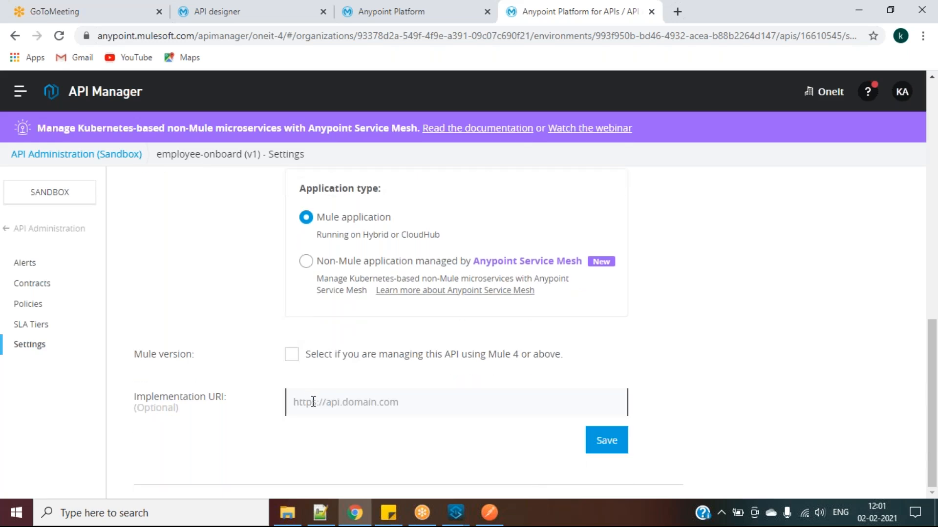
left_click(603, 442)
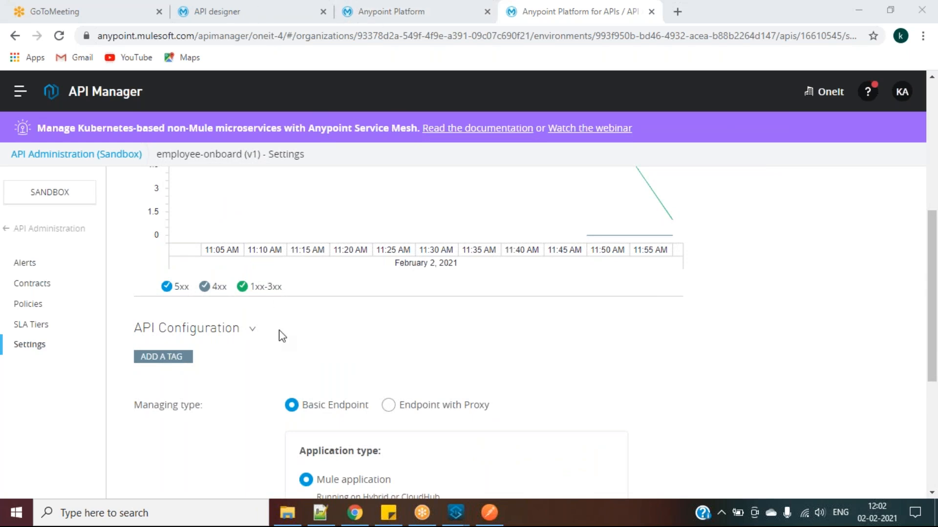
left_click(272, 20)
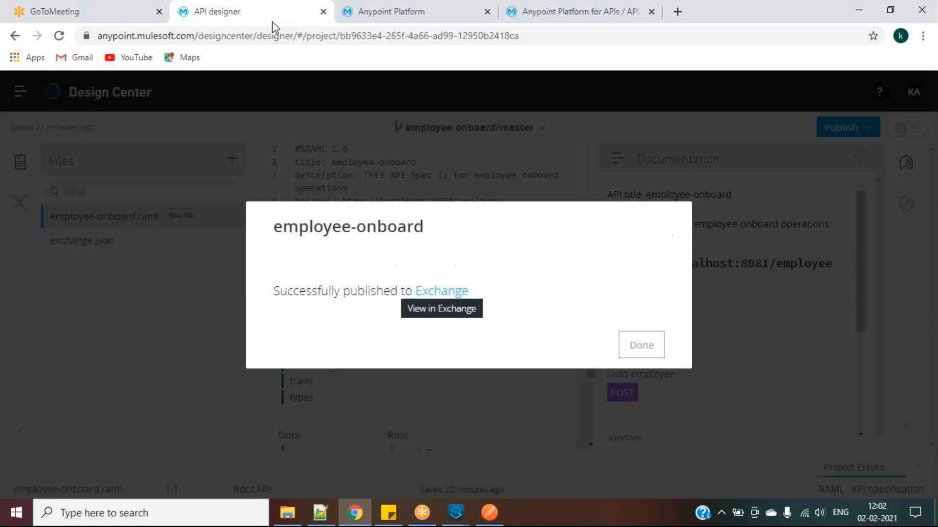
Open onboarding-employee-api's dashboard in Runtime Manager and copy its CloudHub domain address
left_click(656, 352)
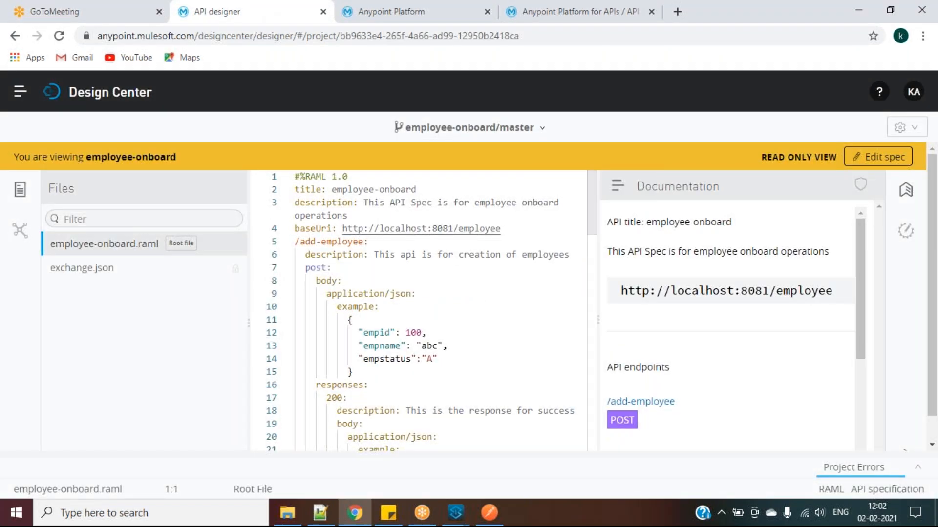
left_click(20, 91)
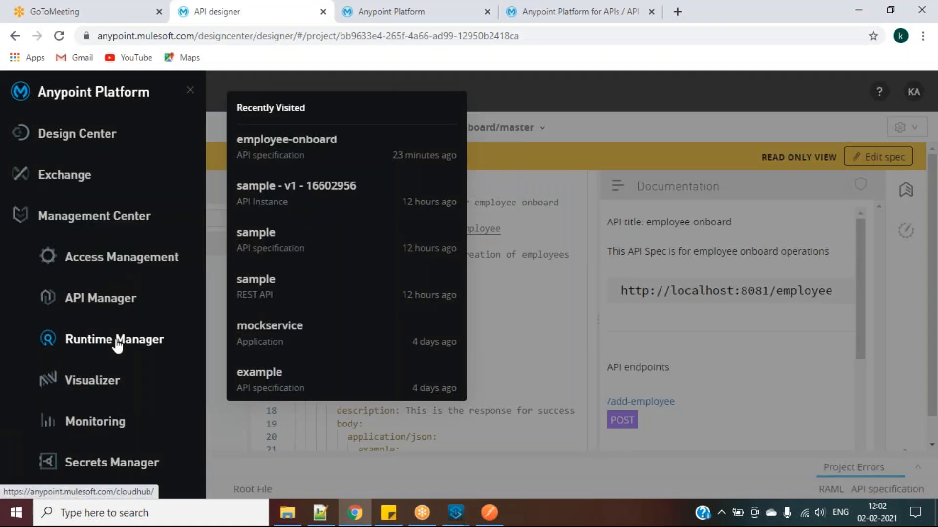
left_click(115, 341)
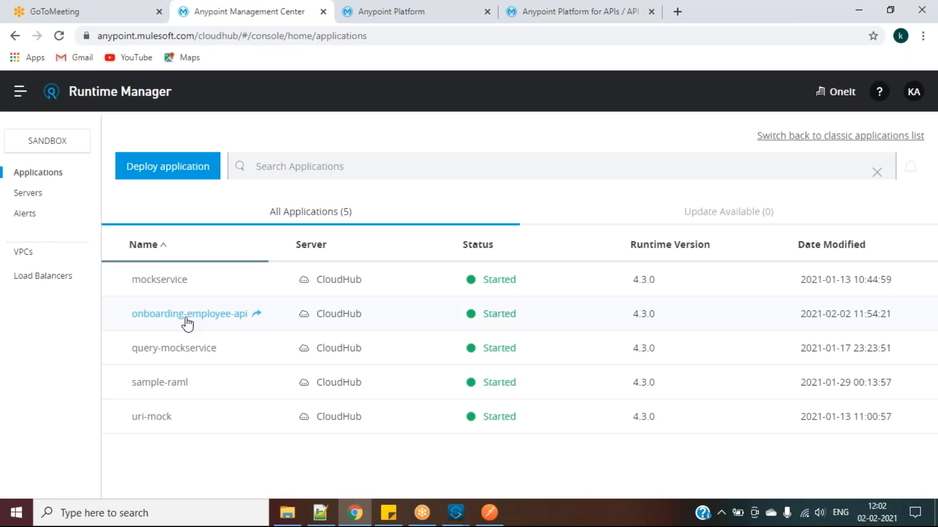
left_click(190, 315)
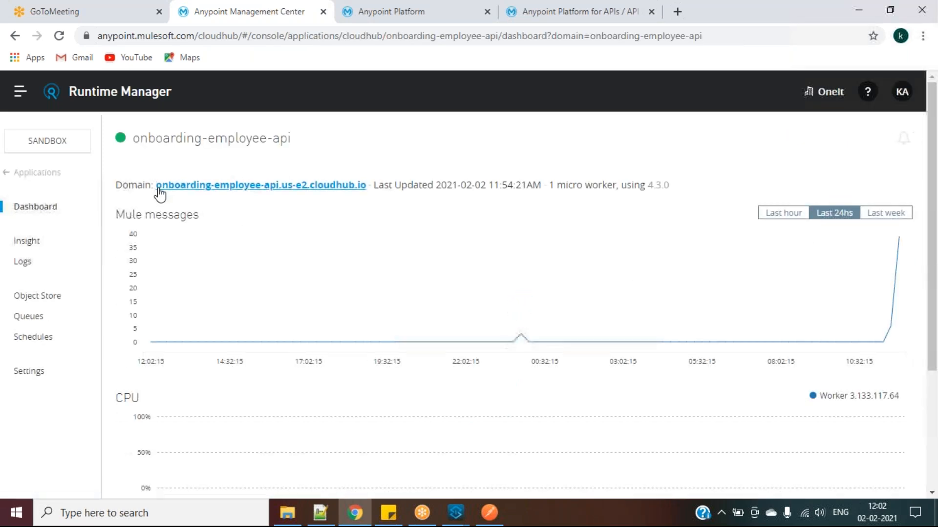
left_click(289, 184)
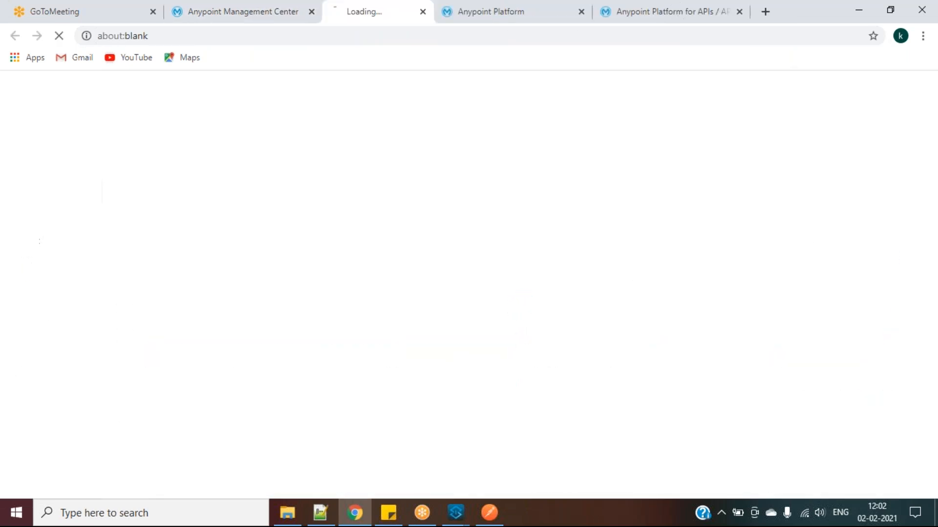
left_click(351, 38)
key("ctrl+c")
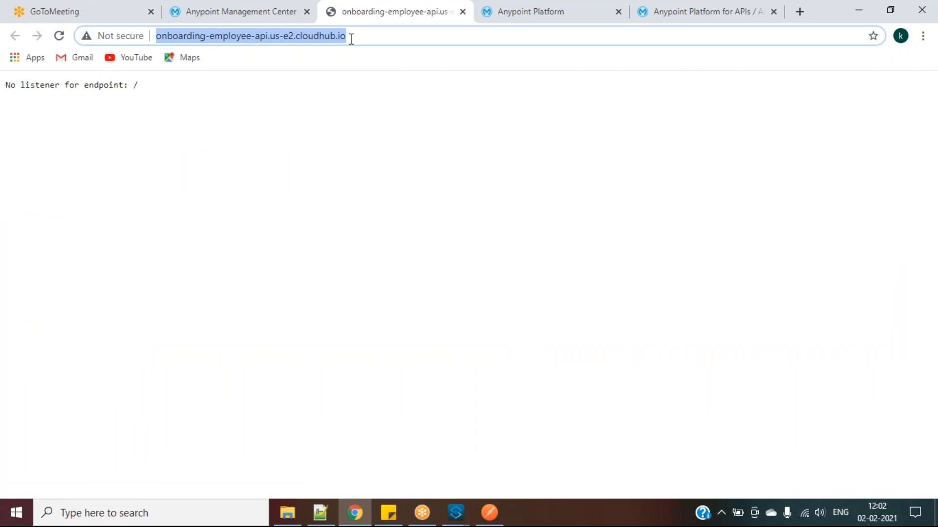
key("alt+Tab")
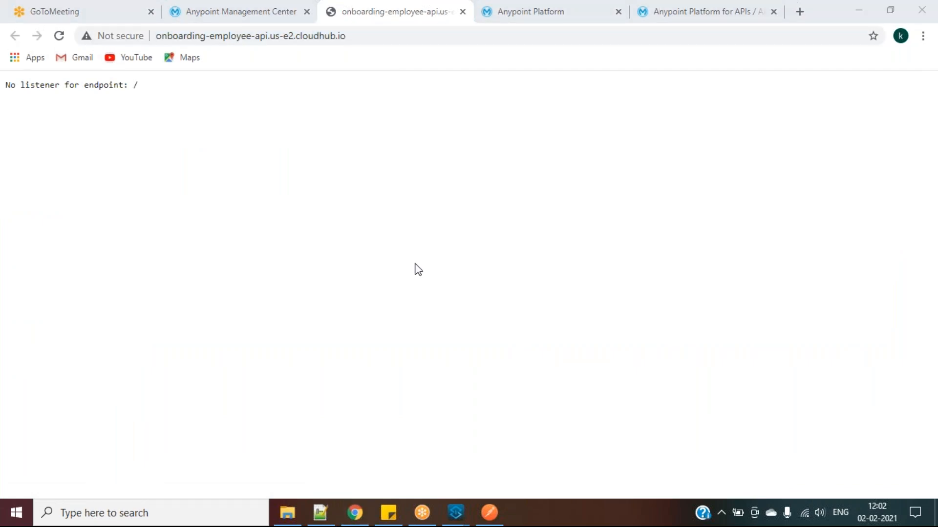
left_click(541, 19)
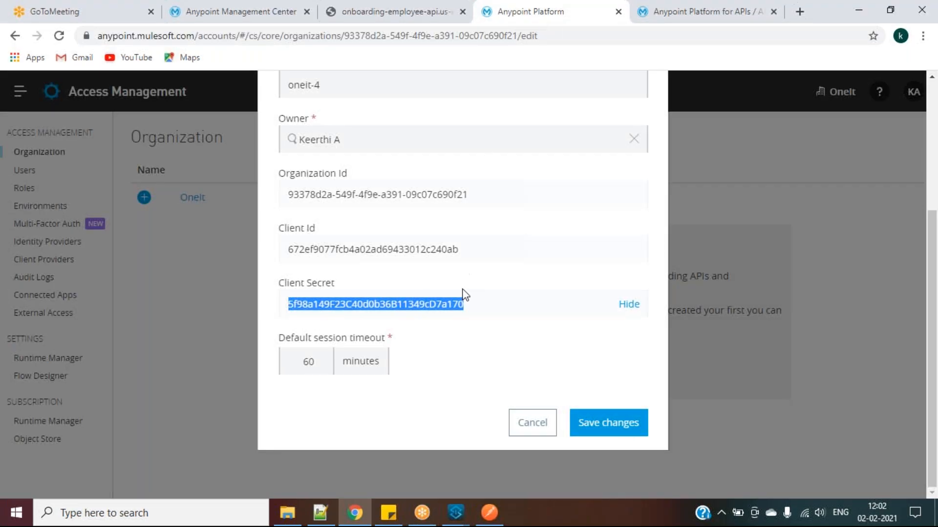
left_click(618, 11)
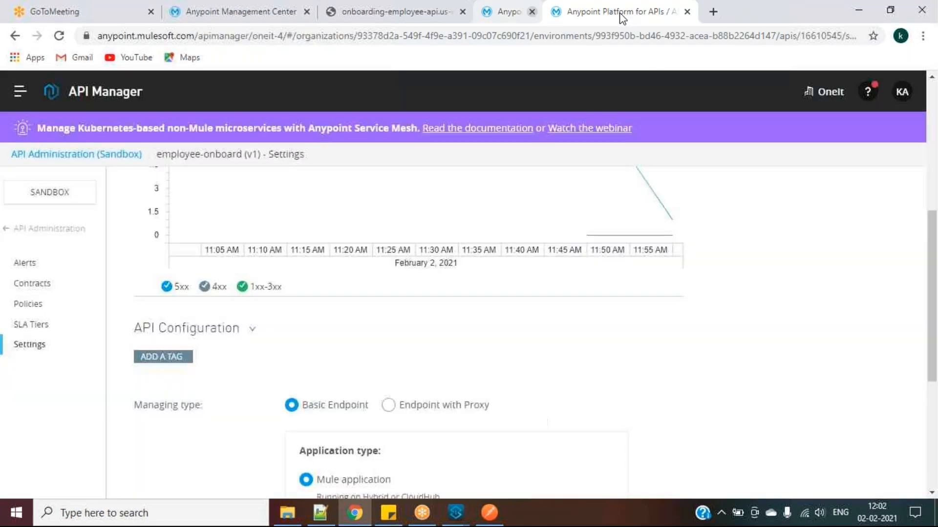
scroll(446, 359, "down", 5)
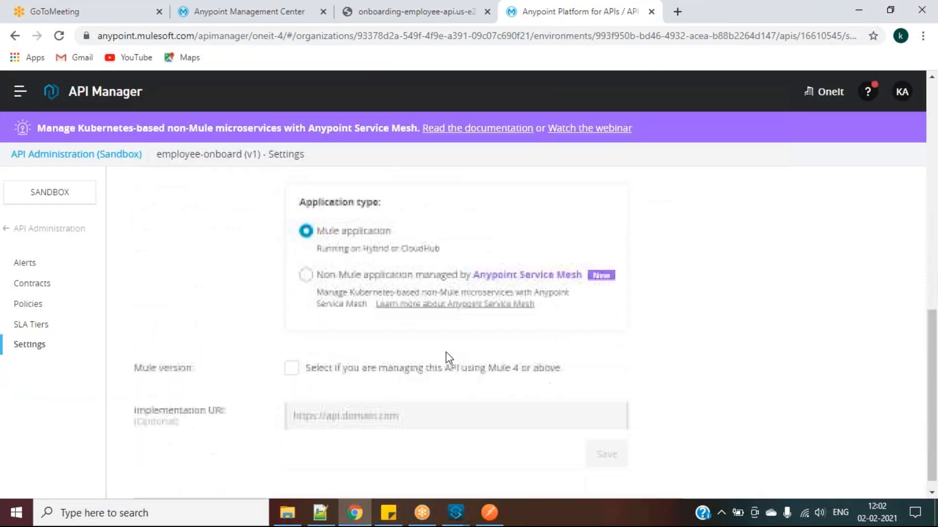
left_click(328, 400)
key("ctrl+v")
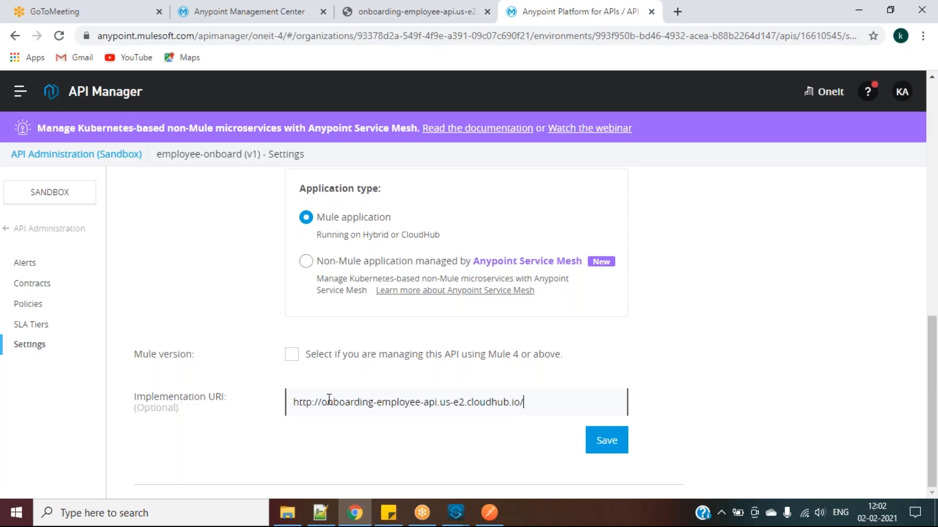
left_click(605, 439)
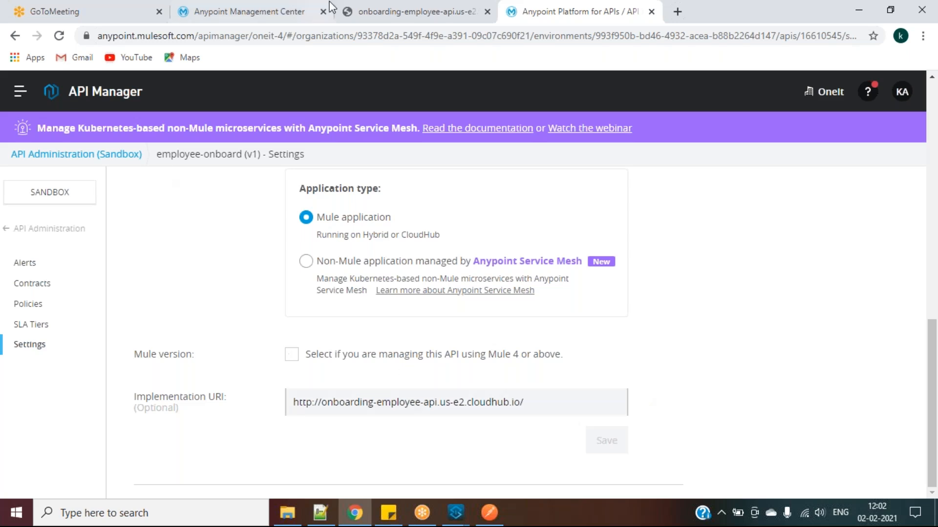
left_click(239, 13)
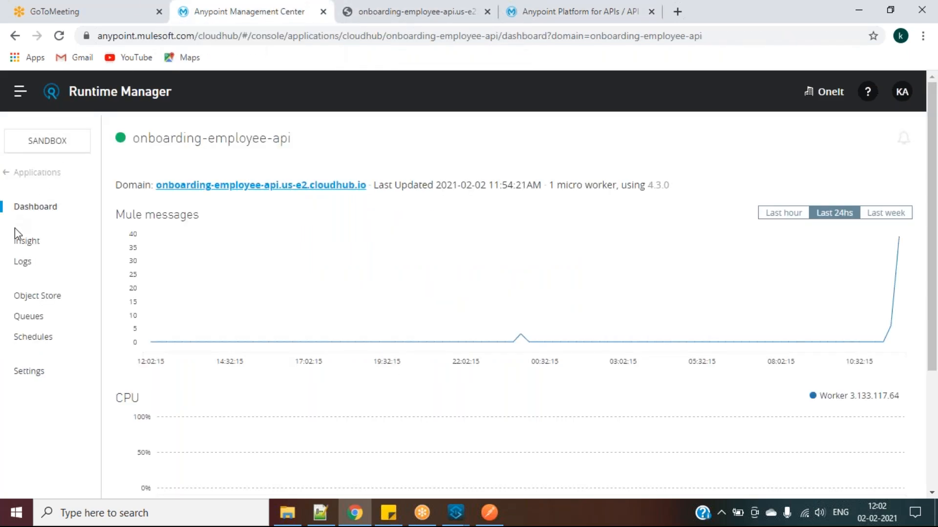
Check onboarding-employee-api's logs for the Mule 4 compatibility warning, then return to the domain page and Postman
left_click(25, 258)
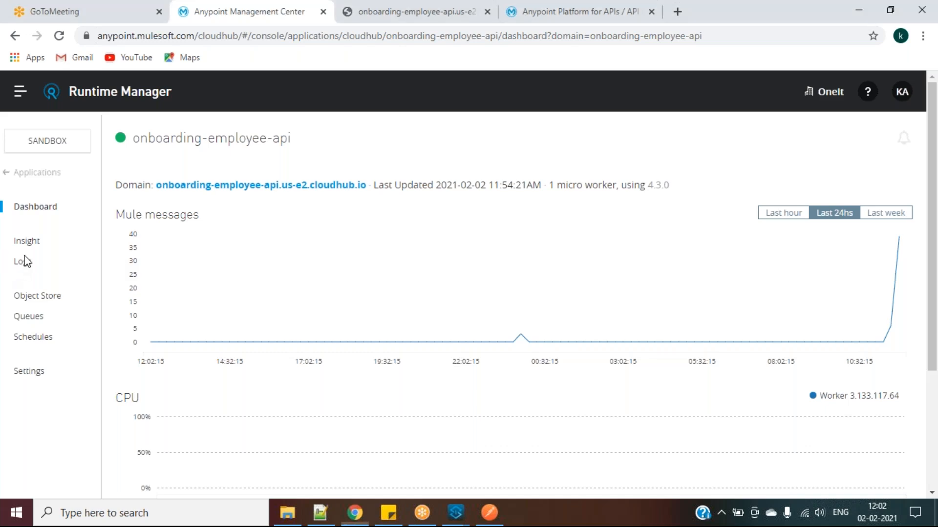
left_click(25, 264)
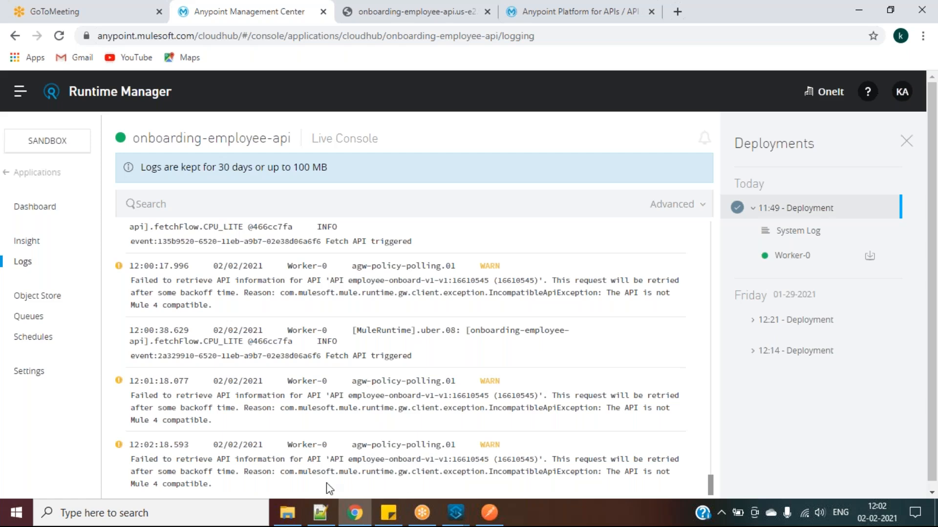
left_click(32, 174)
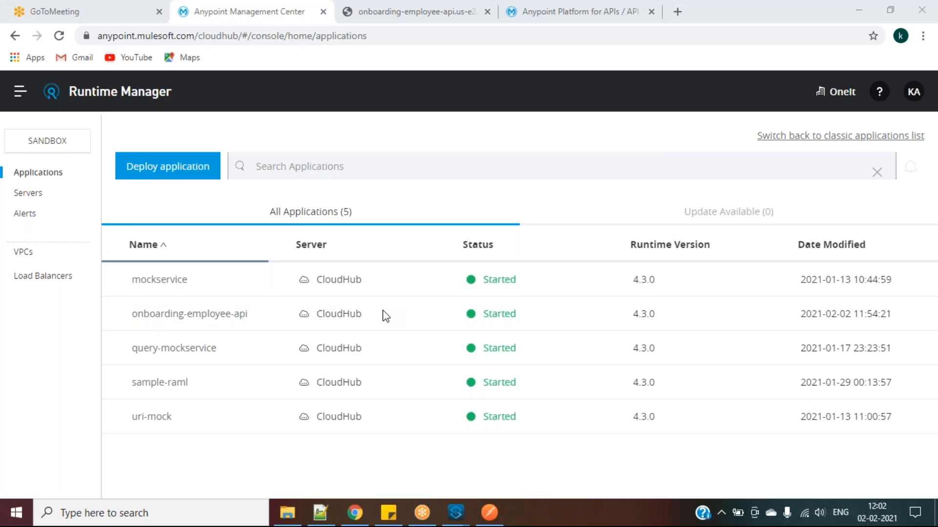
left_click(408, 13)
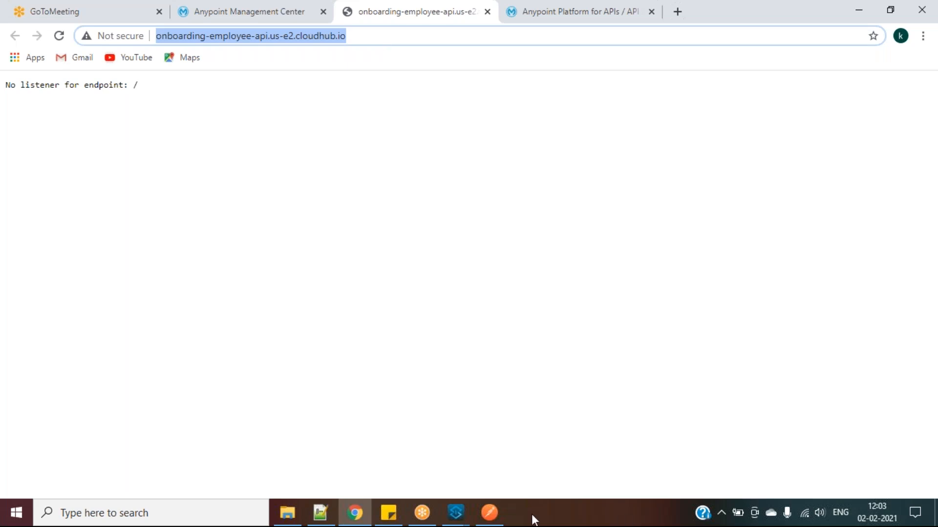
left_click(489, 514)
Send the GET /api/fetch?empid=100 request to CloudHub repeatedly until it returns 200 OK
left_click(825, 157)
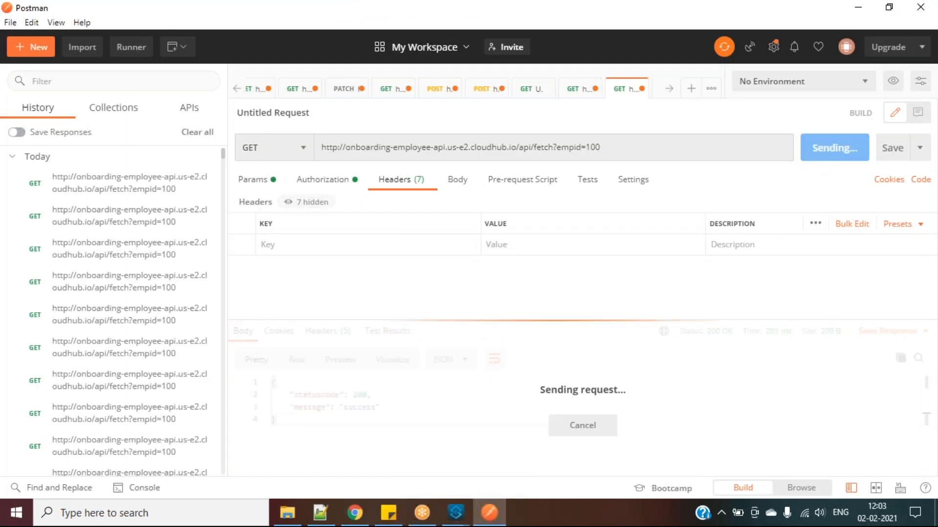
left_click(824, 157)
left_click(825, 157)
left_click(824, 157)
left_click(824, 158)
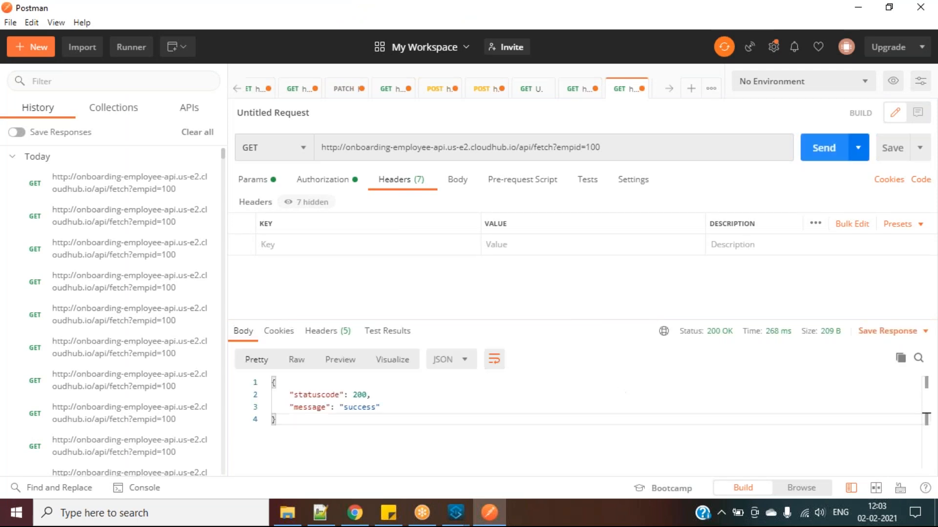
mouse_move(360, 517)
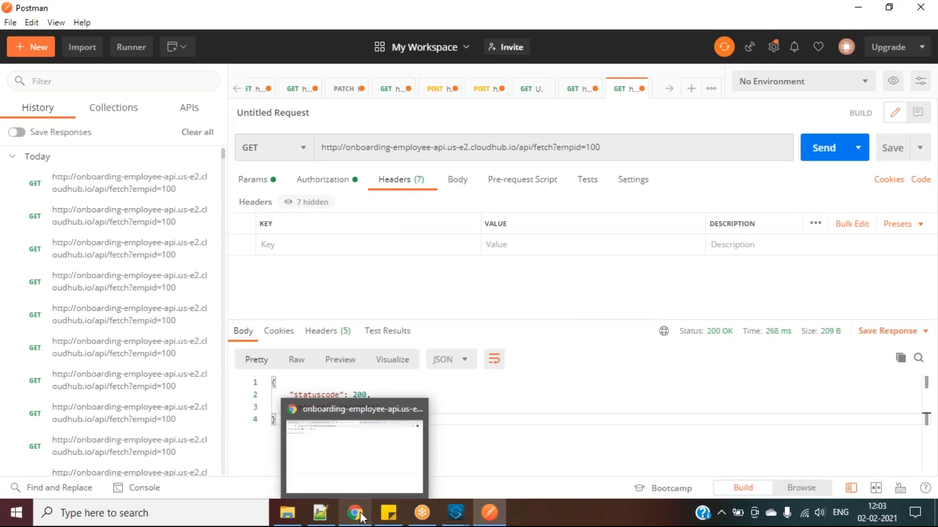
mouse_move(446, 519)
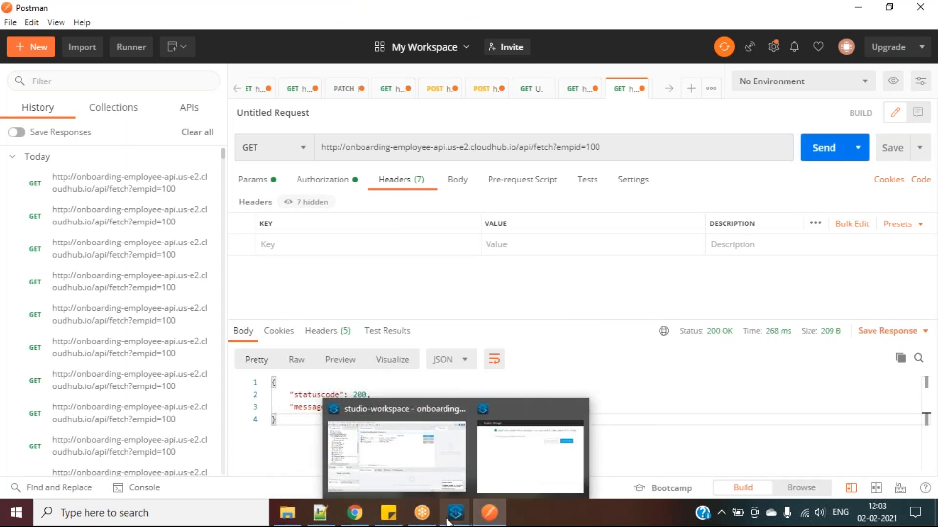
left_click(437, 444)
Open the API Autodiscovery global element, verify API Id 16610545, and cancel without changes
left_click(344, 164)
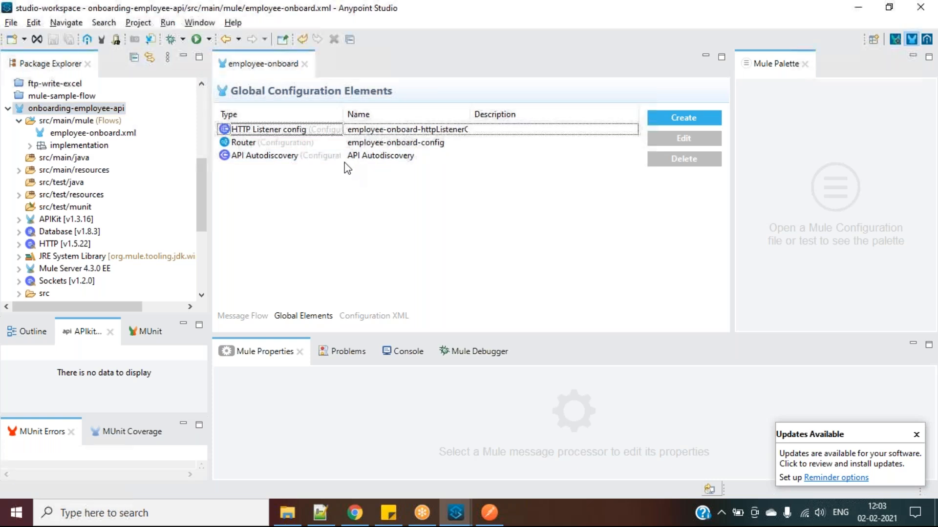
left_click(336, 159)
left_click(707, 136)
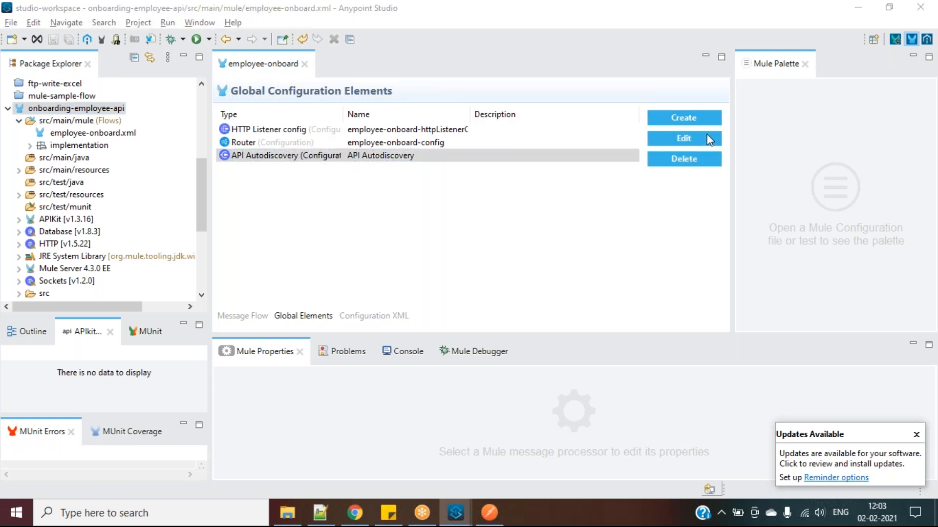
left_click(474, 127)
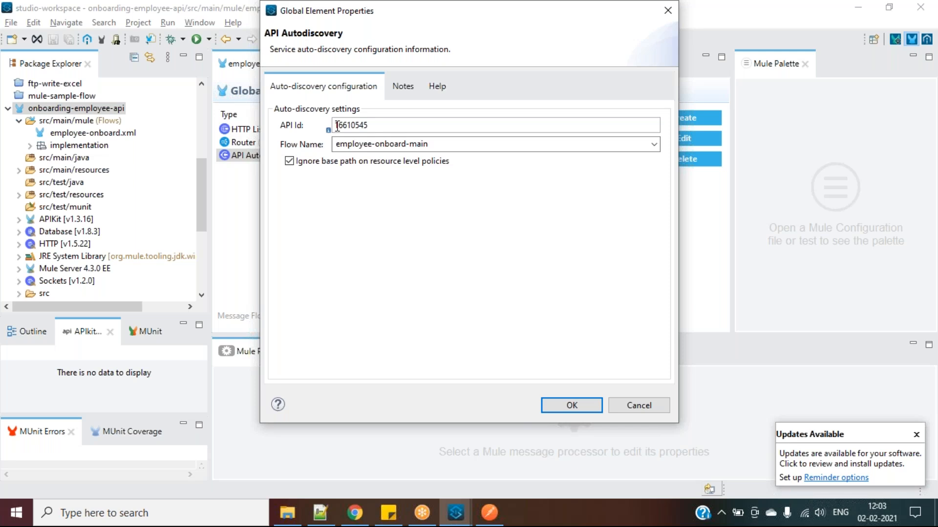
left_click(638, 407)
left_click(355, 513)
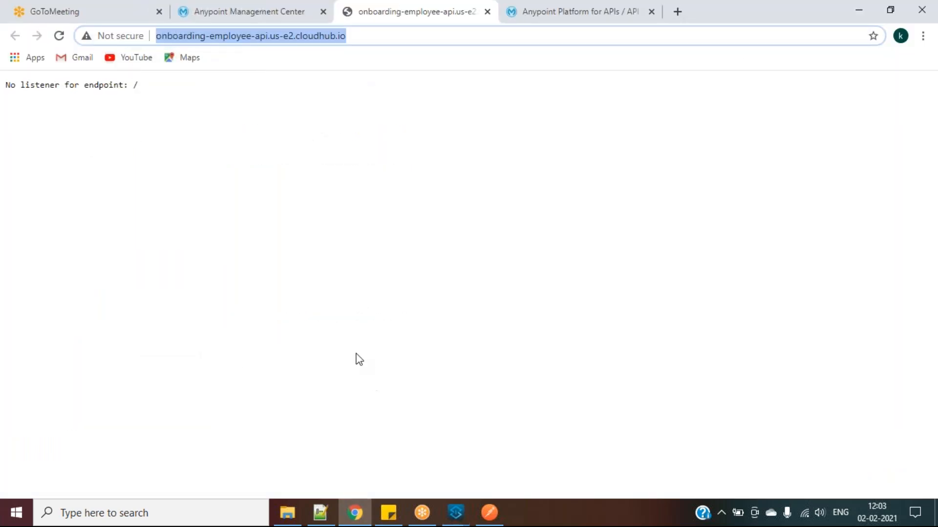
Delete the employee-onboard API version v1 instance from API Manager
left_click(253, 10)
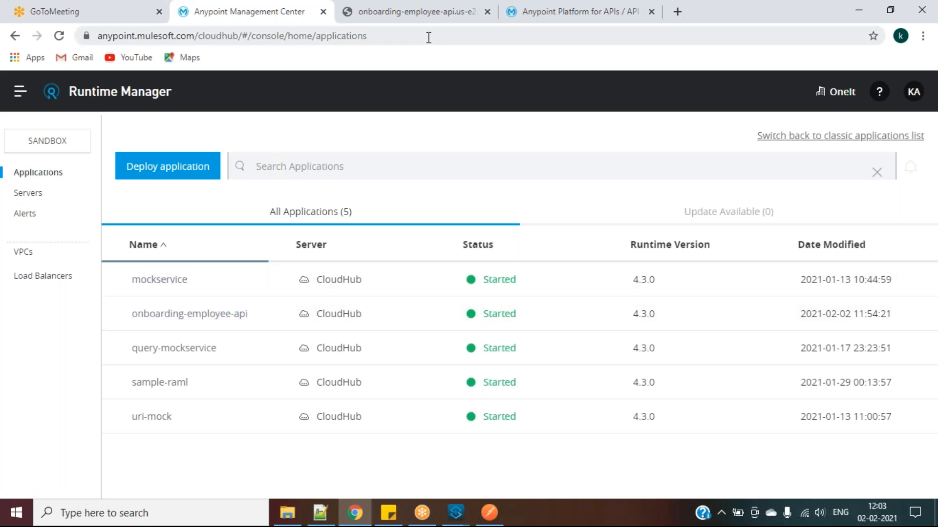
left_click(552, 12)
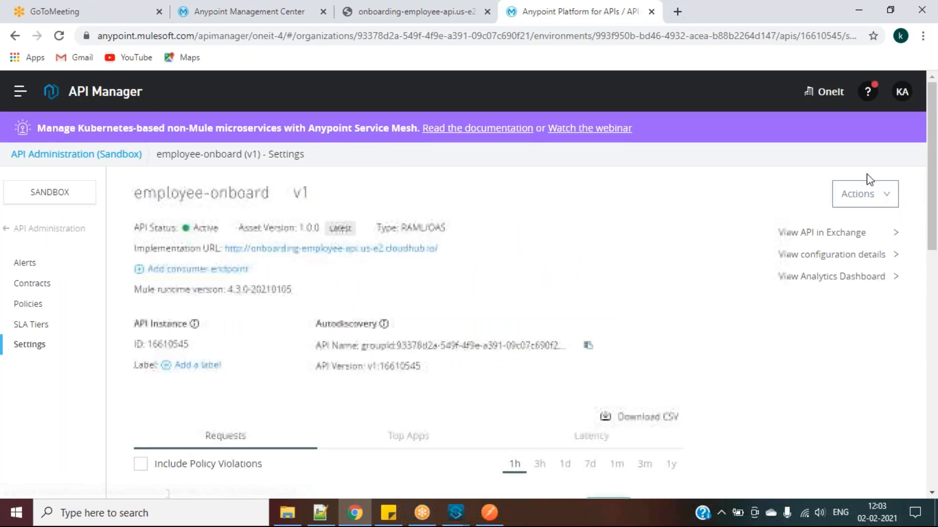
left_click(872, 192)
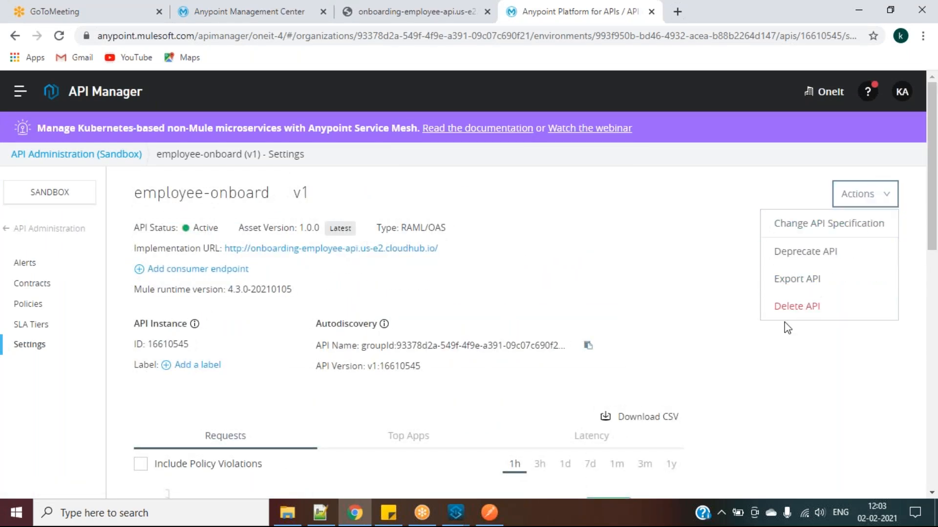
left_click(801, 306)
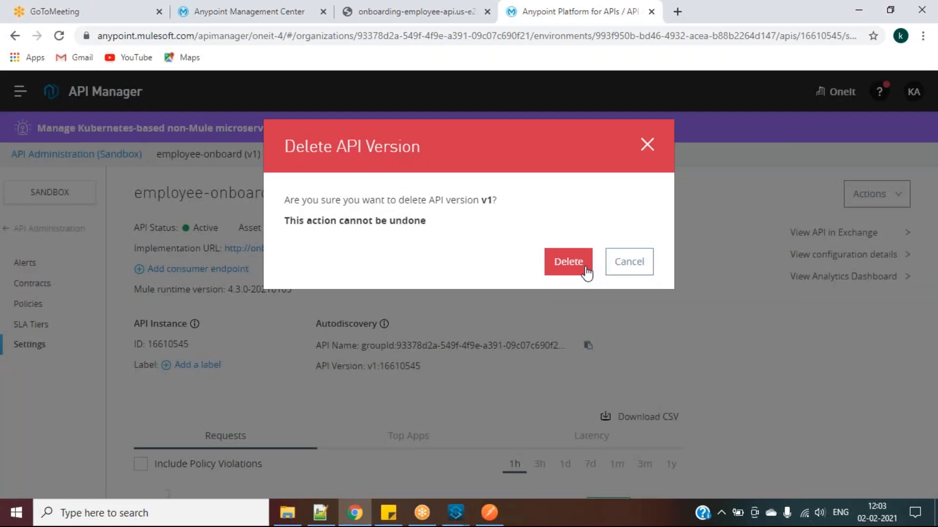
left_click(569, 263)
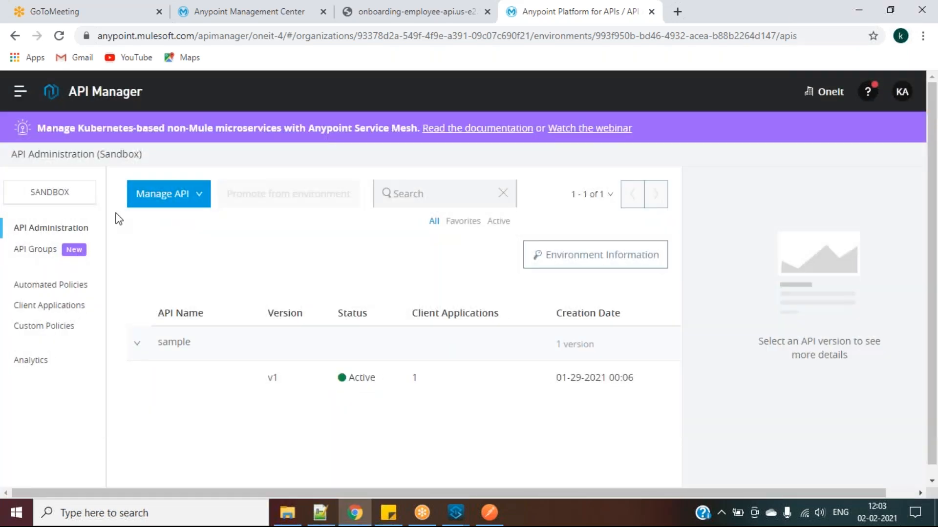
Manage employee-onboard from Exchange with the Mule 4 option ticked
left_click(155, 200)
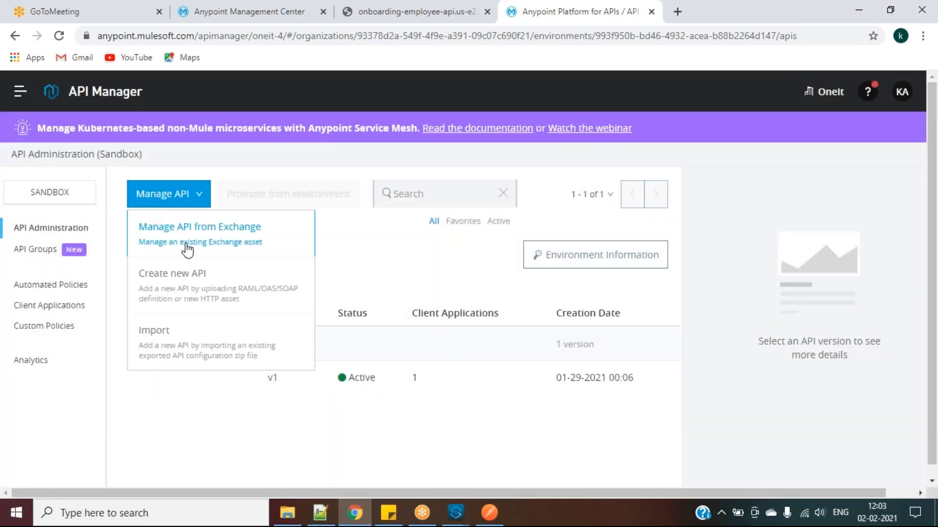
left_click(209, 244)
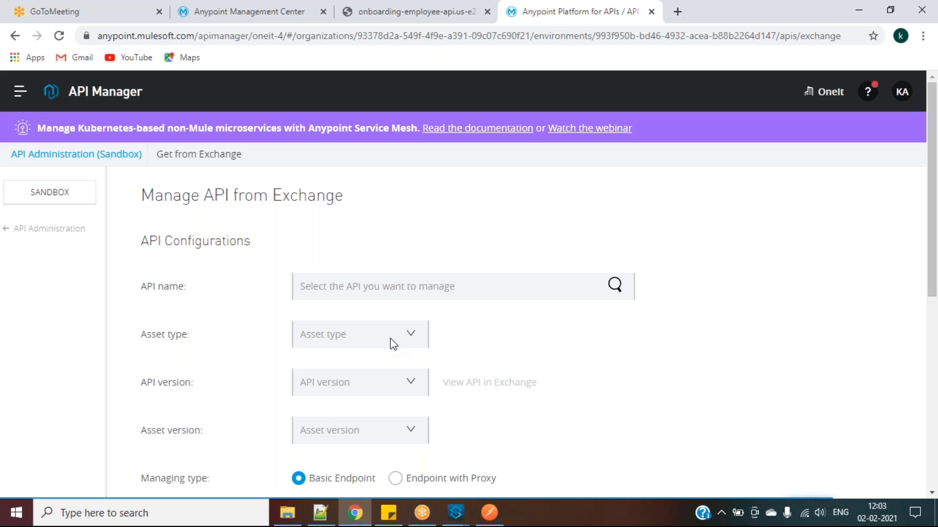
type("on")
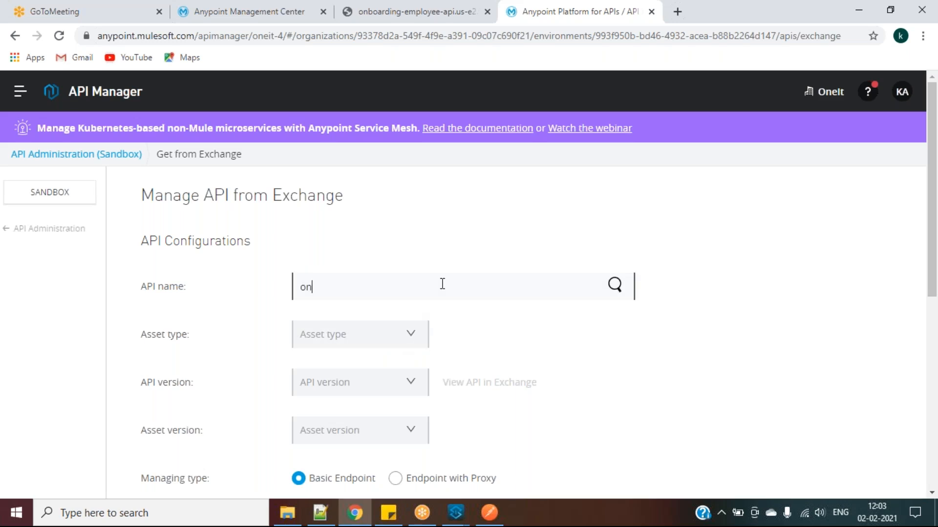
left_click(379, 321)
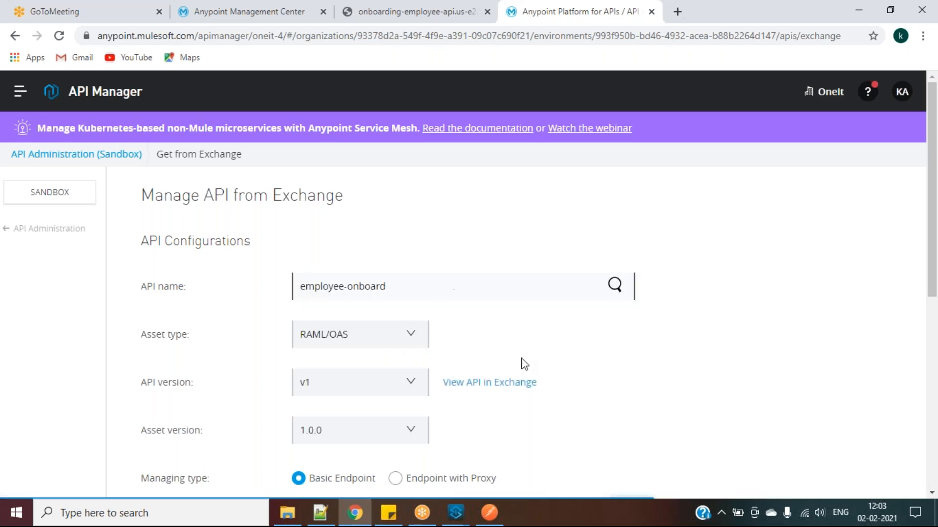
scroll(714, 391, "down", 5)
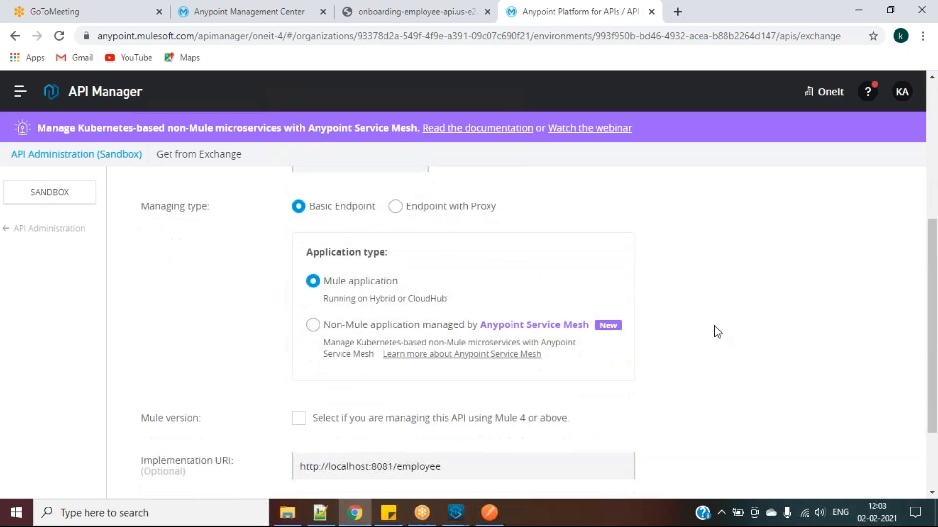
scroll(717, 293, "down", 2)
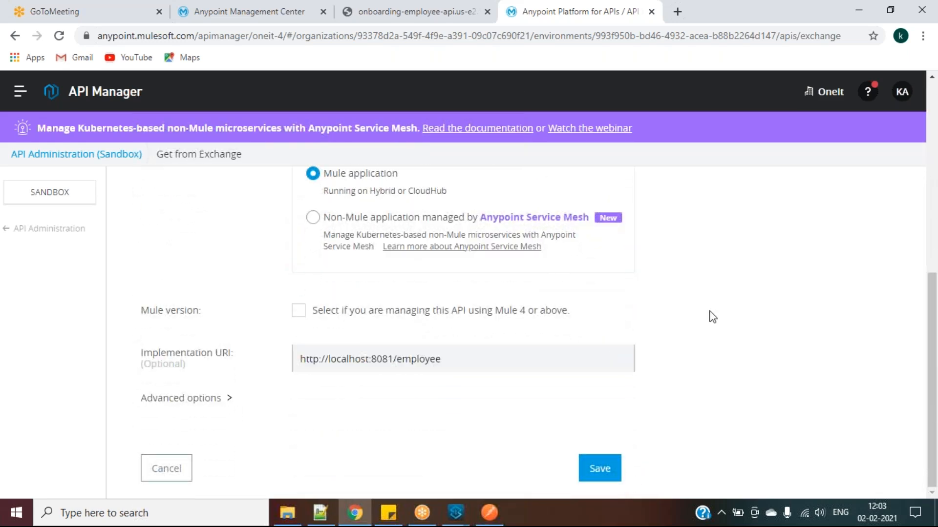
left_click(215, 398)
scroll(216, 402, "down", 2)
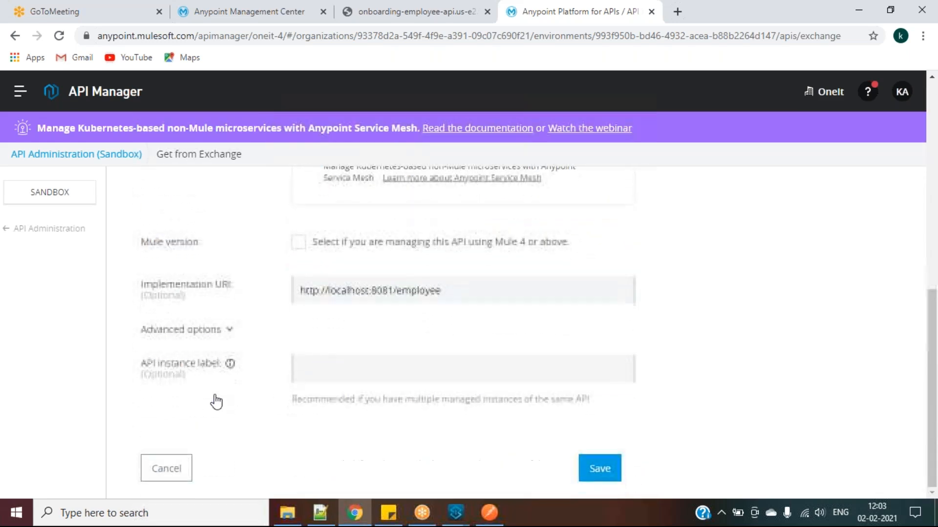
scroll(253, 402, "up", 2)
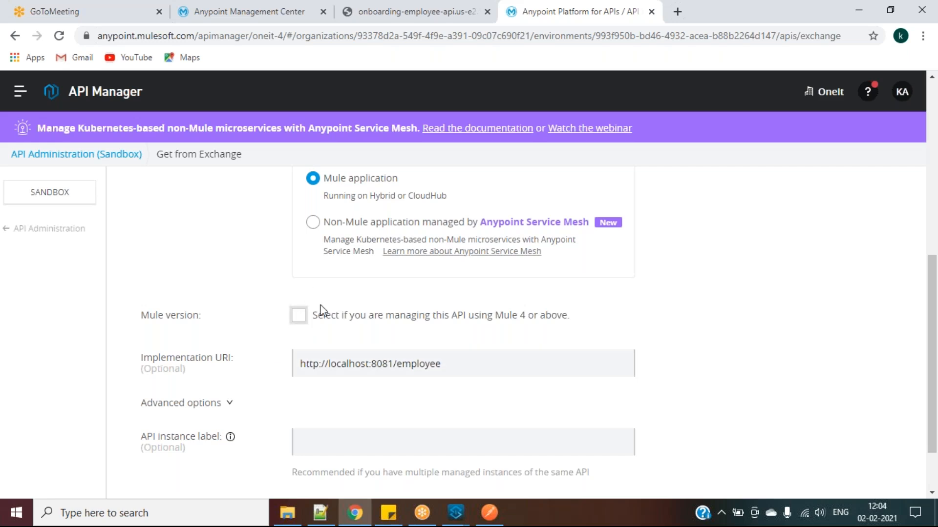
left_click(301, 316)
left_click(299, 318)
scroll(374, 329, "down", 1)
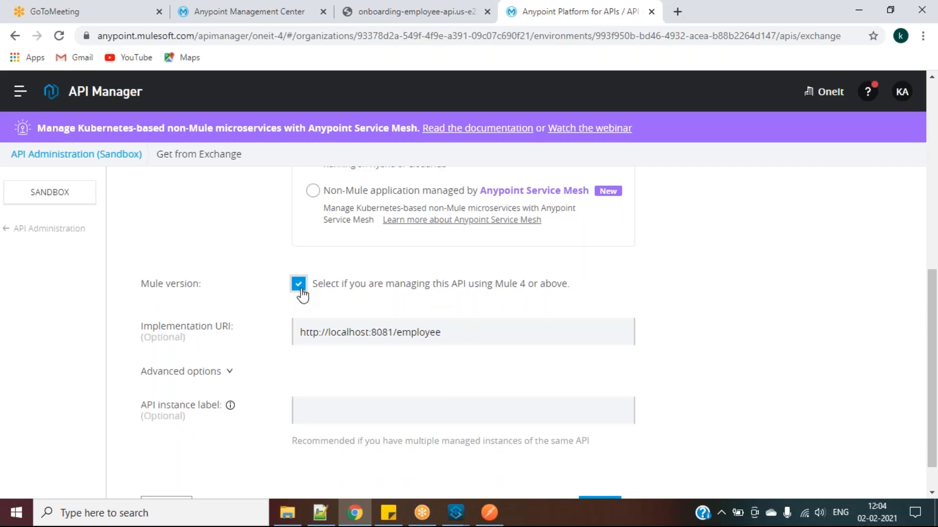
scroll(308, 294, "down", 1)
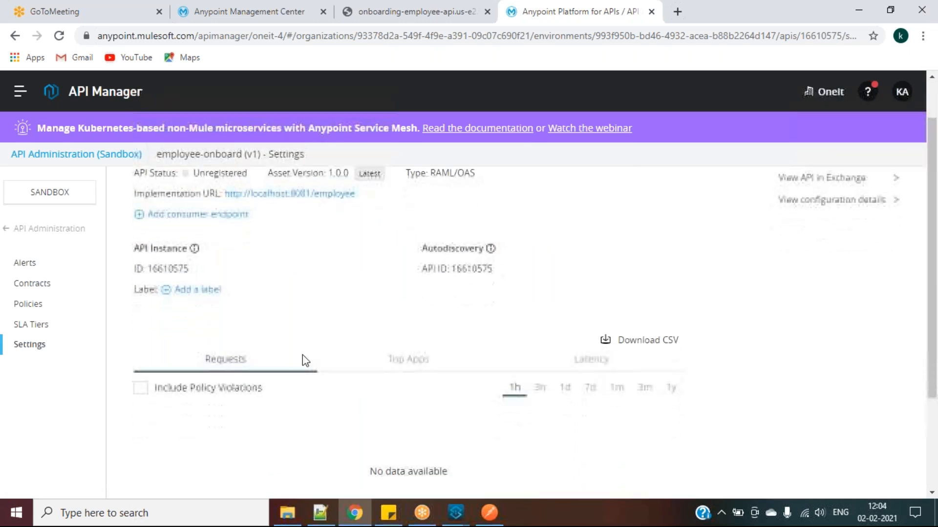
Paste instance ID 16610575 over 16610545 in API Autodiscovery's API Id and save employee-onboard
double_click(181, 323)
key("ctrl+c")
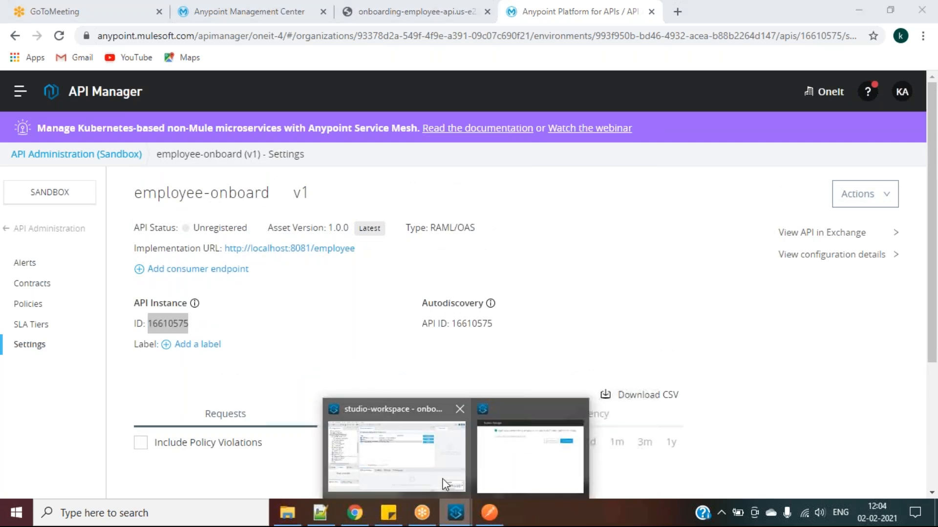
left_click(445, 483)
left_click(682, 139)
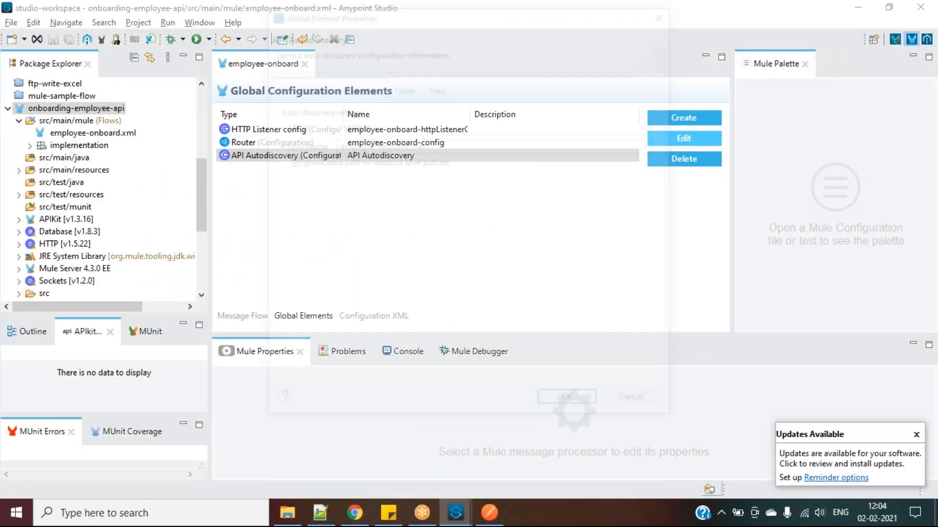
double_click(423, 128)
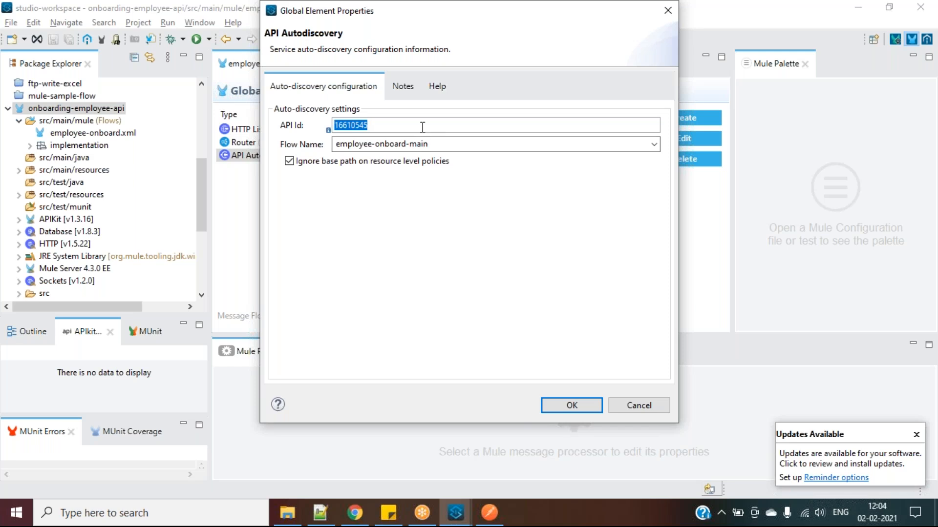
key("ctrl+v")
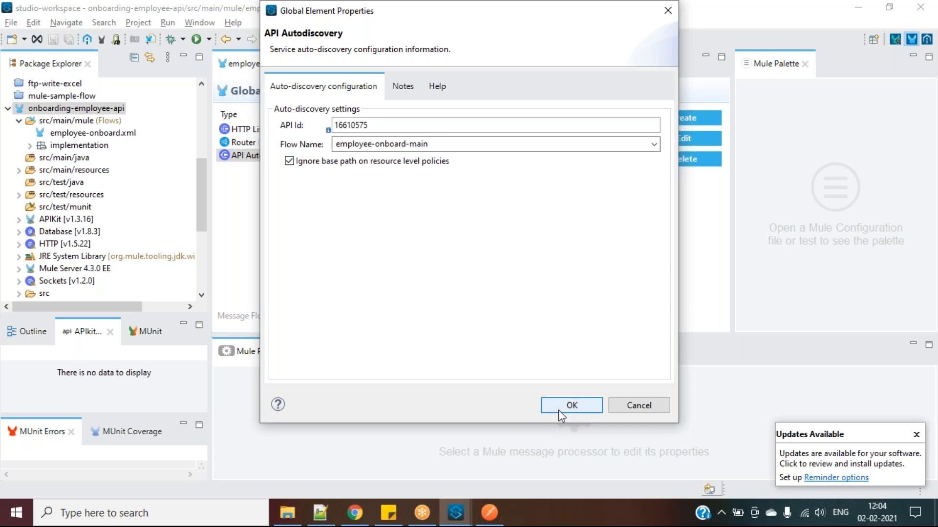
left_click(560, 408)
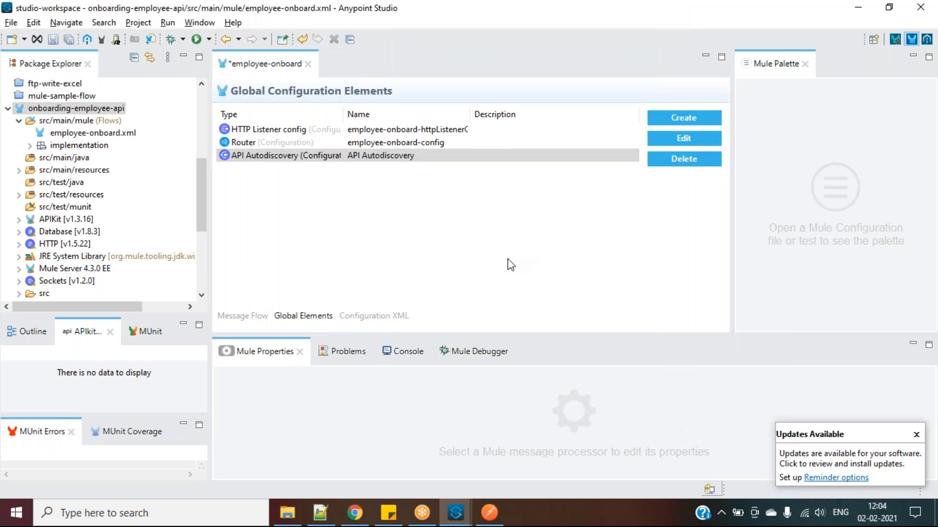
left_click(508, 265)
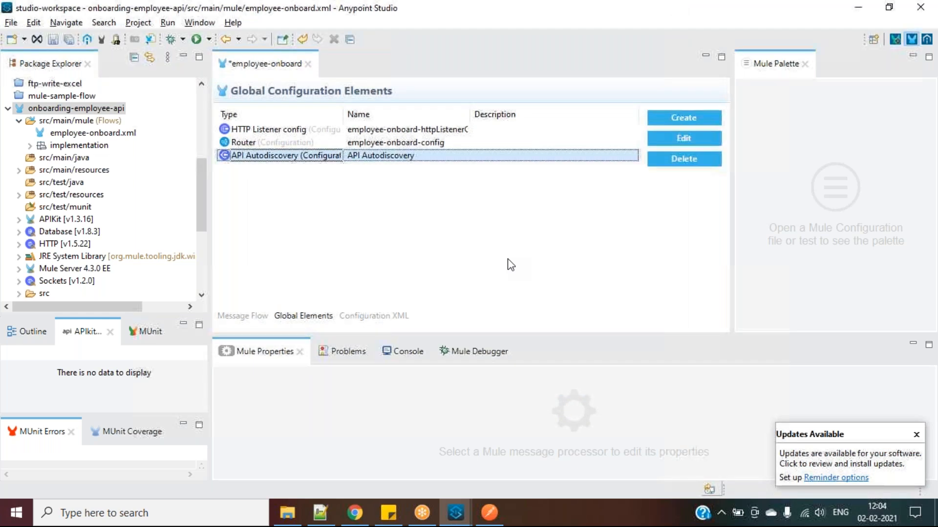
key("alt+Tab")
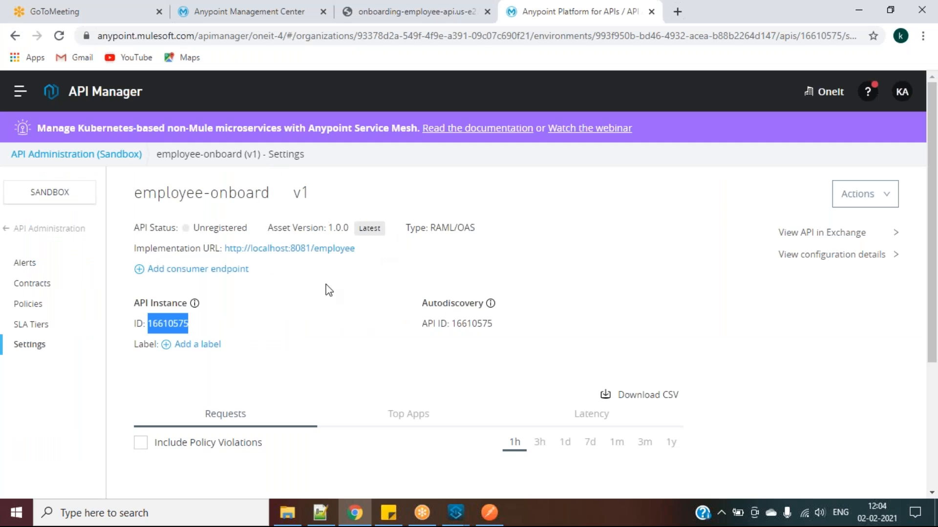
key("alt+Tab")
key("ctrl+s")
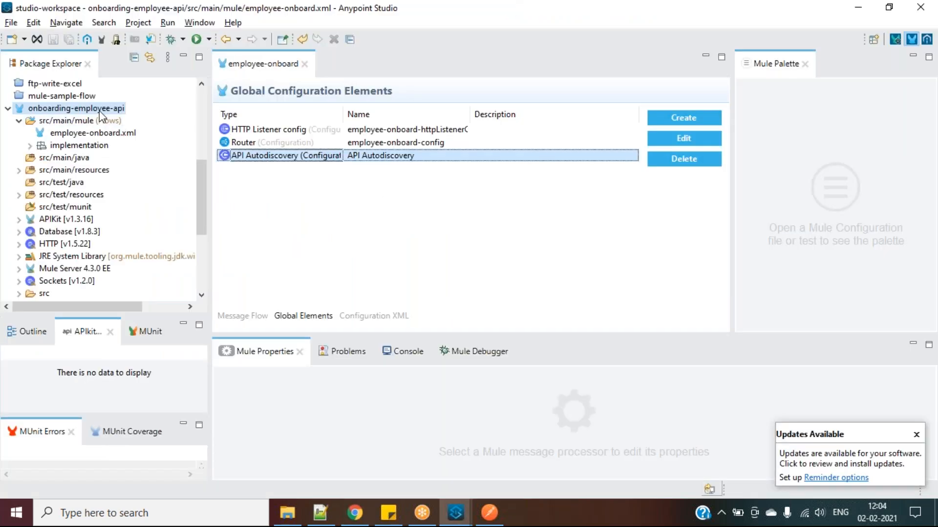
Start a CloudHub deployment of onboarding-employee-api and close its result window
right_click(100, 112)
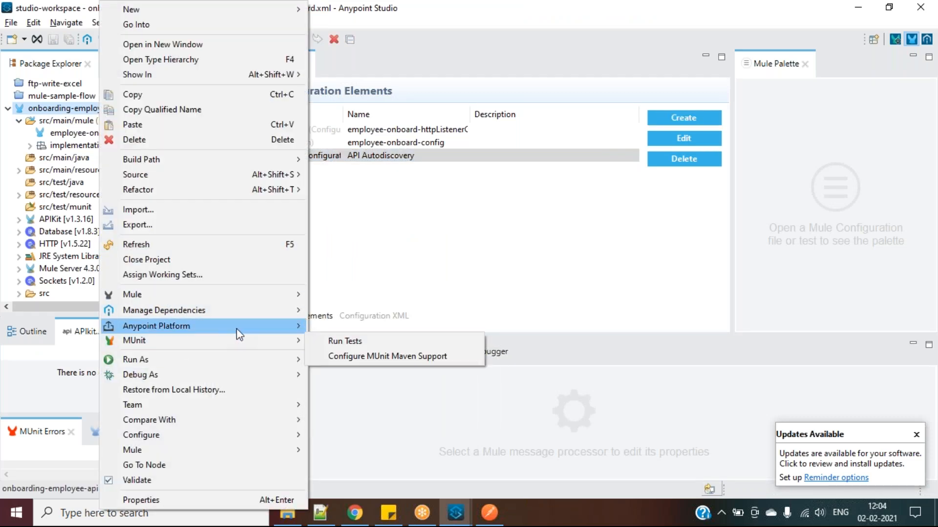
mouse_move(236, 329)
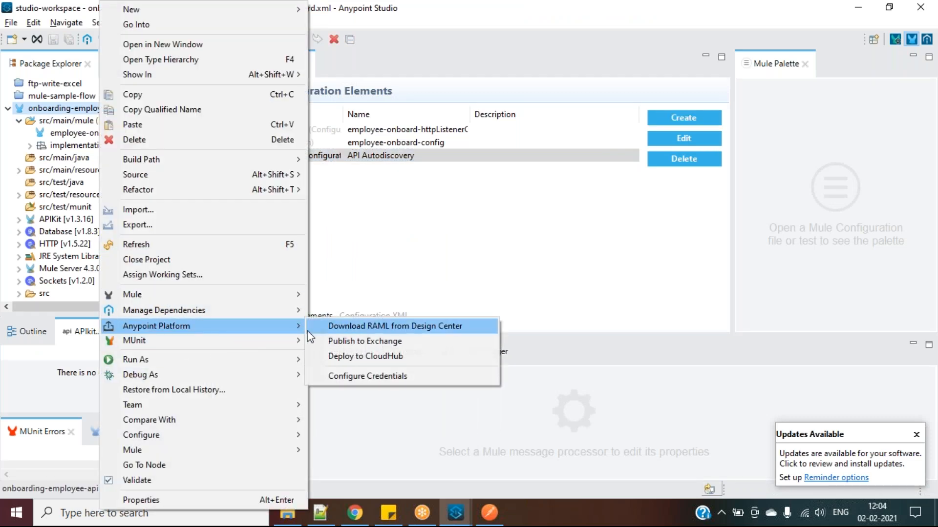
left_click(335, 356)
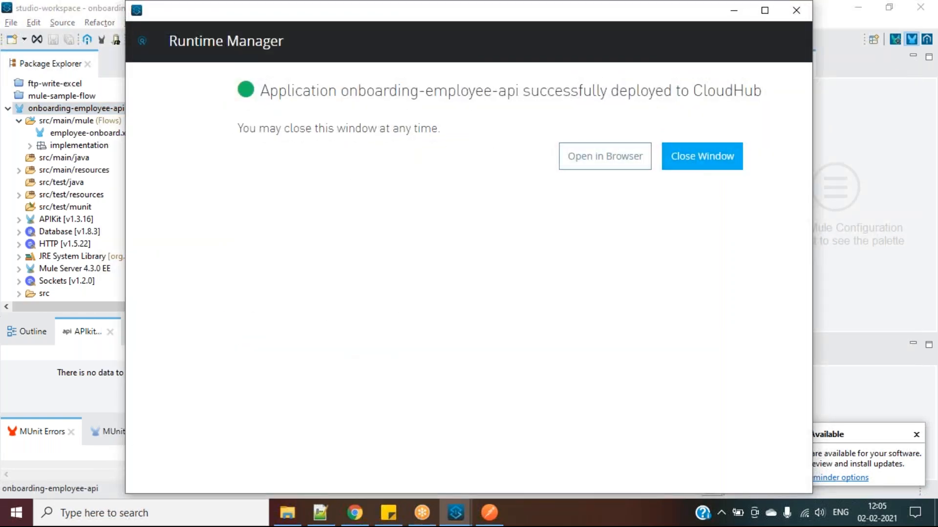
left_click(696, 157)
Redeploy to CloudHub with Overwrite Existing Application, maximize the deploy window, then return to API Manager
right_click(101, 110)
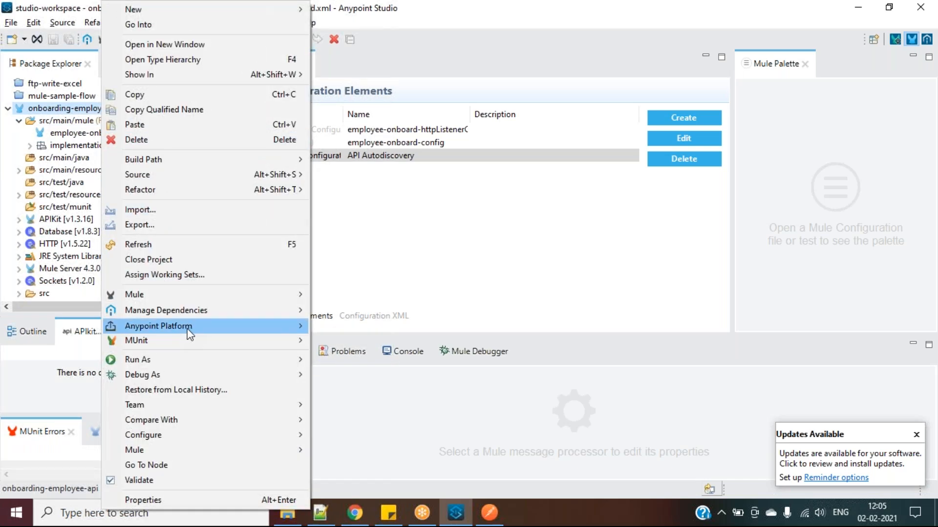
mouse_move(189, 335)
left_click(340, 356)
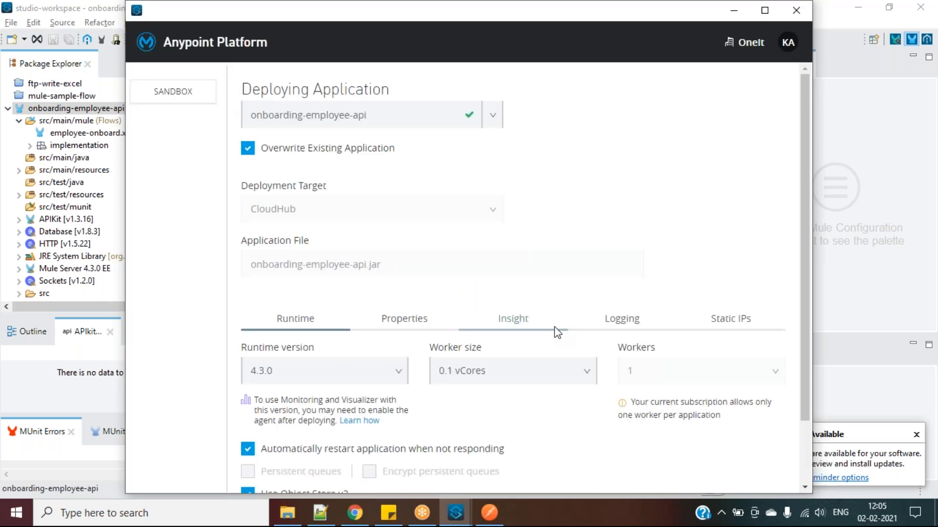
scroll(555, 327, "down", 2)
left_click(722, 446)
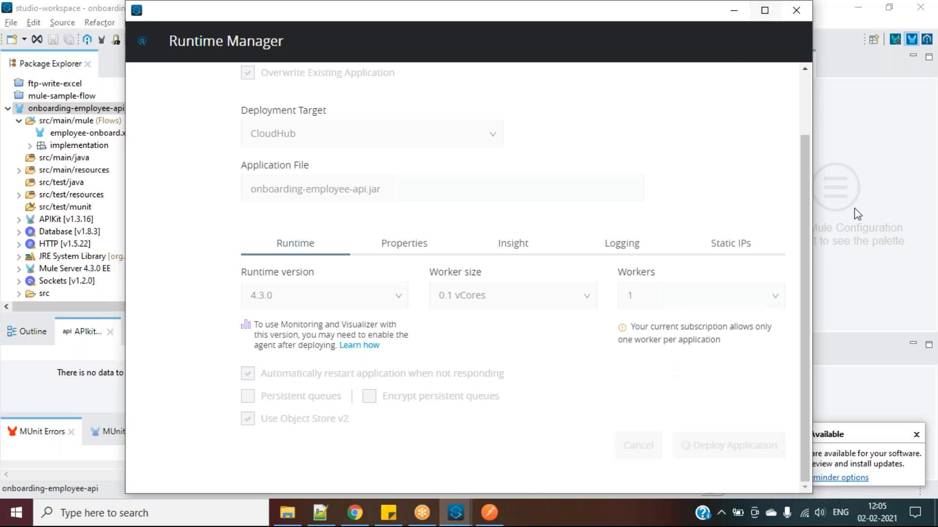
left_click_drag(813, 118, 891, 118)
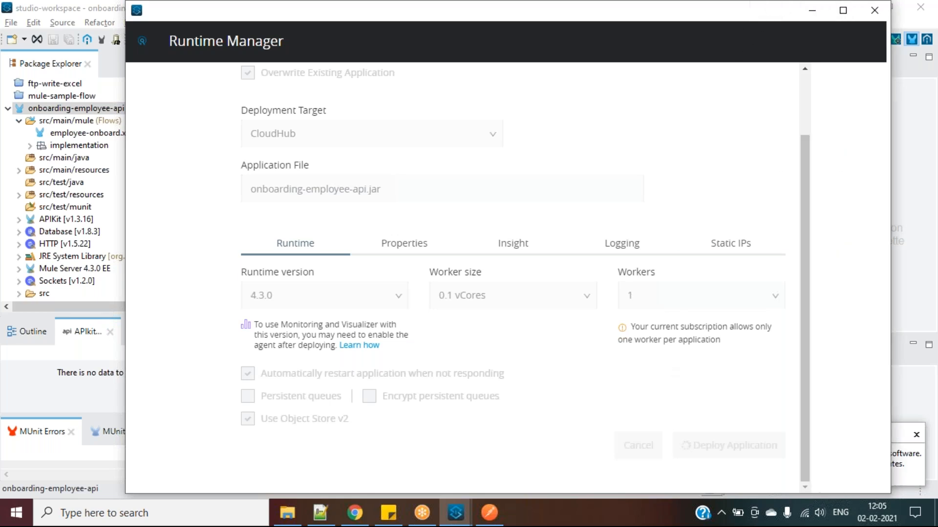
left_click(843, 10)
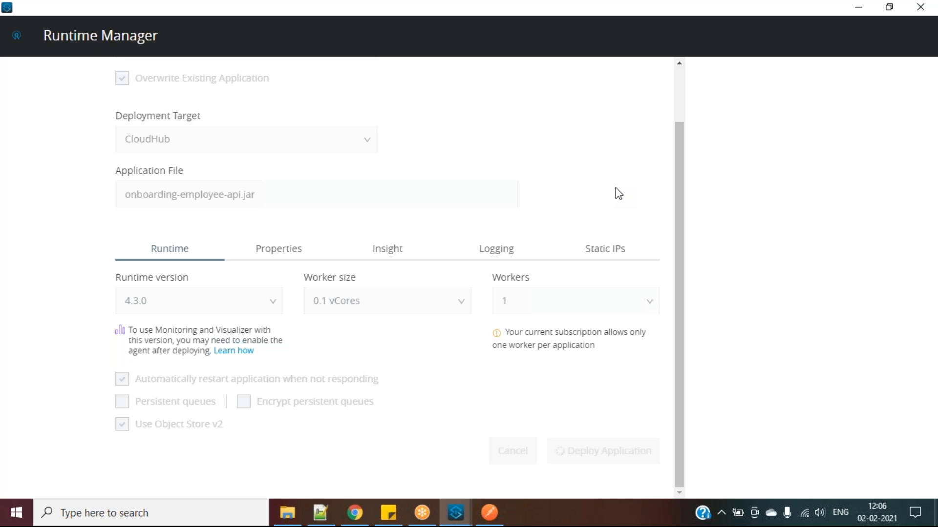
left_click(355, 513)
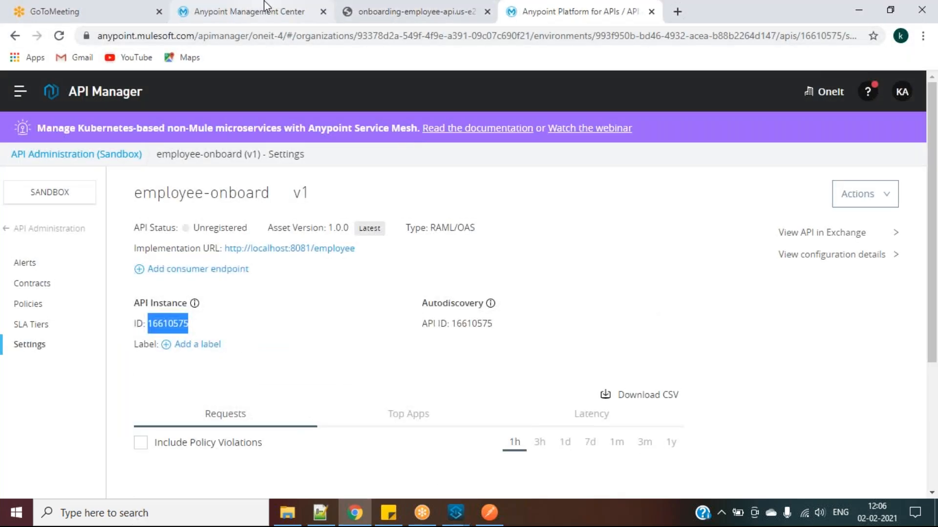
Reload the Runtime Manager applications list several times while the deploy runs
left_click(259, 12)
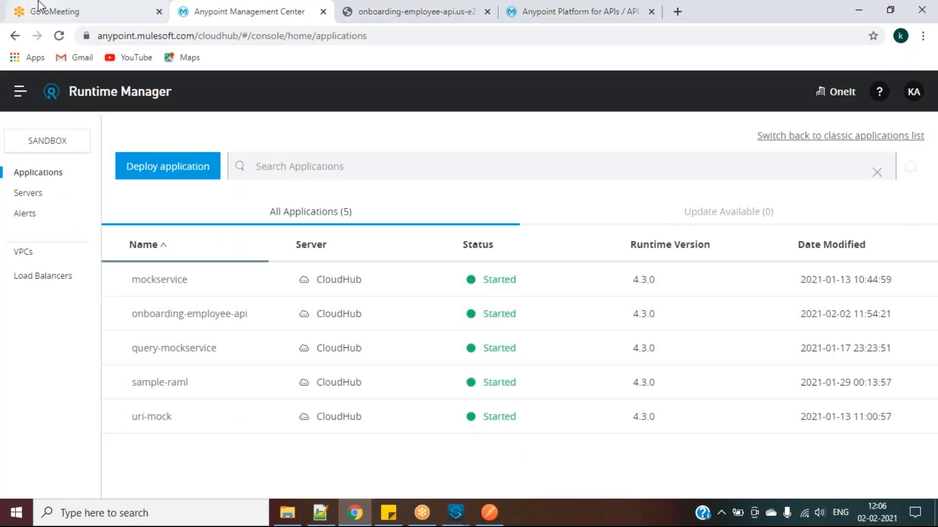
left_click(59, 36)
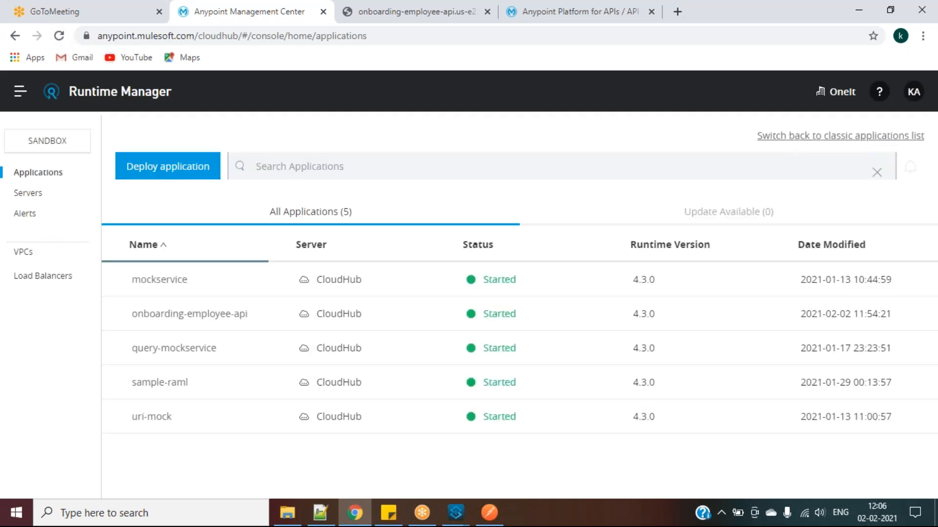
left_click(455, 512)
left_click(531, 442)
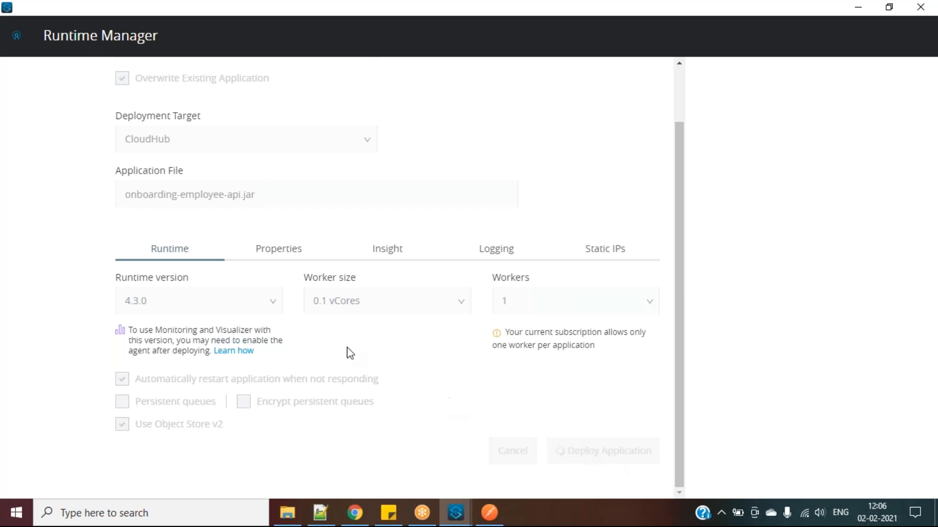
scroll(347, 346, "up", 3)
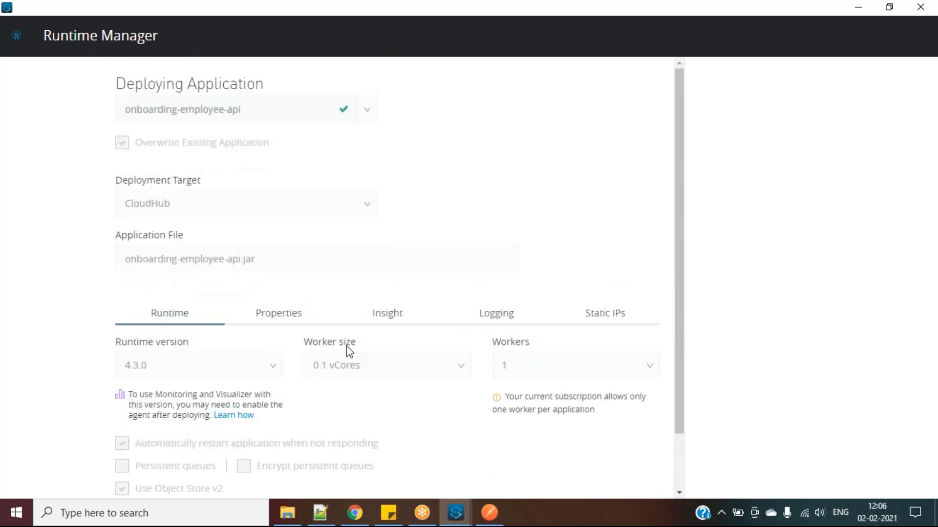
left_click(355, 512)
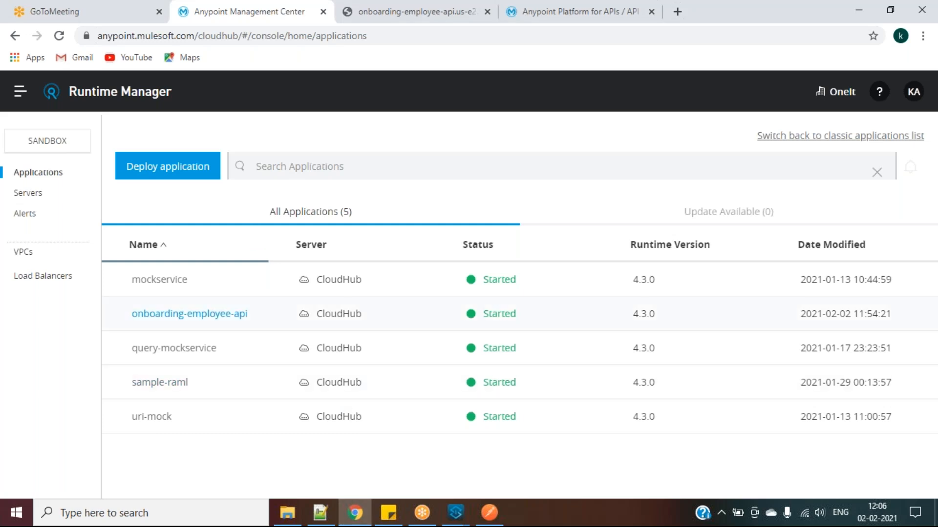
left_click(59, 35)
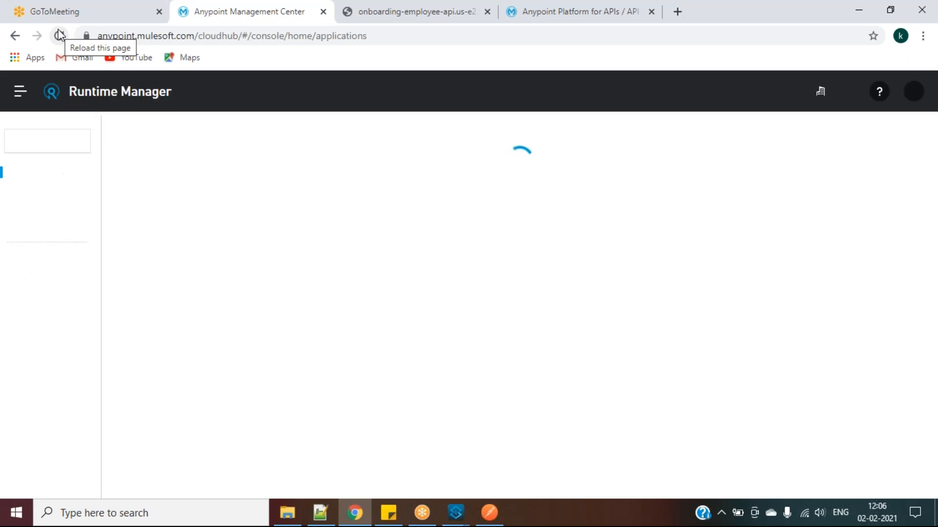
left_click(59, 36)
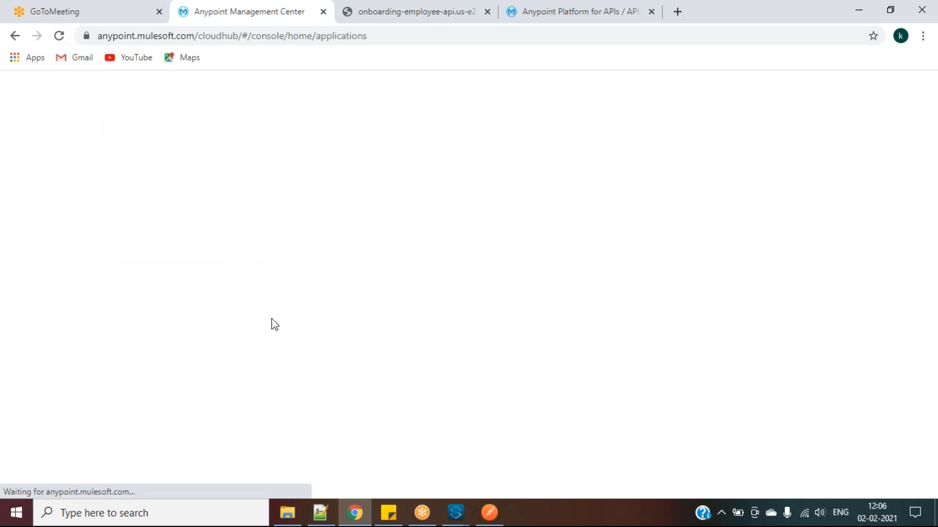
Restore the deploy window from full screen and return to the Studio workspace
mouse_move(455, 514)
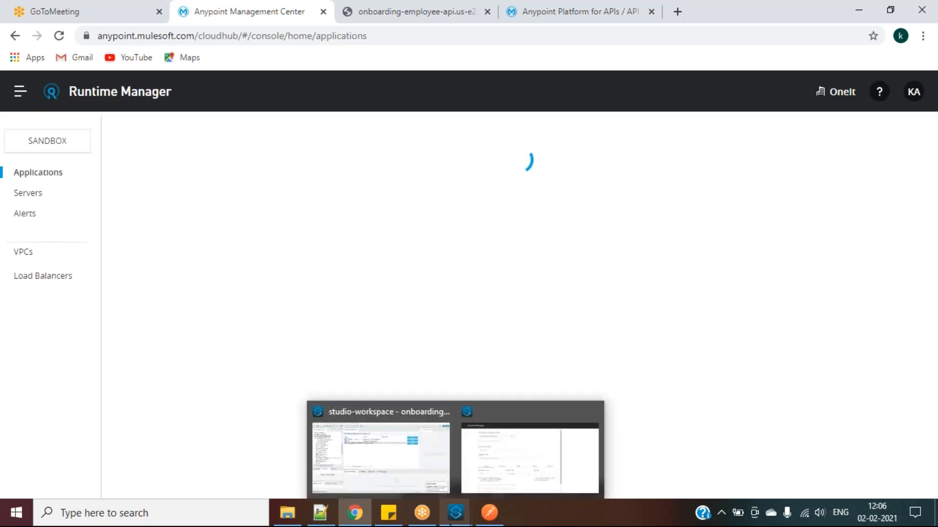
left_click(517, 477)
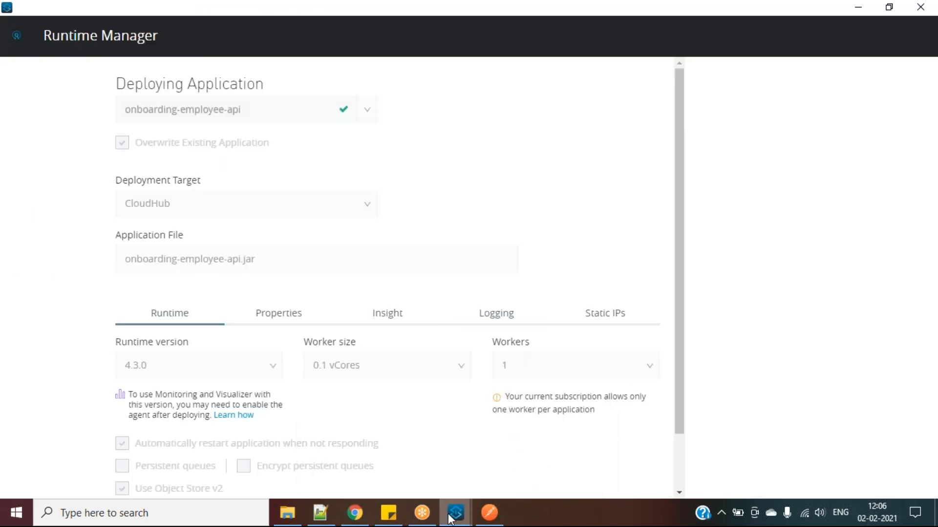
mouse_move(355, 513)
left_click(415, 434)
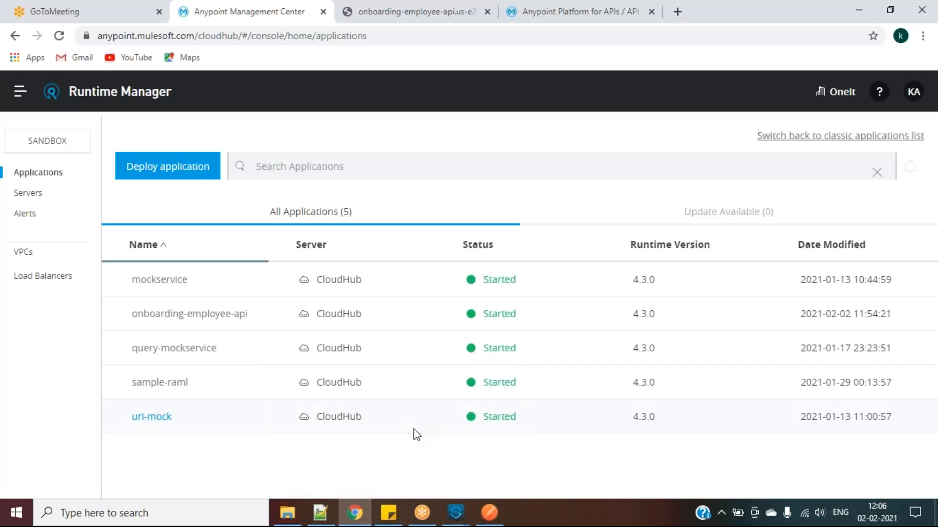
mouse_move(456, 513)
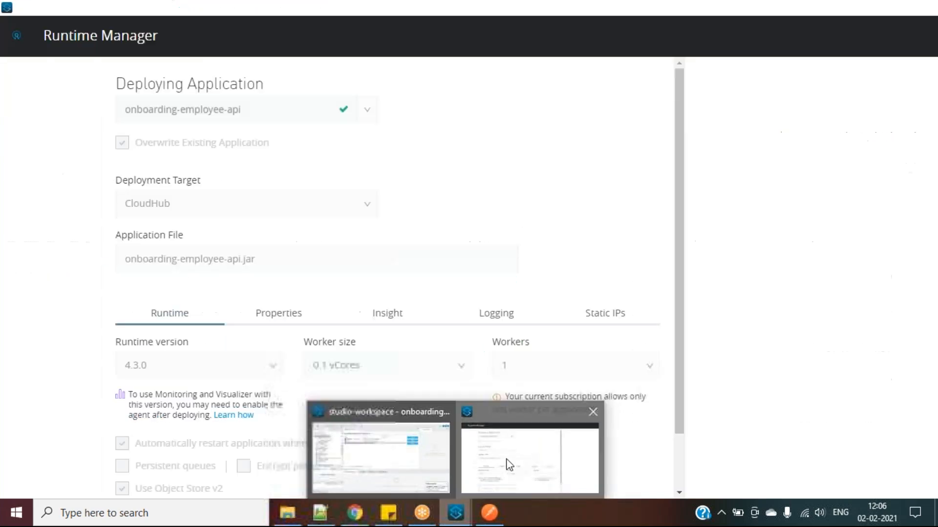
left_click(509, 465)
left_click(893, 13)
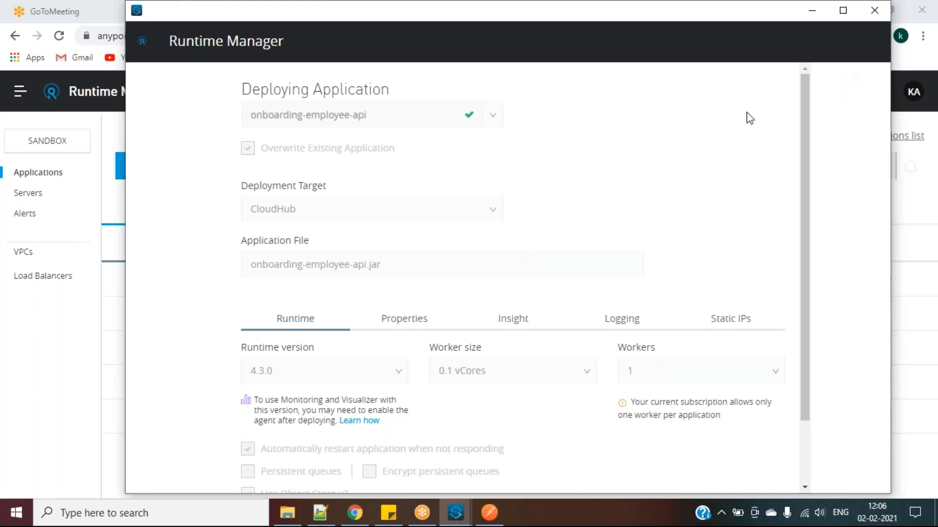
mouse_move(455, 513)
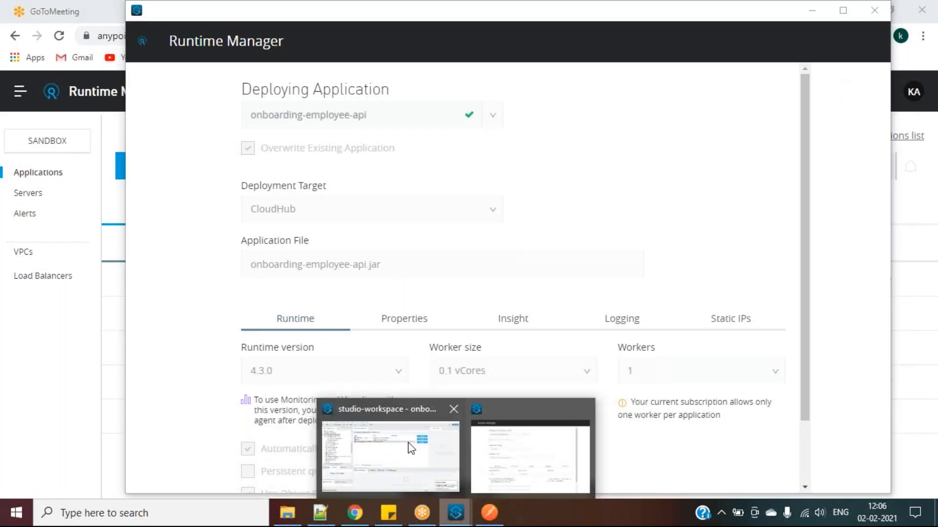
left_click(390, 433)
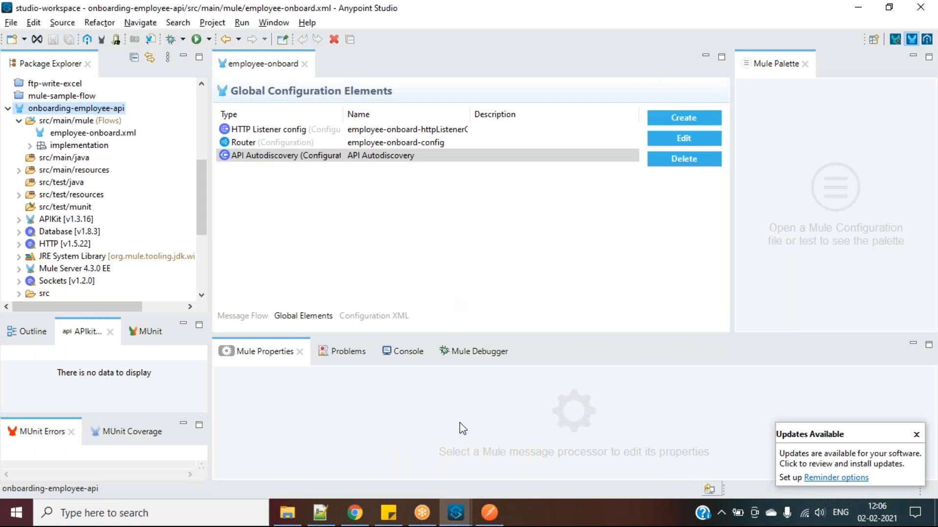
Deploy onboarding-employee-api to CloudHub from the Deploying Application window
left_click(458, 524)
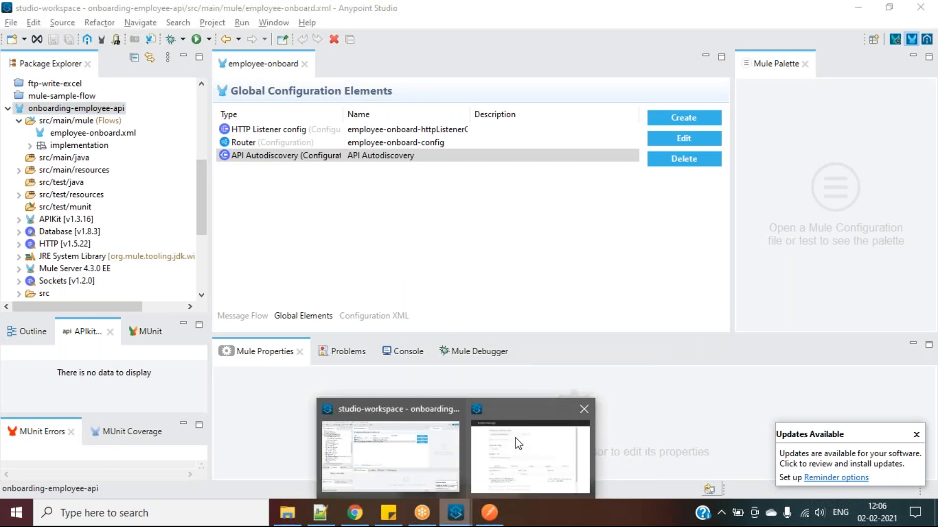
left_click(524, 442)
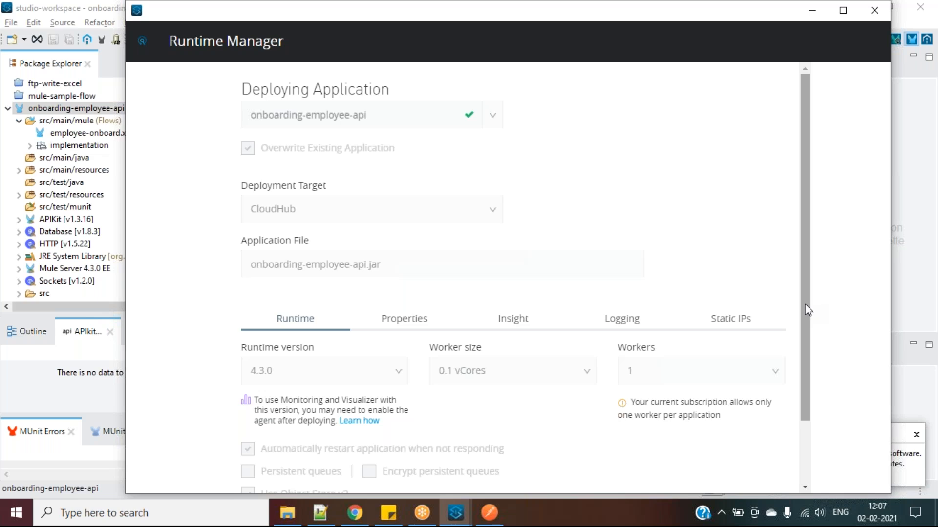
left_click_drag(806, 310, 809, 383)
left_click(742, 447)
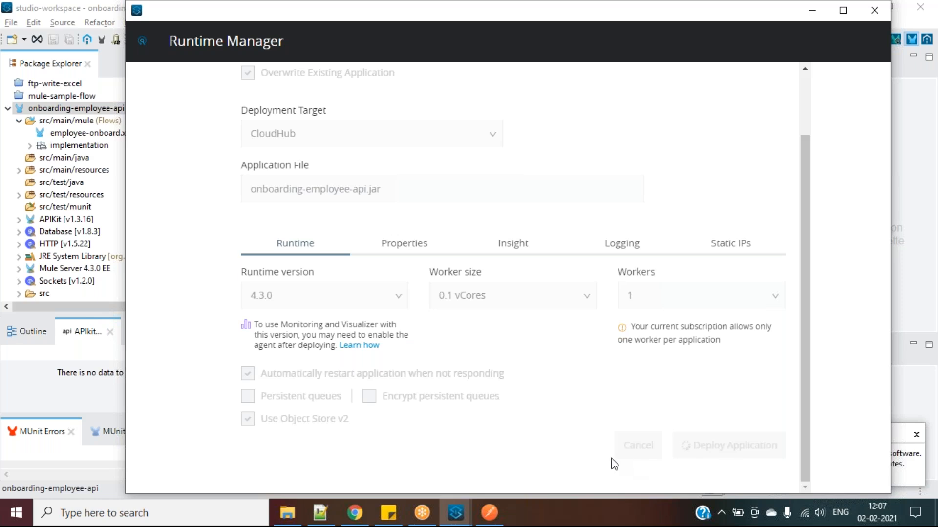
Reload the Runtime Manager applications list and open the onboarding-employee-api dashboard
mouse_move(354, 521)
left_click(815, 10)
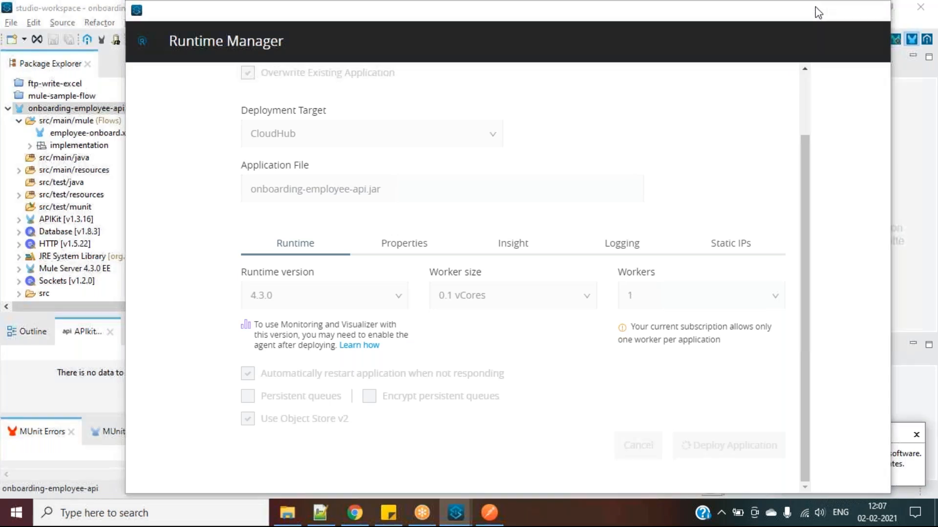
left_click(355, 513)
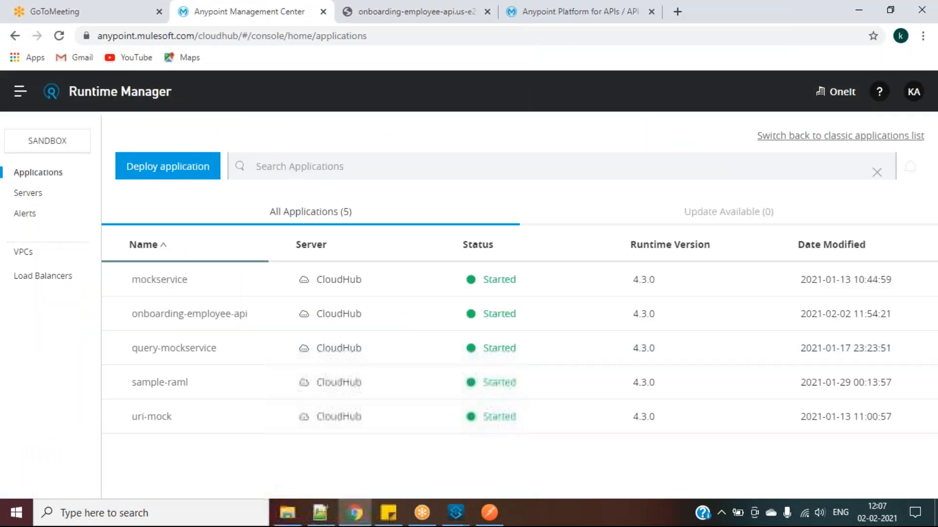
left_click(58, 35)
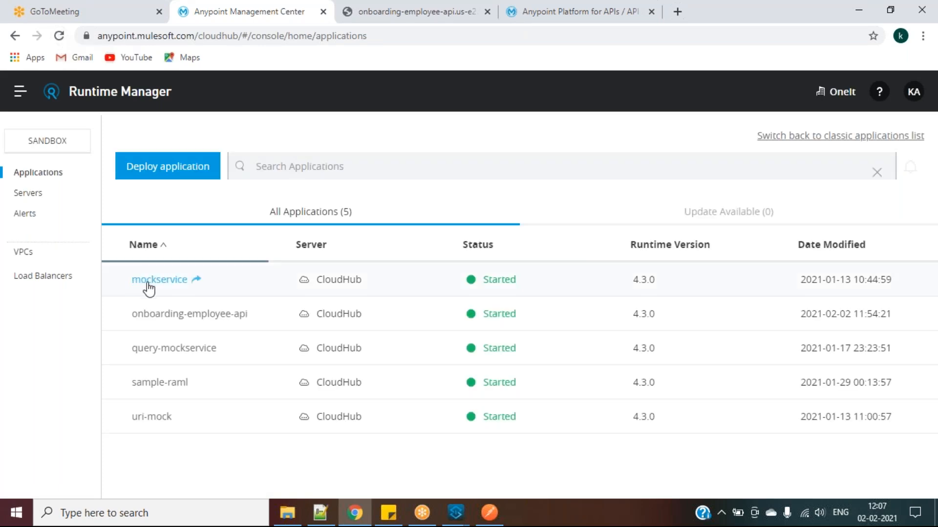
left_click(178, 315)
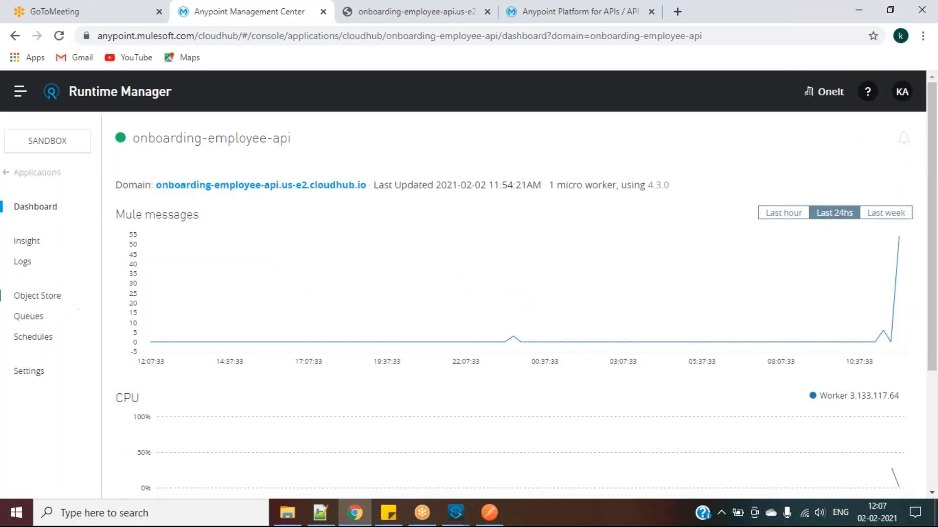
Open onboarding-employee-api's logs and highlight API id 16610545 in the Mule 4 compatibility warning
left_click(32, 266)
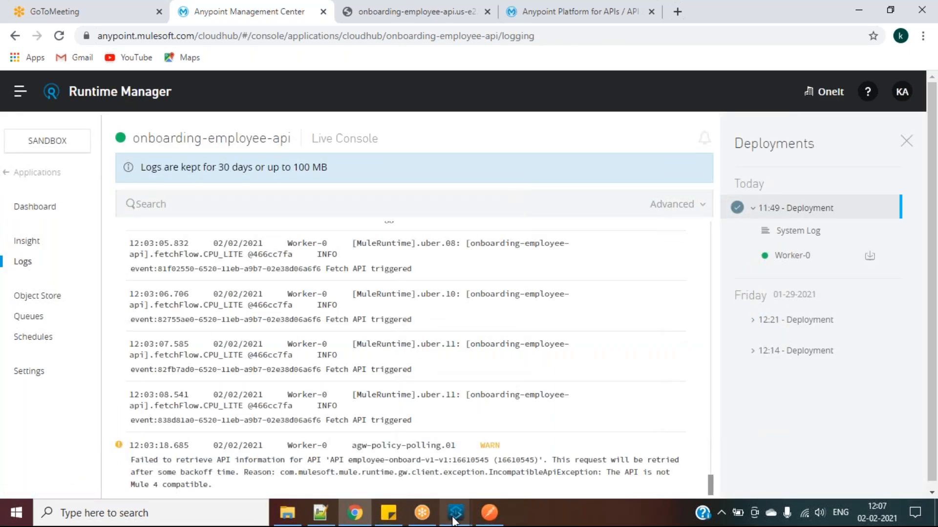
mouse_move(455, 512)
left_click(552, 459)
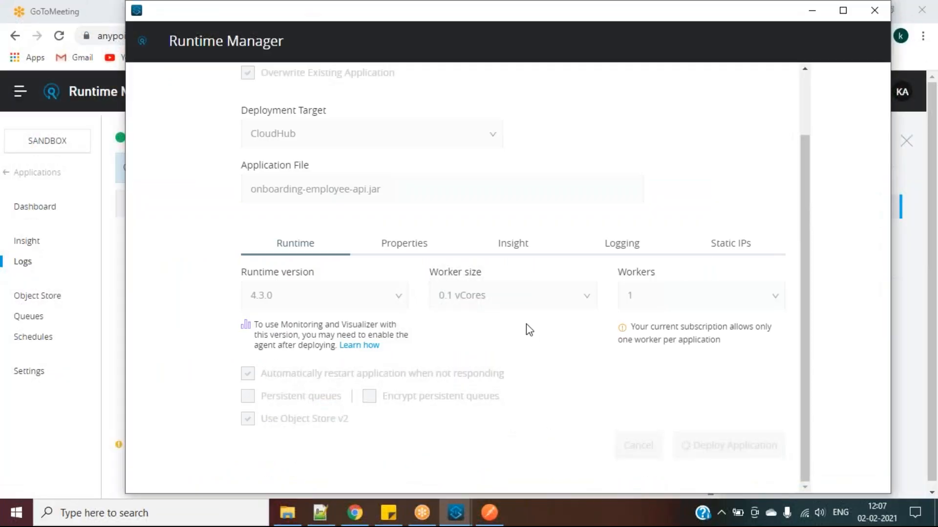
scroll(526, 324, "up", 2)
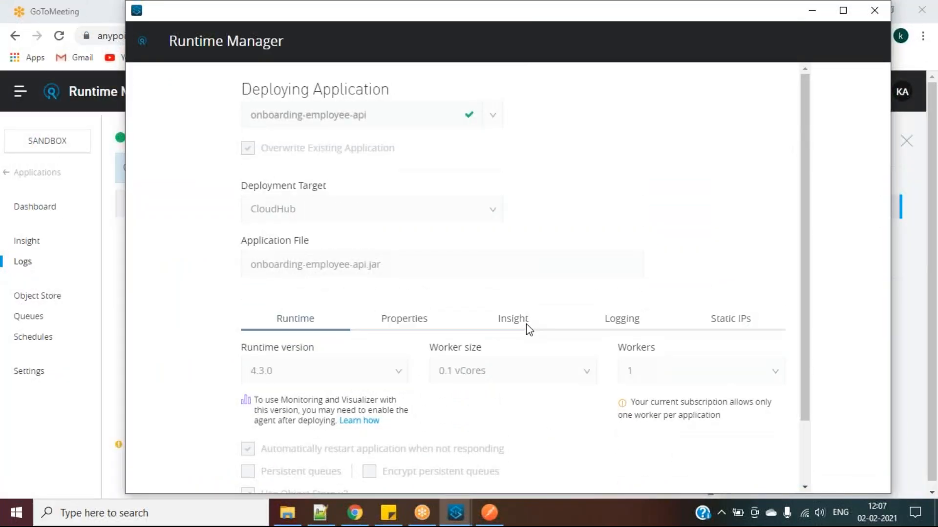
scroll(526, 324, "down", 2)
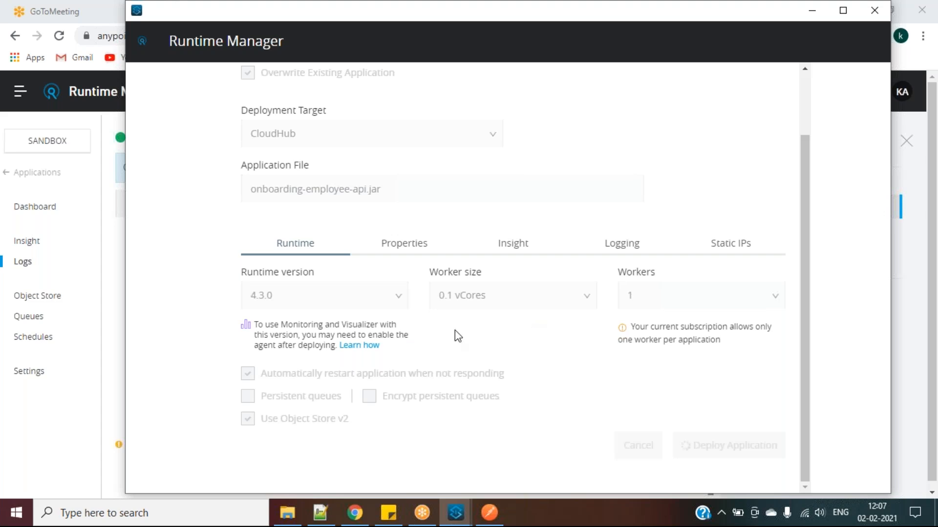
left_click(58, 435)
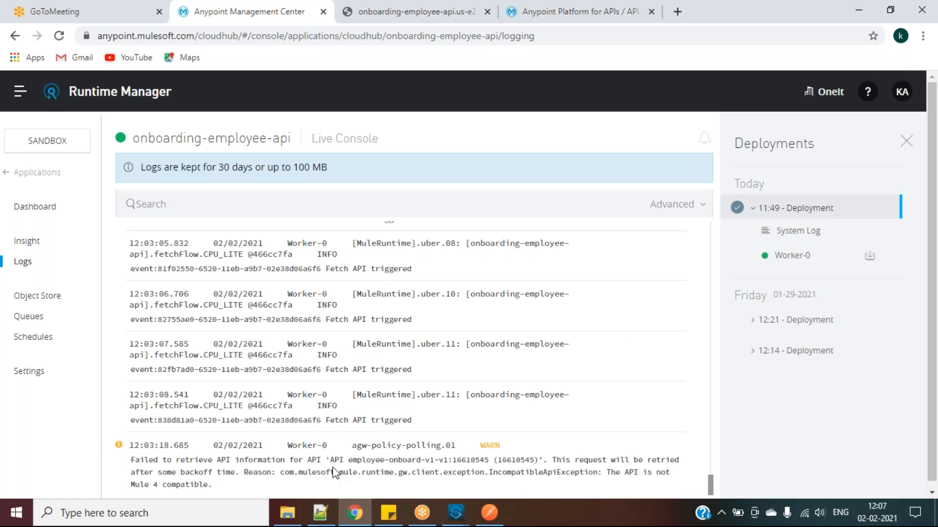
left_click_drag(521, 460, 534, 459)
Check that Studio's API Autodiscovery API Id is 16610575, closing the settings unchanged
mouse_move(455, 523)
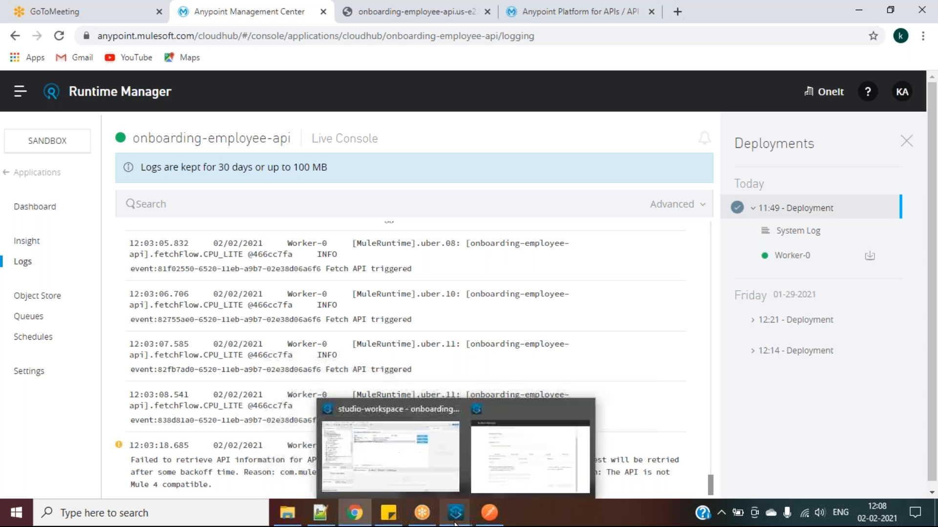
left_click(404, 466)
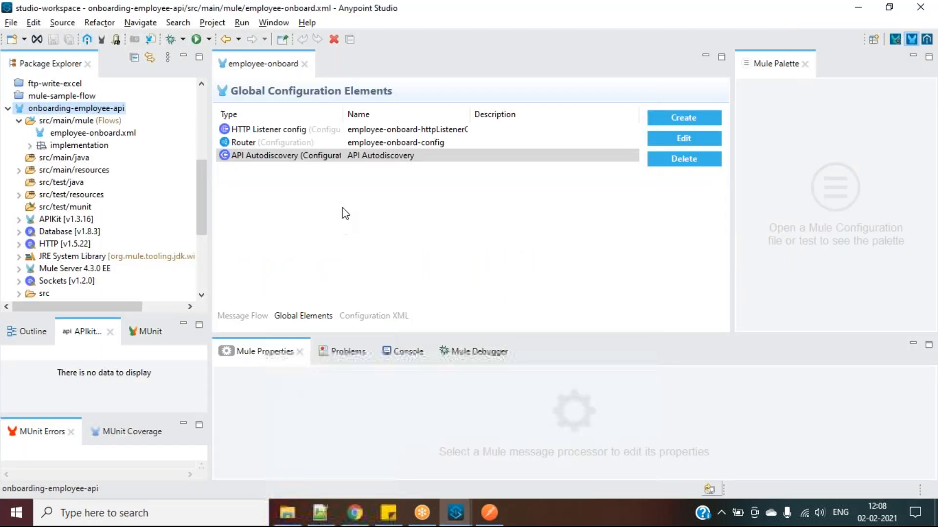
left_click(663, 140)
left_click(396, 125)
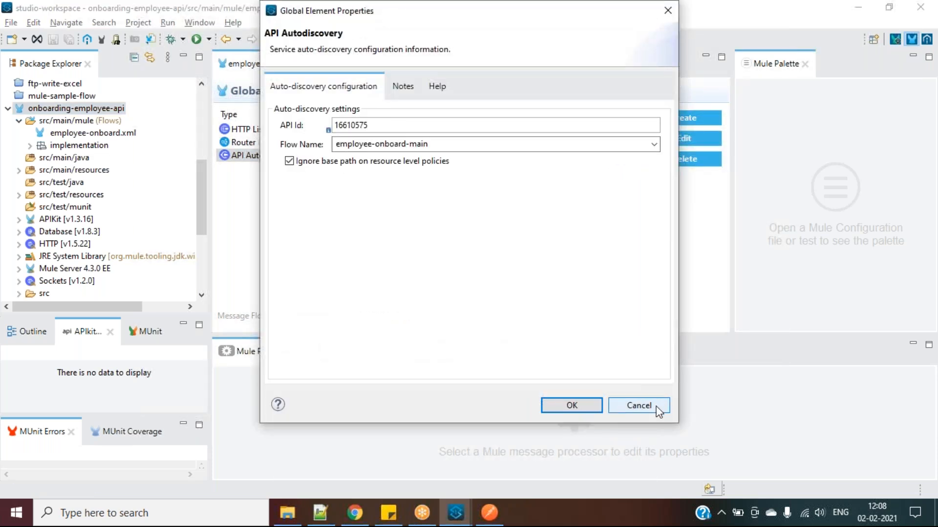
left_click(638, 406)
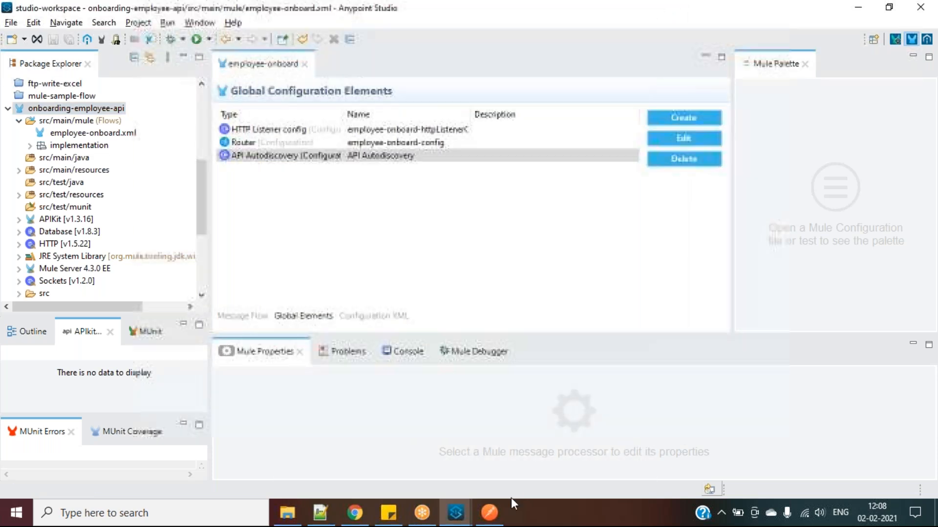
Review the deploy dialog: onboarding-employee-api, Overwrite Existing Application, CloudHub target
mouse_move(468, 519)
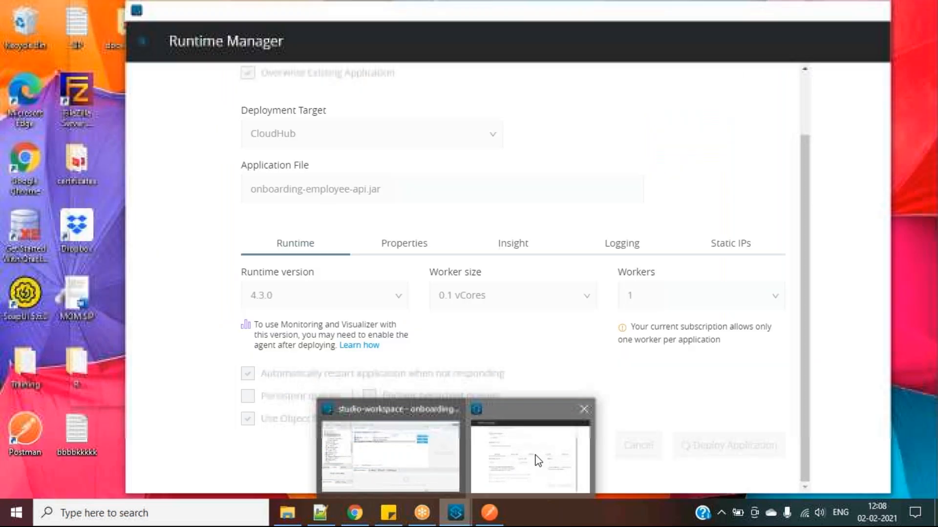
left_click(536, 458)
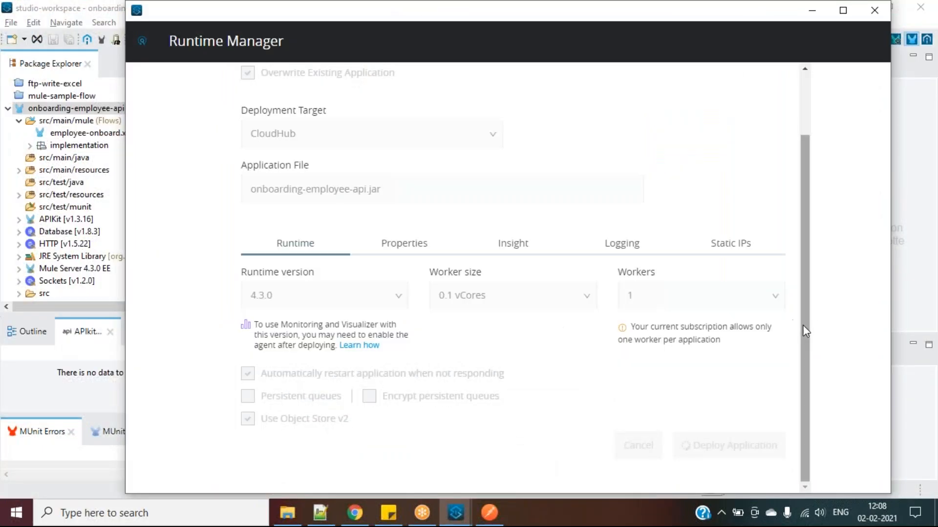
left_click_drag(806, 332, 794, 220)
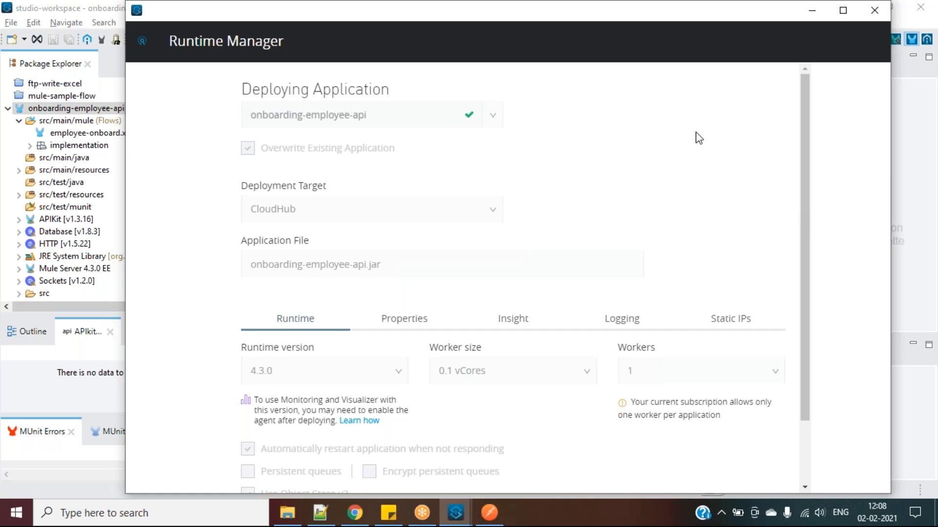
scroll(706, 286, "down", 2)
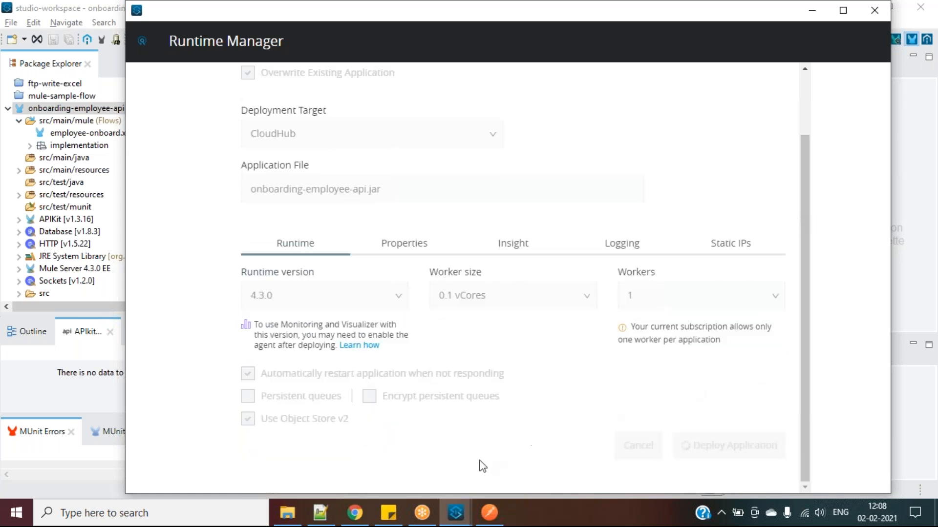
Clear the warning highlight in the browser logs and return to the deployment dialog
mouse_move(364, 523)
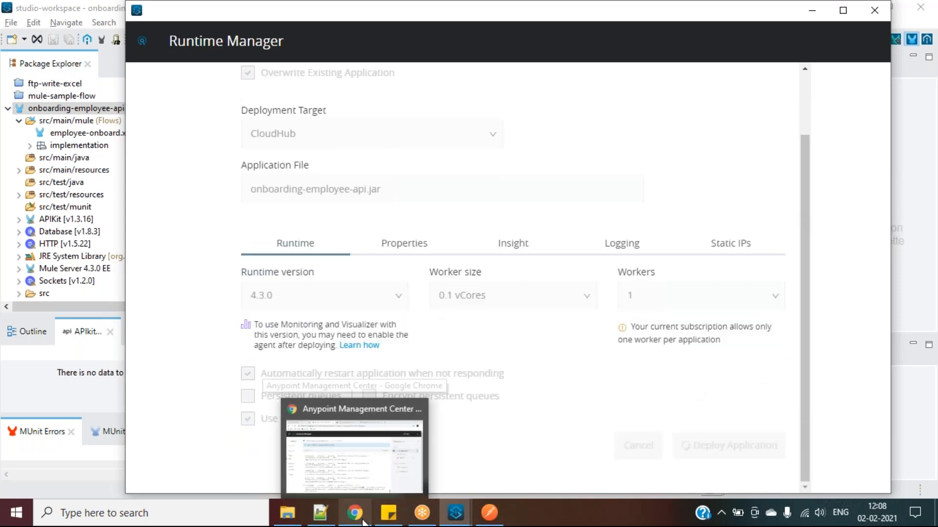
left_click(364, 522)
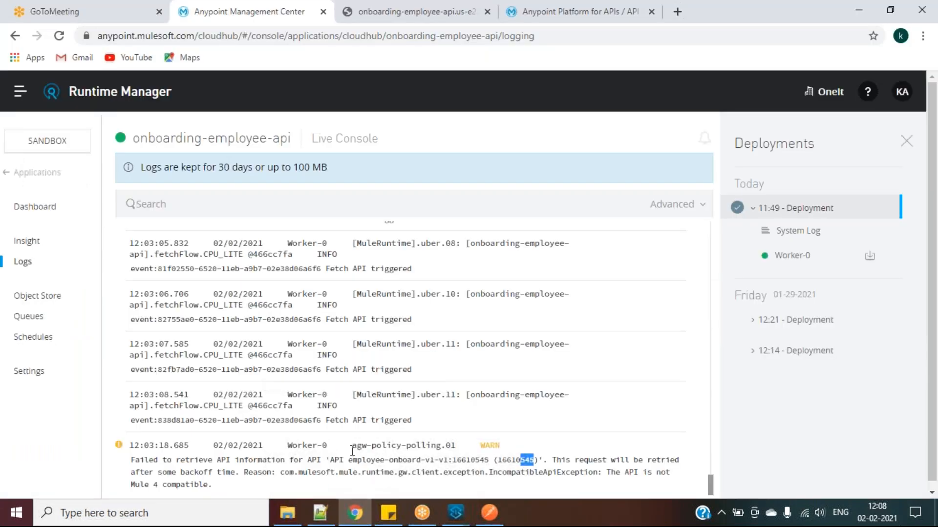
left_click(315, 435)
left_click(455, 513)
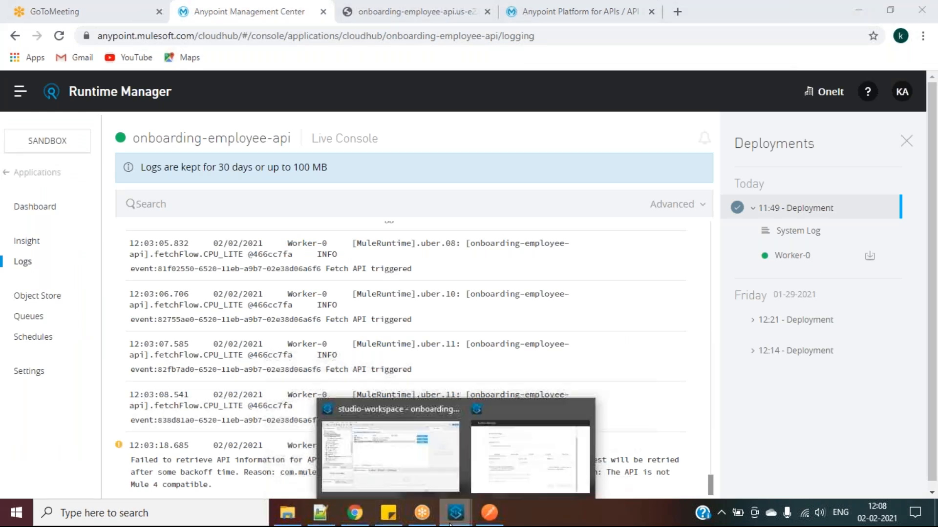
left_click(511, 471)
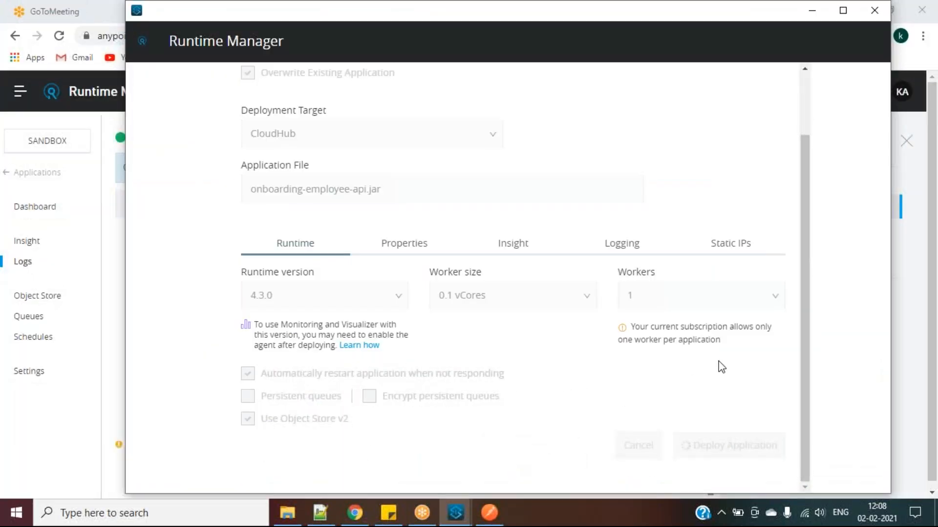
left_click_drag(808, 369, 831, 324)
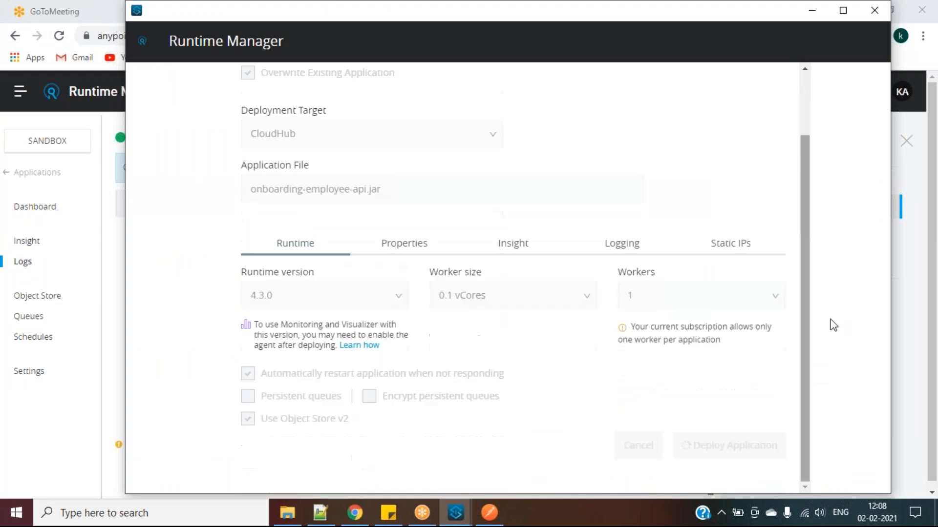
Deploy onboarding-employee-api to CloudHub and follow it as Updating in the browser's applications list
left_click(913, 259)
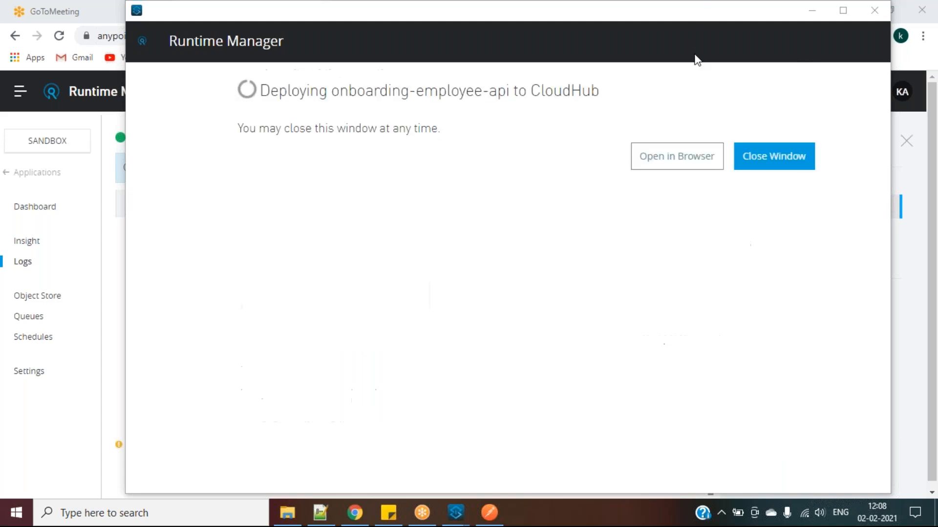
left_click(684, 161)
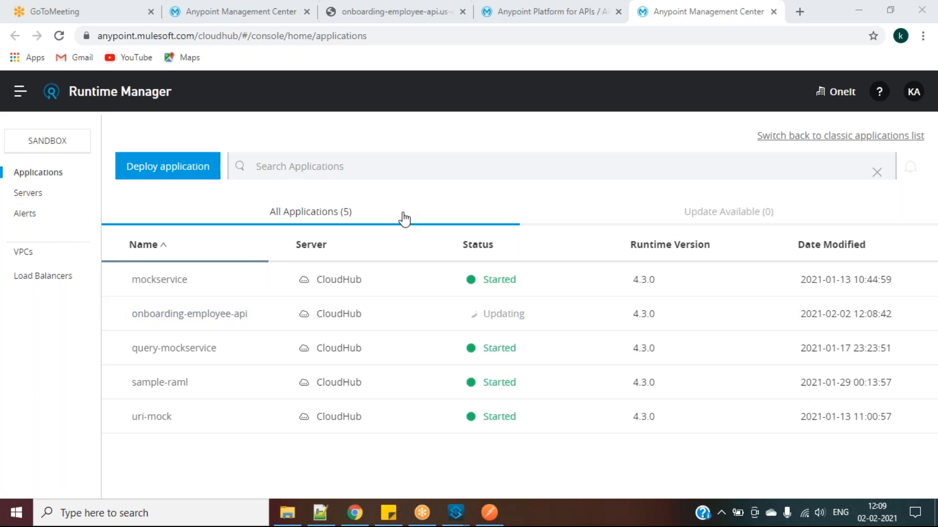
Compare API Manager's instance ID 16610575 with the 16610545 ID in the log's 'not Mule 4 compatible' warning
left_click(520, 7)
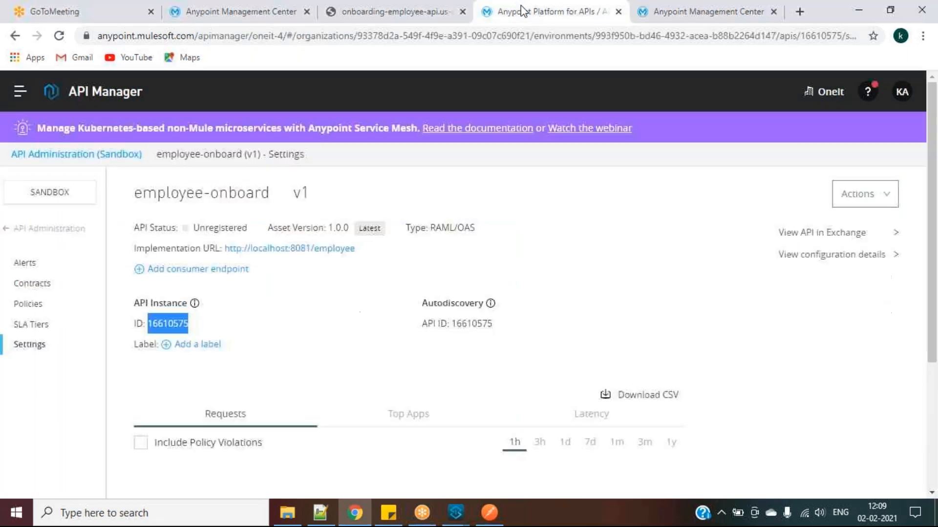
left_click(228, 16)
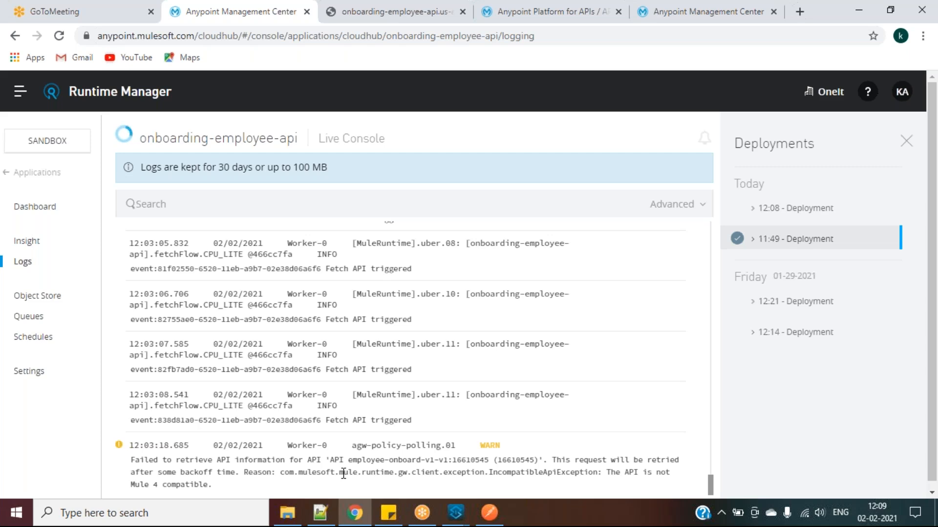
left_click_drag(329, 462, 345, 472)
left_click(574, 459)
left_click_drag(604, 475, 375, 485)
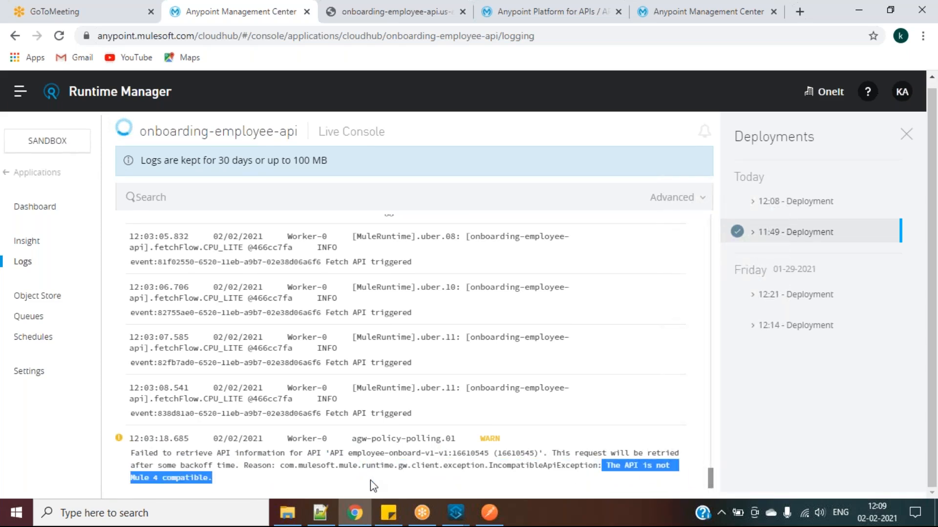
left_click(370, 479)
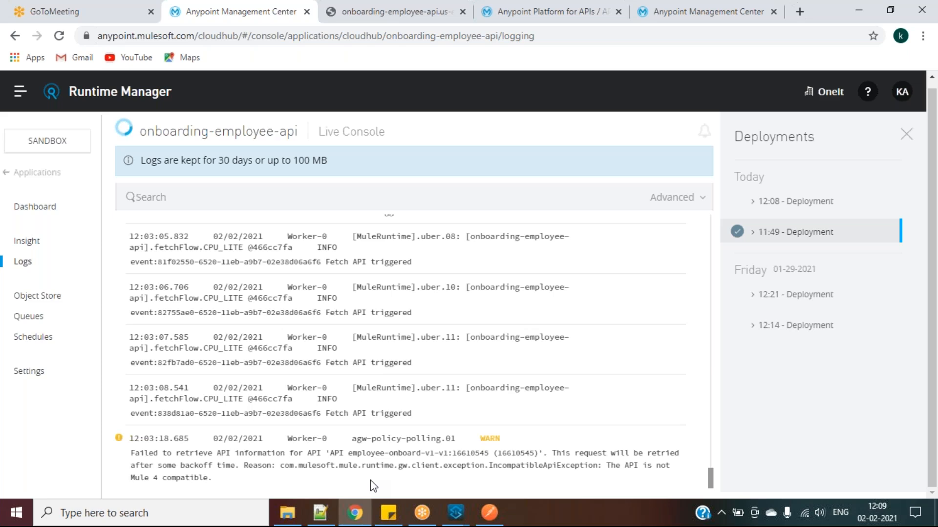
left_click(565, 13)
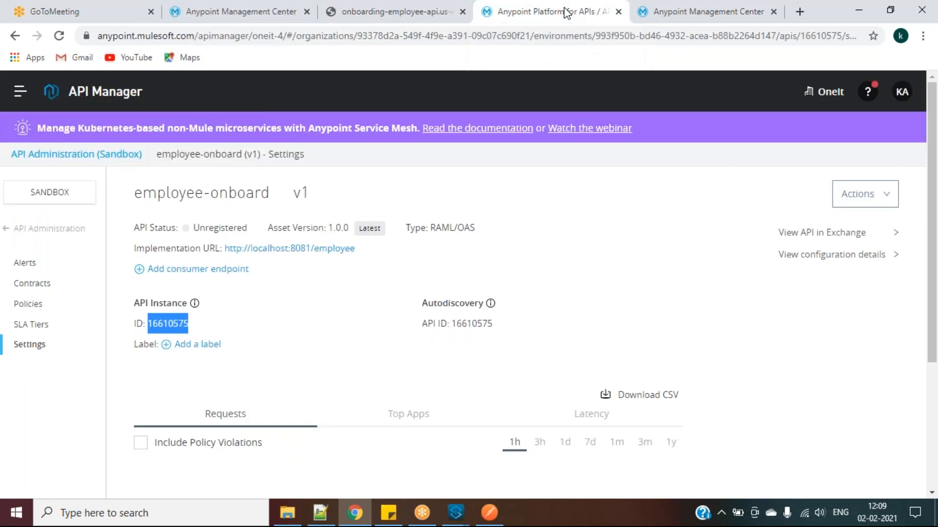
left_click(218, 5)
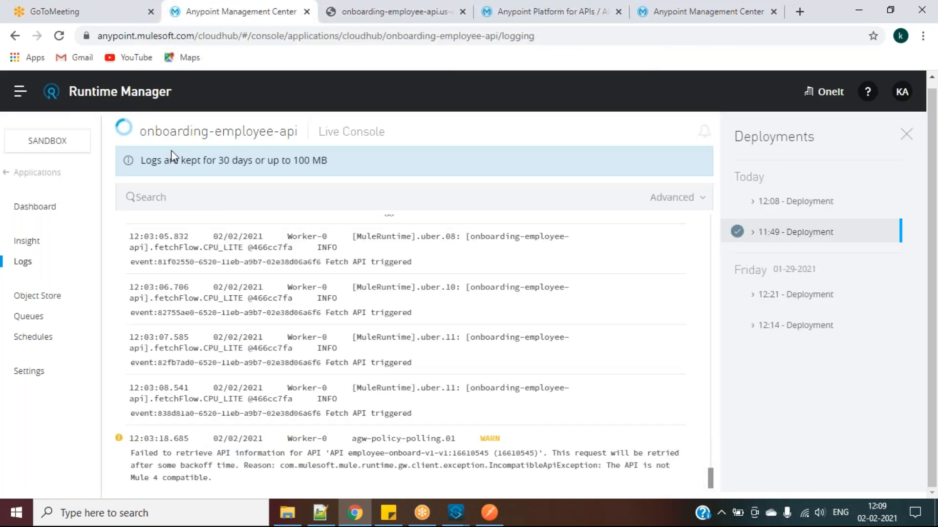
left_click(20, 92)
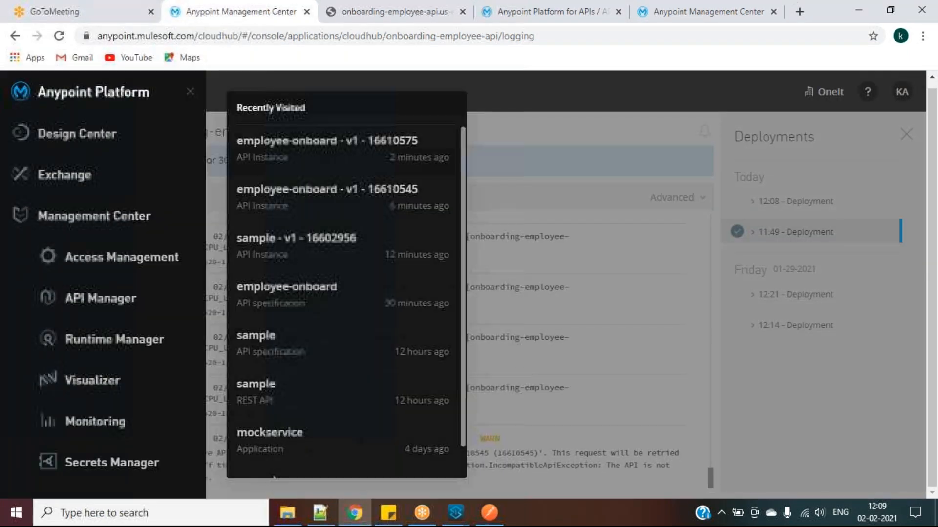
left_click(190, 93)
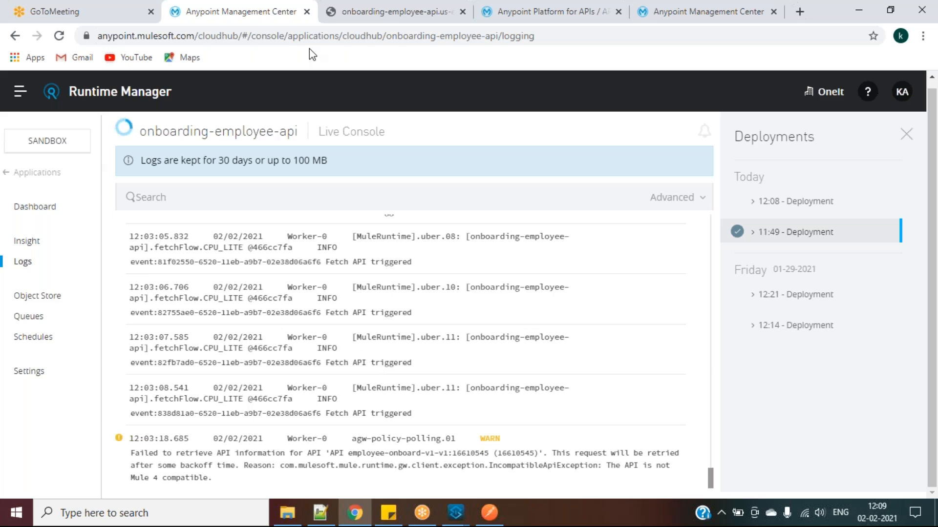
Close the app-URL tab and the duplicate Management Center tab
left_click(463, 12)
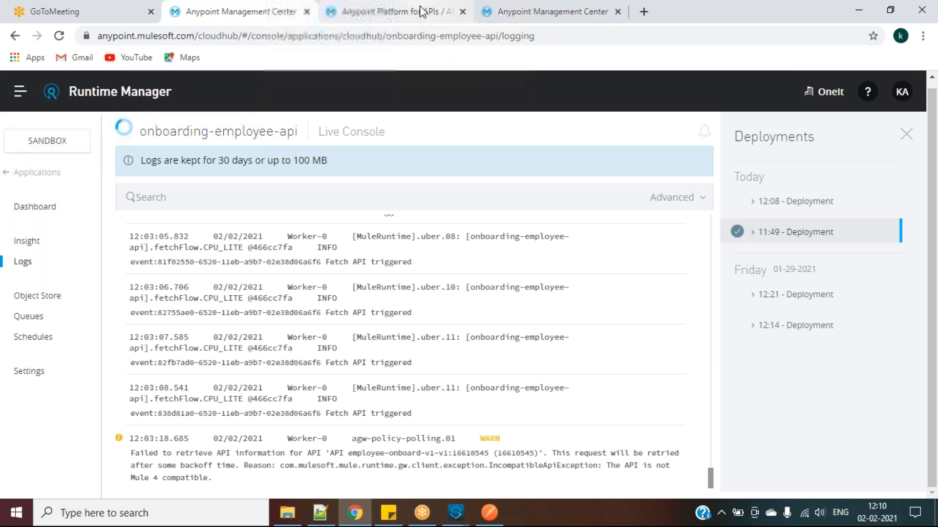
left_click(423, 11)
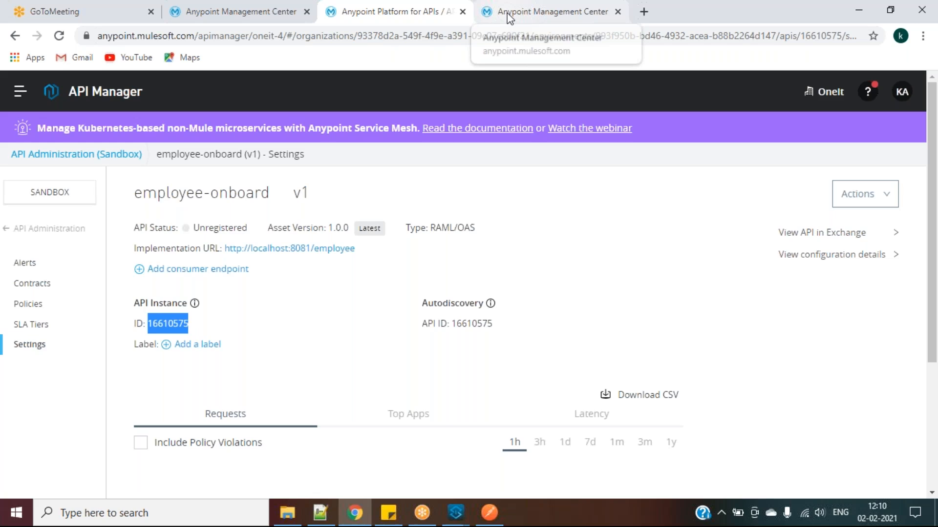
left_click(507, 12)
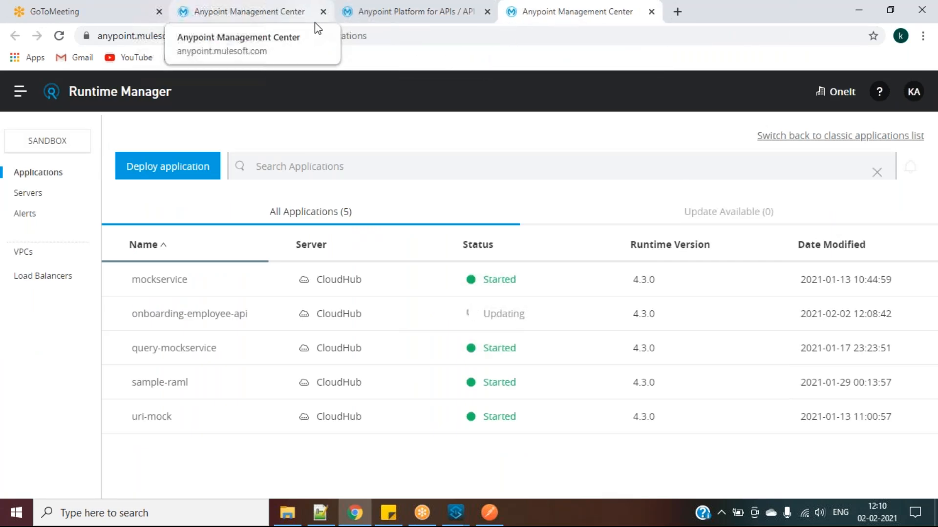
left_click(323, 12)
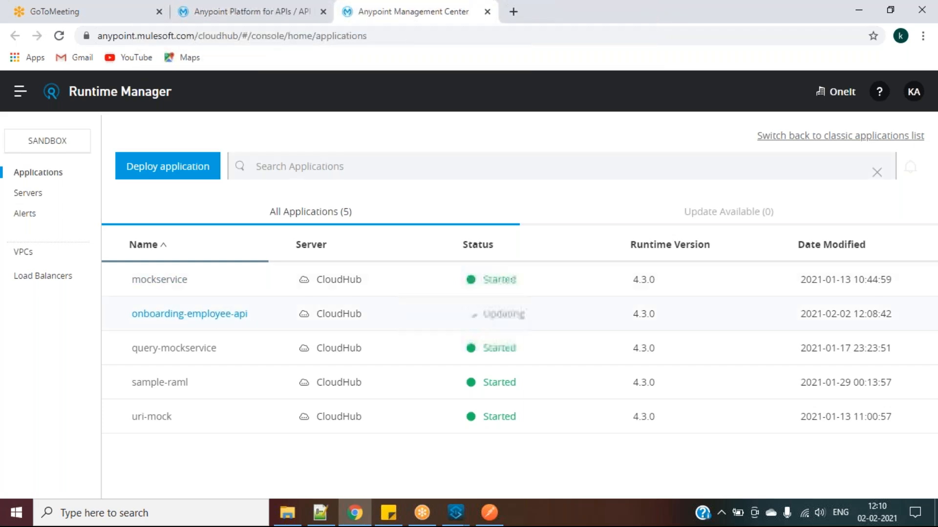
Open onboarding-employee-api's logs, showing the 12:10 start with the analytics-policy-16610575 policy
left_click(217, 315)
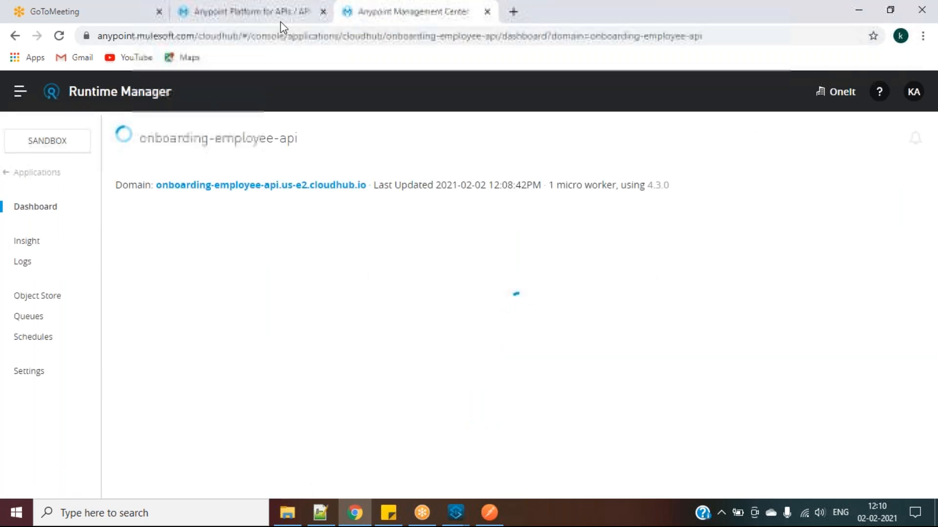
left_click(280, 16)
scroll(359, 337, "down", 3)
scroll(358, 336, "up", 3)
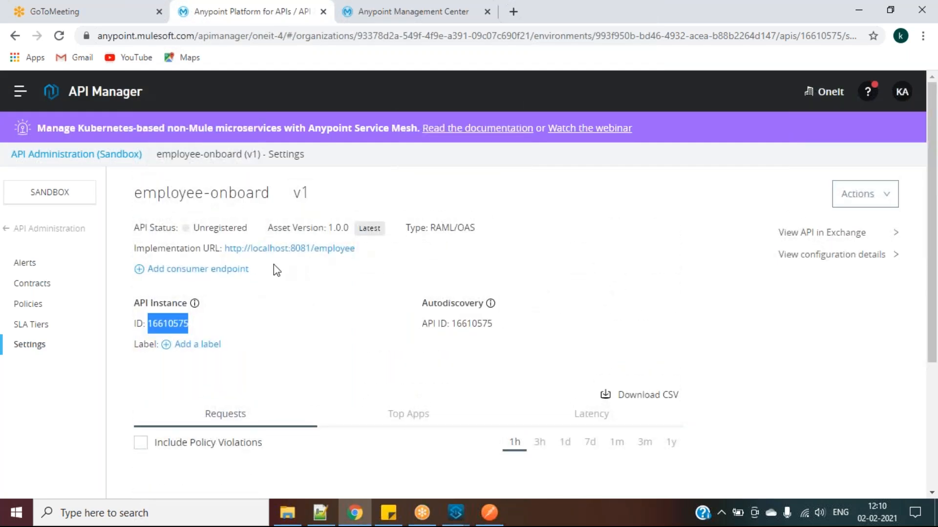
left_click(394, 11)
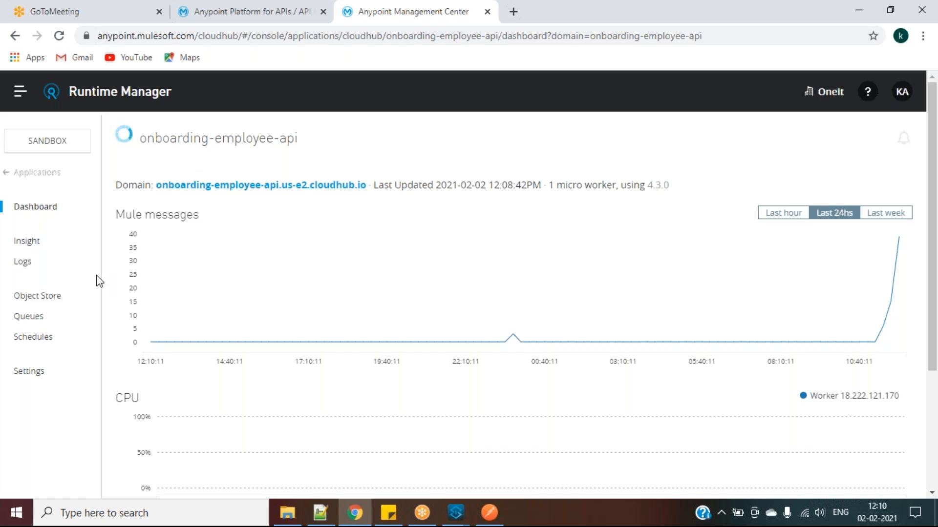
left_click(23, 263)
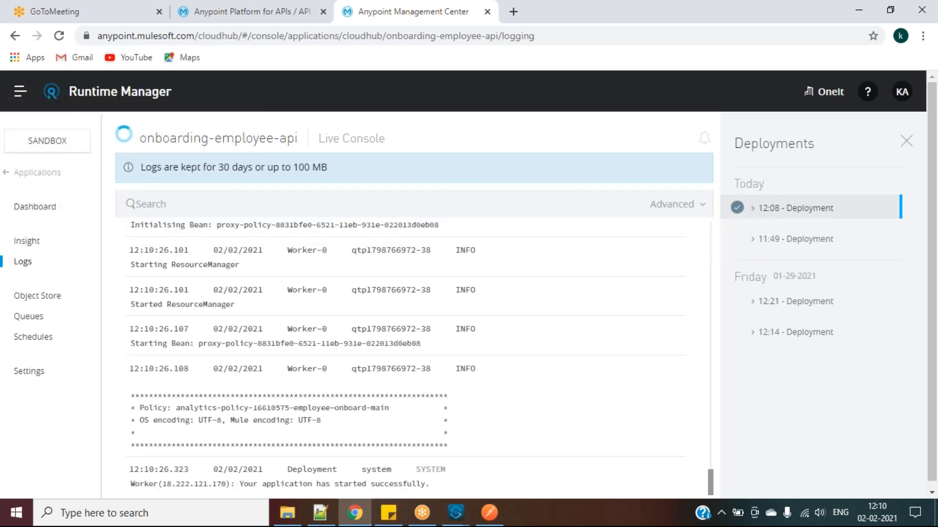
left_click(283, 10)
left_click(59, 36)
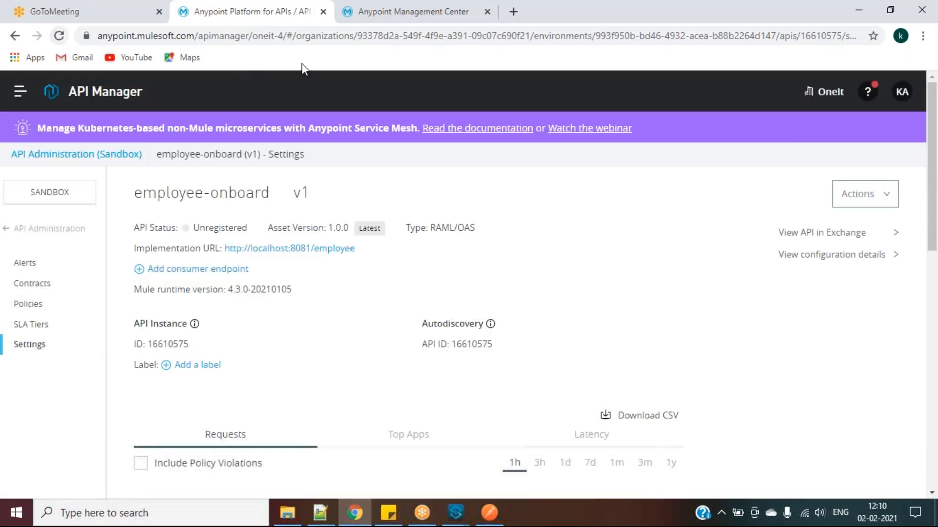
left_click(401, 19)
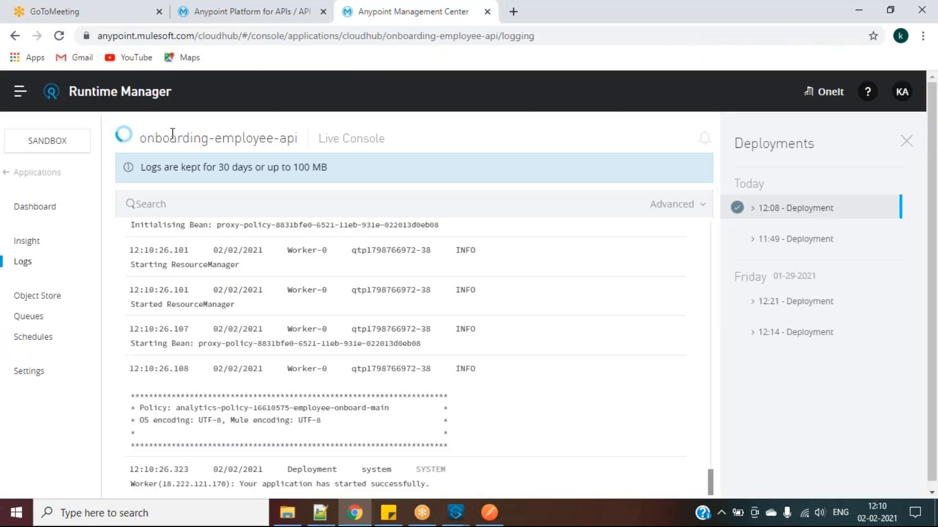
left_click(277, 14)
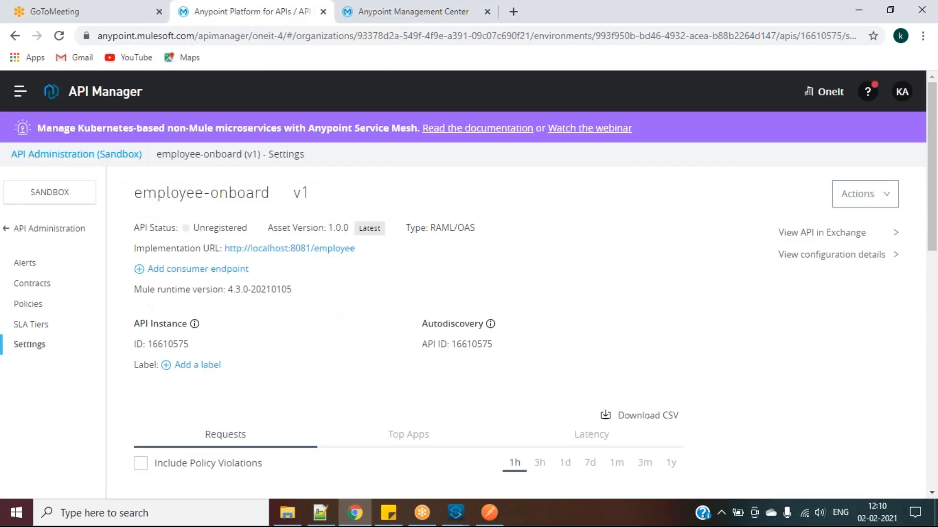
left_click(36, 229)
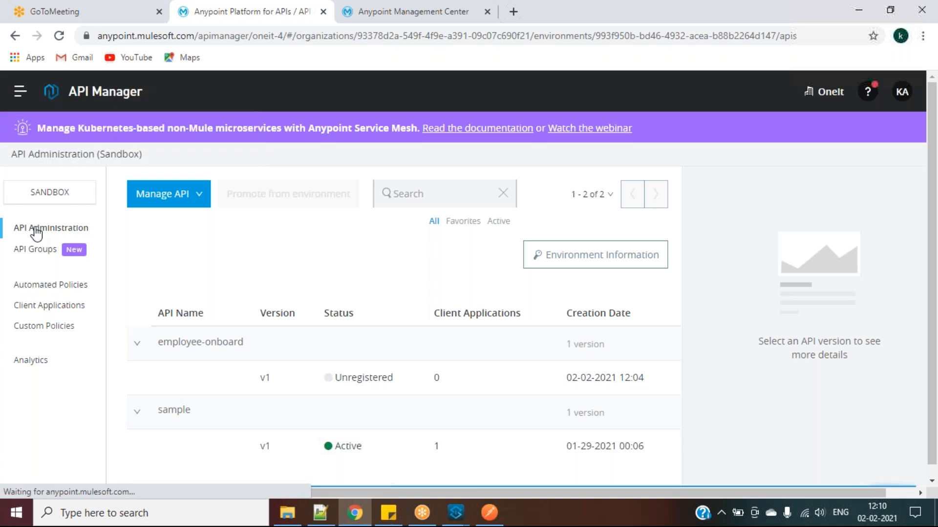
left_click(425, 15)
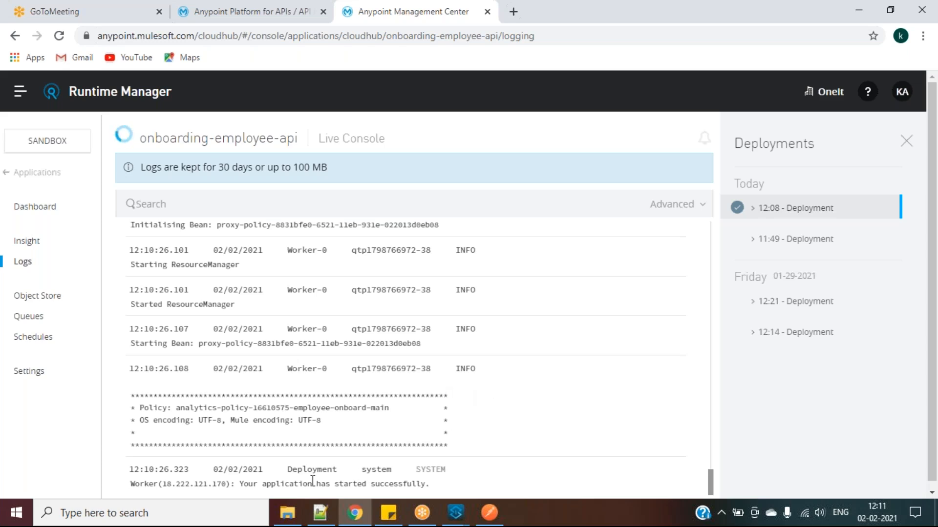
Highlight the log lines showing onboarding-employee-api started successfully, through the policy banner
left_click_drag(241, 484, 389, 373)
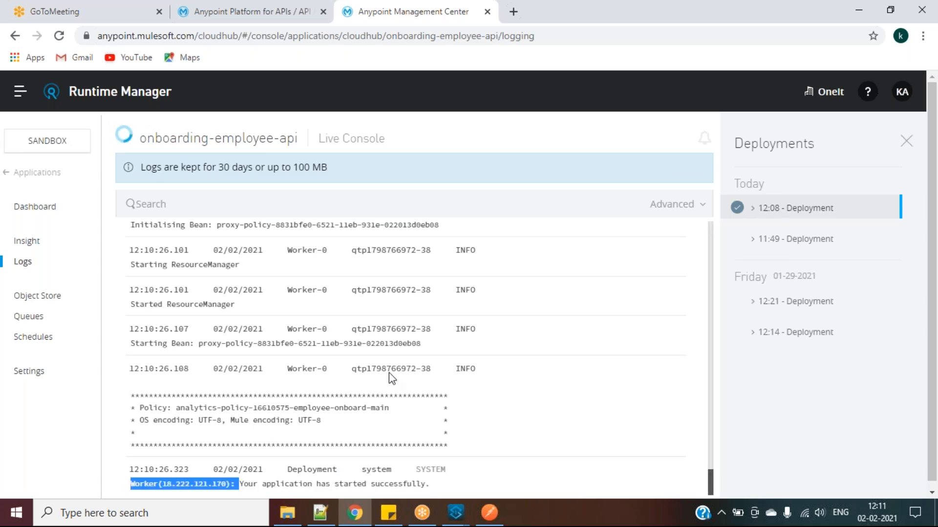
left_click(389, 373)
left_click_drag(241, 485, 402, 483)
left_click_drag(427, 366, 462, 424)
left_click(461, 424)
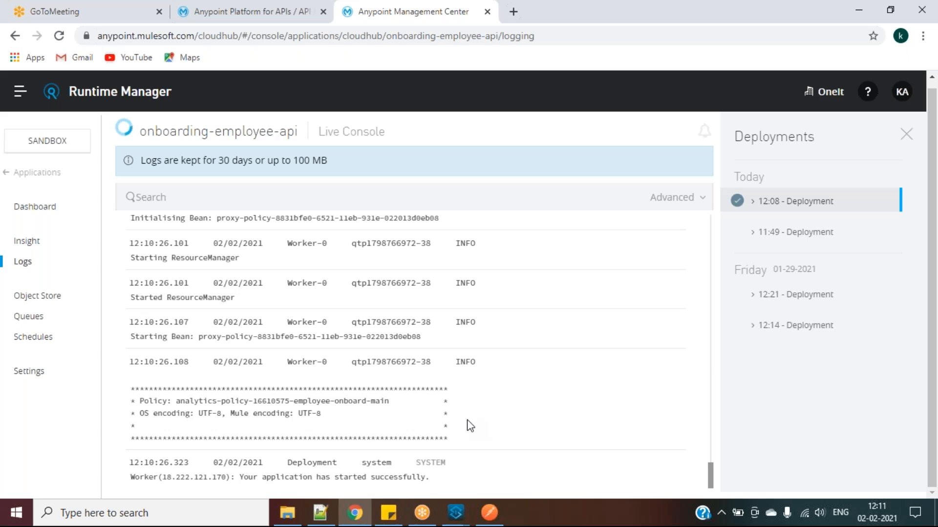
Dismiss API Manager's internal server error, reload, and open the employee-onboard v1 instance
left_click(289, 13)
left_click(629, 243)
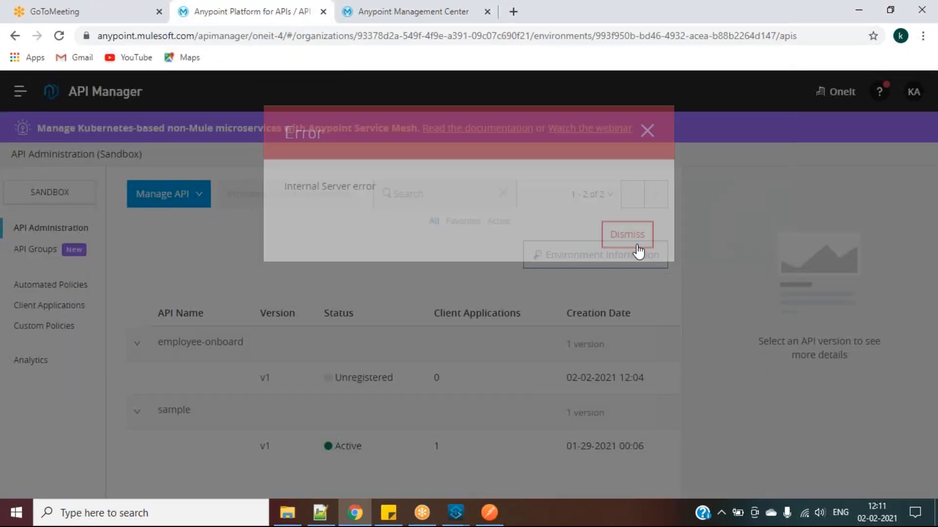
left_click(61, 37)
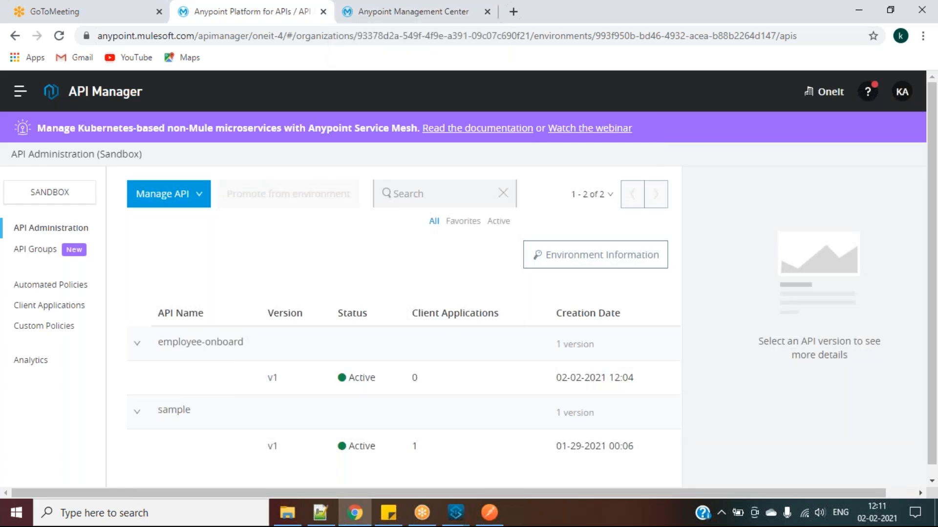
left_click(404, 7)
mouse_move(128, 131)
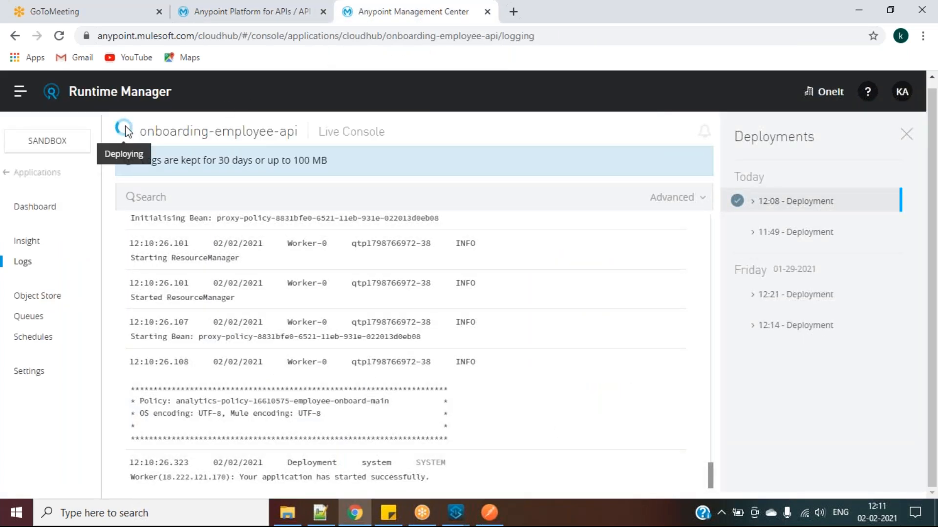
left_click(282, 4)
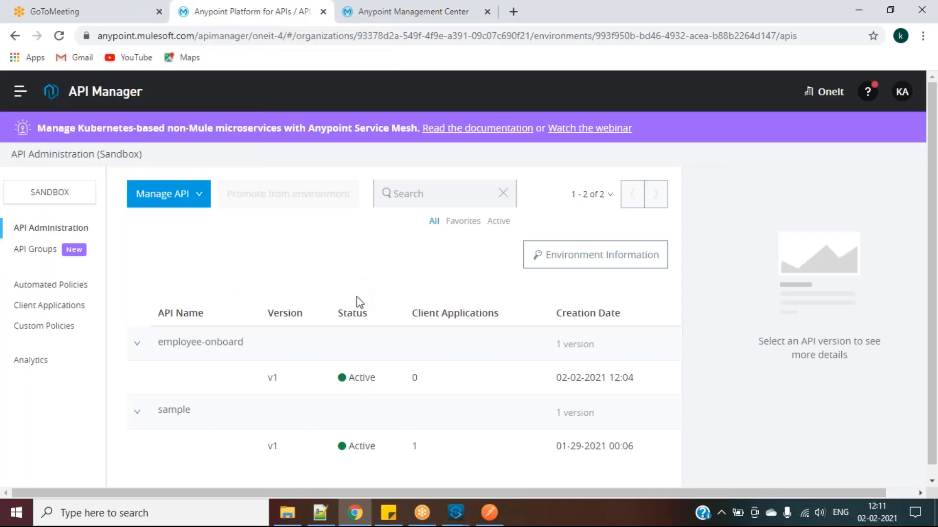
left_click(271, 379)
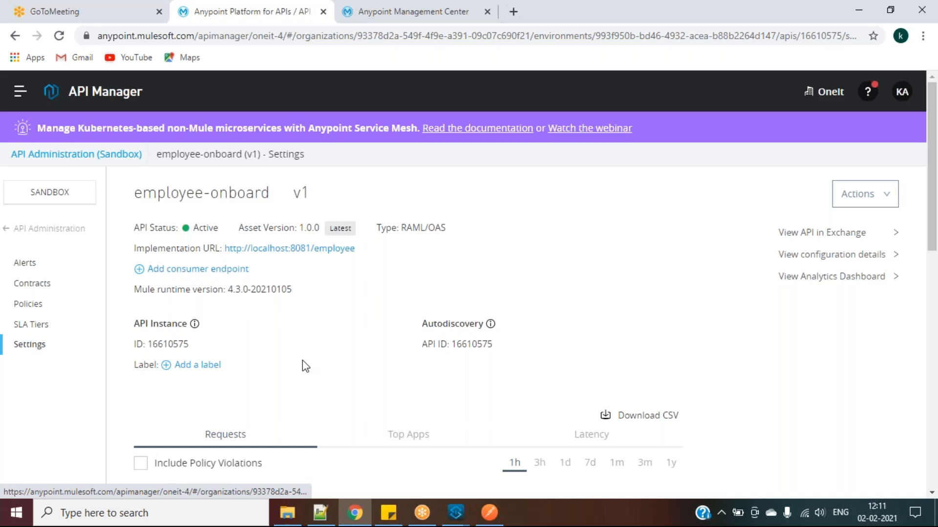
Open employee-onboard v1's Policies page and start applying a new policy
left_click(42, 308)
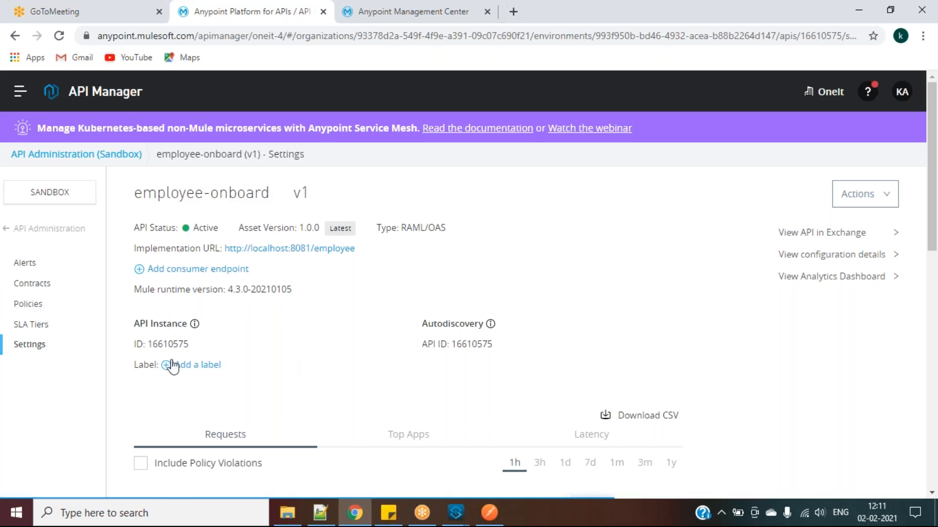
scroll(171, 362, "down", 3)
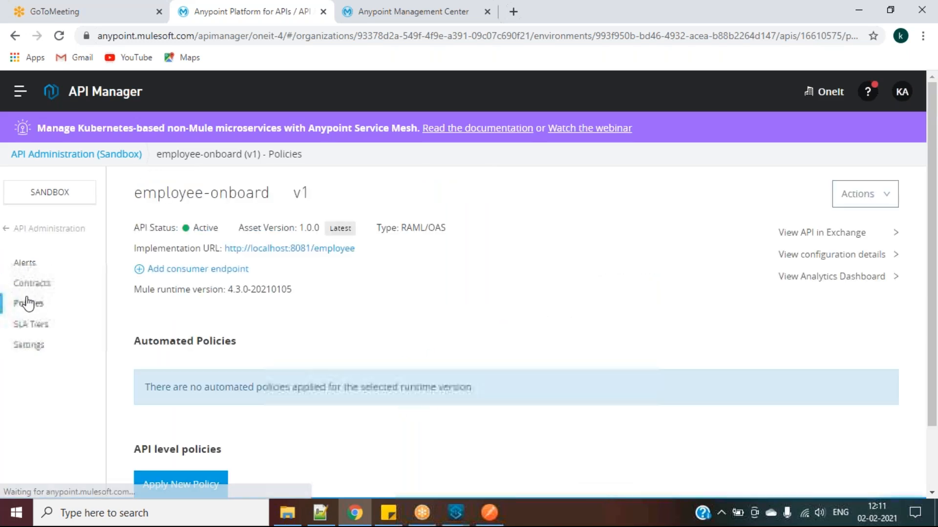
scroll(248, 311, "down", 2)
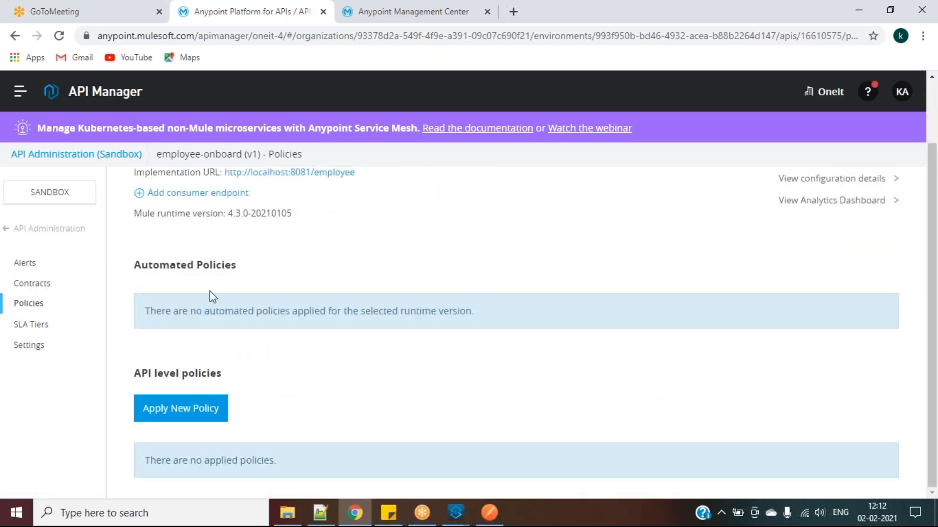
left_click(200, 409)
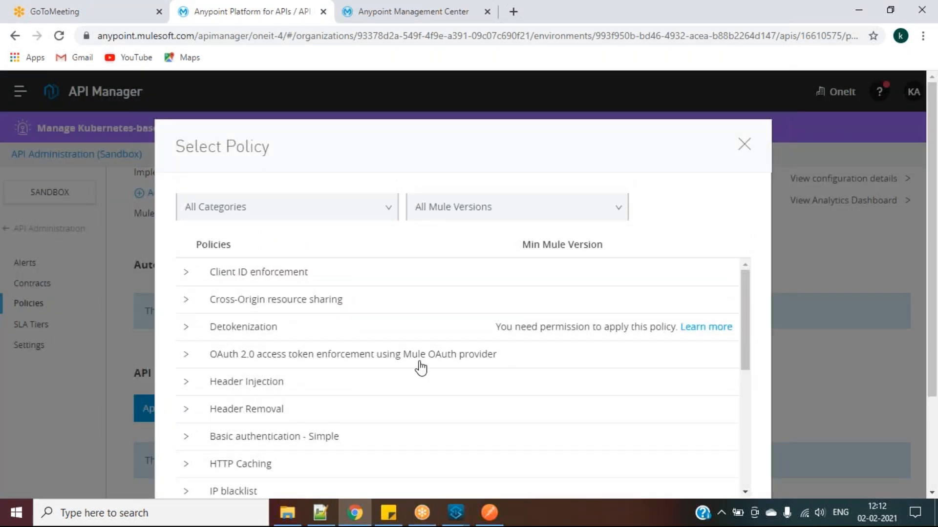
Choose Basic authentication - Simple version 1.2.2 and continue to its configuration
left_click_drag(748, 299, 752, 342)
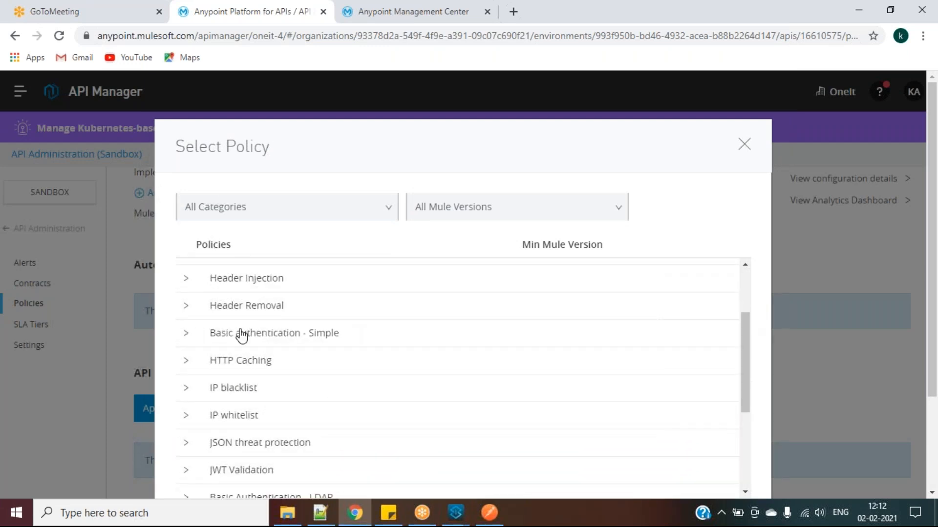
left_click(185, 334)
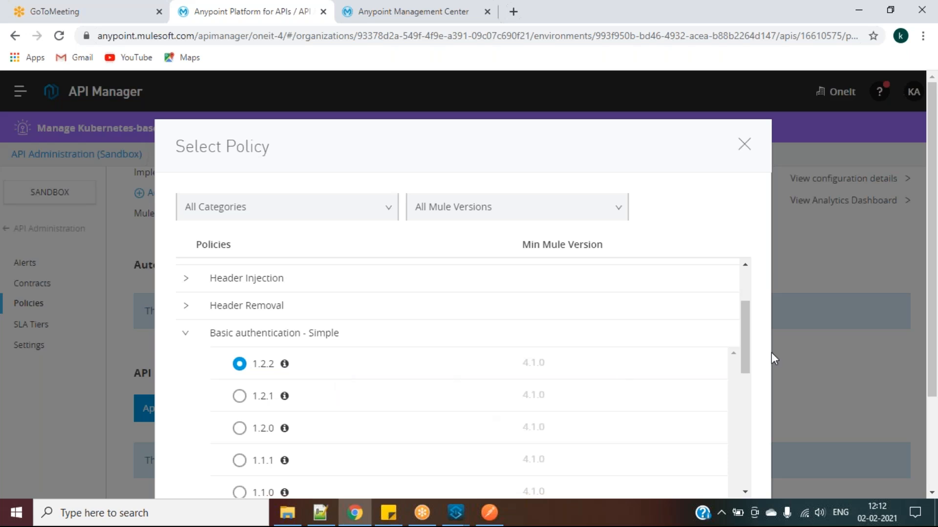
left_click_drag(747, 341, 781, 470)
scroll(832, 396, "down", 3)
left_click(713, 423)
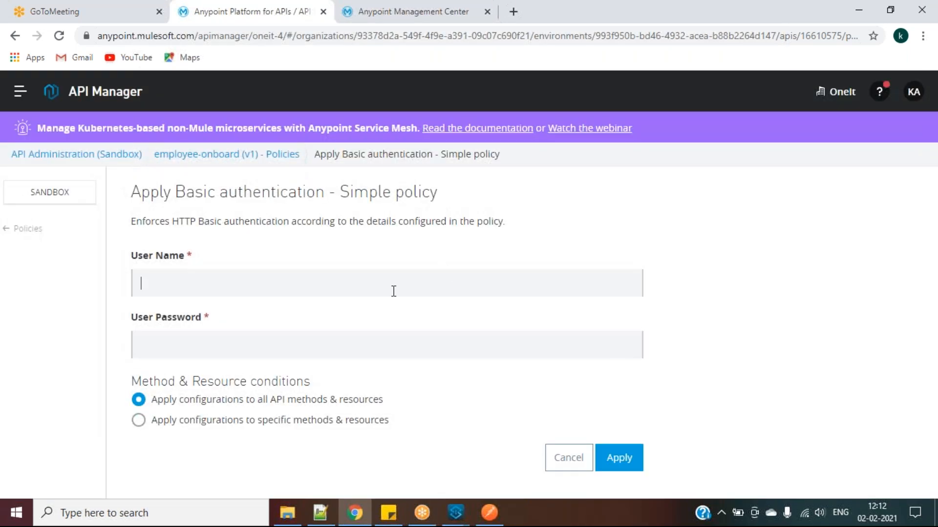
Apply Basic authentication - Simple using the same value for user name and password, accepting Chrome's warning
left_click(394, 291)
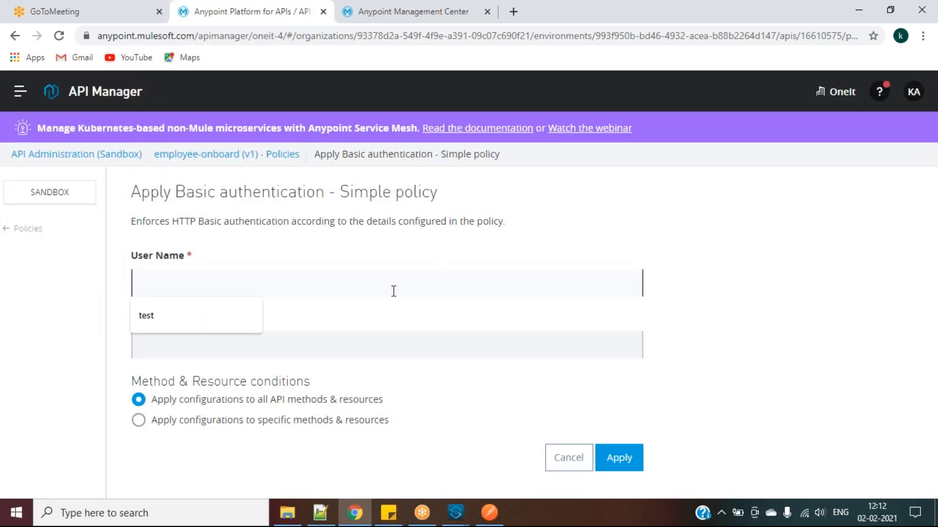
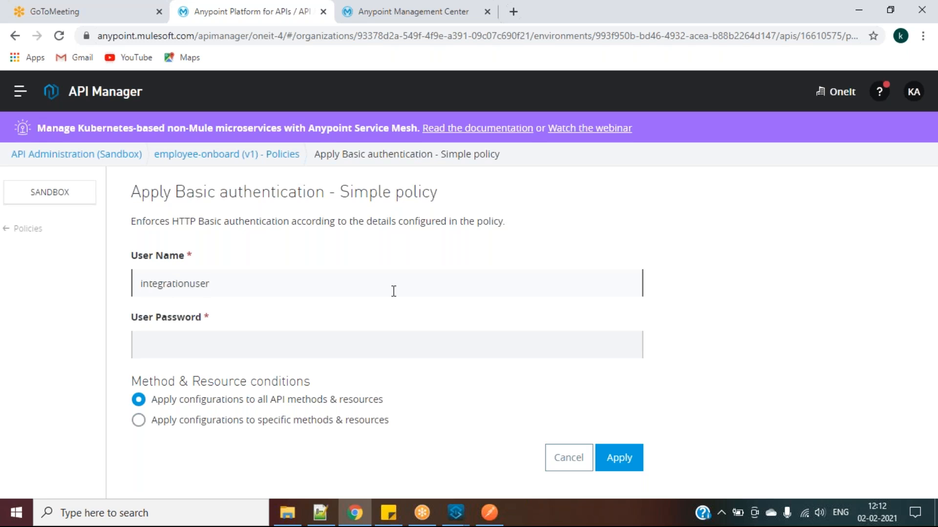
key("ctrl+a")
key("ctrl+c")
left_click(224, 349)
key("ctrl+v")
left_click(613, 447)
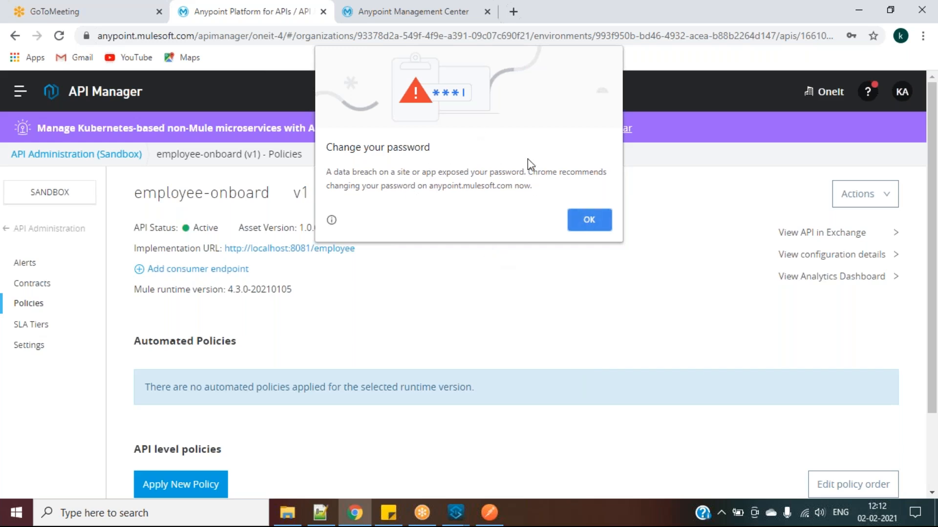
left_click(588, 215)
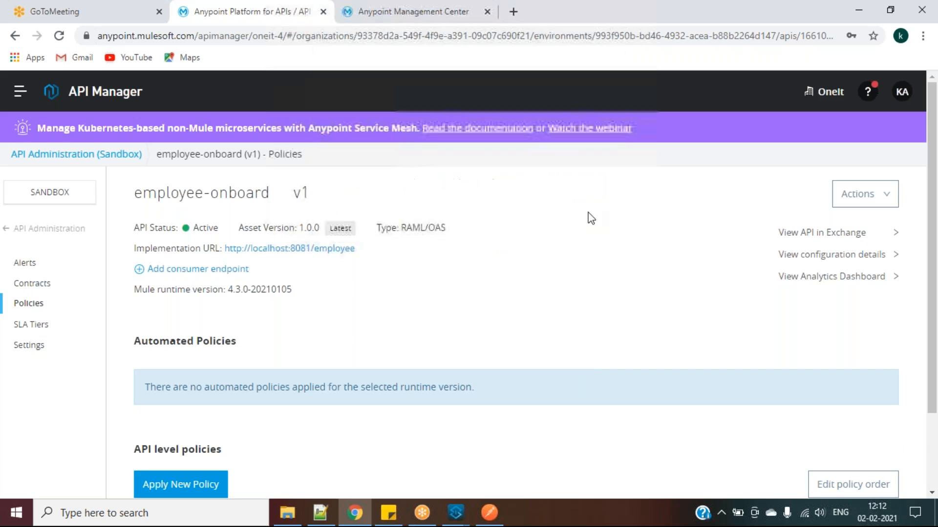
scroll(370, 438, "down", 2)
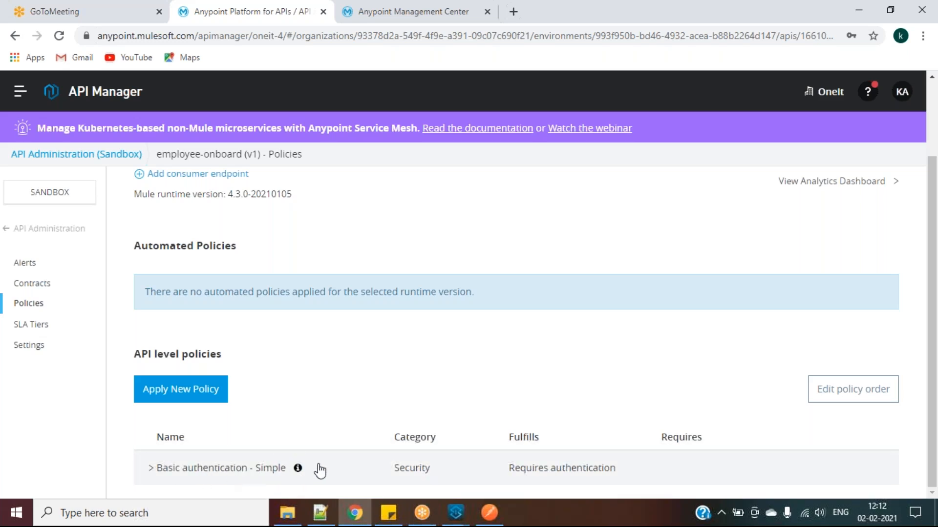
Resend Postman's fetch?empid=100 request twice, still getting 200 OK, then return to Runtime Manager logs
left_click(488, 513)
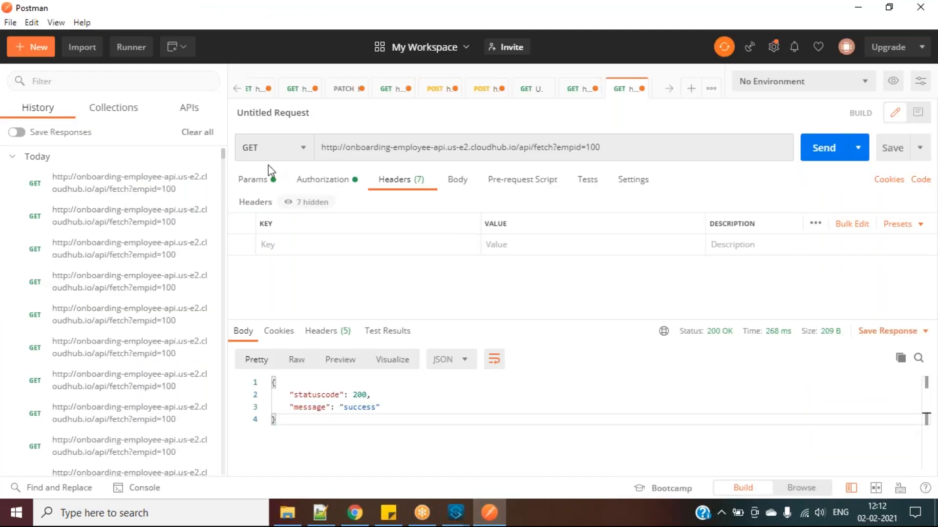
left_click(311, 180)
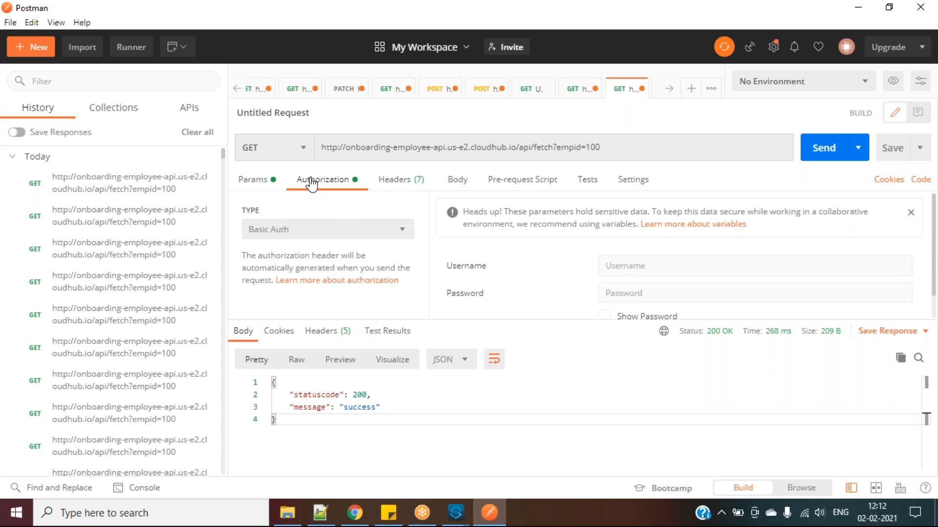
left_click(822, 149)
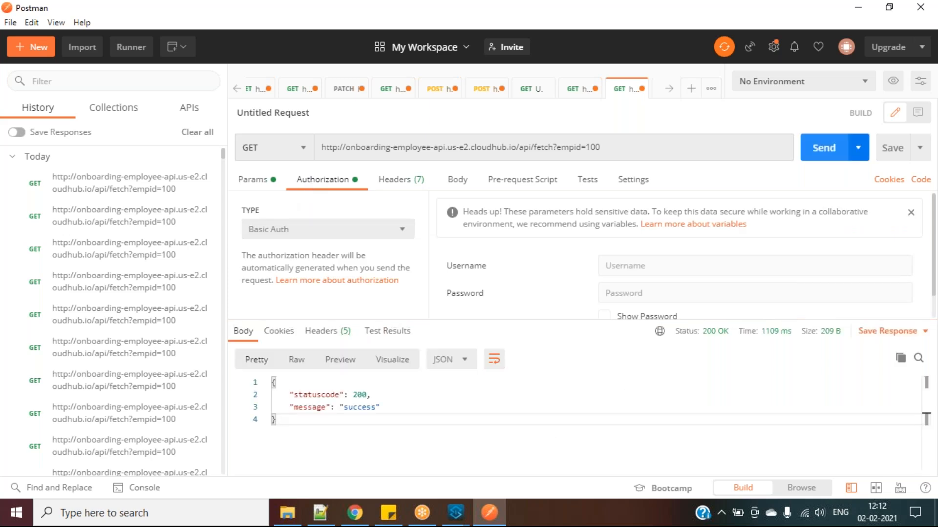
left_click(825, 150)
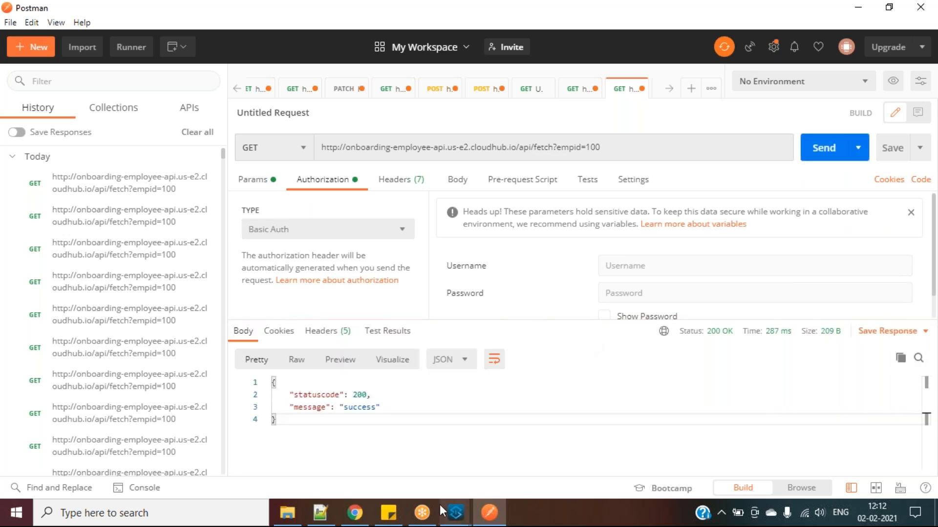
mouse_move(362, 518)
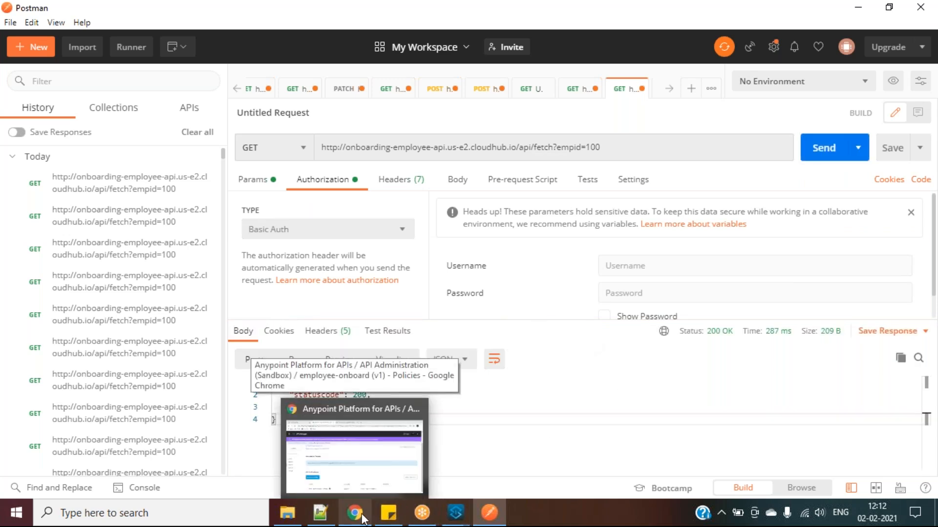
left_click(352, 440)
left_click(442, 15)
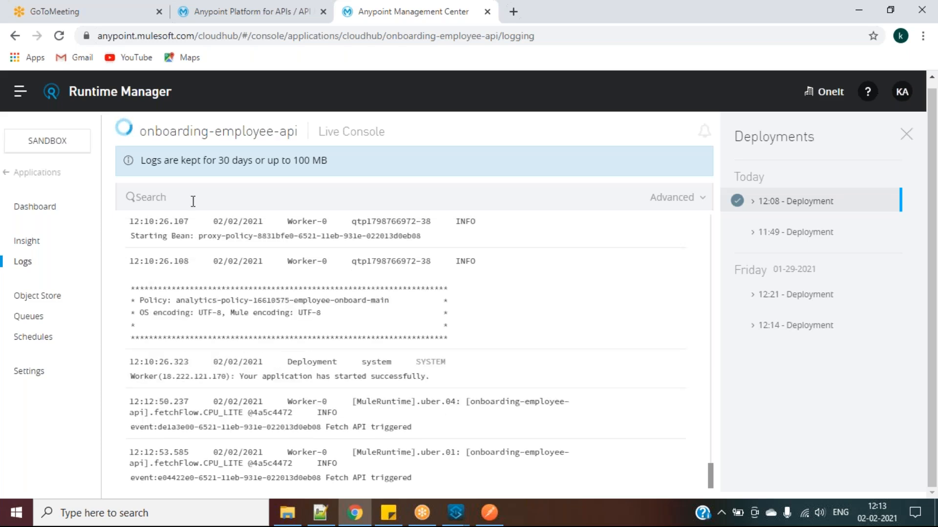
Wait on the logs until the http-basic-authentication policy applies and the app redeploys and starts
mouse_move(125, 133)
left_click(224, 11)
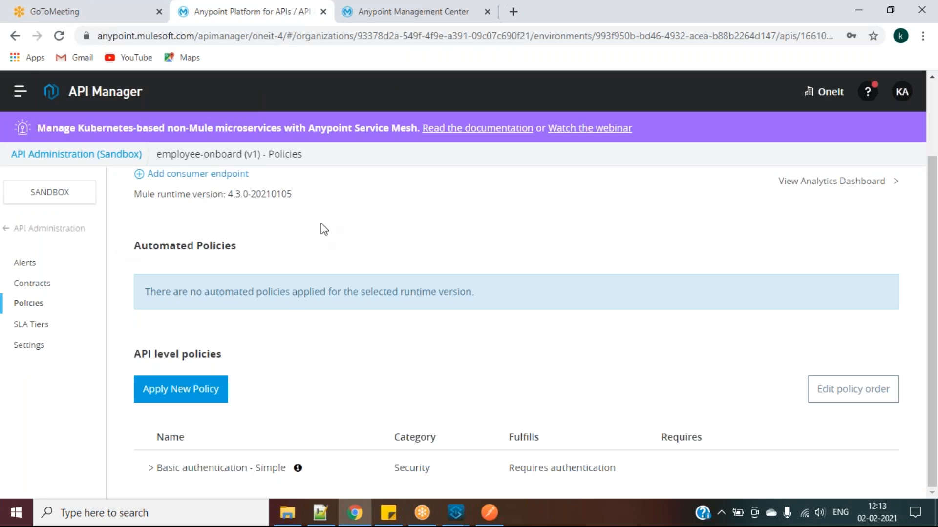
left_click(405, 9)
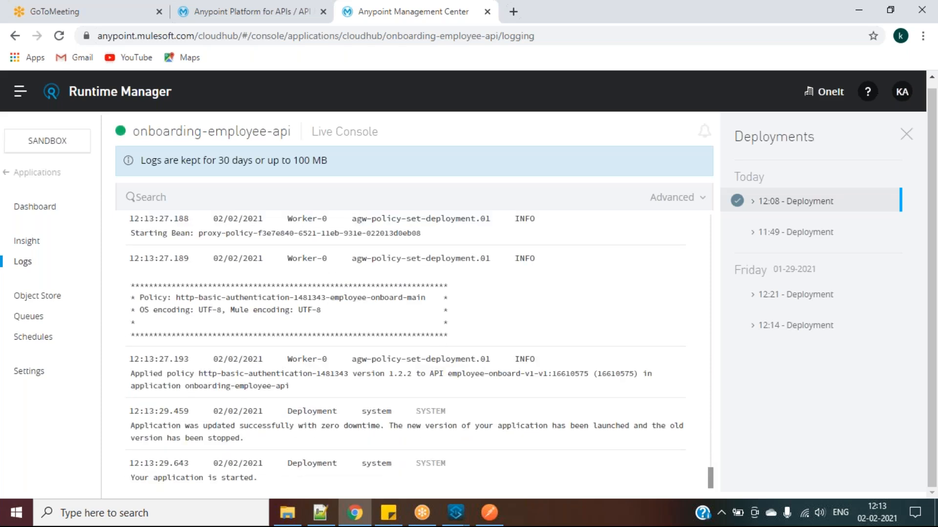
Send the fetch request without credentials and note the 401 Authentication Attempt Failed response
left_click(488, 512)
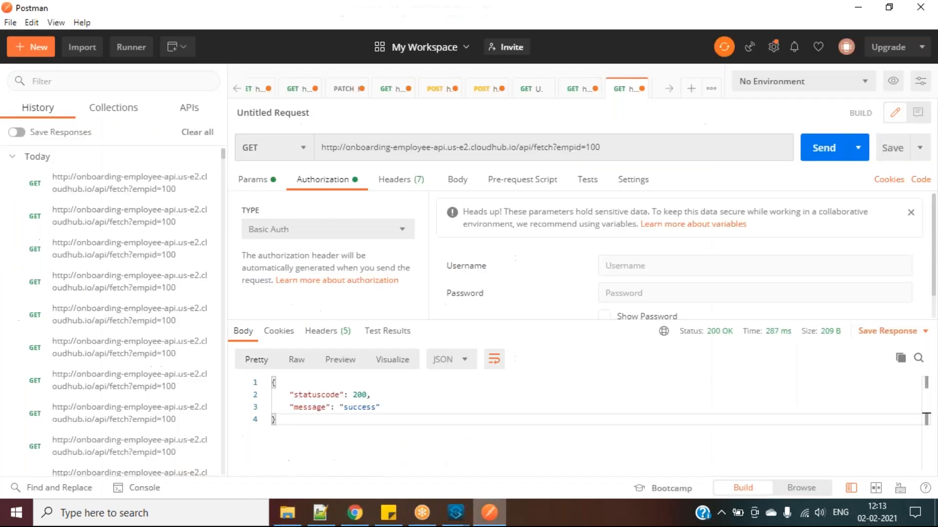
left_click(812, 156)
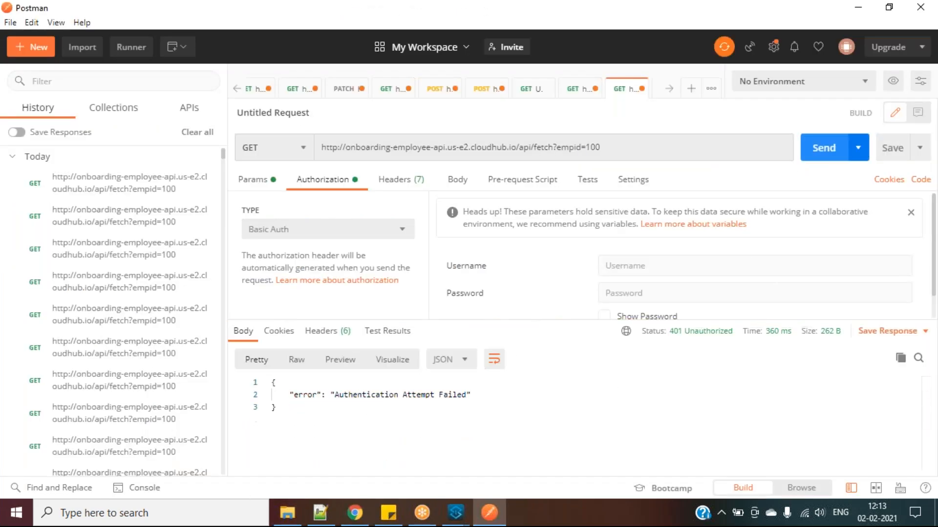
left_click_drag(330, 396, 468, 394)
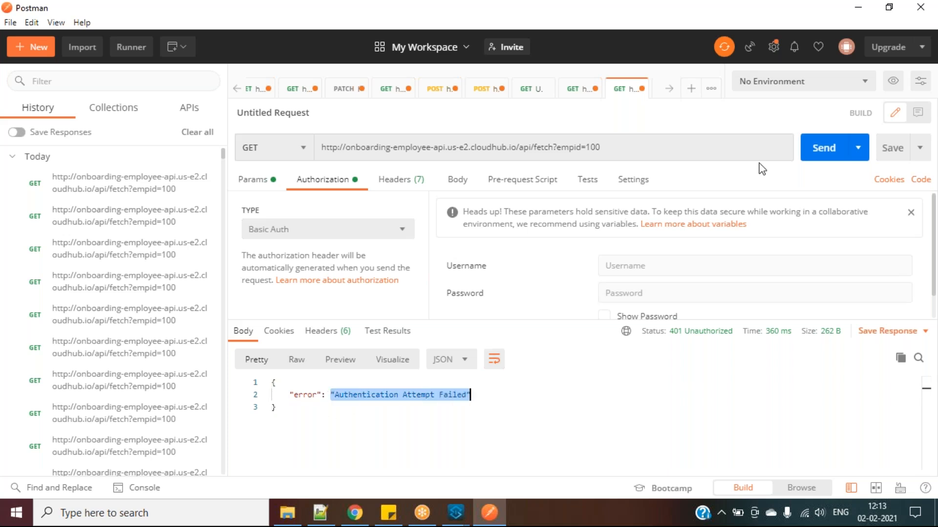
left_click(822, 148)
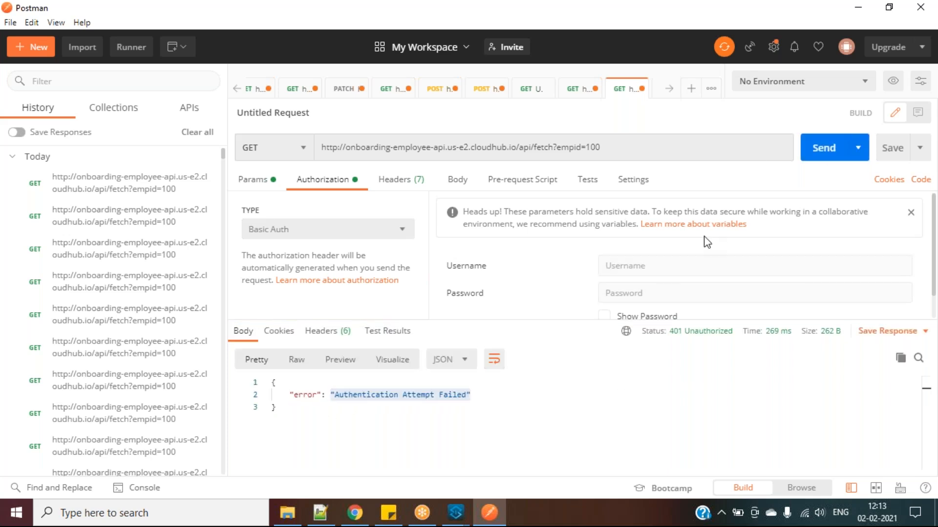
Fill in the Basic Auth username and password, show the password, and send successfully
left_click(633, 264)
key("ctrl+v")
left_click(628, 292)
key("ctrl+v")
left_click(605, 316)
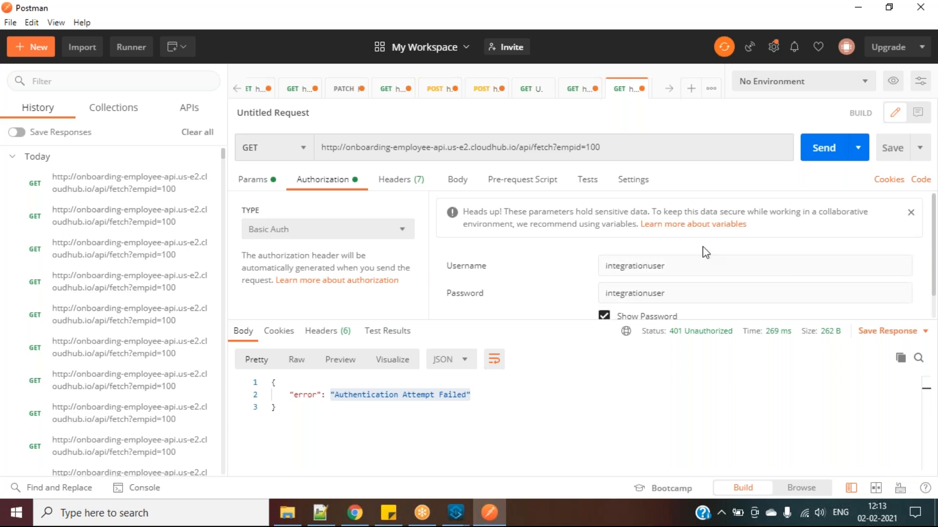
left_click(824, 148)
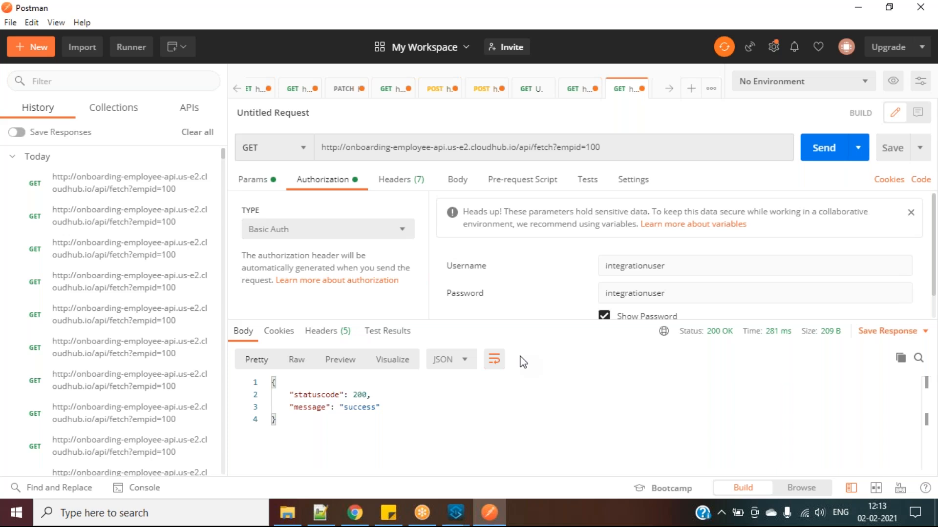
Send with a wrong username for a 401, then restore the username and resend for 200 OK
left_click(703, 266)
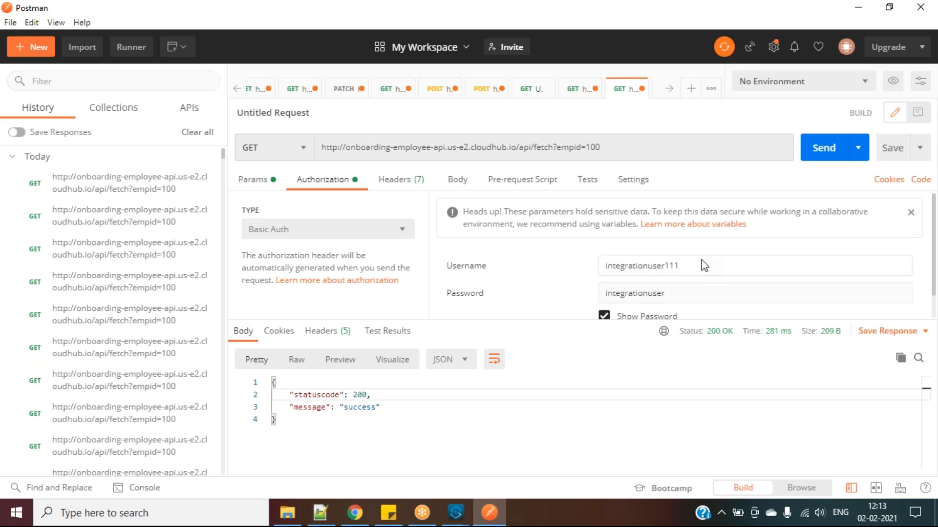
left_click(826, 149)
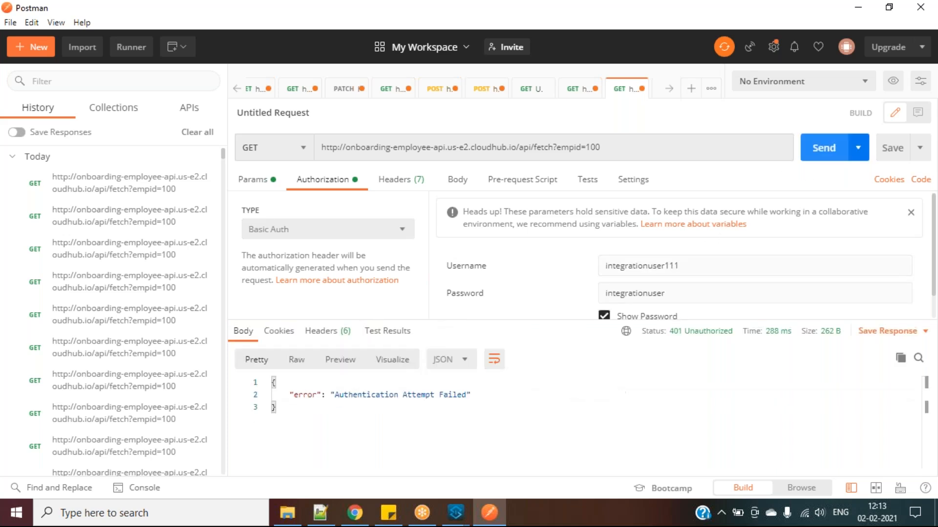
left_click(448, 403)
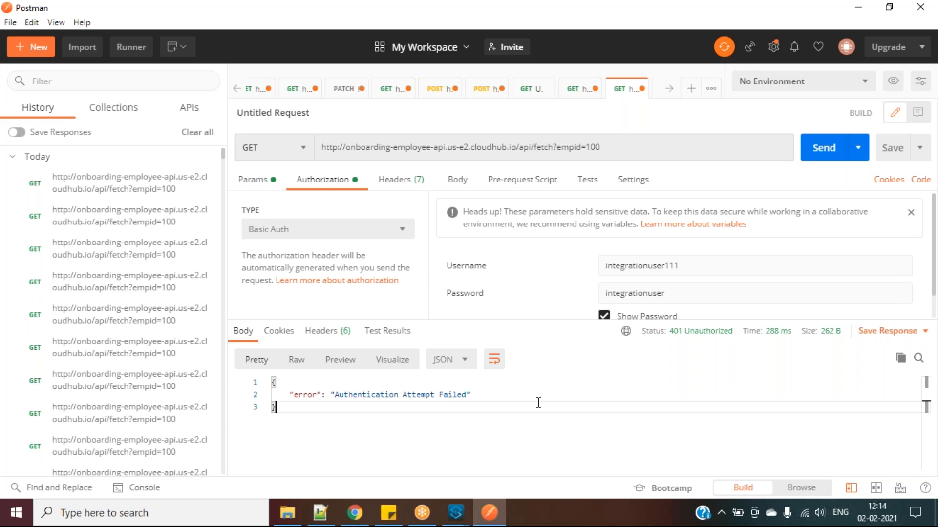
left_click(691, 269)
left_click(826, 148)
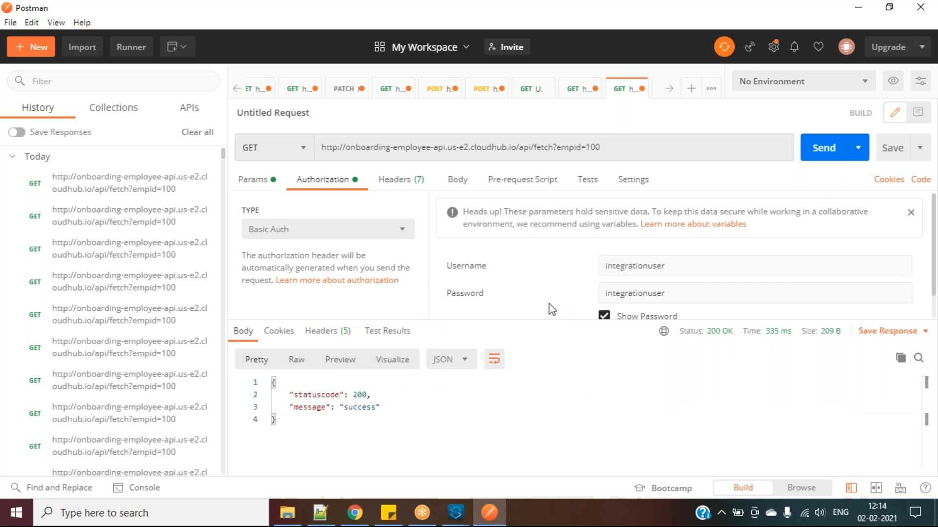
left_click(355, 513)
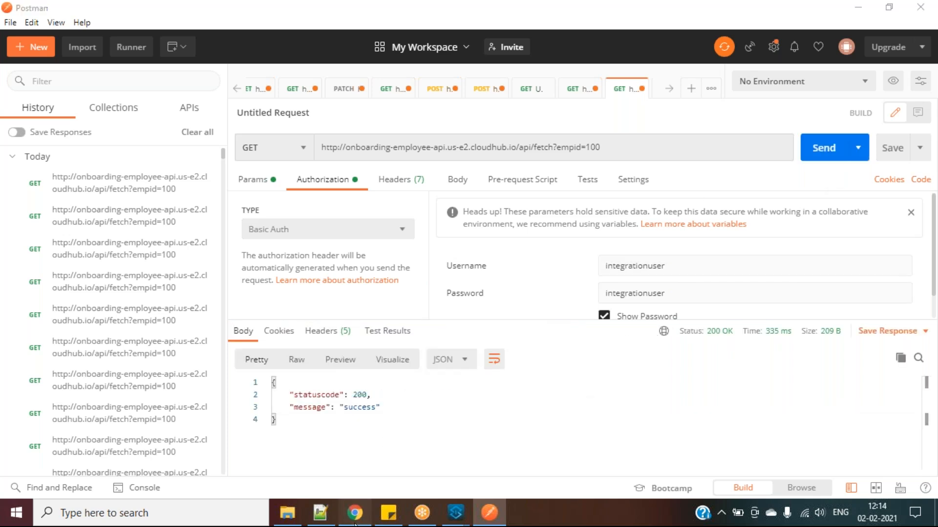
Start a new policy on employee-onboard v1, choosing Rate limiting version 1.3.4
left_click(242, 11)
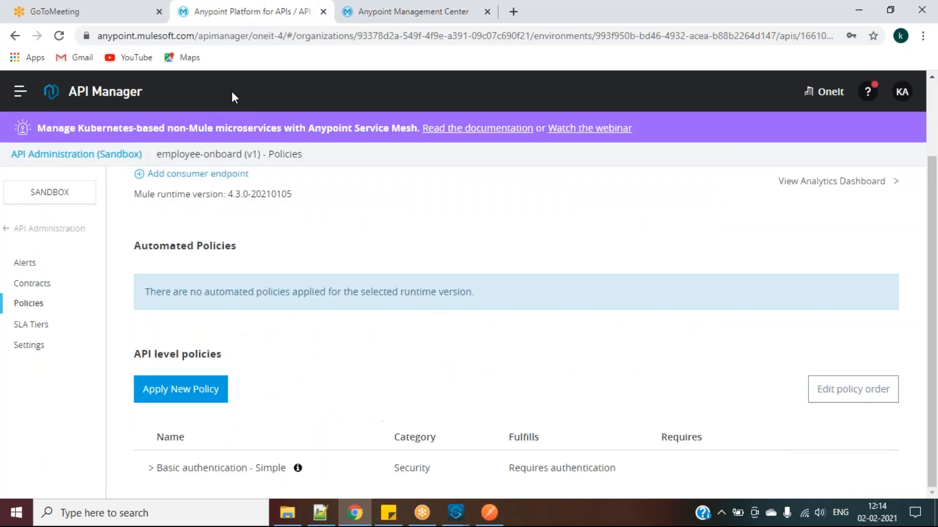
left_click(207, 387)
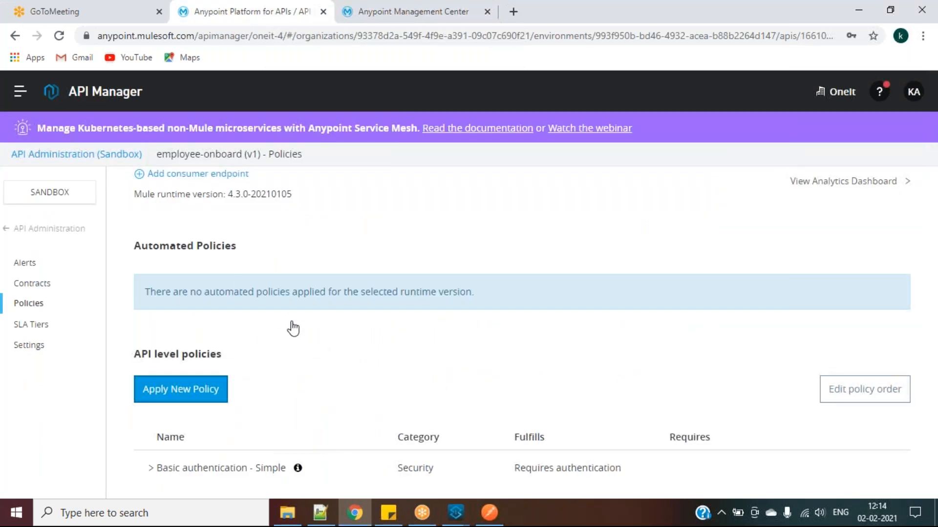
scroll(191, 367, "down", 6)
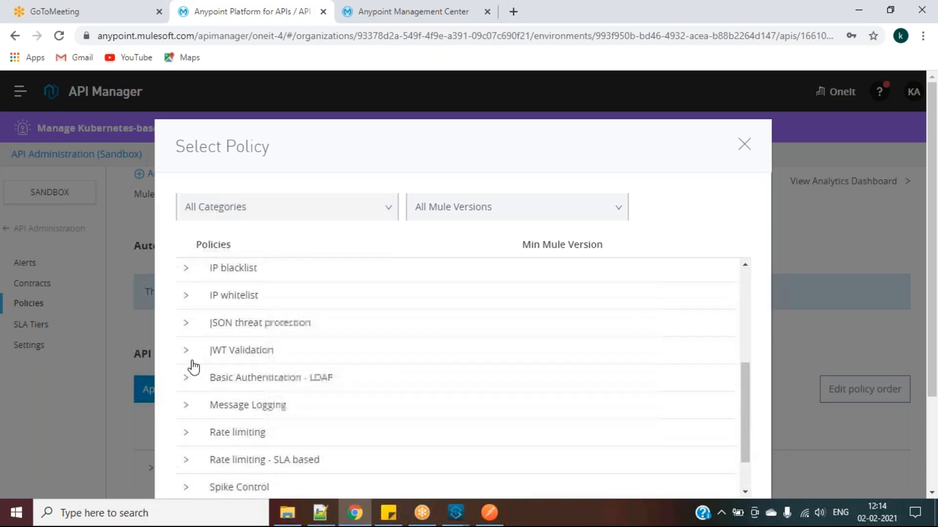
left_click(188, 375)
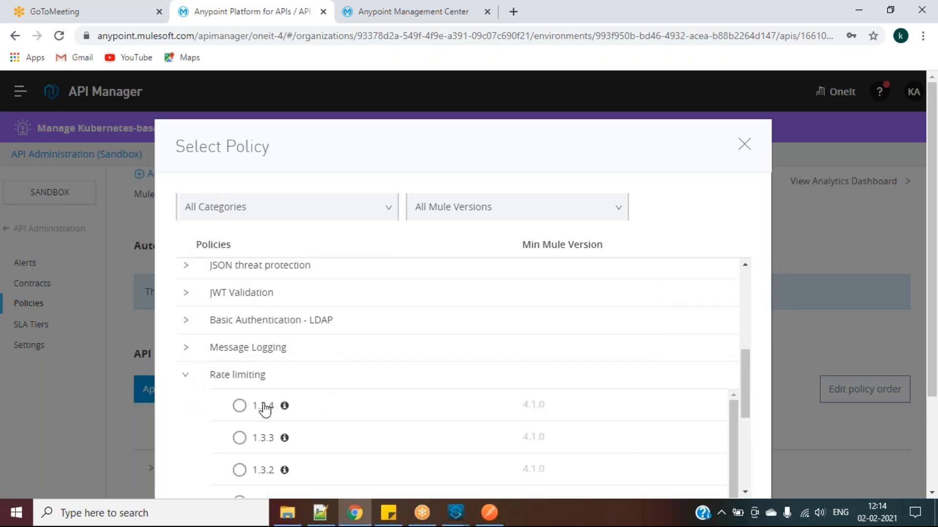
left_click(238, 407)
left_click_drag(751, 369, 755, 451)
scroll(831, 400, "down", 3)
left_click(702, 421)
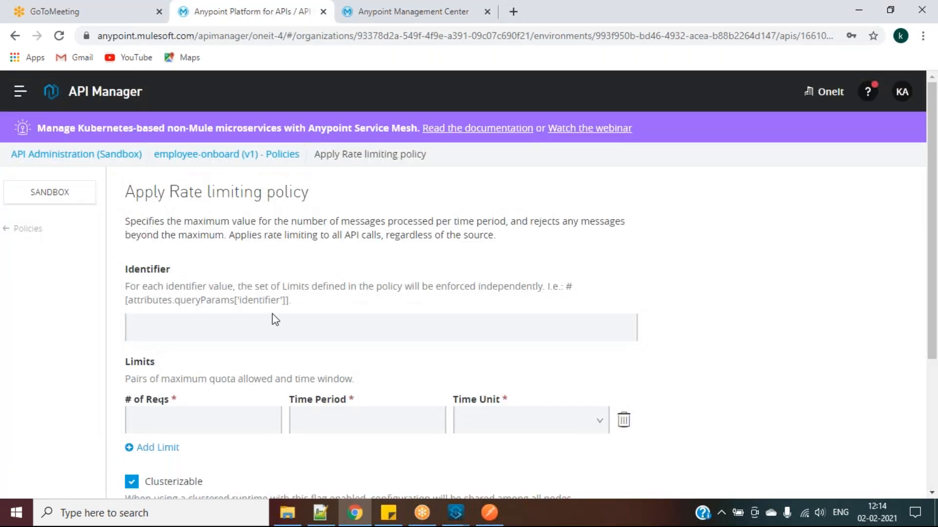
Configure the limit as 3 requests per 1 Minute and apply the policy
left_click(186, 427)
left_click(155, 473)
left_click(341, 414)
type("1")
left_click(531, 421)
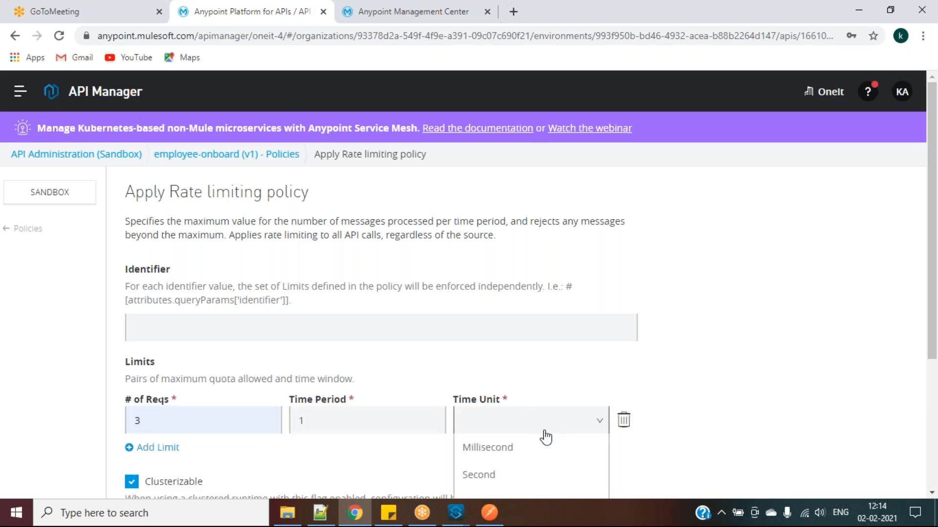
scroll(519, 454, "down", 2)
left_click(532, 421)
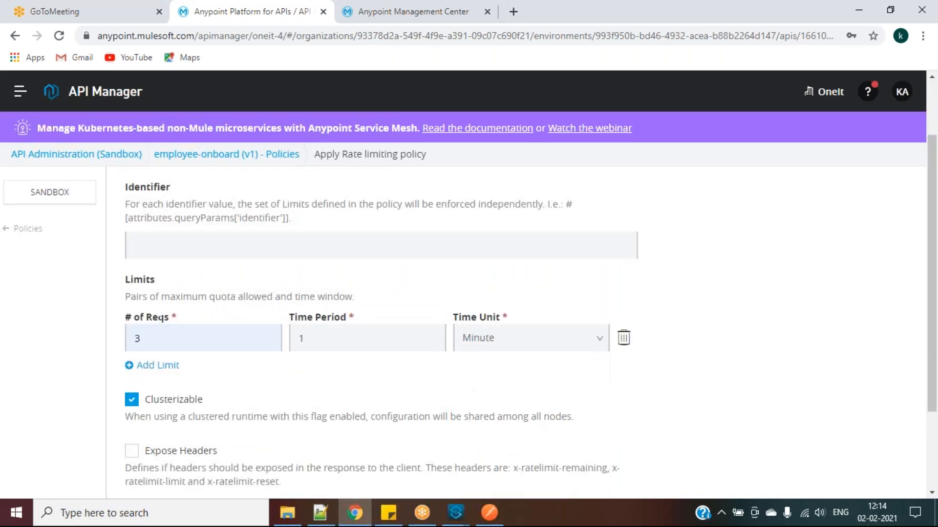
scroll(695, 398, "down", 2)
left_click(616, 474)
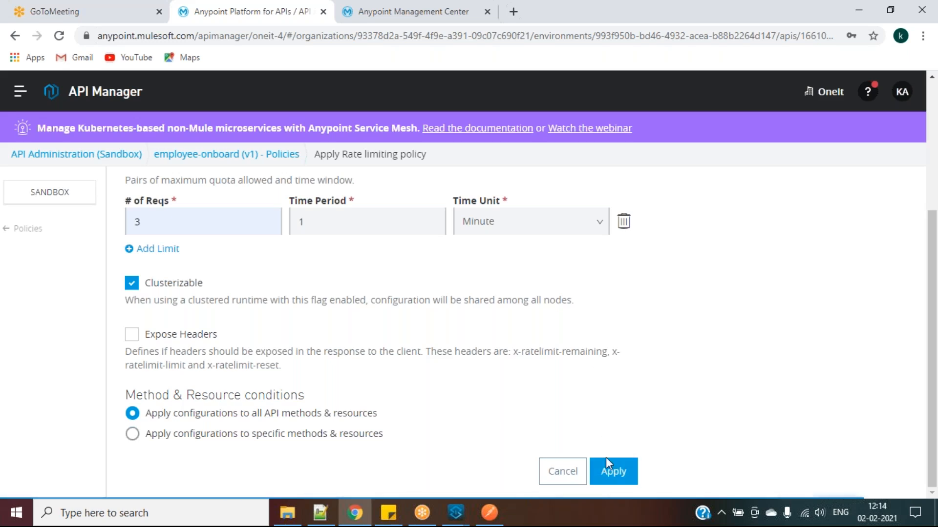
scroll(608, 402, "down", 3)
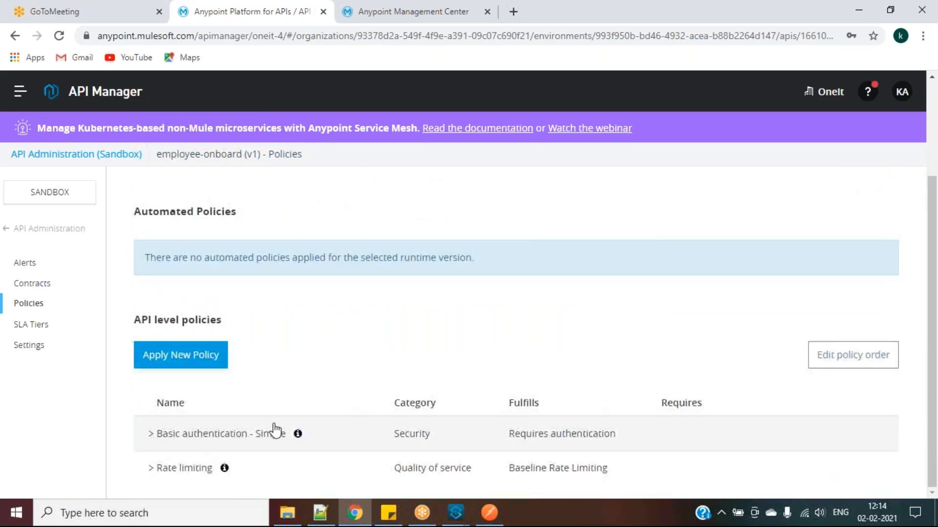
Send the fetch request seven times rapidly, then check Runtime Manager logs and API Manager policies
left_click(489, 513)
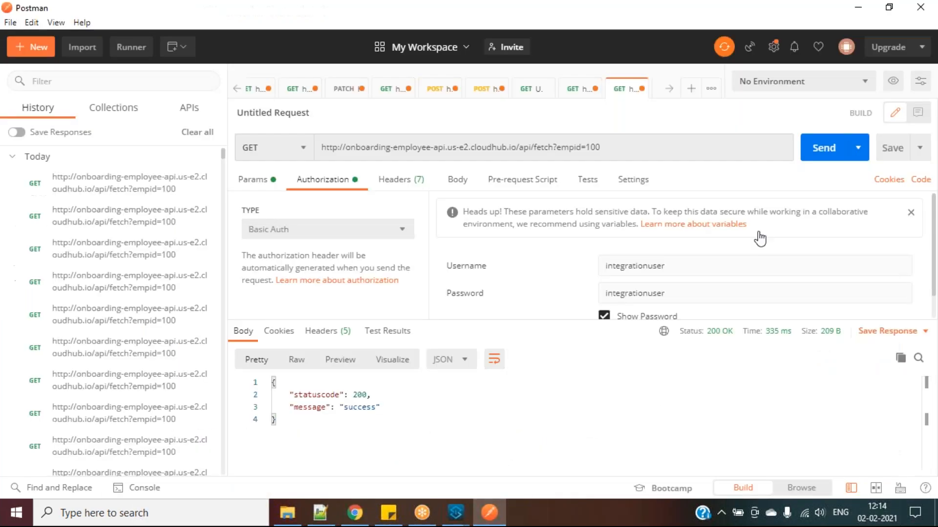
left_click(813, 152)
left_click(818, 152)
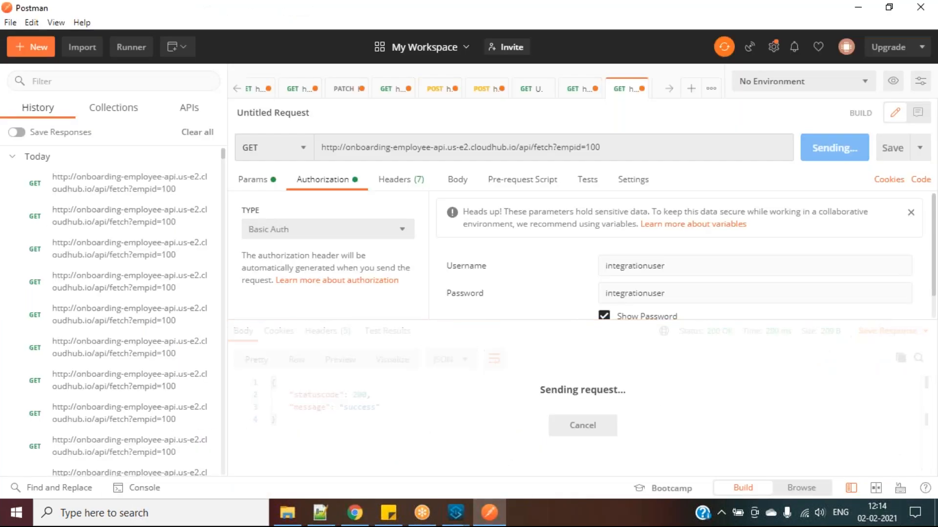
left_click(818, 148)
left_click(818, 147)
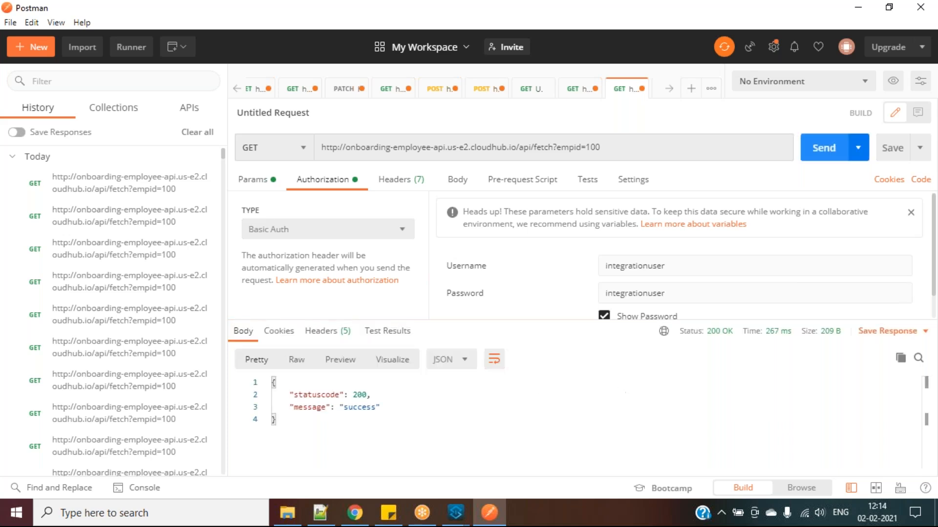
left_click(823, 148)
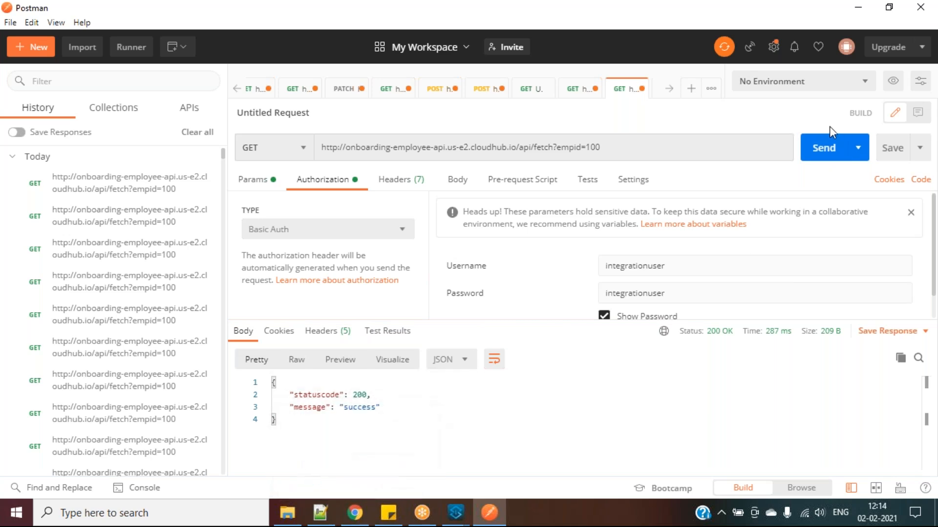
left_click(832, 152)
left_click(825, 147)
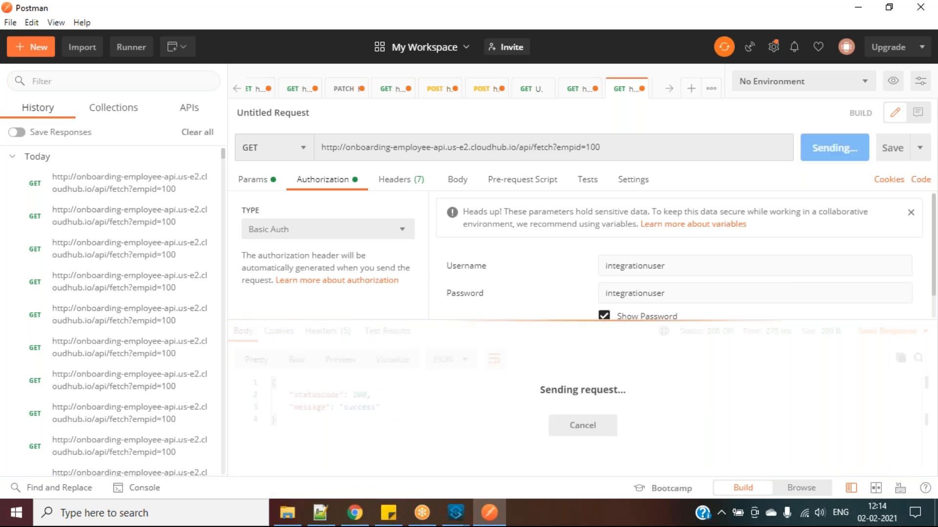
left_click(356, 517)
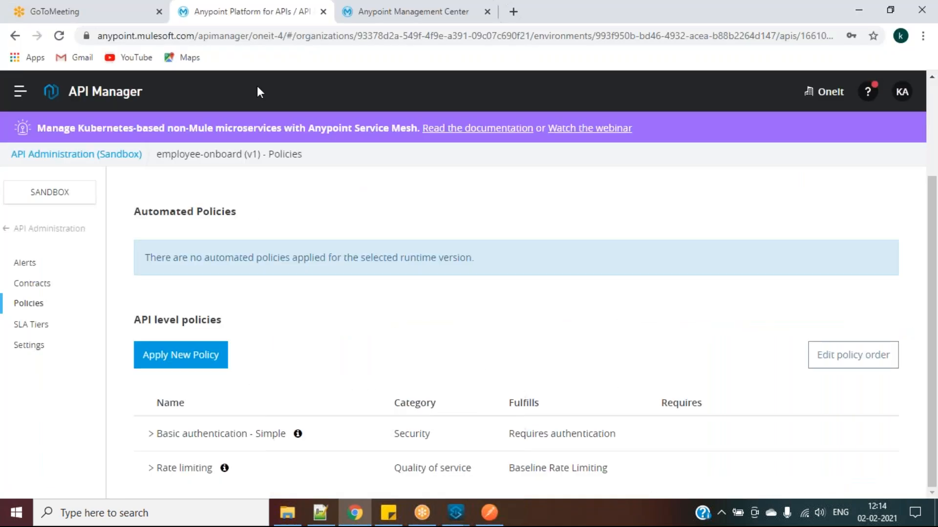
left_click(357, 20)
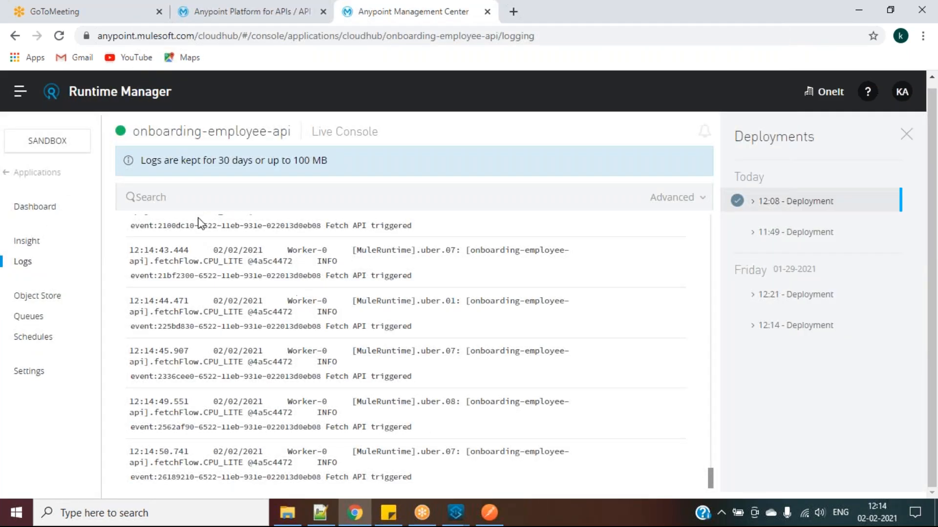
left_click(221, 12)
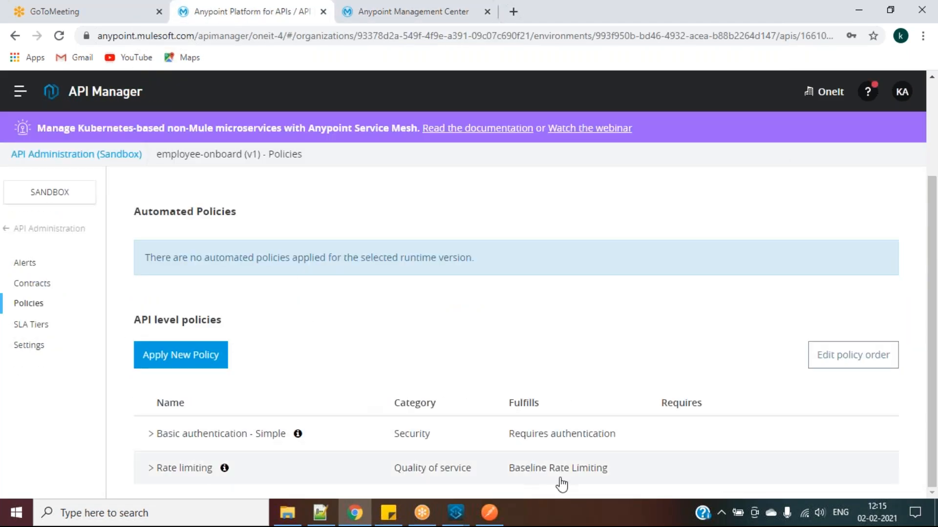
Fire the fetch request eight more times in quick succession, then return to API Manager
left_click(489, 513)
left_click(821, 148)
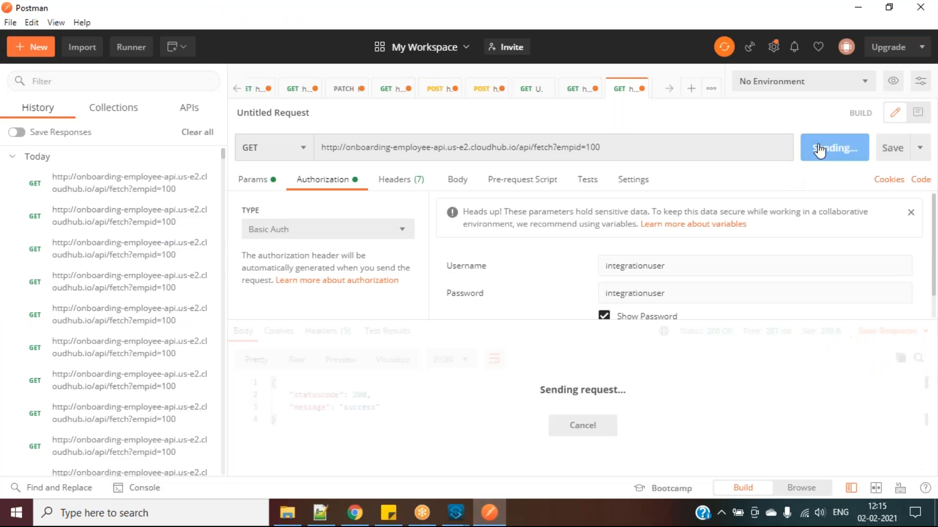
left_click(823, 148)
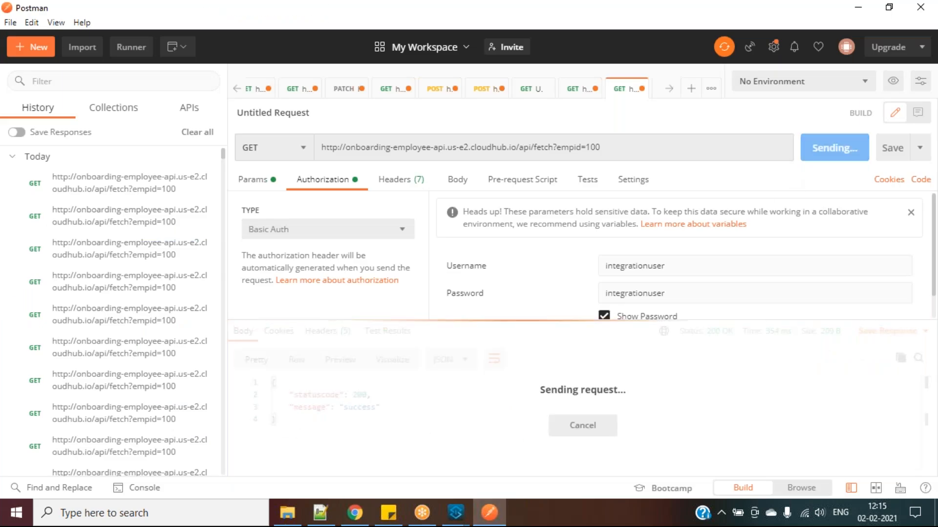
left_click(823, 148)
left_click(823, 148)
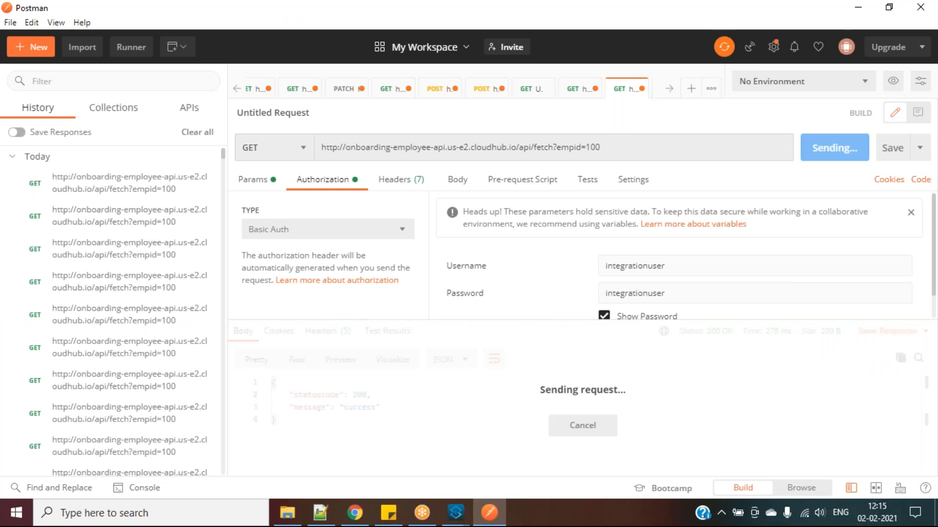
left_click(822, 148)
left_click(823, 148)
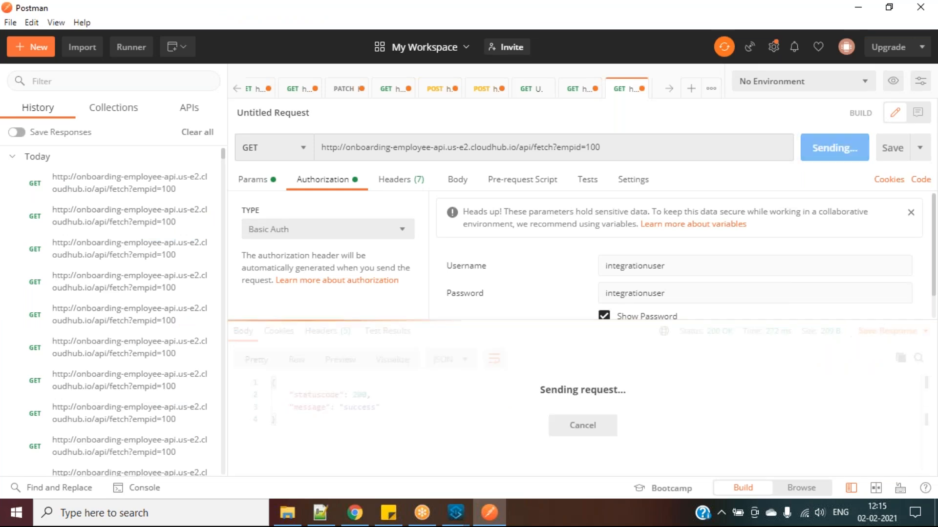
left_click(822, 148)
key("alt+Tab")
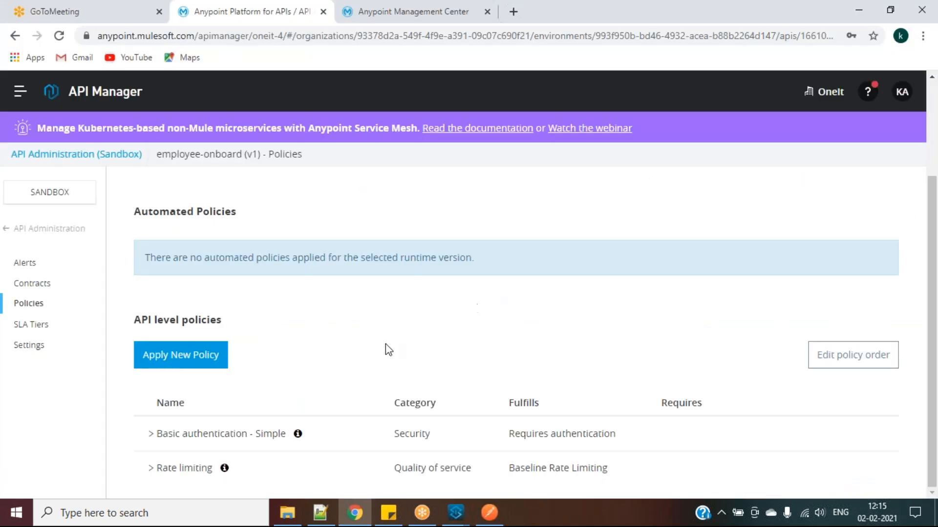
Expand the Rate limiting policy and view its details showing 3 requests per 1 Minute
left_click(151, 469)
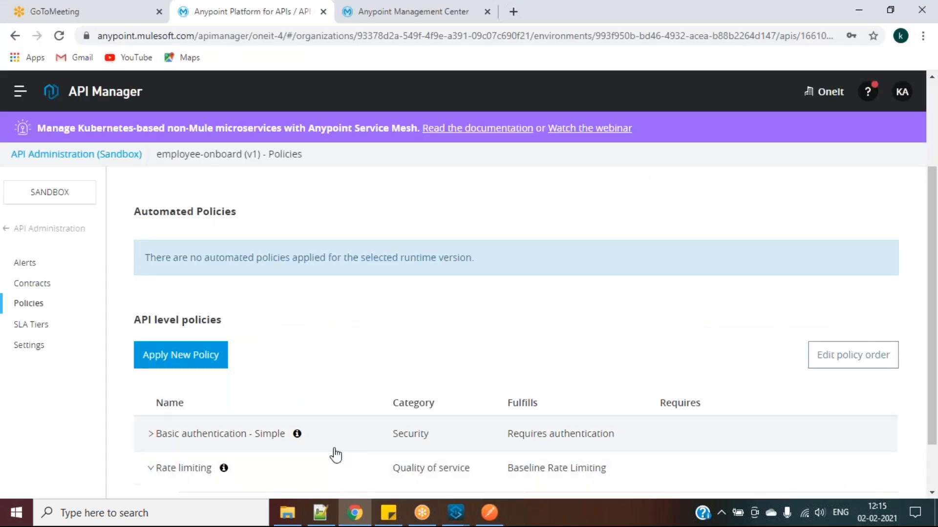
scroll(336, 454, "down", 1)
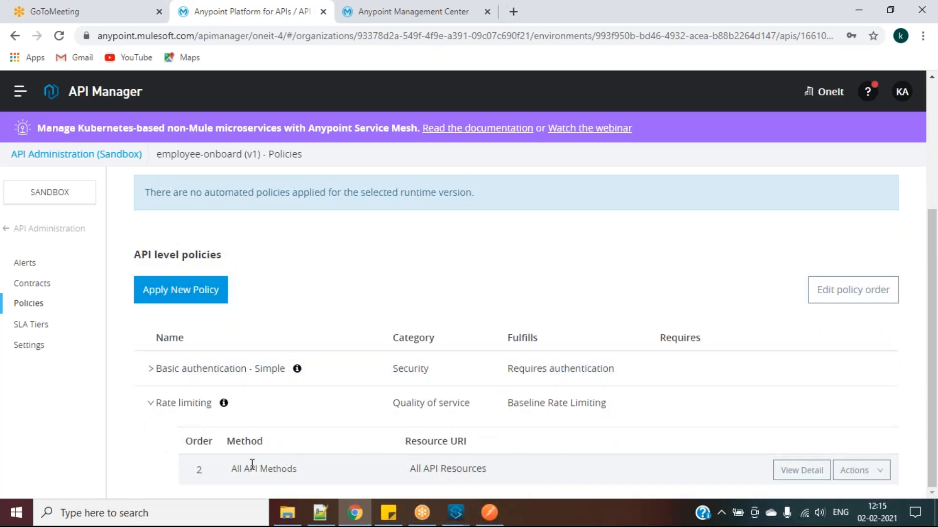
left_click(801, 471)
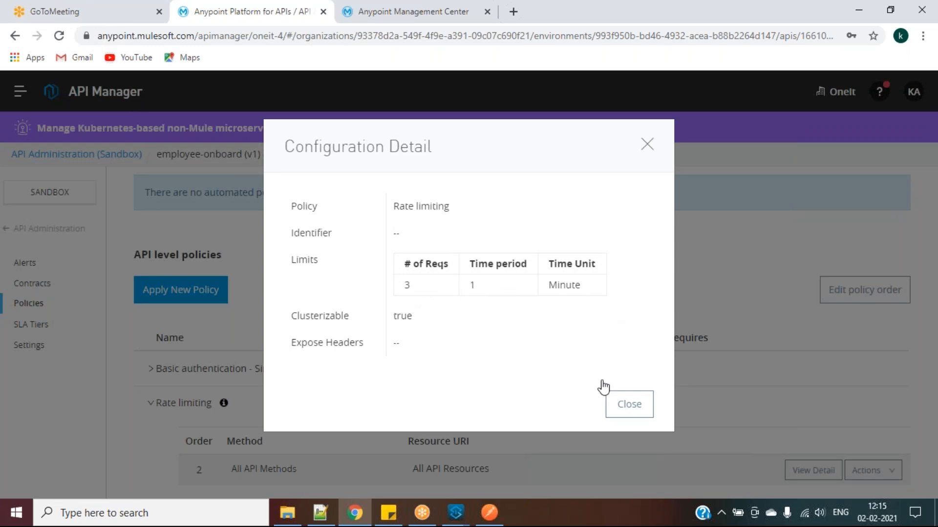
left_click(622, 413)
left_click(487, 516)
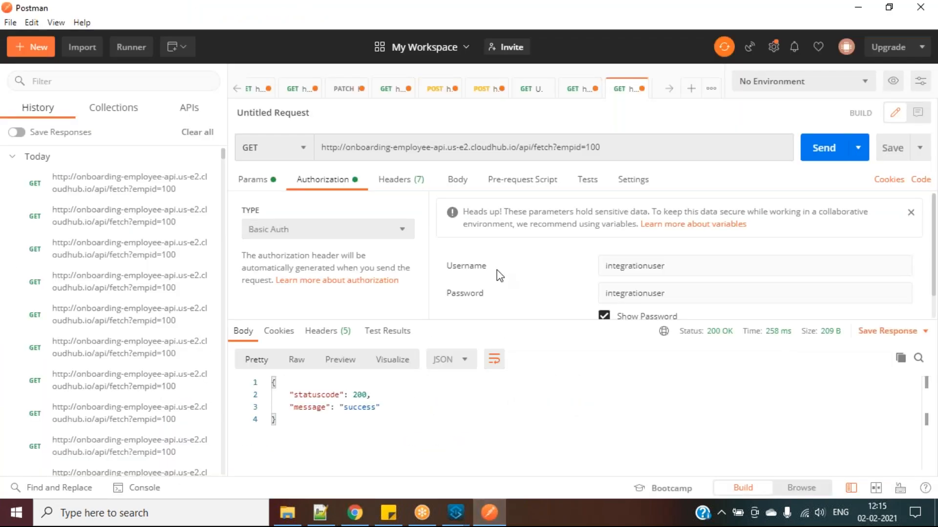
Send fetch?empid=100 five times until it returns 429 'Quota has been exceeded'
left_click(815, 145)
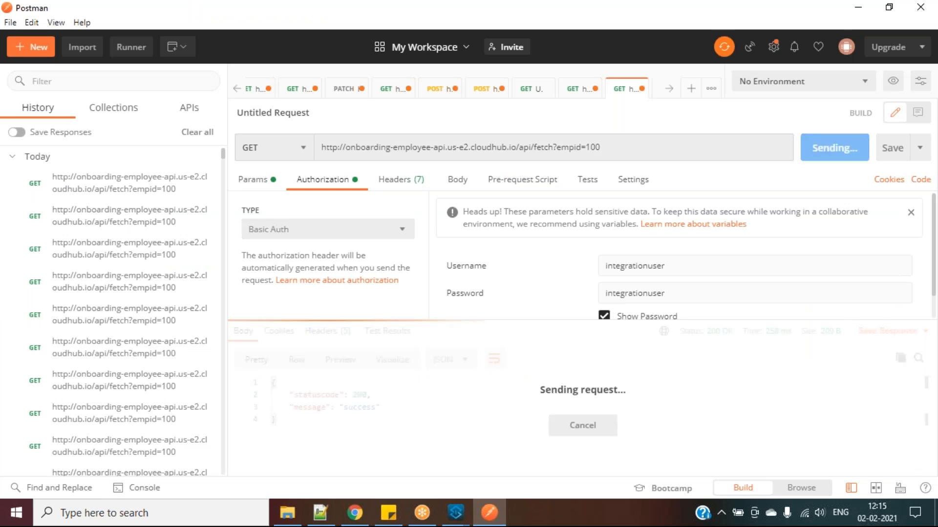
left_click(815, 147)
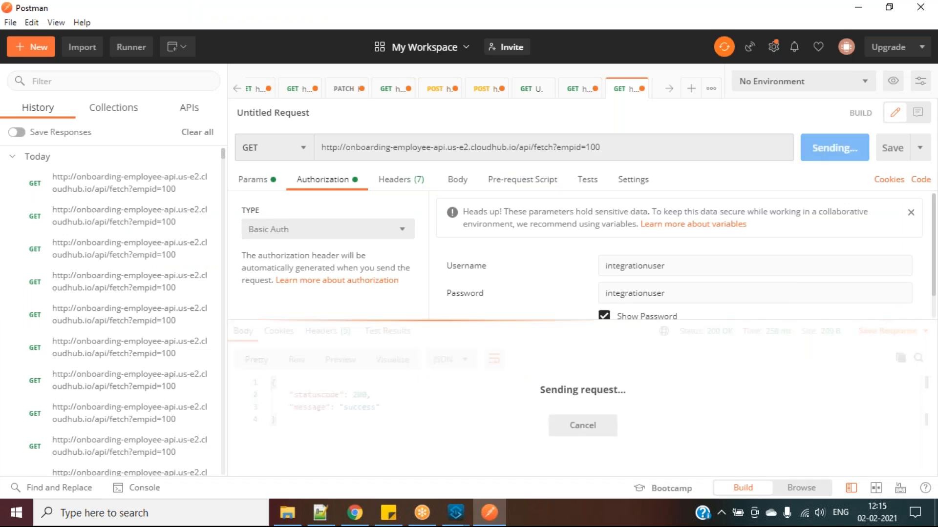
left_click(814, 147)
left_click(814, 146)
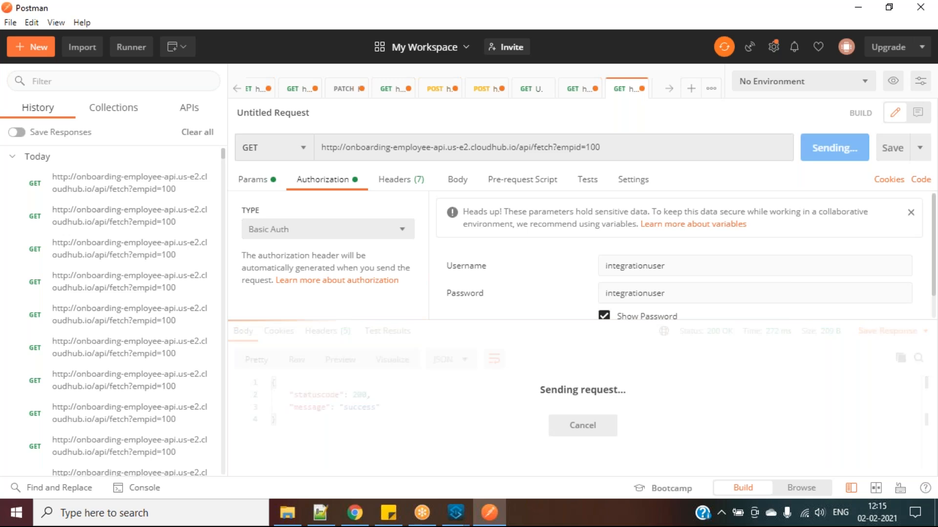
left_click(815, 146)
left_click(381, 434)
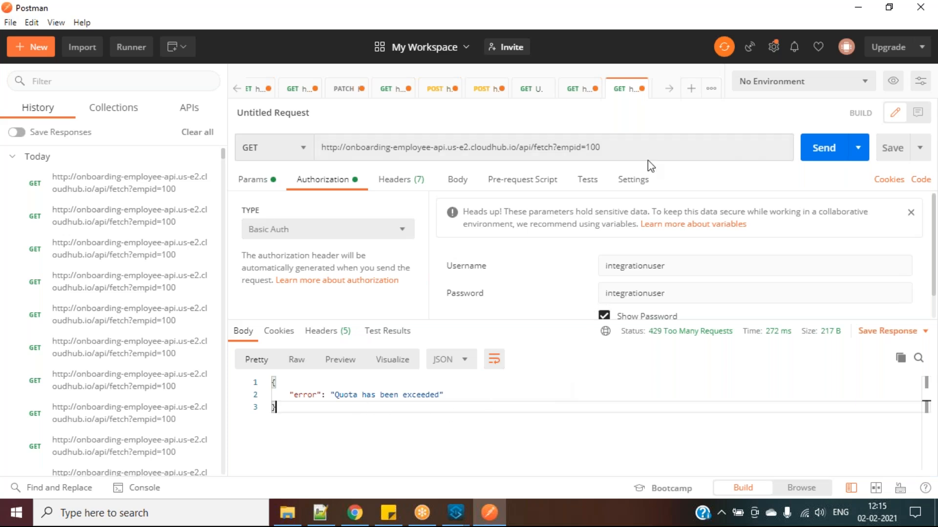
key("alt+Tab")
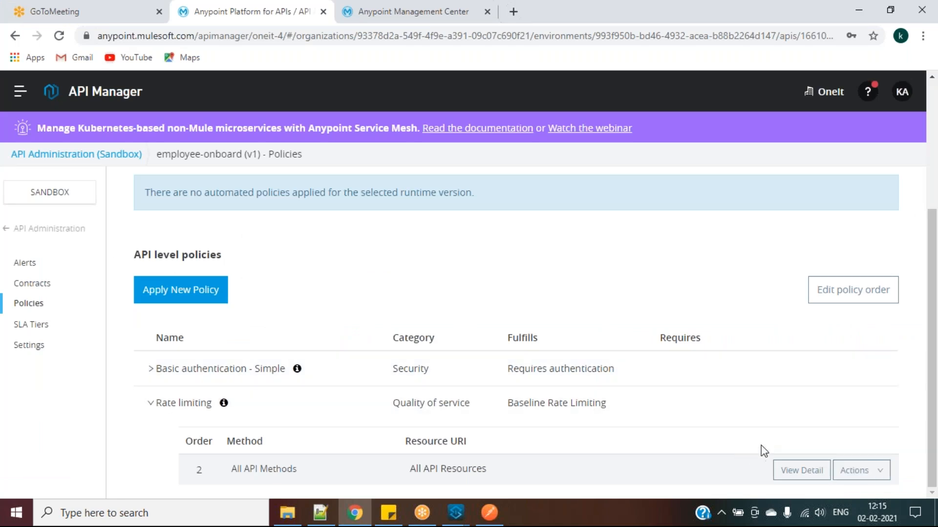
Disable the Rate limiting policy, then resend the fetch request twice in Postman
left_click(859, 466)
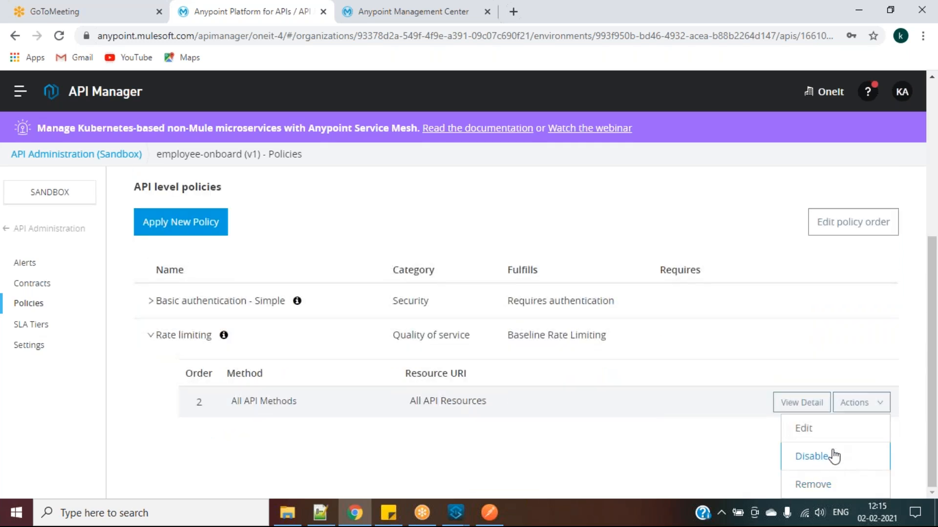
left_click(825, 459)
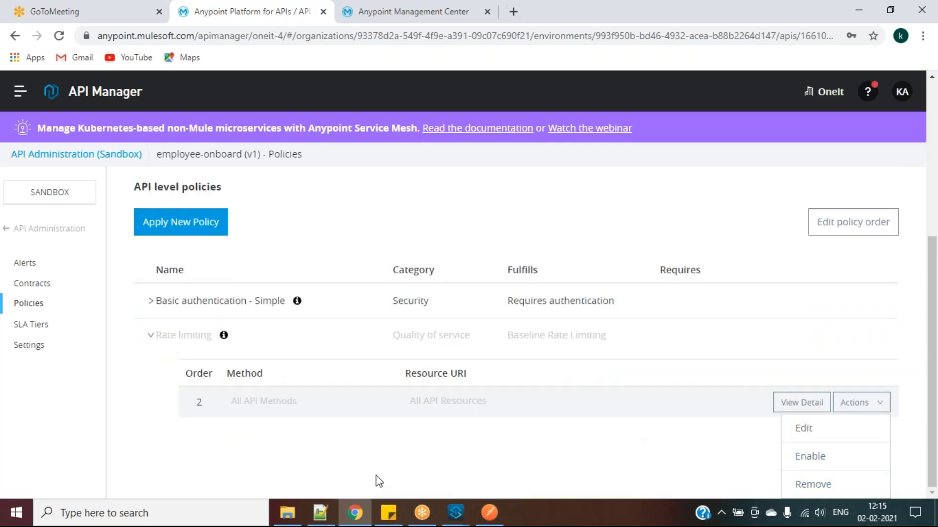
left_click(489, 512)
left_click(829, 148)
left_click(828, 148)
key("alt+Tab")
Resend the fetch request four more times, confirming it still returns 429
left_click(490, 513)
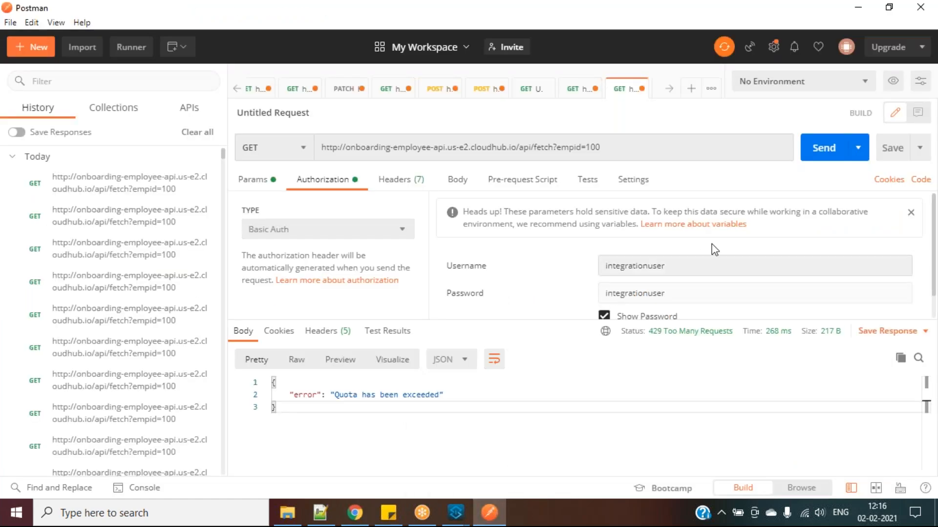
left_click(830, 157)
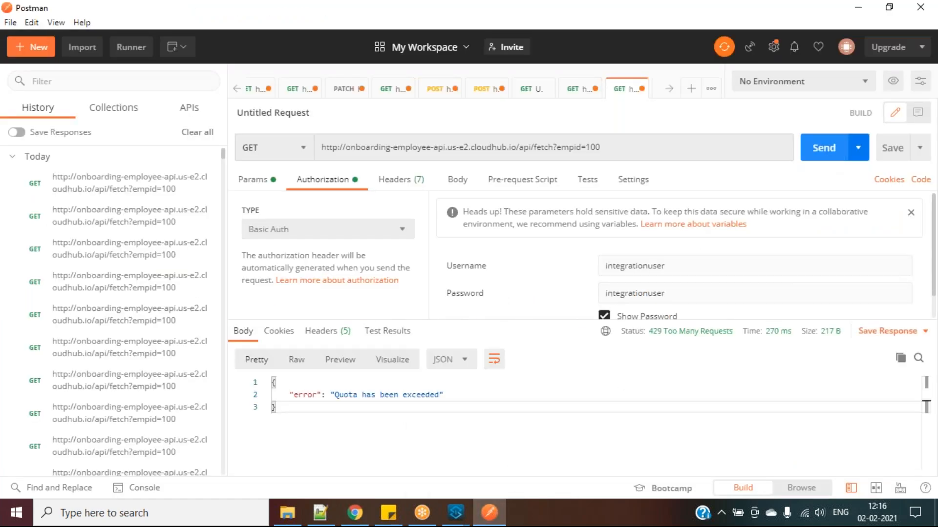
left_click(830, 155)
left_click(830, 155)
left_click(830, 156)
key("alt+Tab")
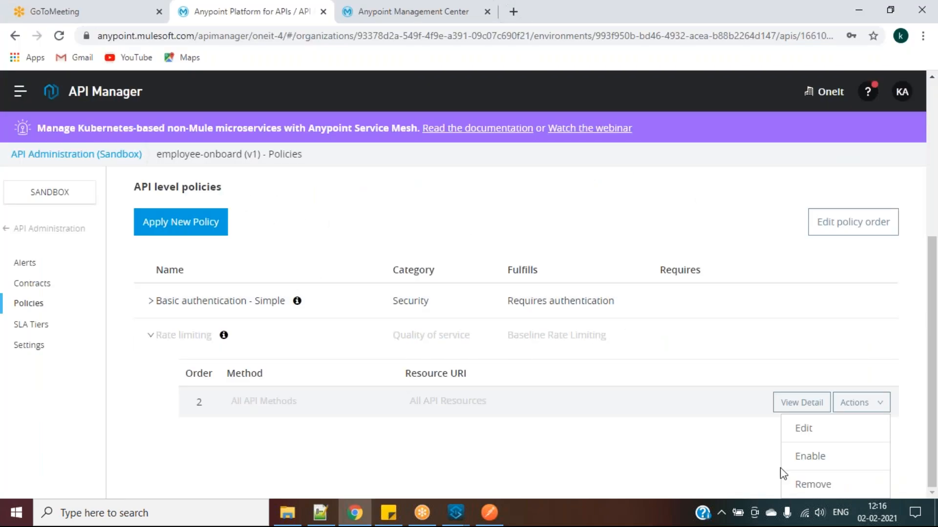
Close the policy actions list, resend the request twice more, and collapse the Rate limiting row
left_click(735, 451)
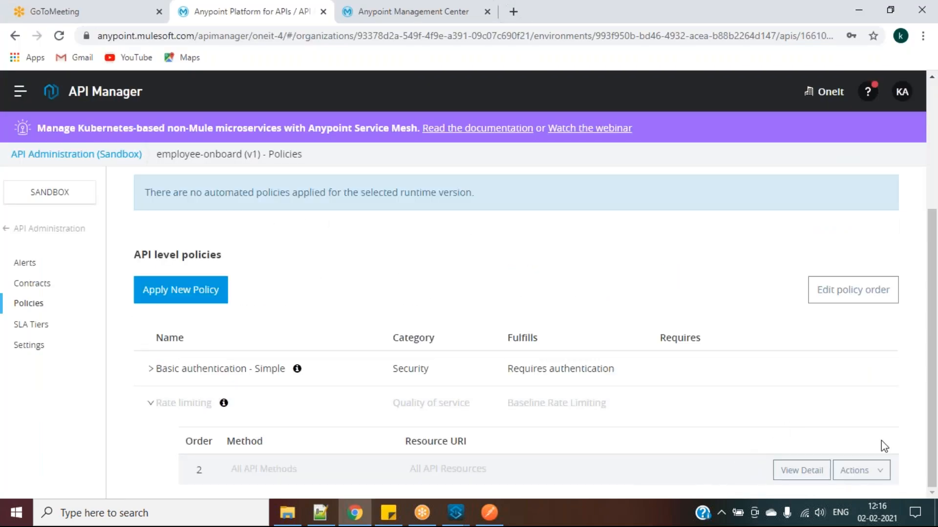
left_click(489, 515)
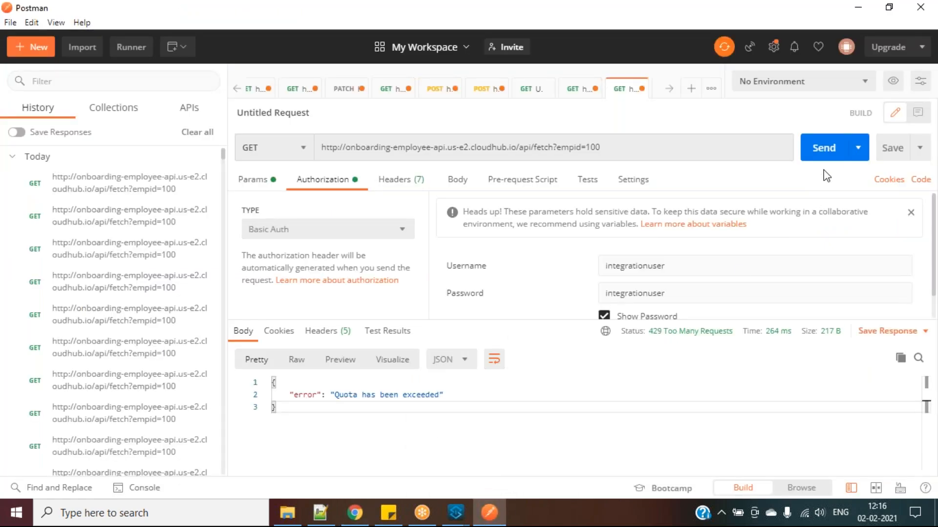
left_click(830, 156)
left_click(831, 156)
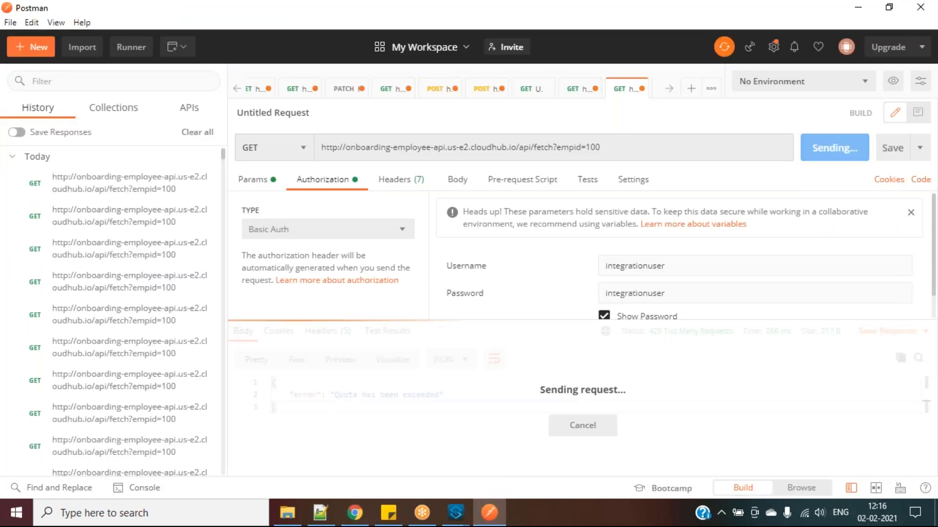
key("alt+Tab")
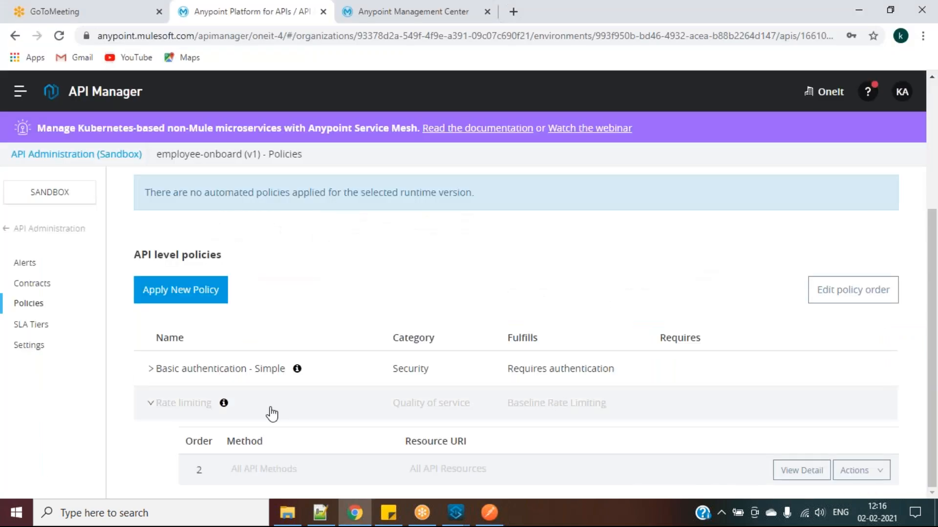
left_click(152, 407)
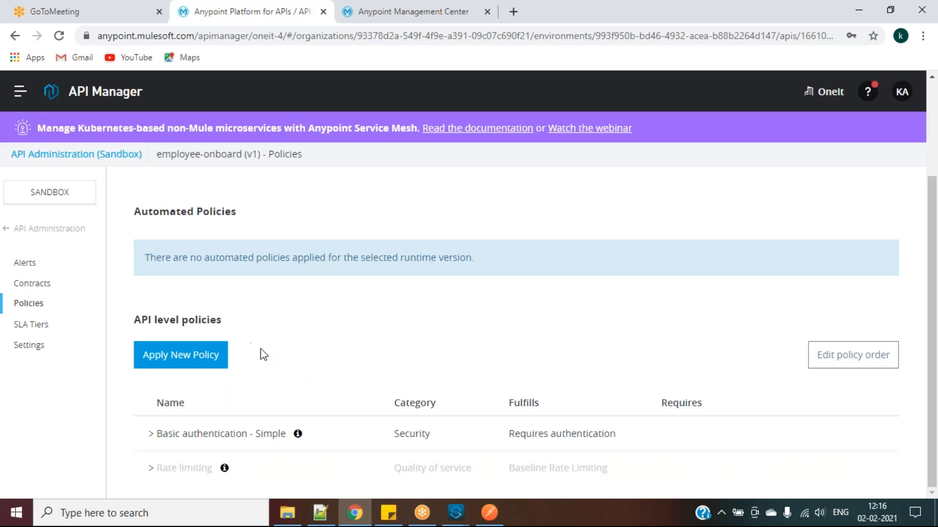
key("alt+Tab")
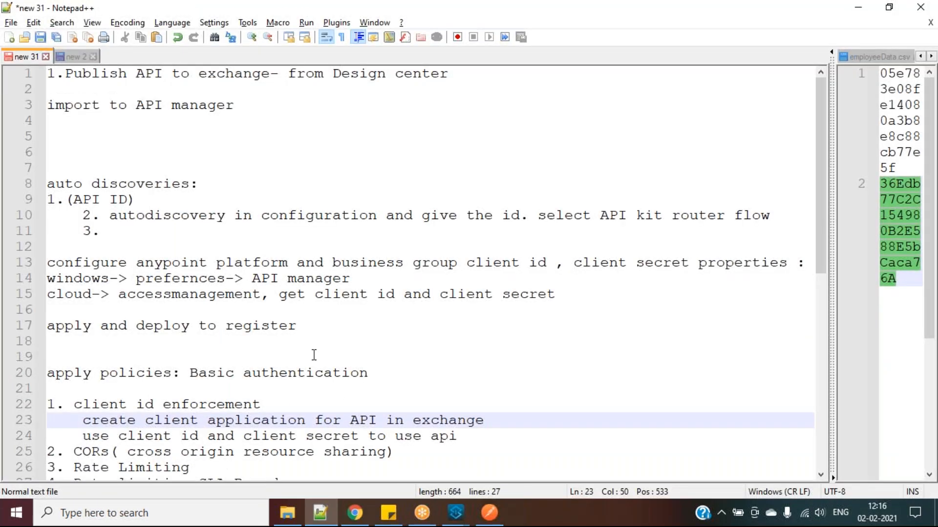
Highlight the 'client id enforcement' line in the Notepad++ notes, then return to API Manager
left_click_drag(272, 404, 74, 405)
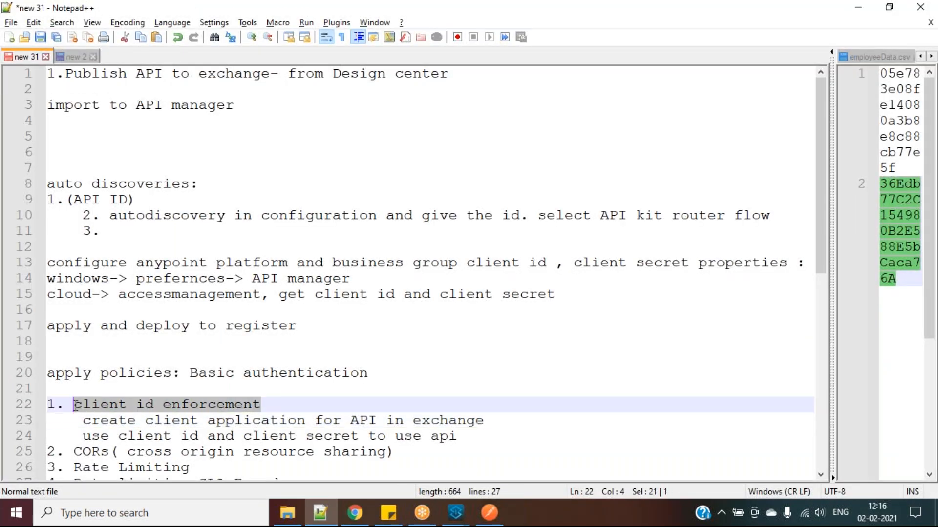
left_click(489, 513)
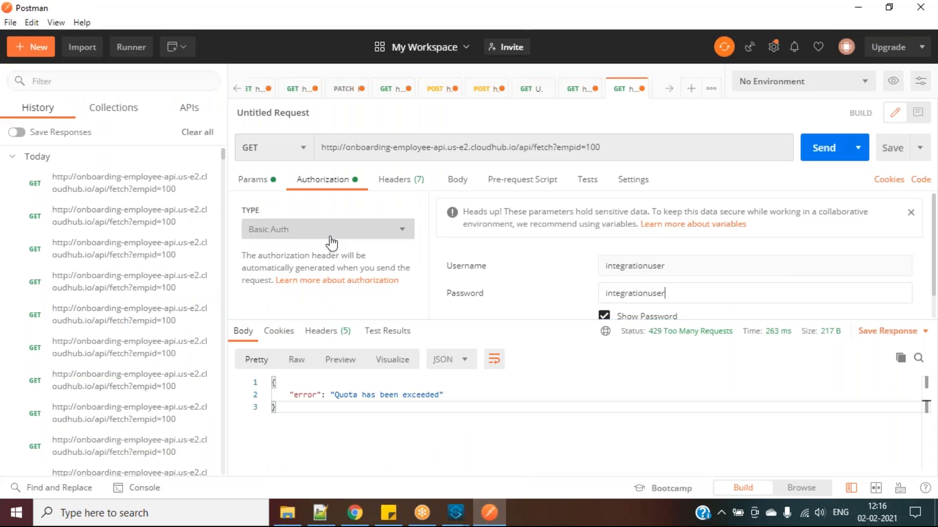
key("alt+Tab")
scroll(342, 354, "down", 6)
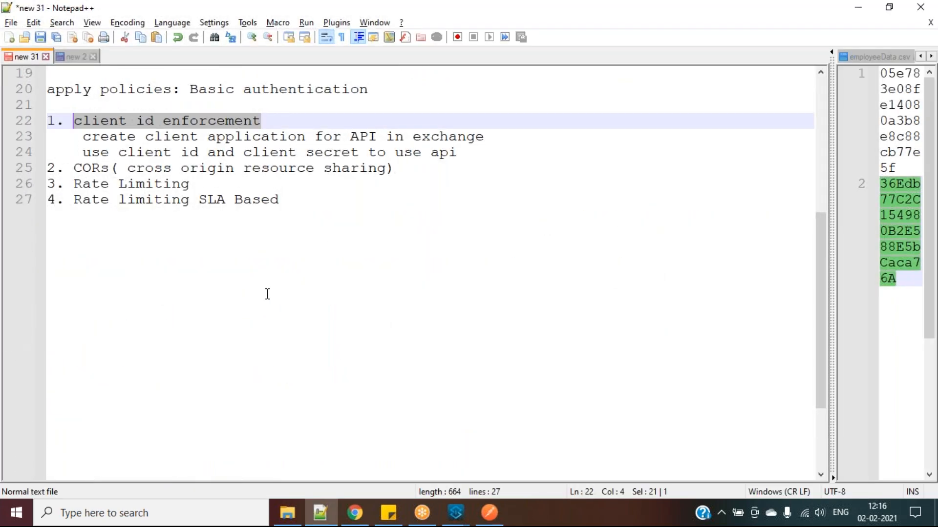
left_click(76, 122)
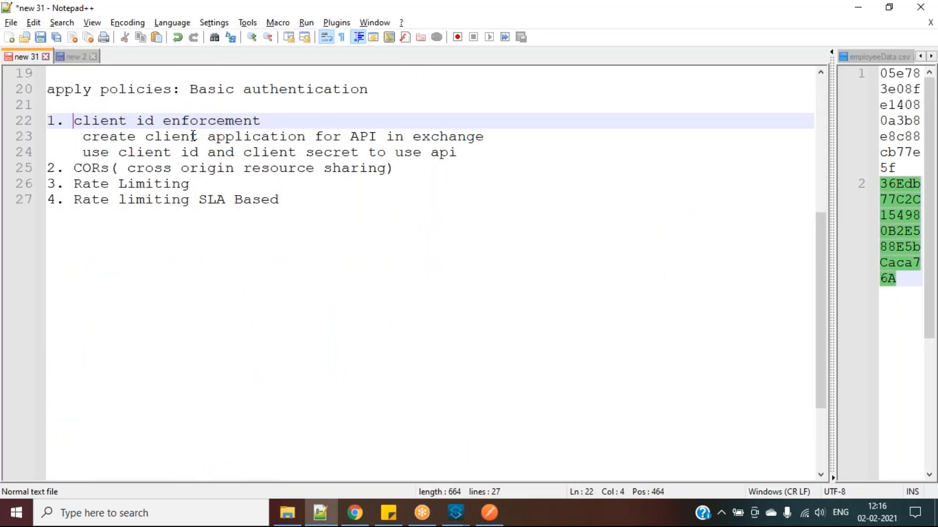
left_click(355, 512)
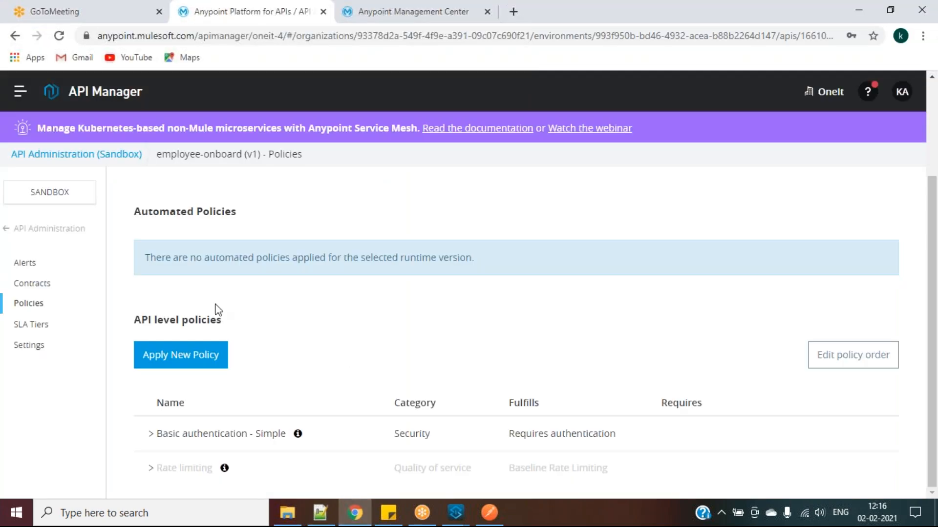
Start applying a new policy and list Client ID enforcement versions 1.2.3 to 1.1.0
left_click(190, 360)
left_click(200, 274)
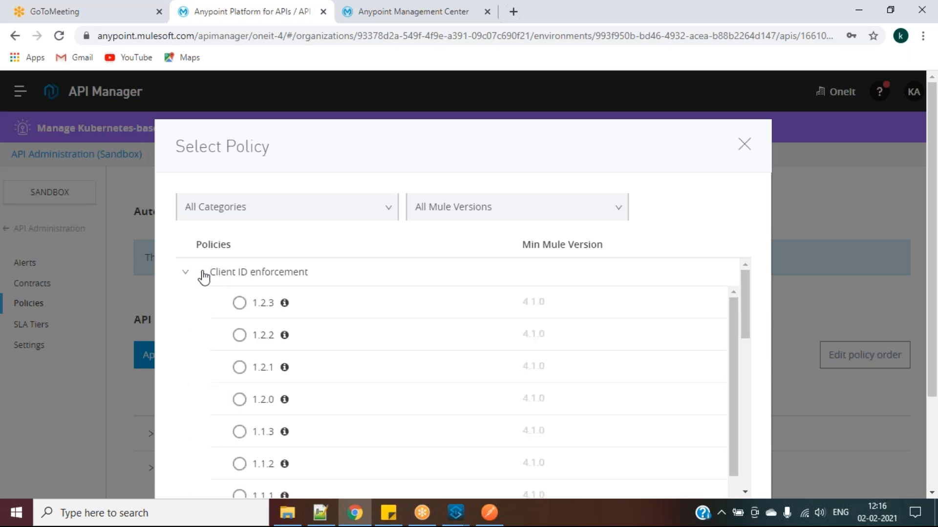
scroll(235, 309, "down", 1)
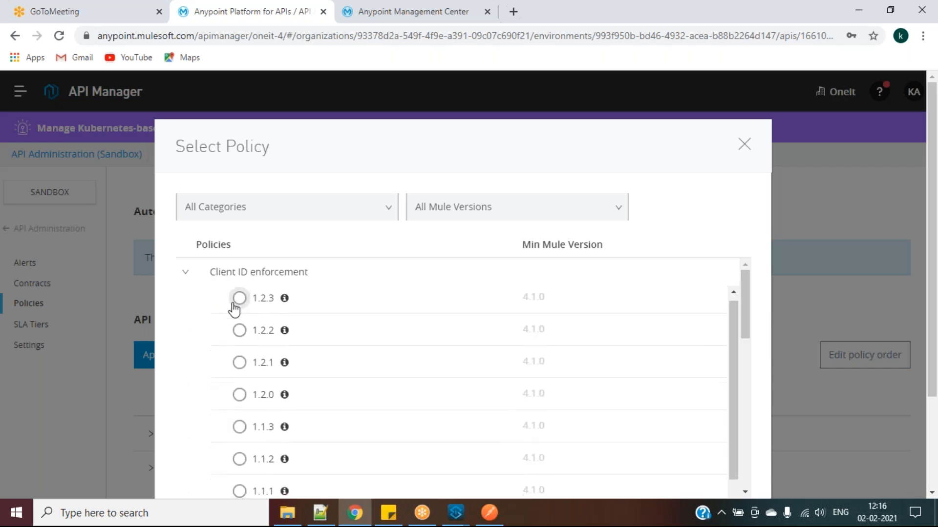
scroll(841, 299, "down", 3)
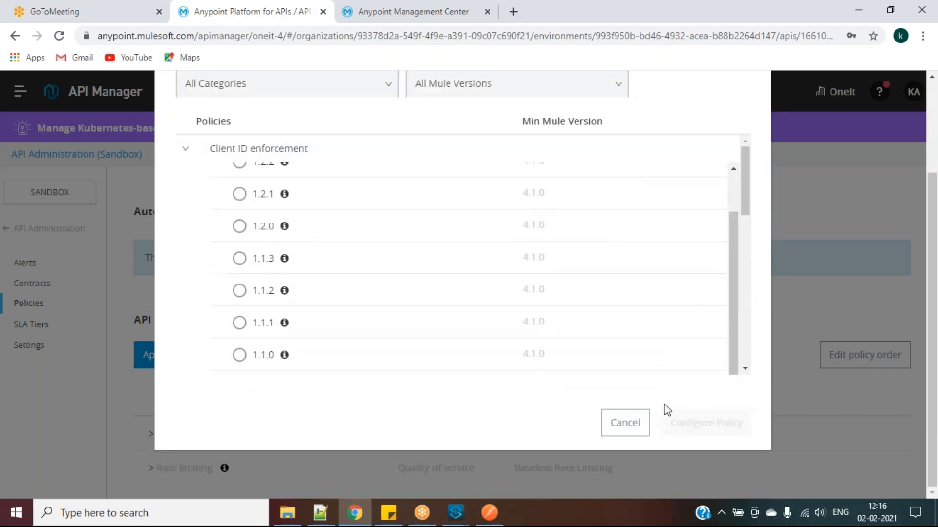
Dismiss the policy picker and open the employee-onboard asset in Exchange
left_click(616, 425)
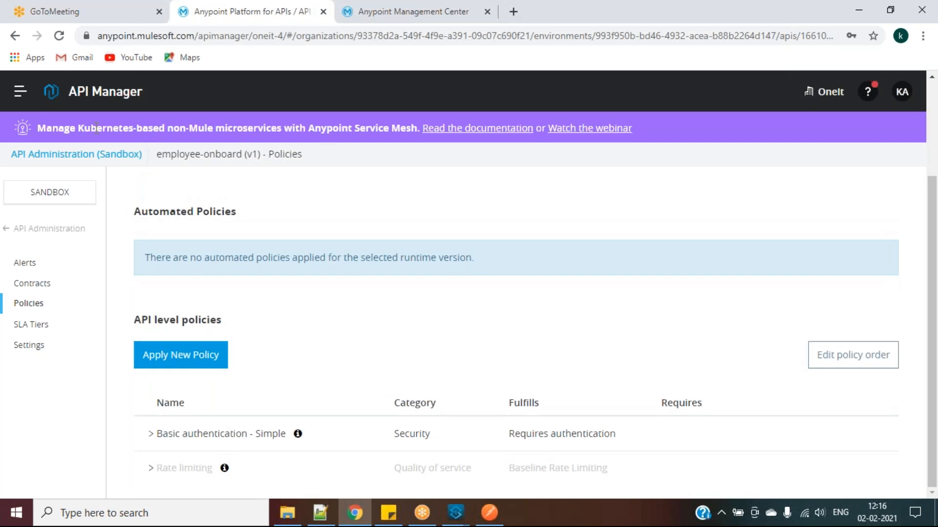
left_click(21, 92)
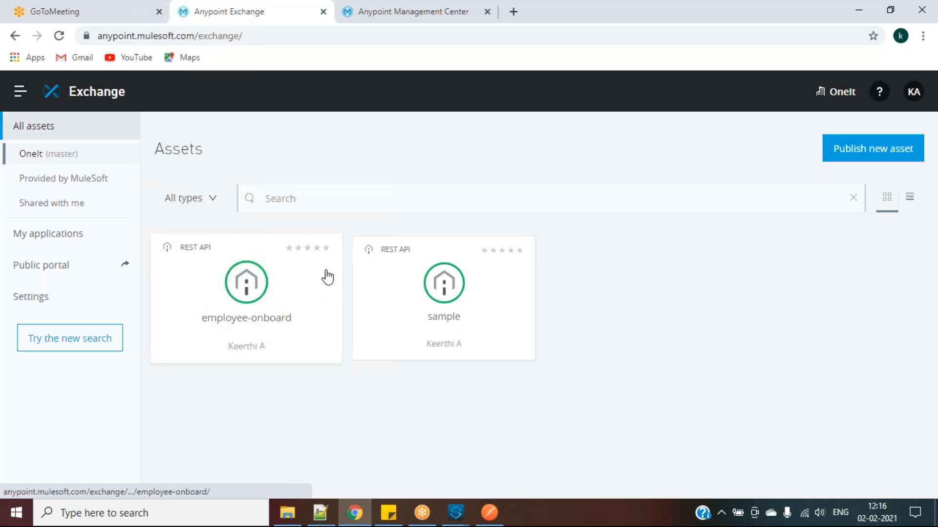
left_click(297, 293)
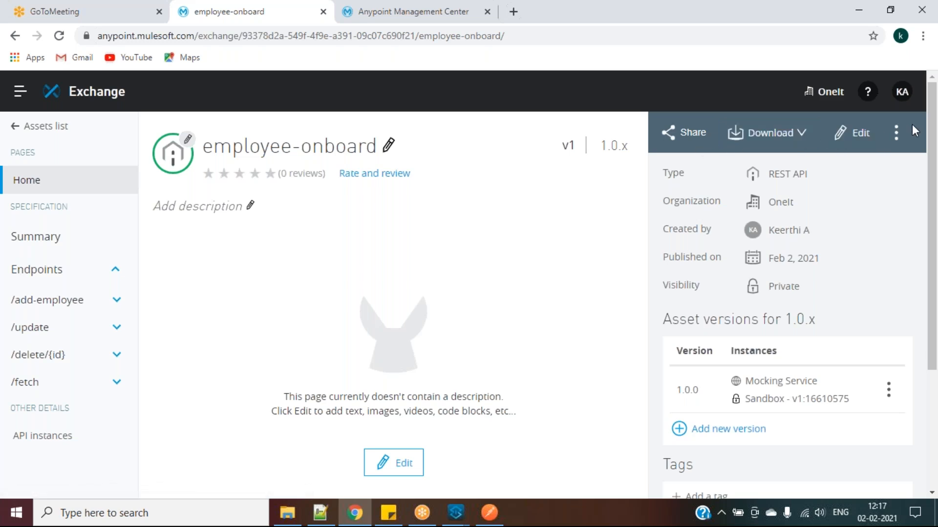
Request access to the v1:16610575 API instance and choose to create a new application
left_click(896, 132)
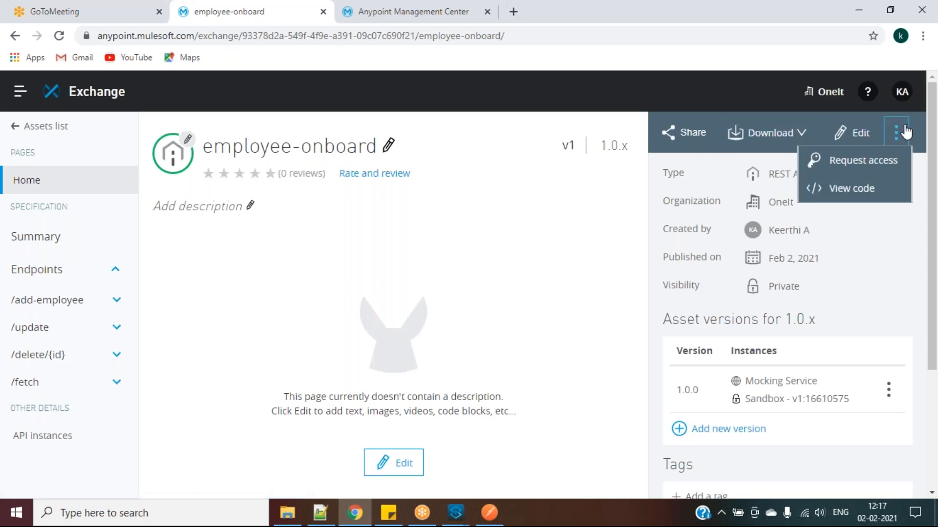
left_click(846, 163)
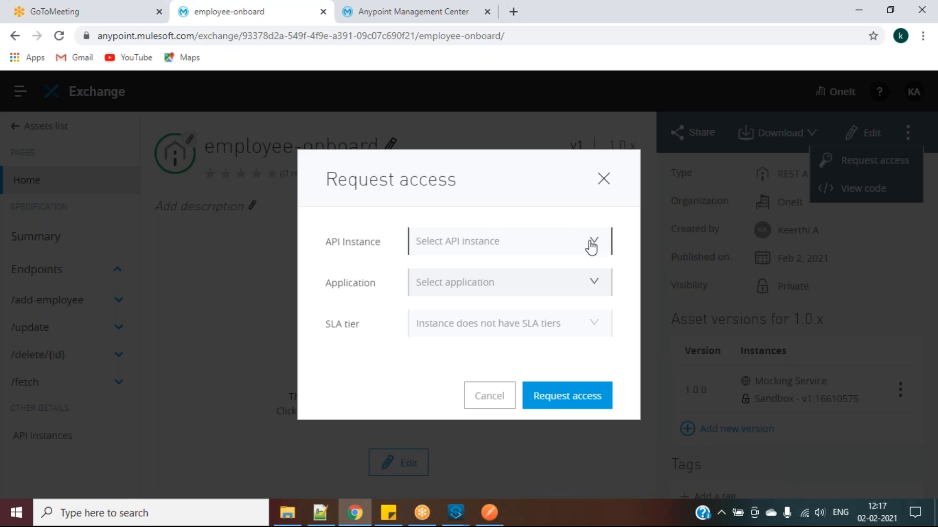
left_click(591, 249)
left_click(432, 299)
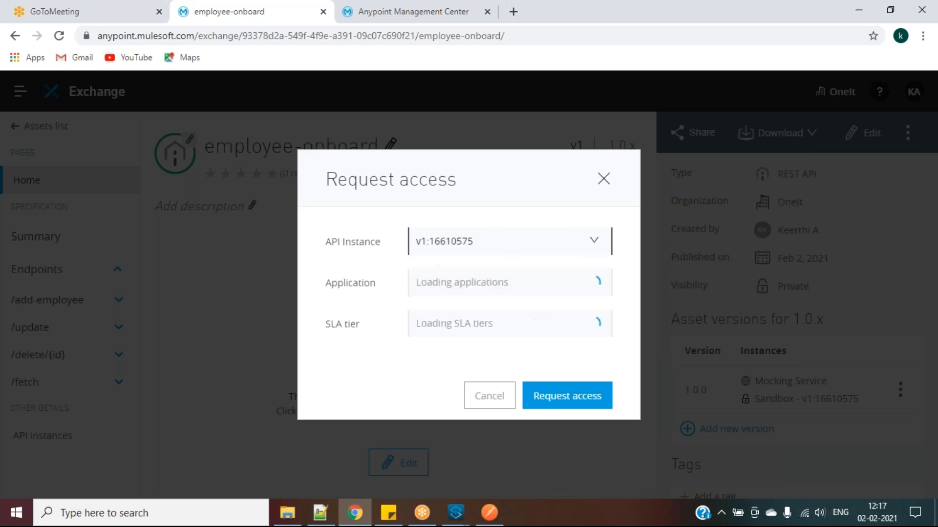
left_click(510, 281)
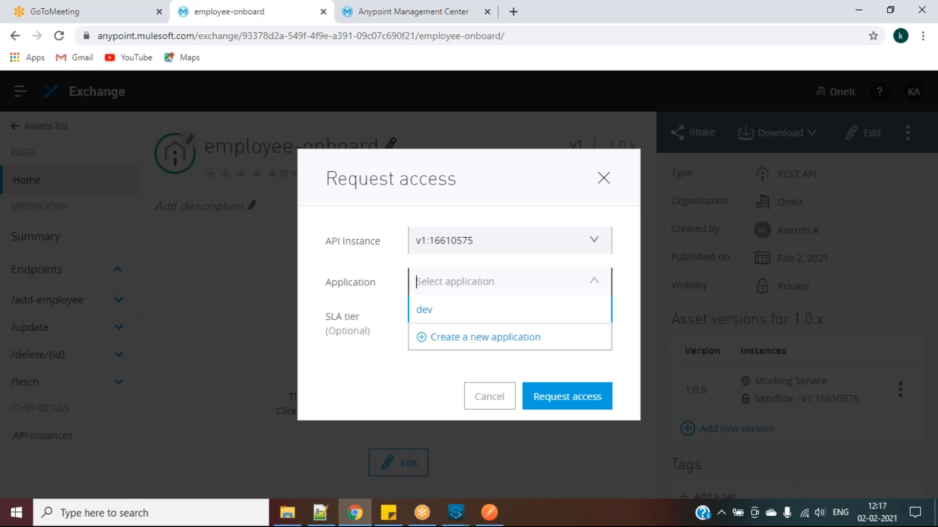
left_click(394, 279)
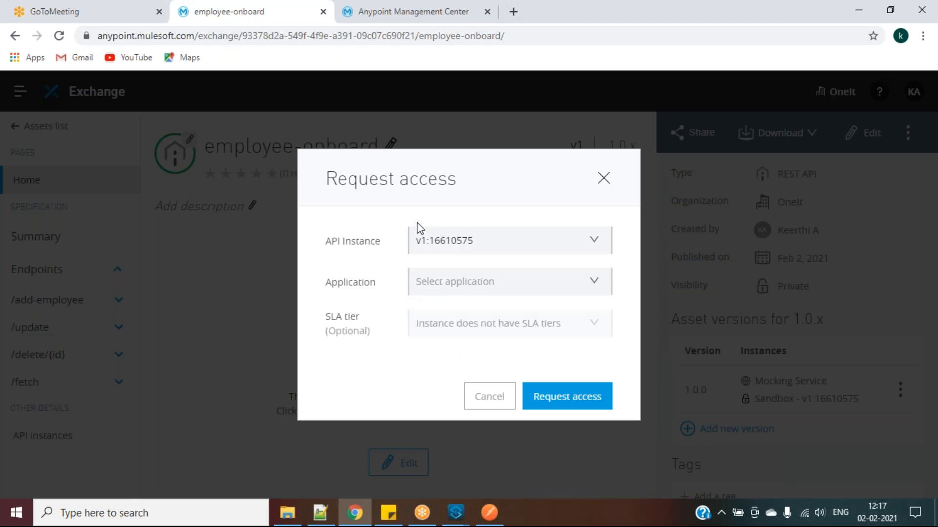
left_click(594, 284)
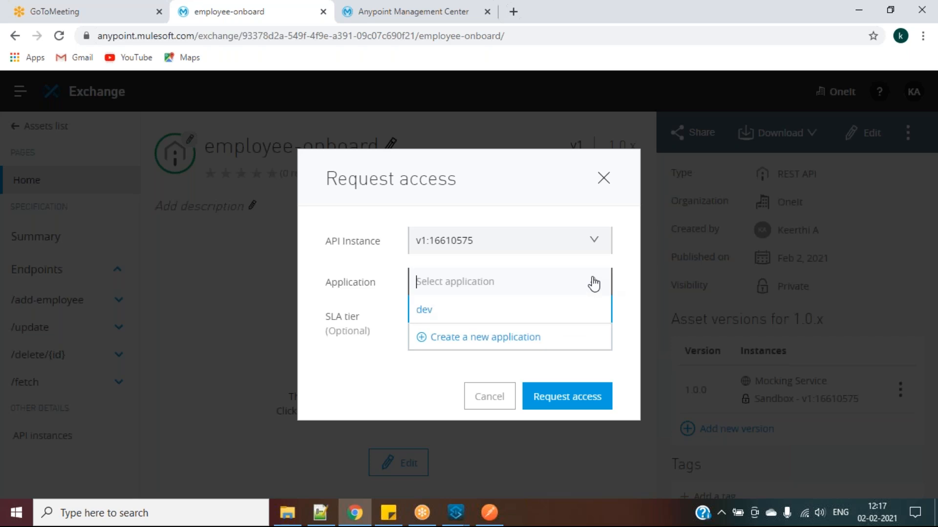
left_click(492, 338)
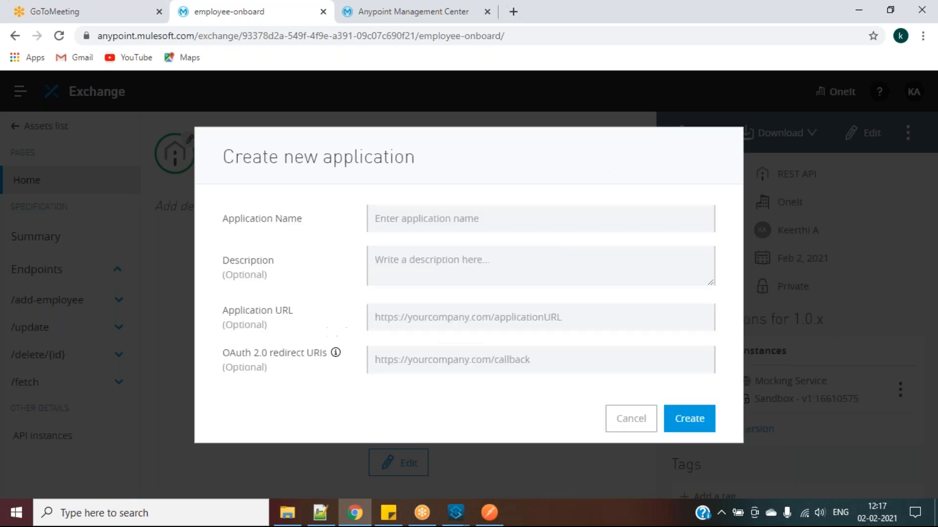
Create the onboard-client application and request access to employee-onboard with it
left_click(490, 224)
type("onboard-client")
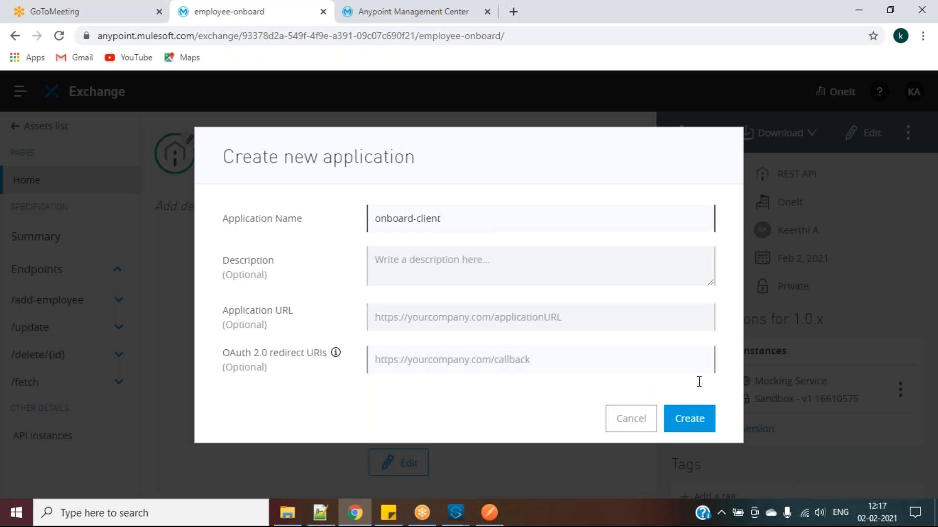
left_click(703, 418)
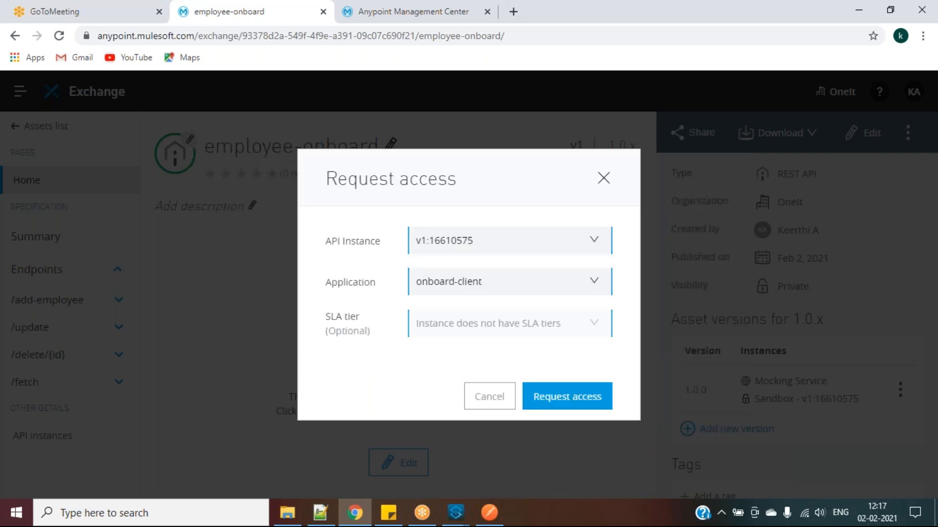
left_click(563, 396)
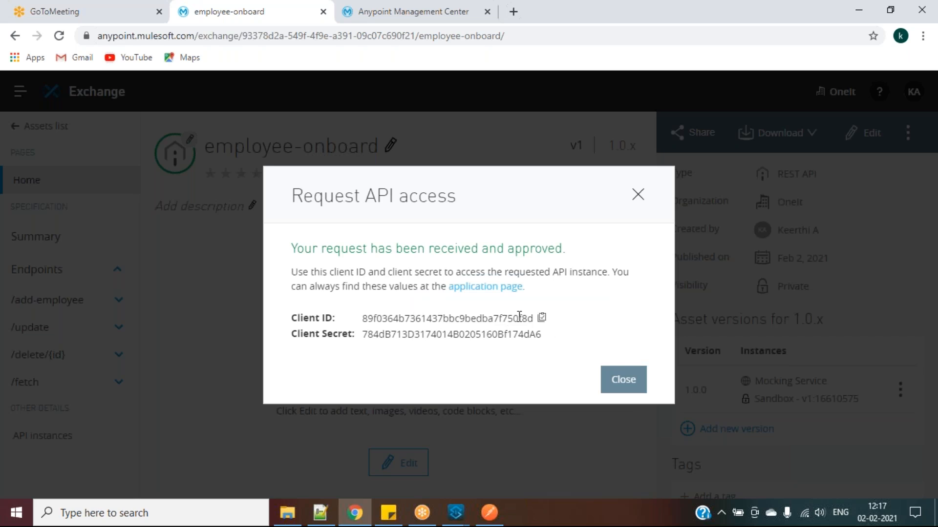
Copy the issued client ID and client secret into the Notepad++ notes, then close the dialog
left_click(541, 320)
left_click(320, 519)
left_click(521, 341)
key("Return")
key("Return")
key("Return")
key("ctrl+v")
key("Return")
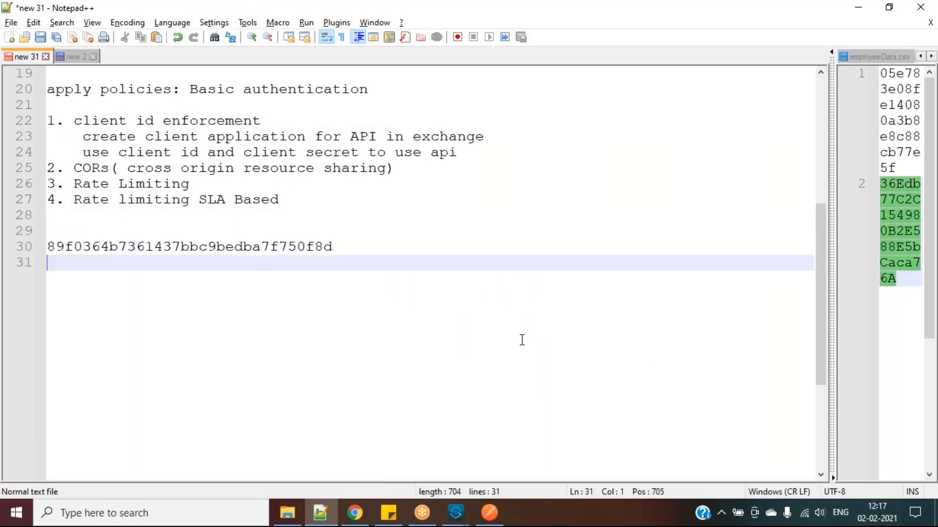
key("alt+Tab")
left_click(550, 335)
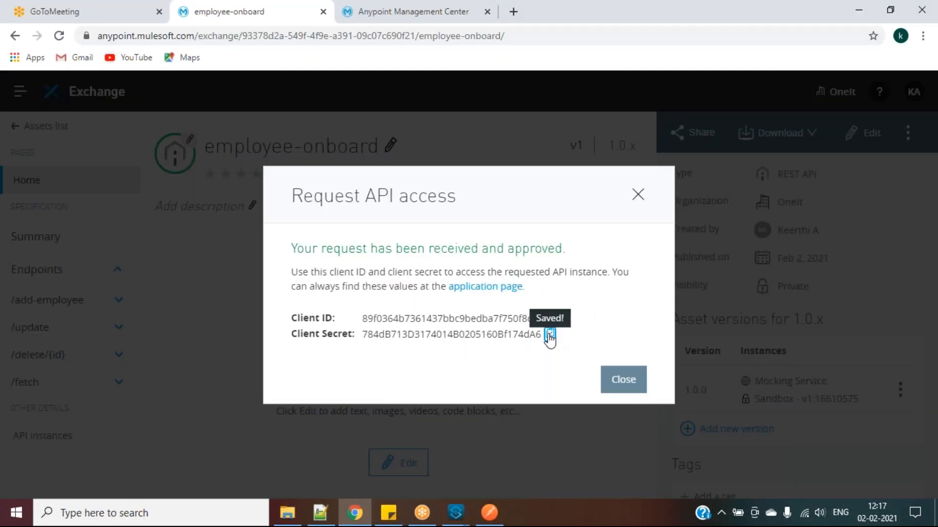
key("alt+Tab")
key("ctrl+v")
key("alt+Tab")
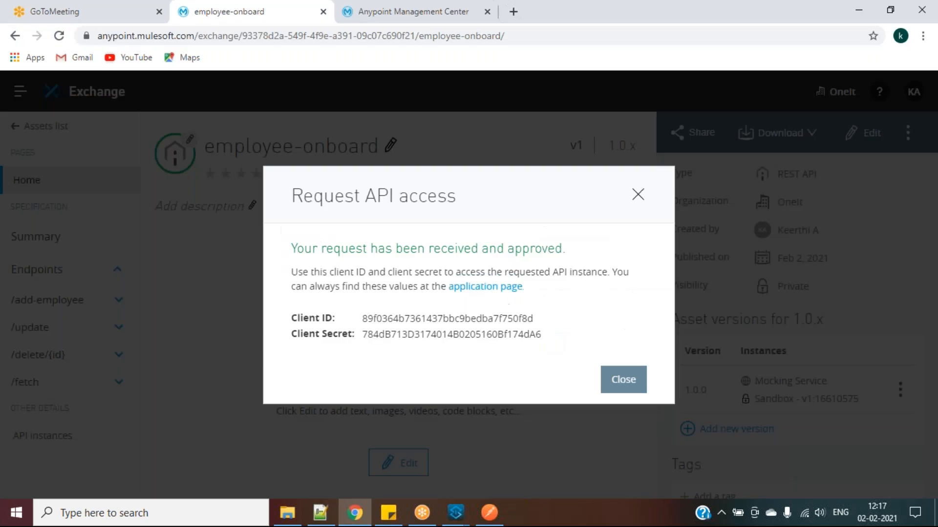
left_click(618, 382)
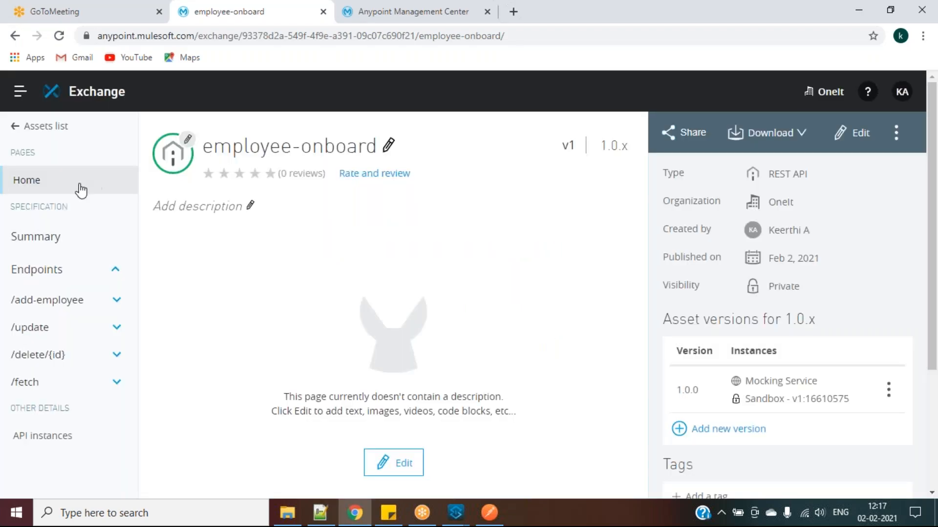
Go to API Manager's employee-onboard v1 Policies page and start Apply New Policy
left_click(20, 93)
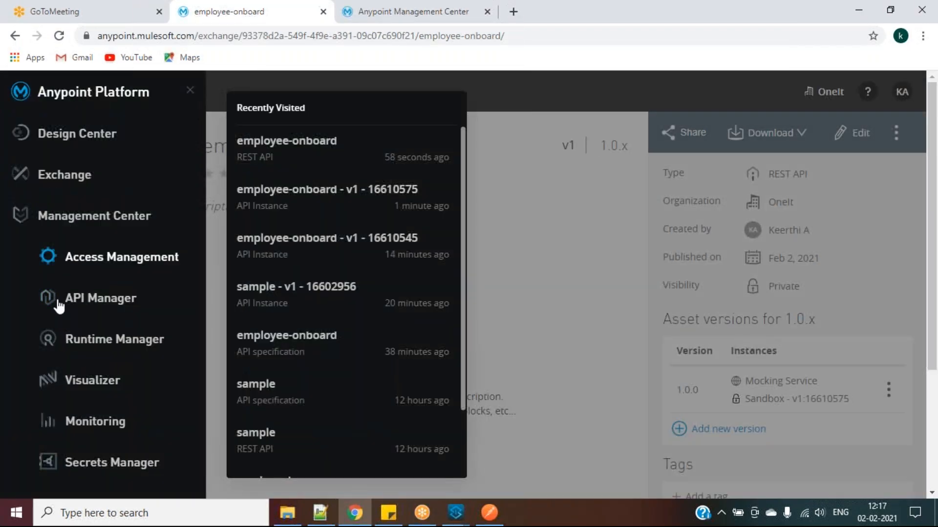
left_click(117, 298)
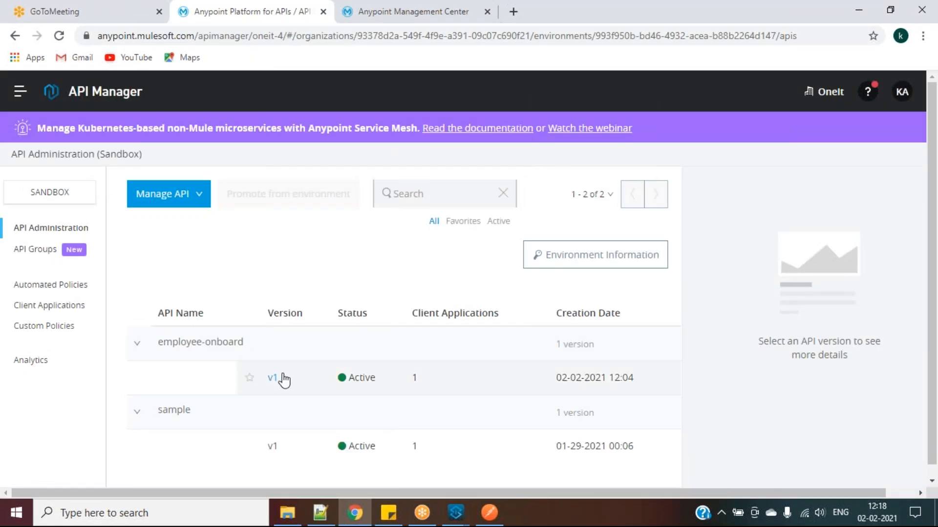
left_click(273, 378)
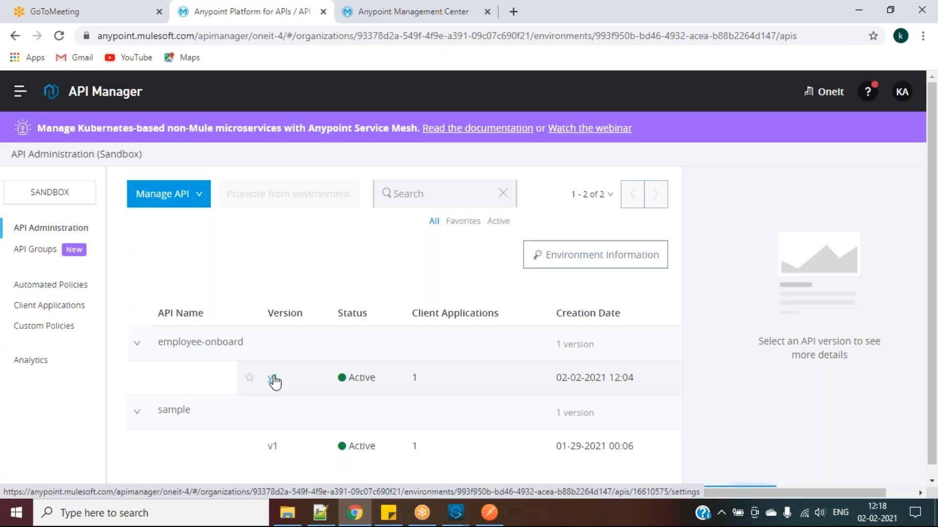
scroll(273, 379, "down", 3)
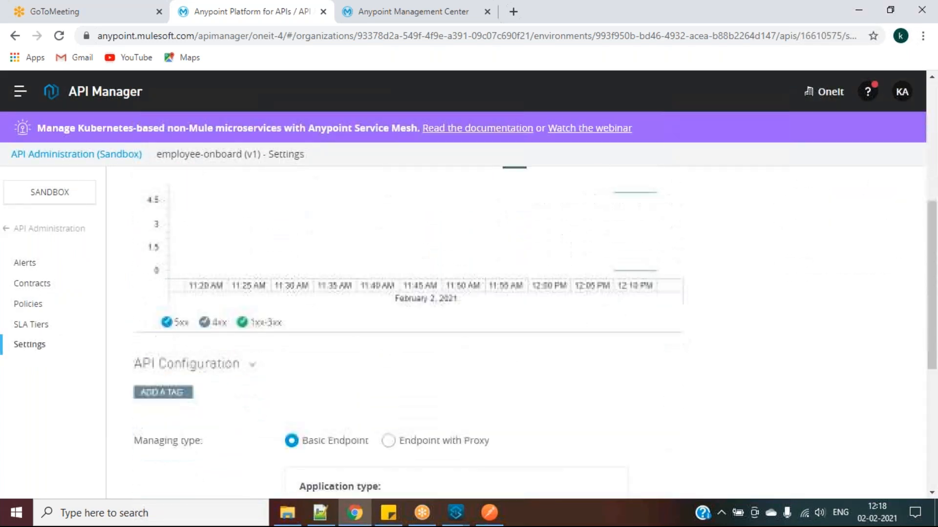
left_click(29, 305)
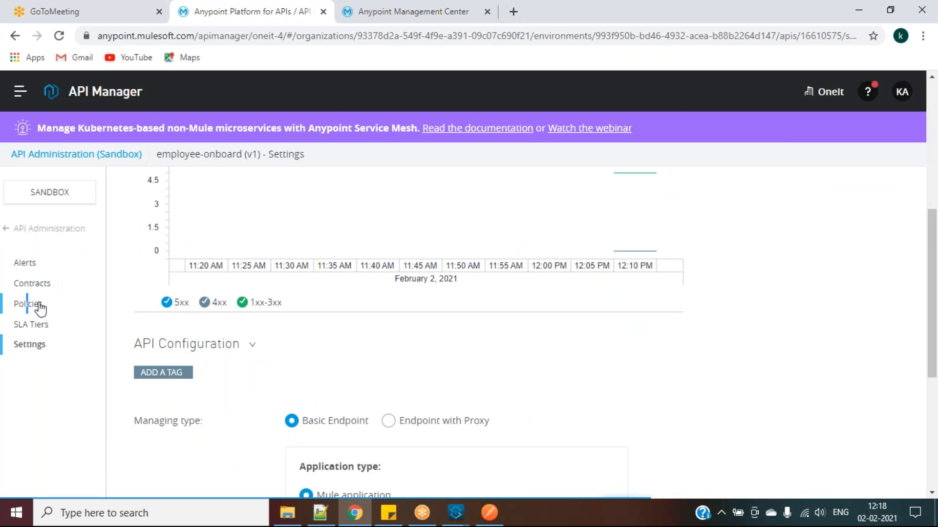
scroll(194, 370, "down", 3)
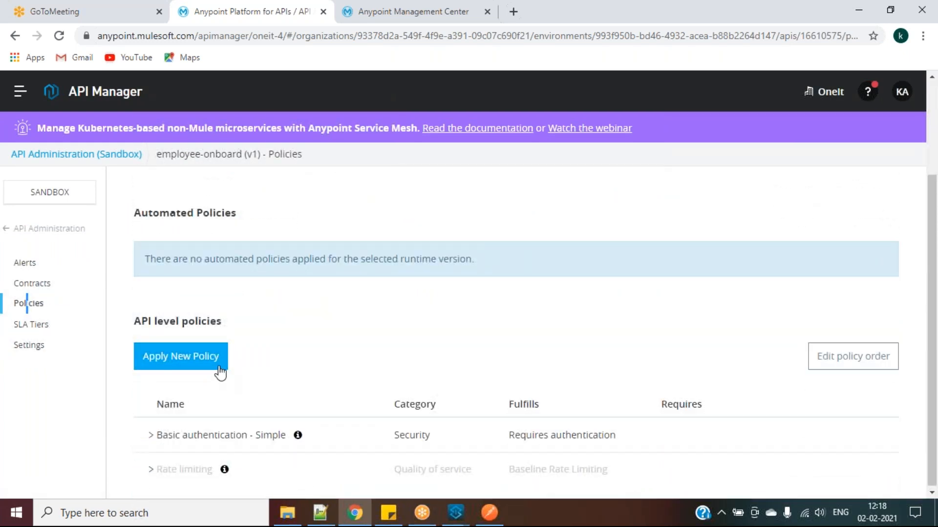
left_click(320, 513)
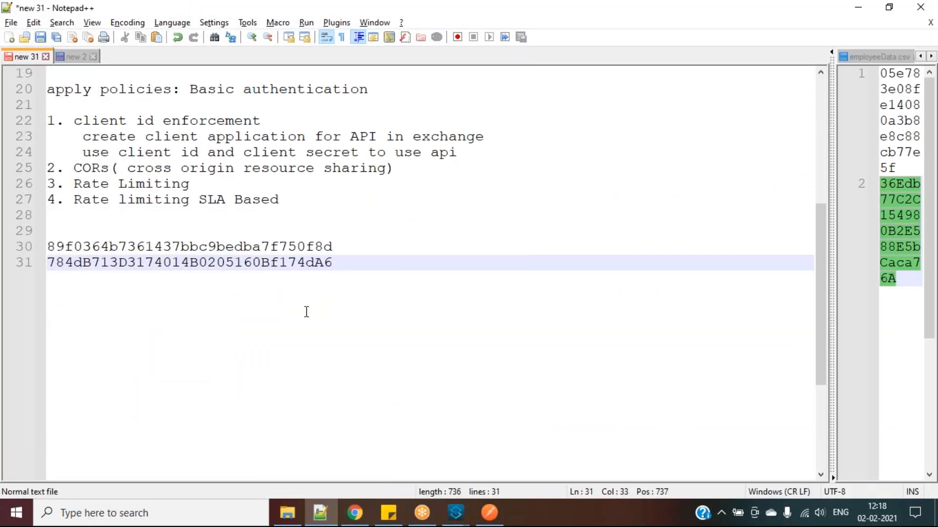
key("alt+Tab")
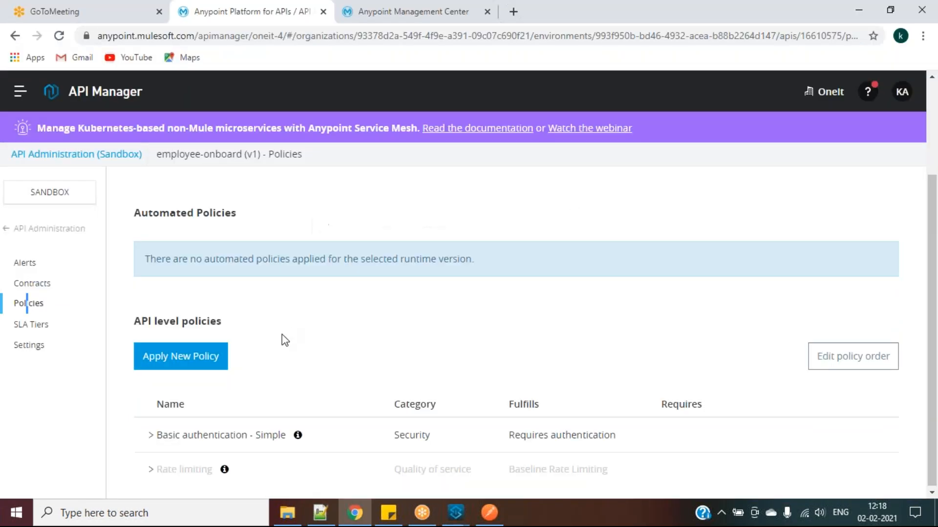
left_click(191, 366)
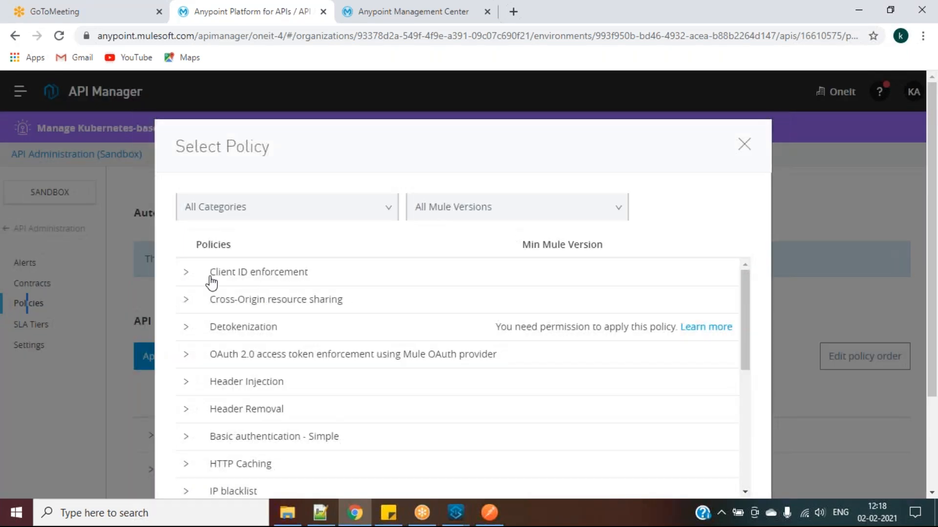
Choose Client ID enforcement version 1.2.3 and open its configuration
left_click(189, 274)
left_click(240, 303)
left_click_drag(746, 321, 773, 488)
scroll(742, 408, "down", 3)
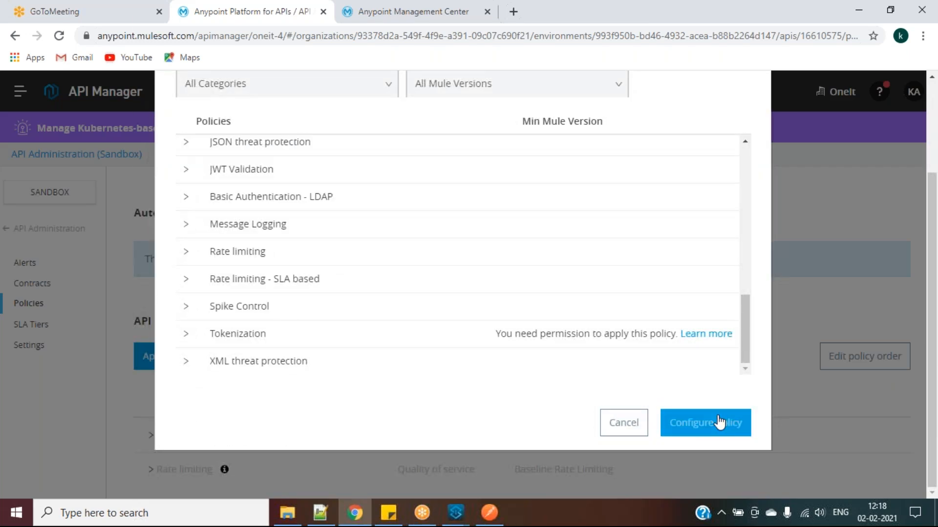
left_click(720, 423)
scroll(418, 299, "down", 3)
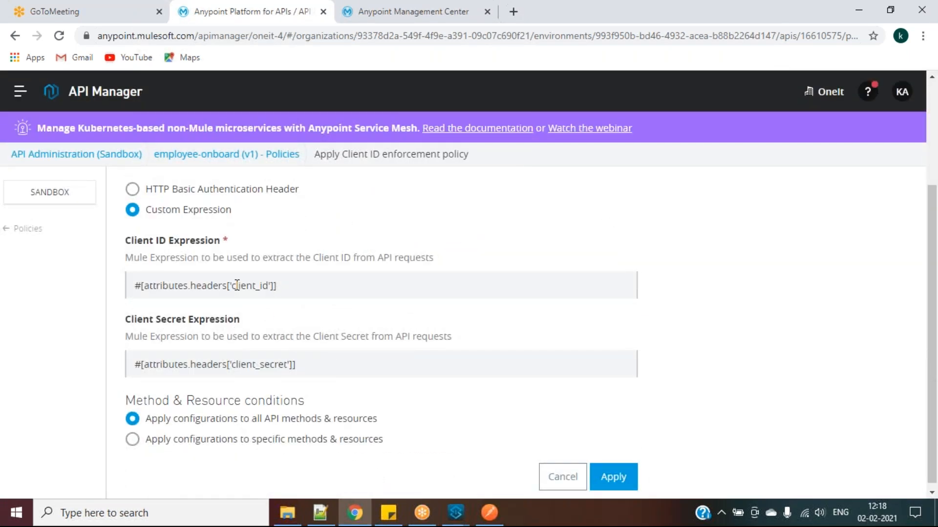
Copy the client_id and client_secret header names into the Notepad++ notes
left_click_drag(232, 285, 265, 286)
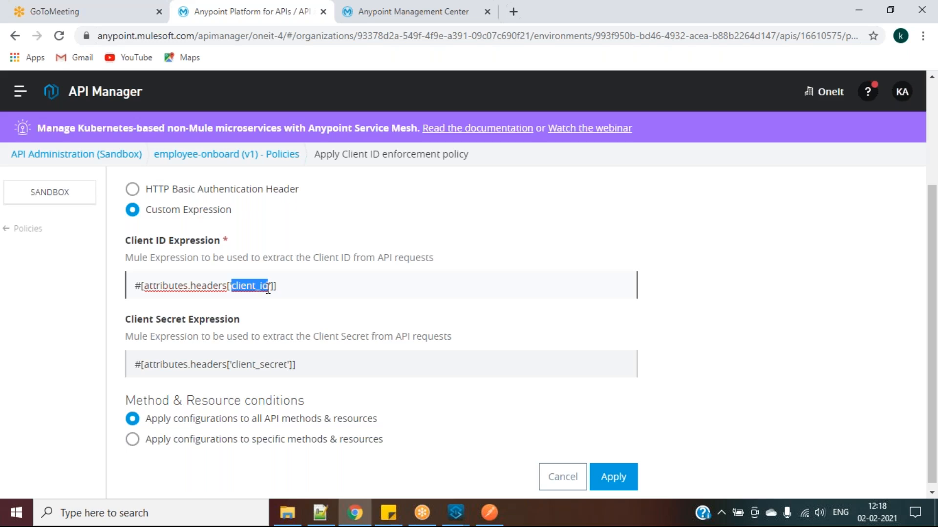
key("alt+Tab")
key("Return")
key("Return")
key("Return")
key("ctrl+v")
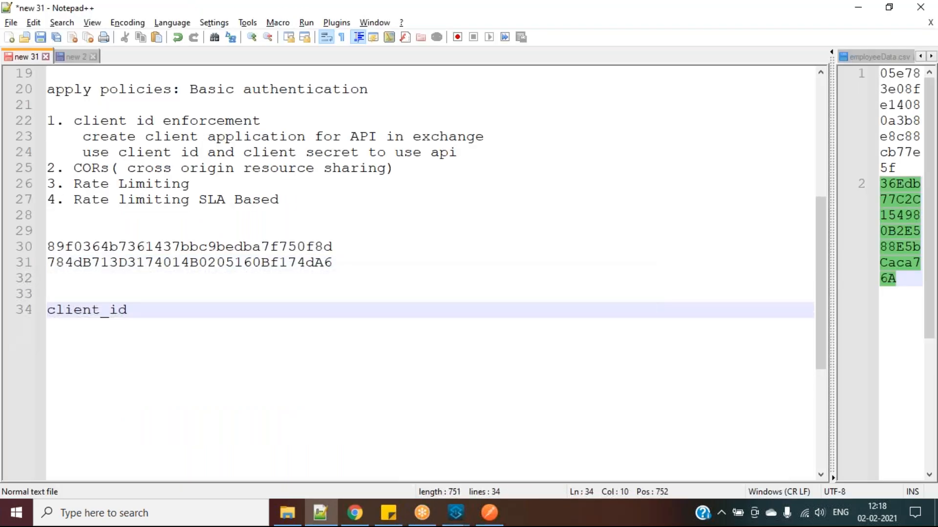
key("Return")
key("alt+Tab")
left_click_drag(233, 365, 289, 365)
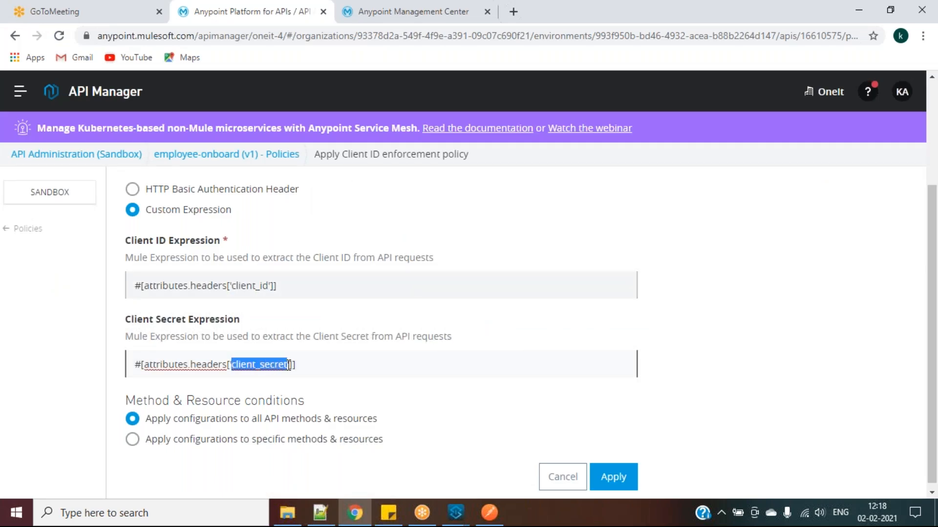
key("ctrl+c")
key("alt+Tab")
key("ctrl+v")
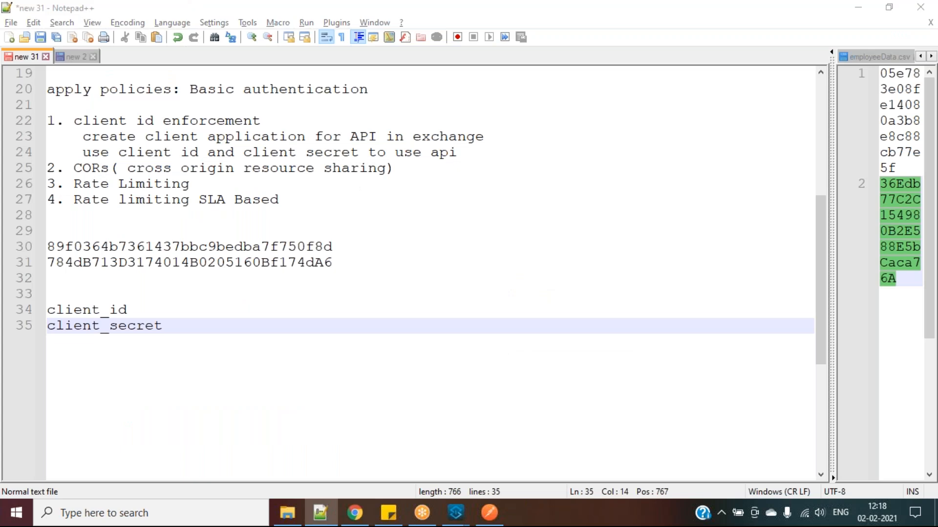
key("alt+Tab")
Apply the Client ID enforcement policy to employee-onboard v1
scroll(570, 381, "down", 1)
left_click(619, 478)
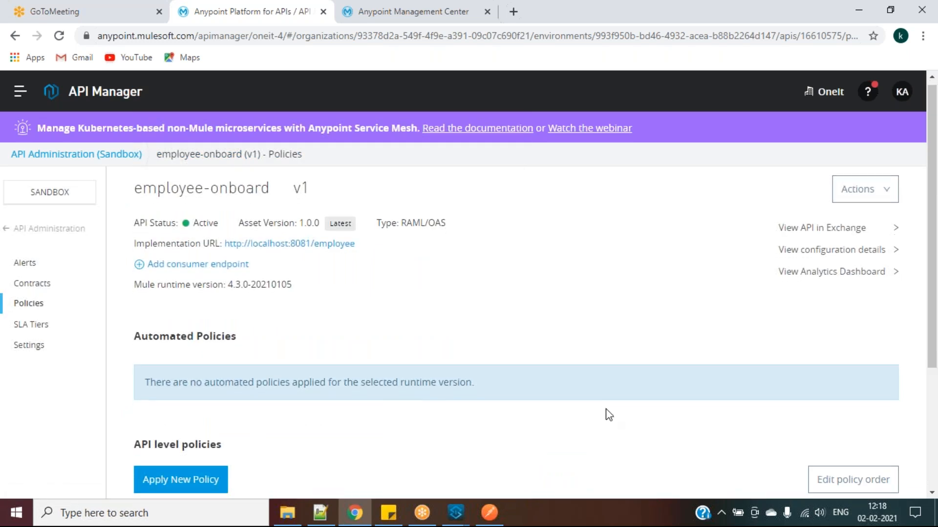
scroll(541, 311, "down", 2)
scroll(541, 312, "down", 1)
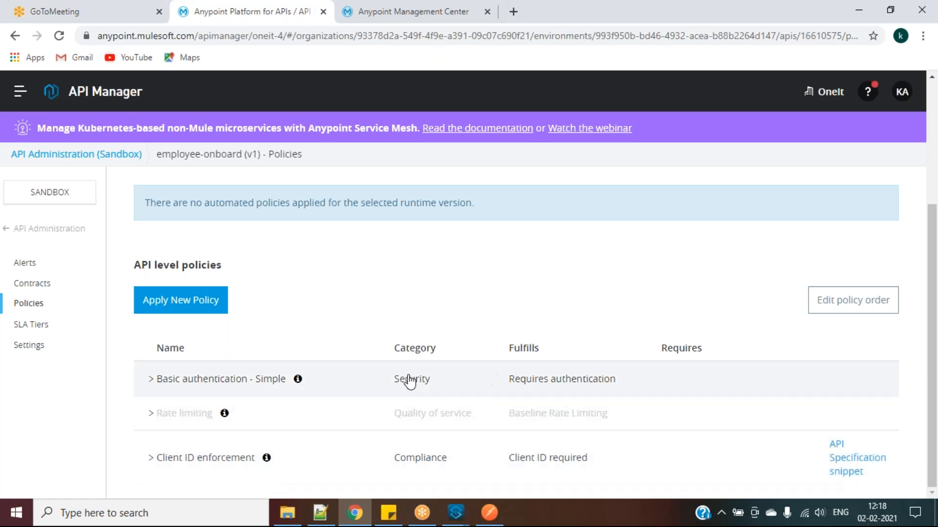
left_click(489, 513)
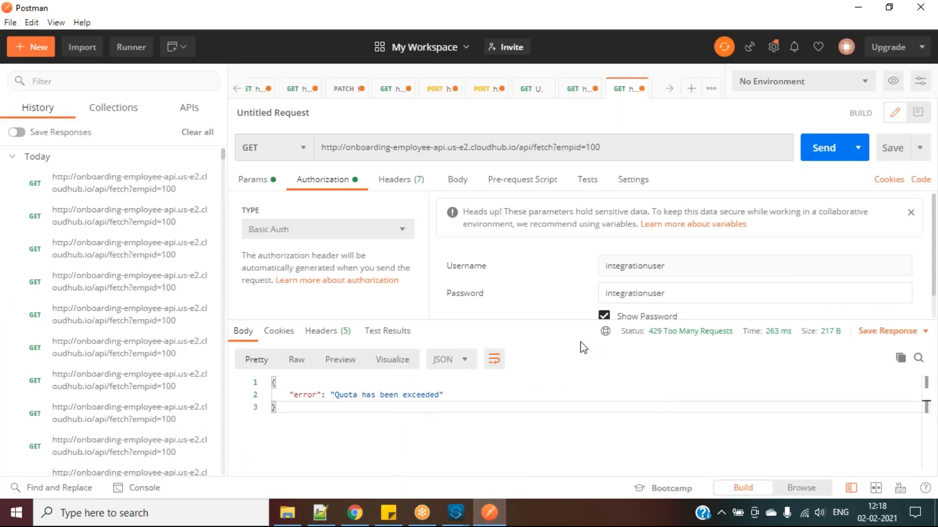
Send the GET fetch?empid=100 request about a dozen times, each returning 200 OK
left_click(572, 397)
left_click(833, 148)
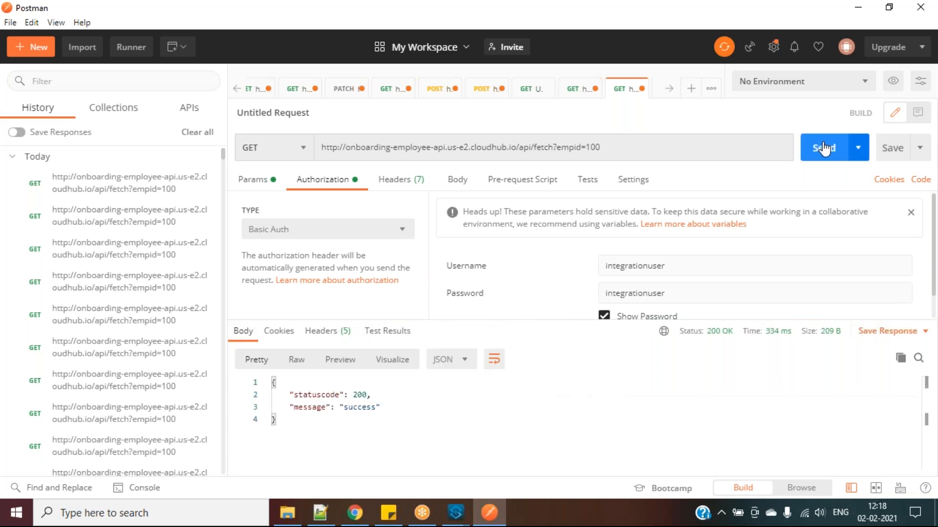
left_click(833, 148)
left_click(834, 147)
left_click(833, 147)
left_click(833, 147)
left_click(833, 148)
left_click(833, 147)
left_click(833, 148)
left_click(833, 148)
left_click(826, 147)
left_click(826, 147)
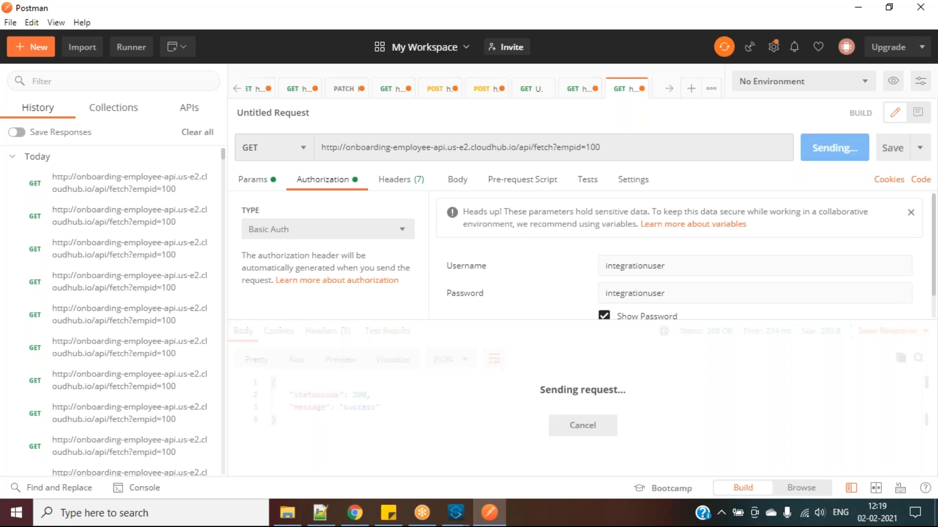
left_click(824, 147)
left_click(824, 147)
key("alt+Tab")
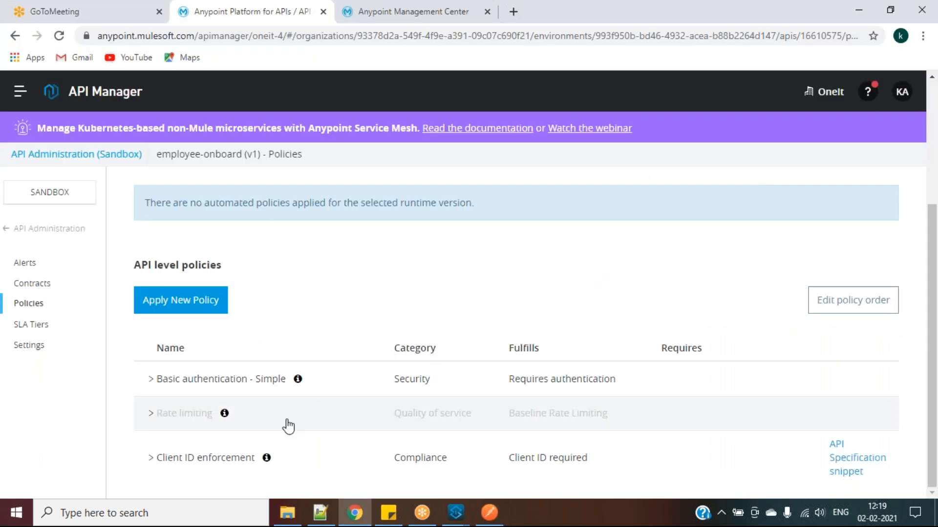
Expand the disabled Rate limiting policy and view its Actions menu without choosing anything
left_click(154, 421)
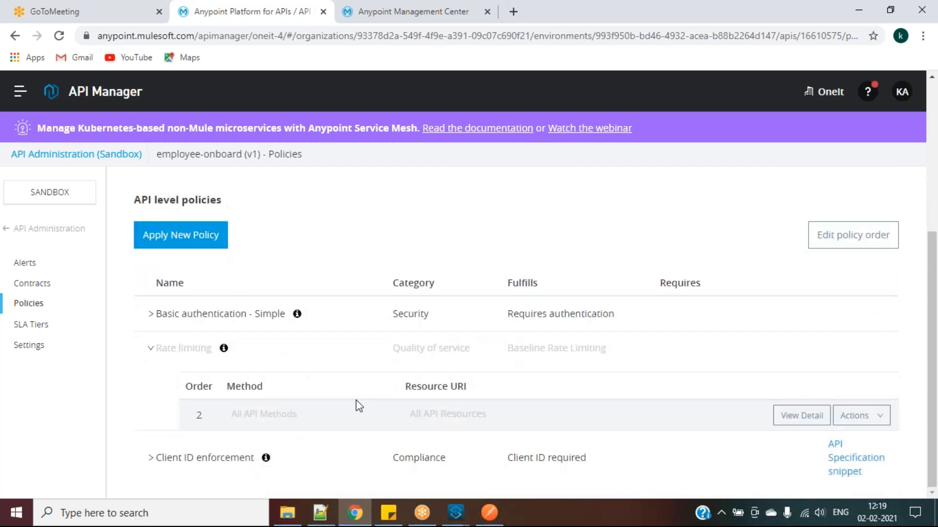
left_click(876, 417)
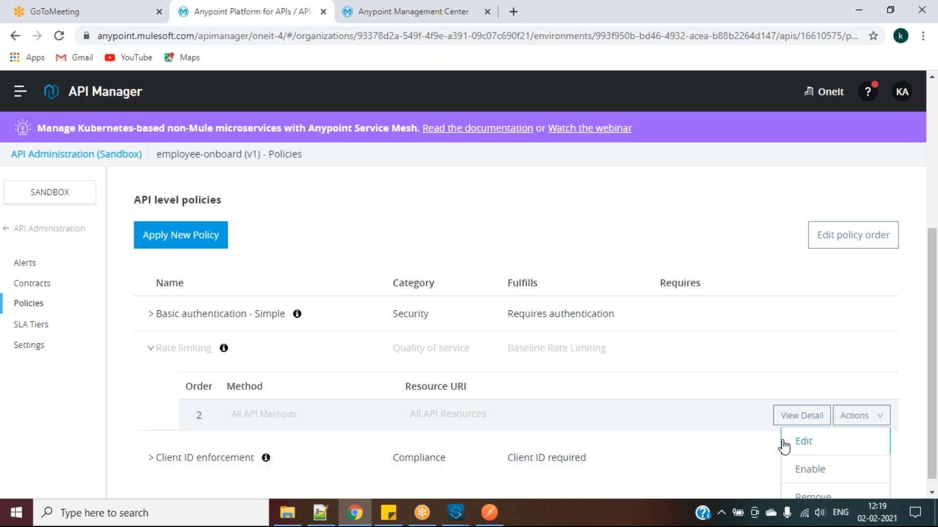
left_click(283, 465)
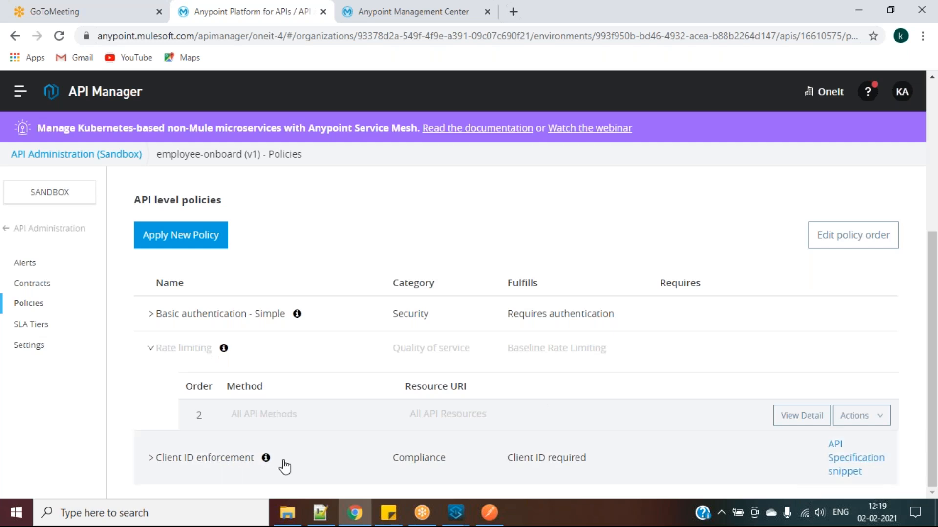
left_click(489, 513)
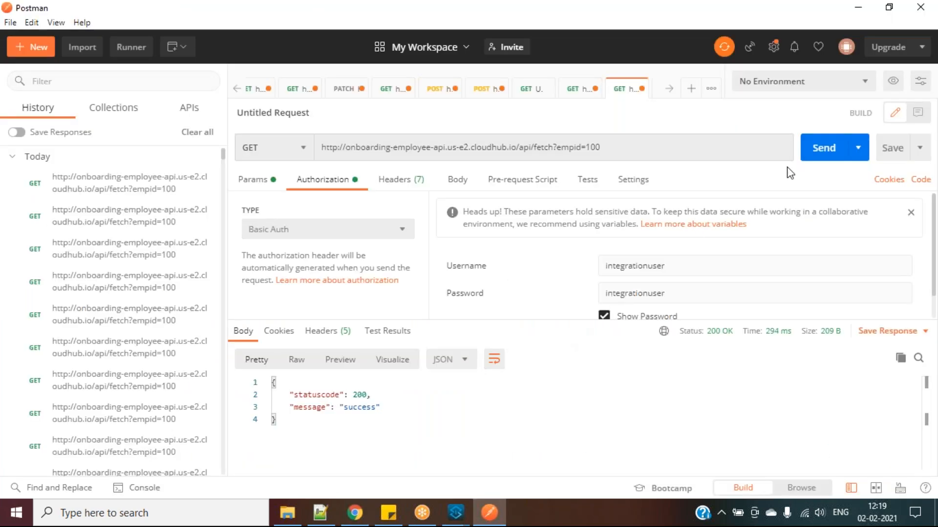
Send the request and highlight the resulting 401 Authentication denied error
left_click(810, 152)
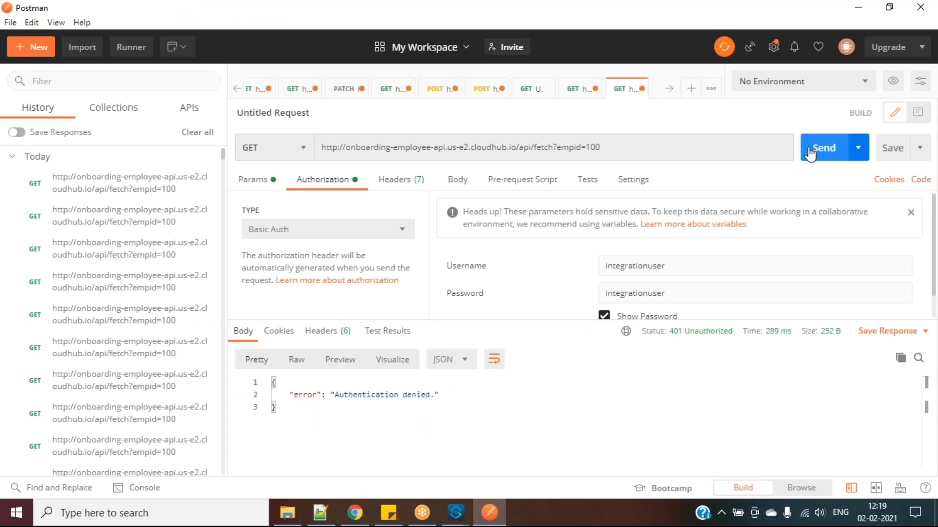
left_click_drag(336, 395, 431, 395)
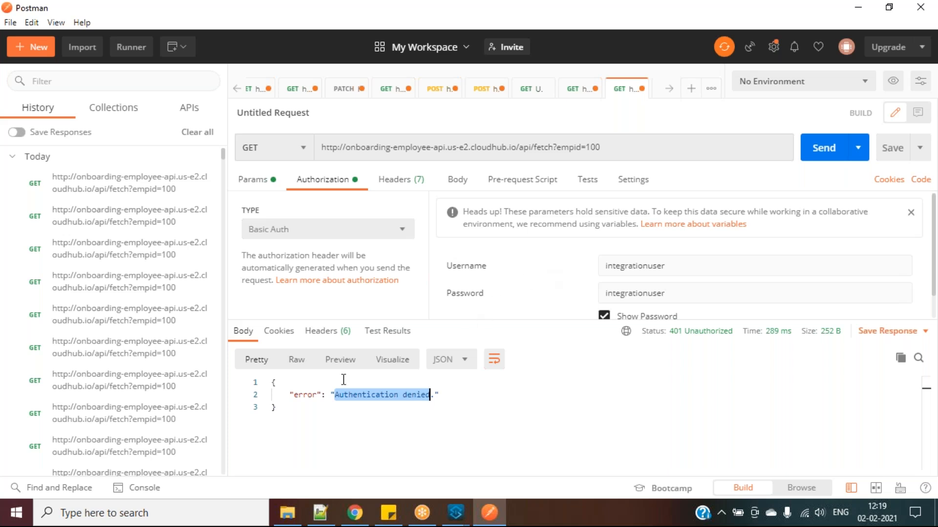
left_click(341, 398)
left_click_drag(336, 395, 431, 394)
Add a client_id header holding the application's client ID copied from the notes
left_click(407, 183)
left_click(311, 246)
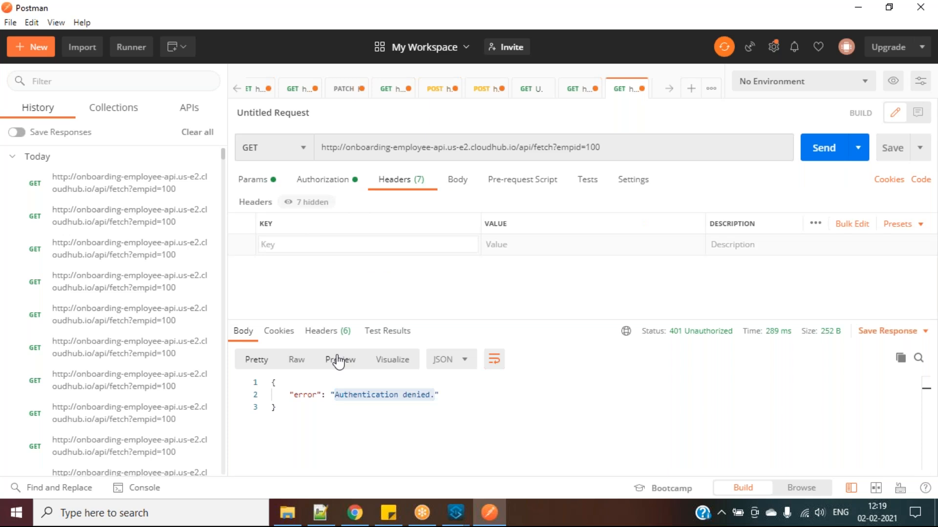
left_click(313, 518)
left_click_drag(136, 310, 49, 310)
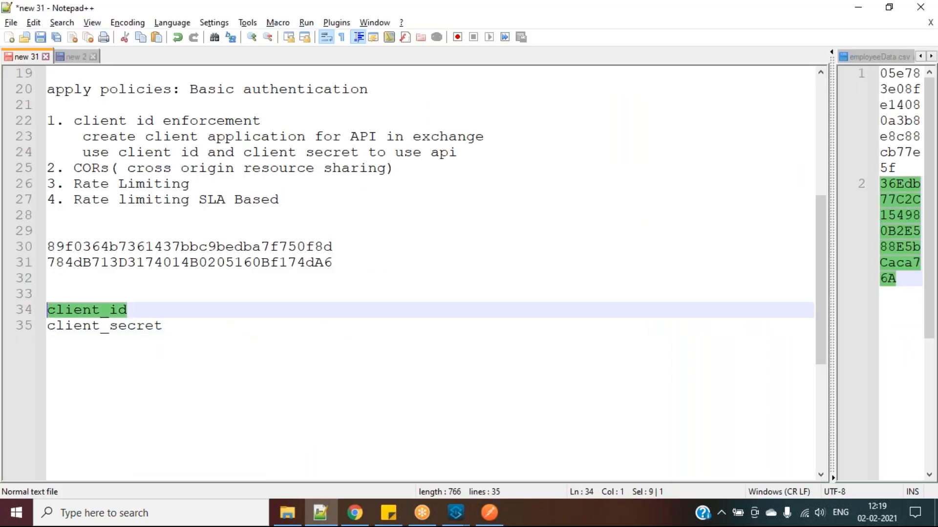
key("alt+Tab")
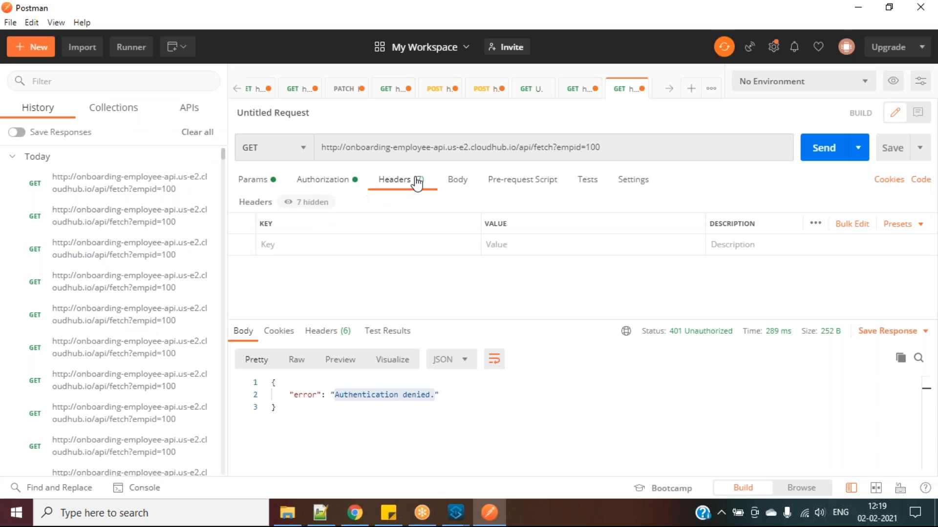
left_click(378, 241)
key("ctrl+v")
key("alt+Tab")
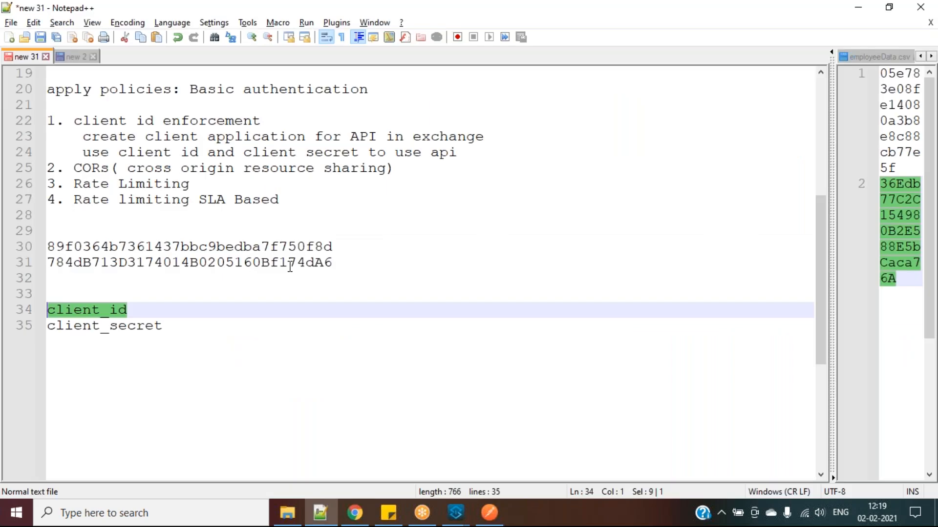
left_click_drag(335, 246, 36, 247)
key("ctrl+c")
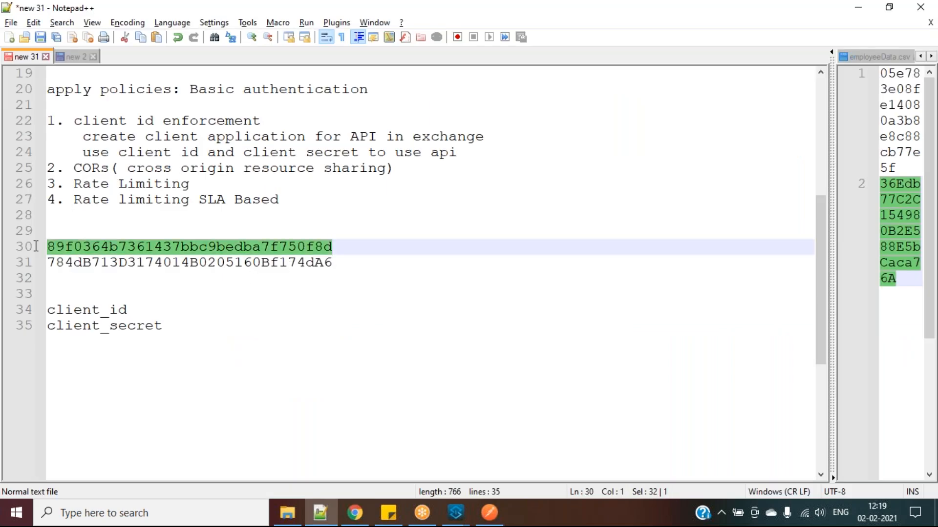
key("alt+Tab")
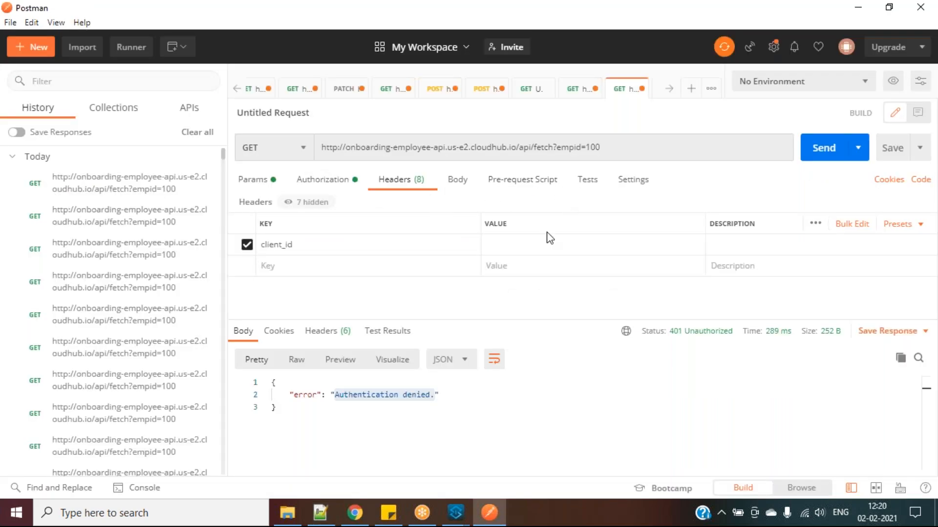
left_click(546, 237)
key("ctrl+v")
Add a client_secret header with the application's secret and resend, getting 200 OK
key("alt+Tab")
left_click_drag(161, 329, 43, 329)
key("ctrl+c")
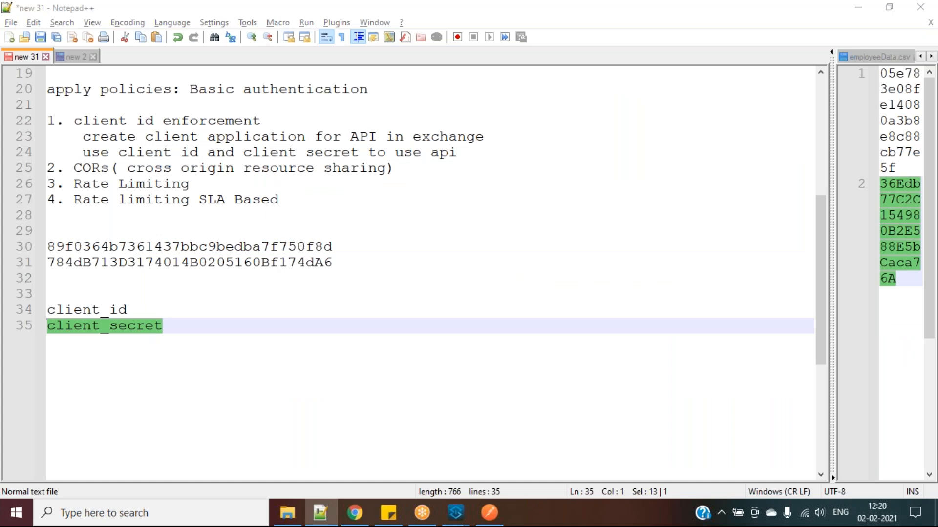
key("alt+Tab")
left_click(299, 267)
key("ctrl+v")
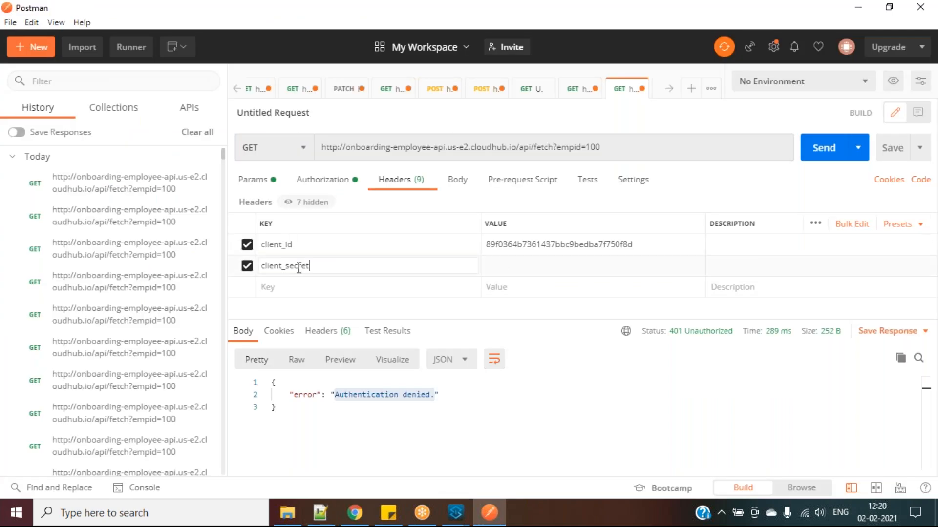
key("alt+Tab")
left_click_drag(334, 262, 44, 257)
key("ctrl+c")
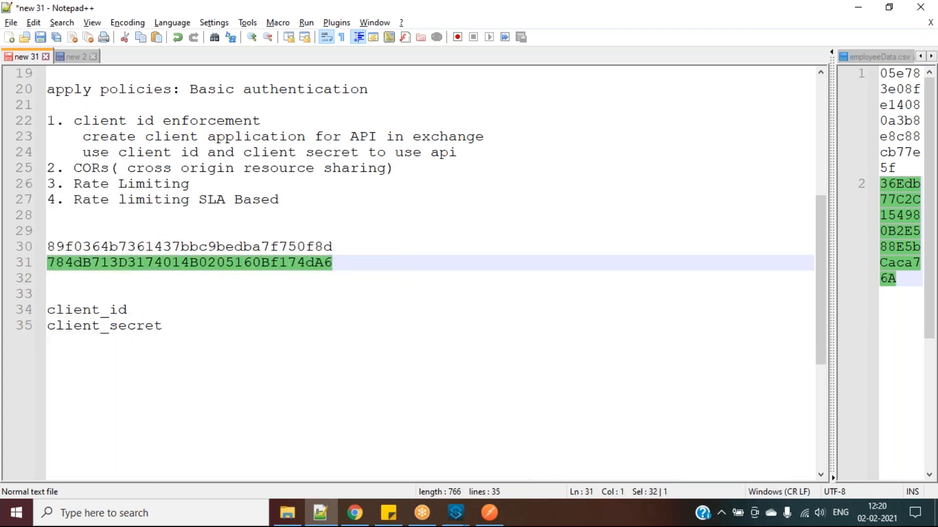
key("alt+Tab")
left_click(525, 270)
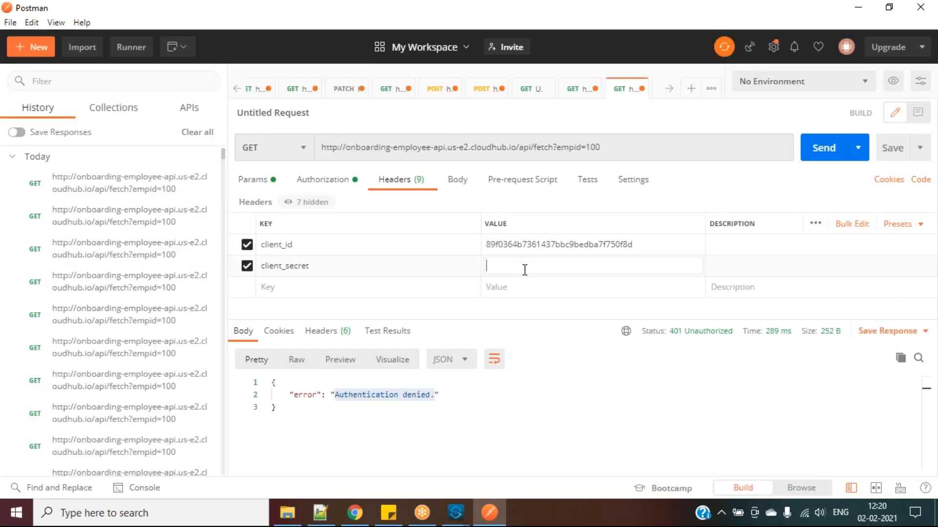
key("ctrl+v")
left_click(821, 152)
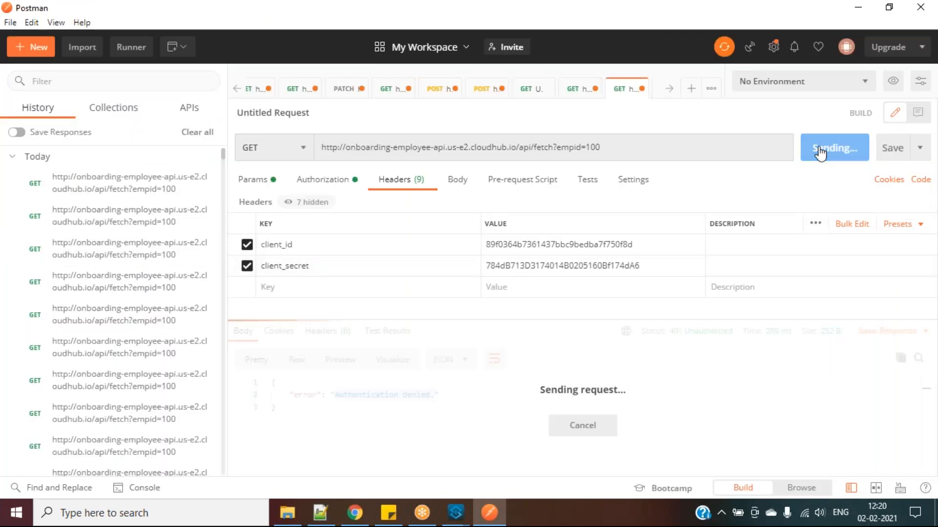
left_click(402, 399)
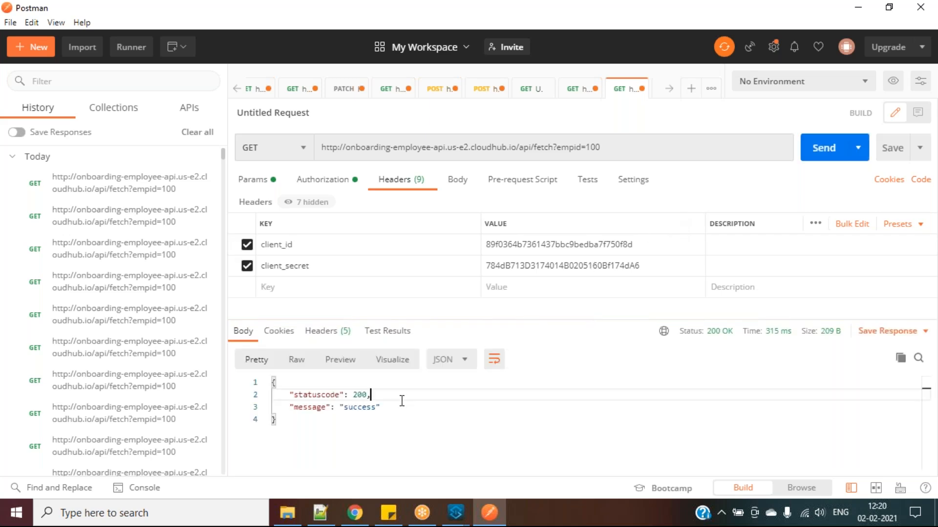
Append == to the client_id header to get 401 Invalid Client, then restore it for 200 OK
left_click(668, 249)
type("==")
left_click(810, 150)
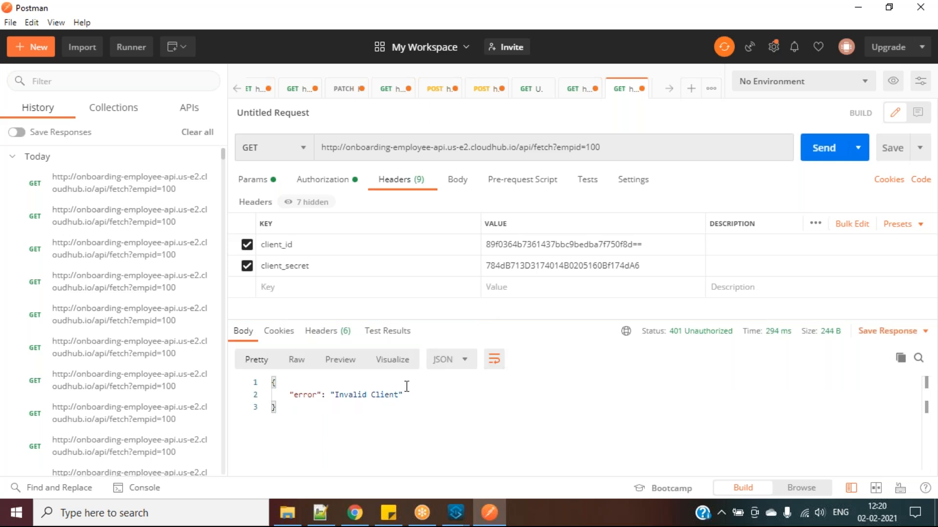
left_click(647, 243)
left_click(837, 147)
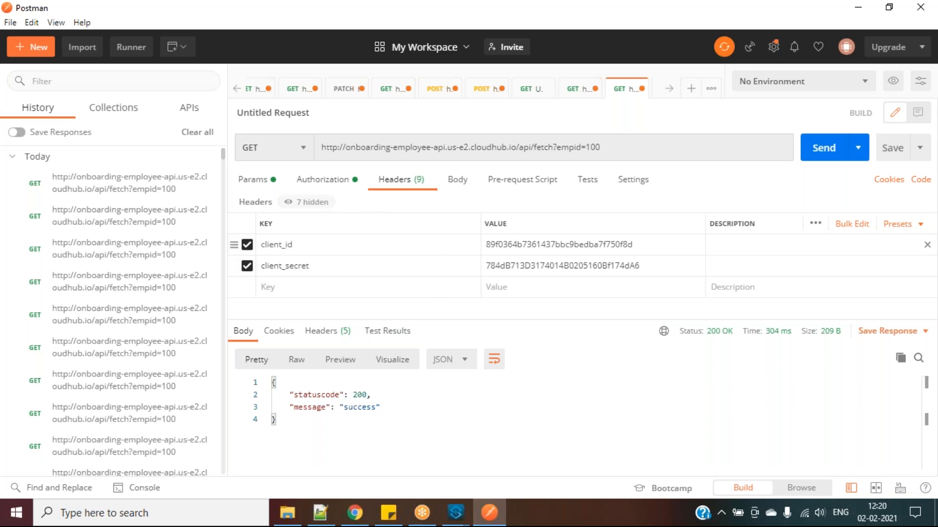
Review the request's Basic Auth settings and headers, then return to the API Manager policies page
left_click(328, 183)
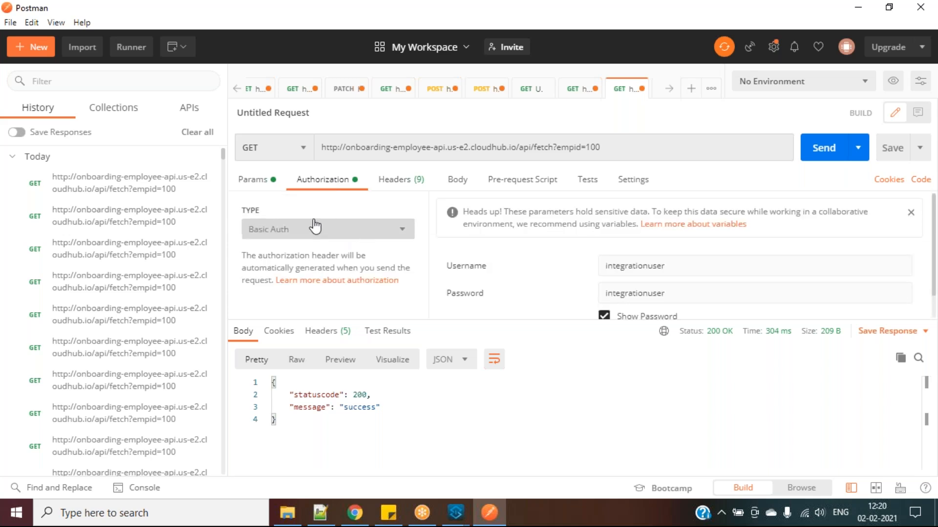
left_click(404, 182)
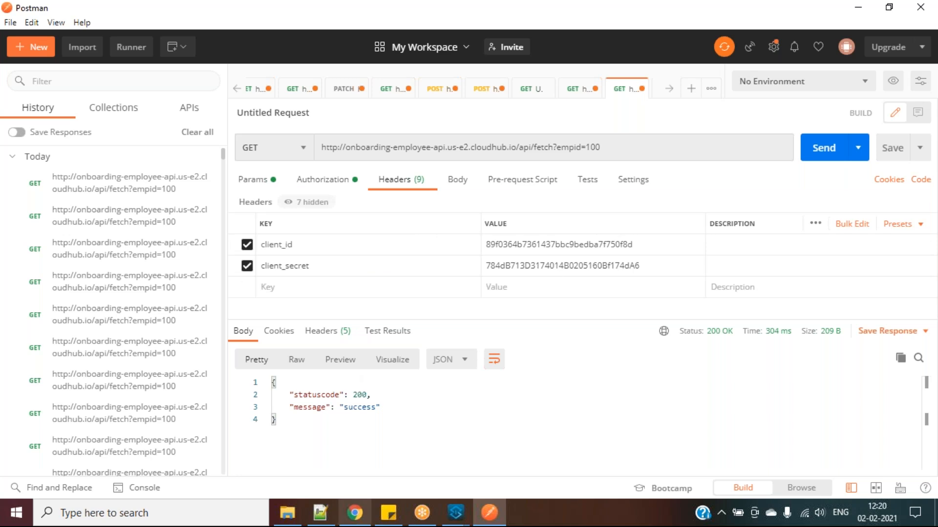
left_click(354, 513)
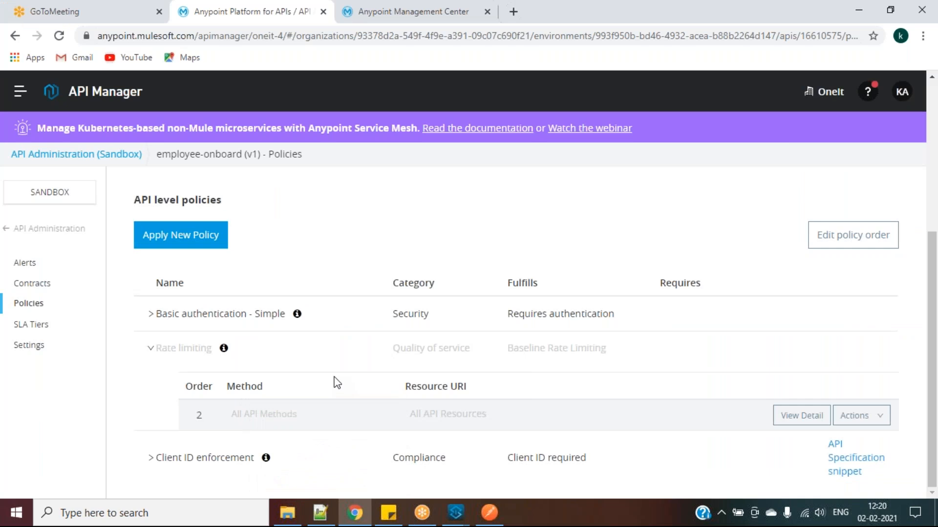
Bring back Postman's fetch?empid=100 request and review its Basic Auth, client_id and client_secret headers
left_click(318, 521)
left_click(317, 522)
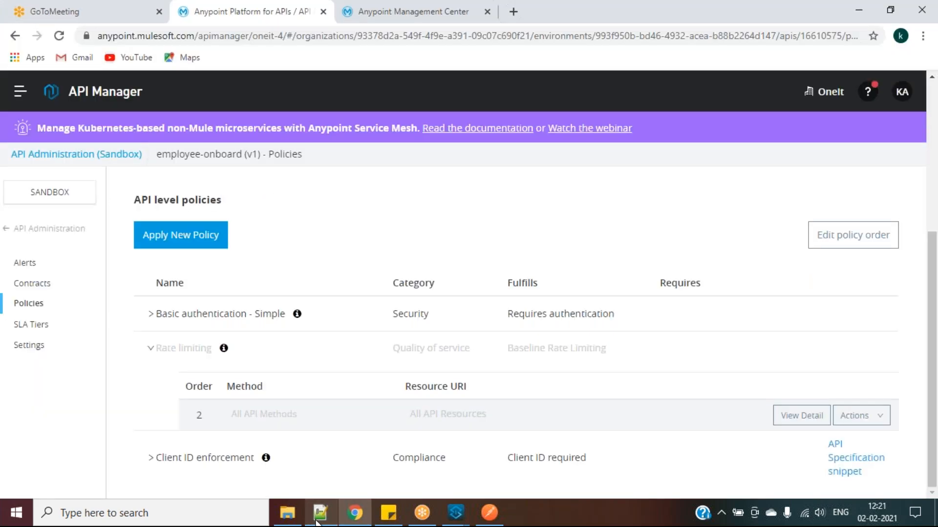
left_click(489, 513)
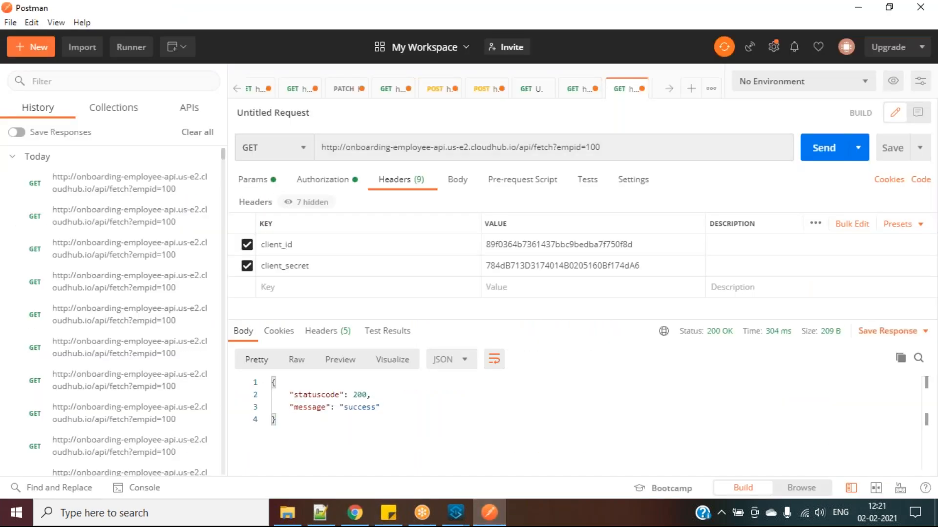
left_click(324, 188)
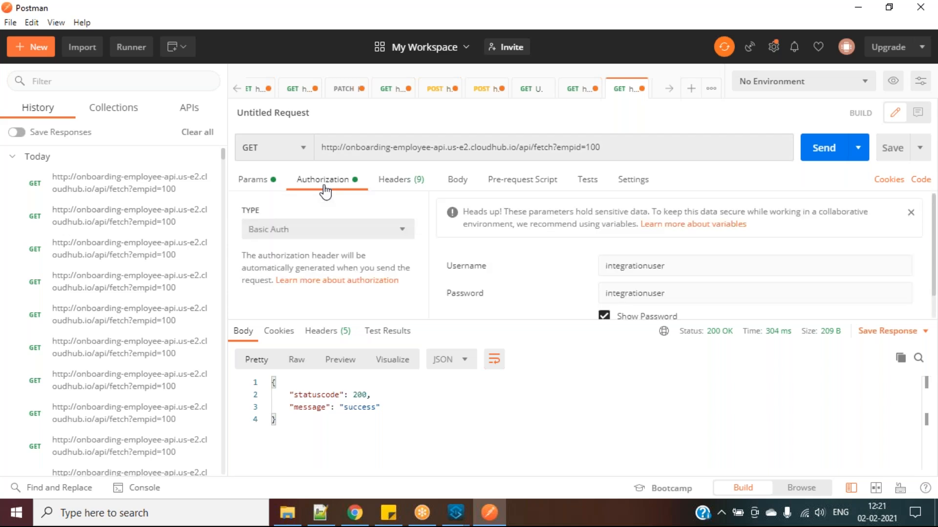
left_click(399, 188)
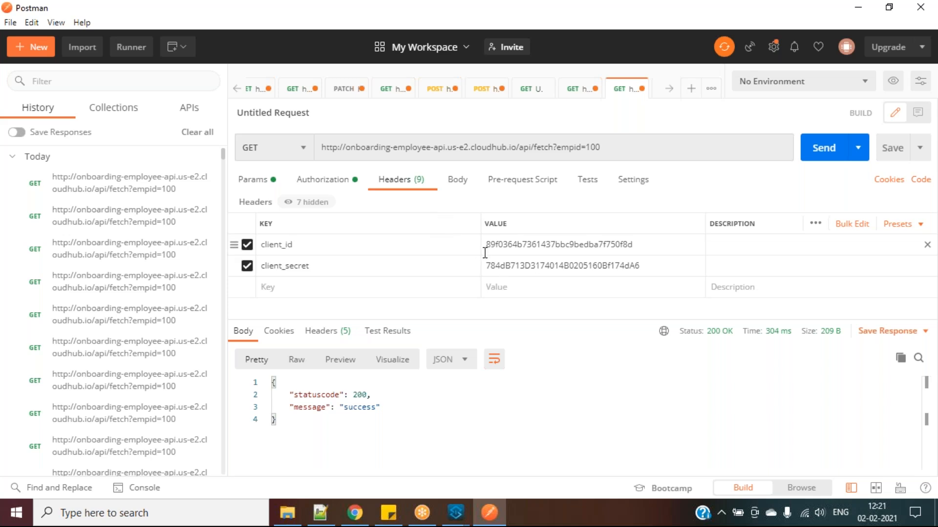
Browse the Select Policy list, expanding the Rate limiting and Rate limiting - SLA based versions
mouse_move(352, 521)
left_click(351, 516)
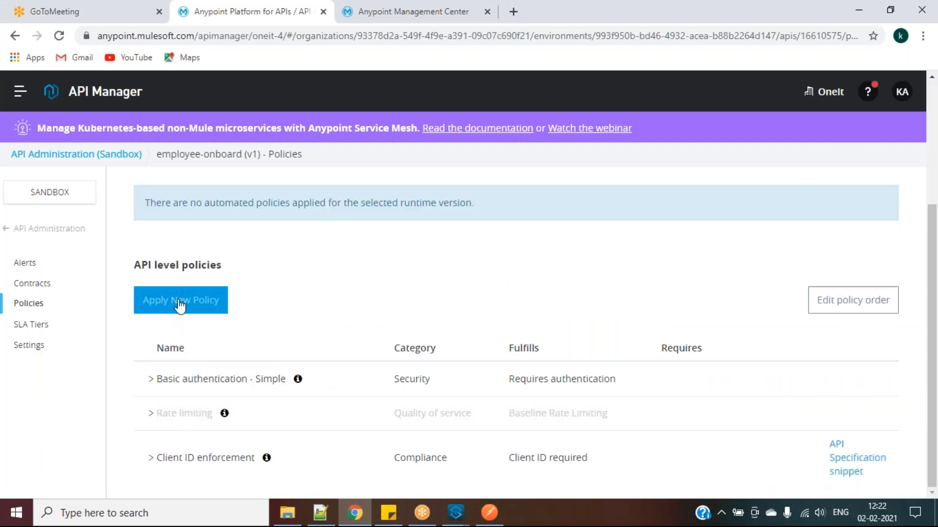
left_click(180, 306)
scroll(278, 322, "down", 2)
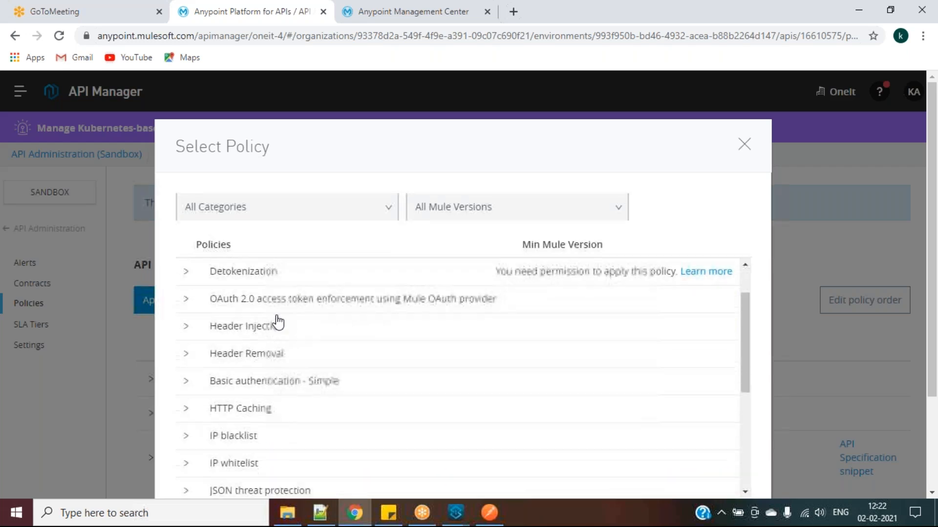
scroll(279, 322, "down", 3)
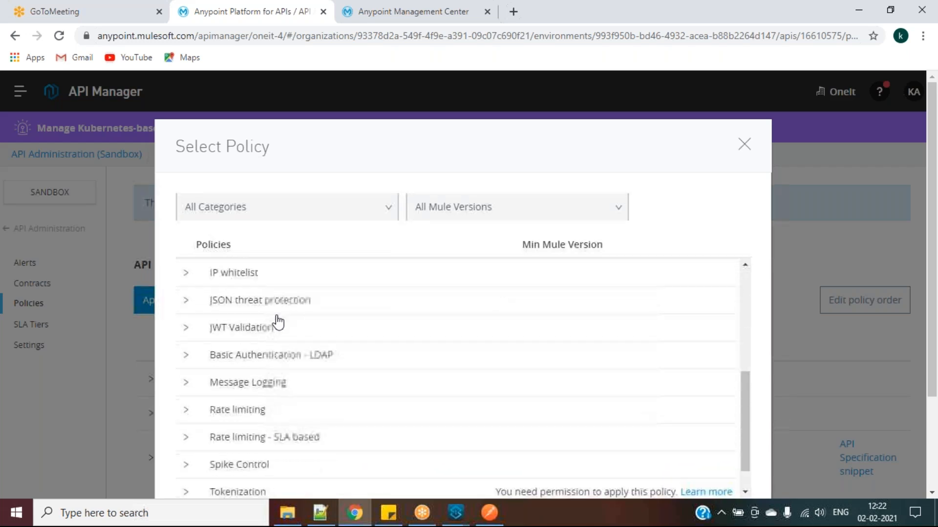
left_click(242, 444)
scroll(283, 437, "down", 3)
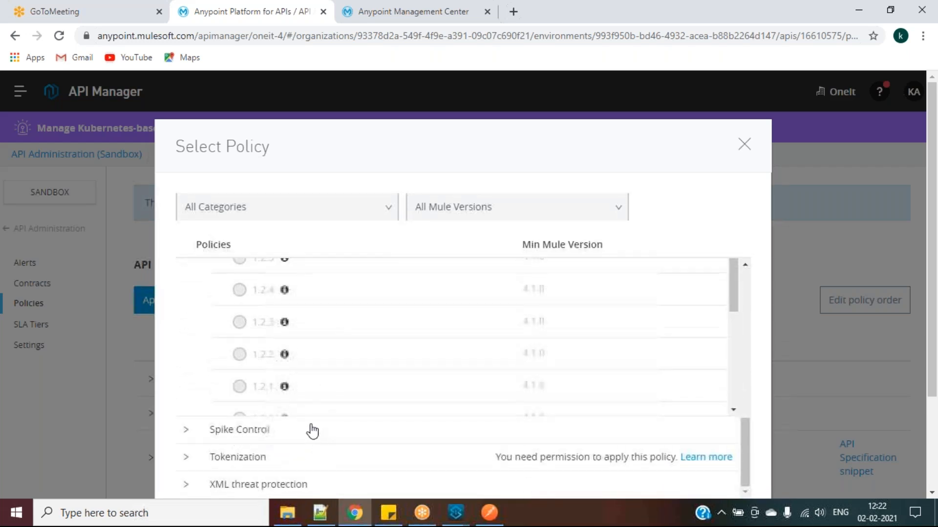
scroll(313, 383, "up", 5)
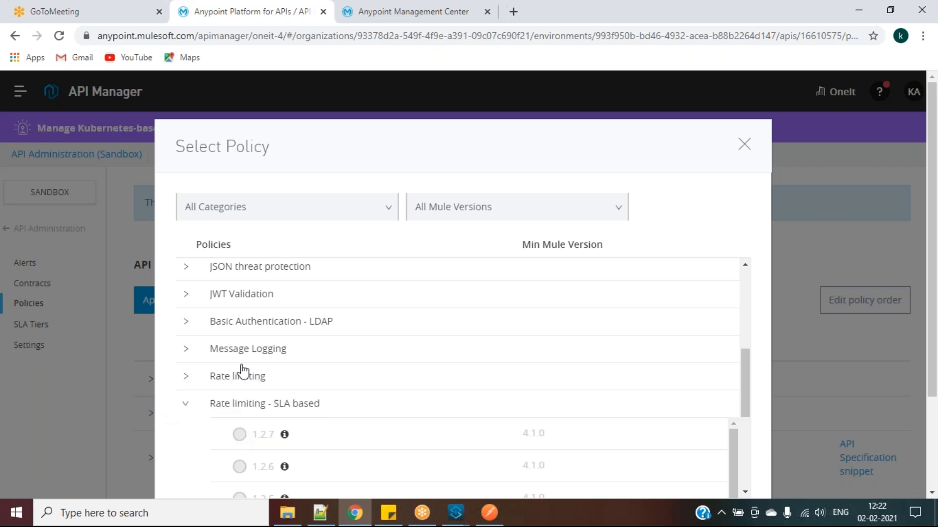
left_click_drag(211, 380, 275, 383)
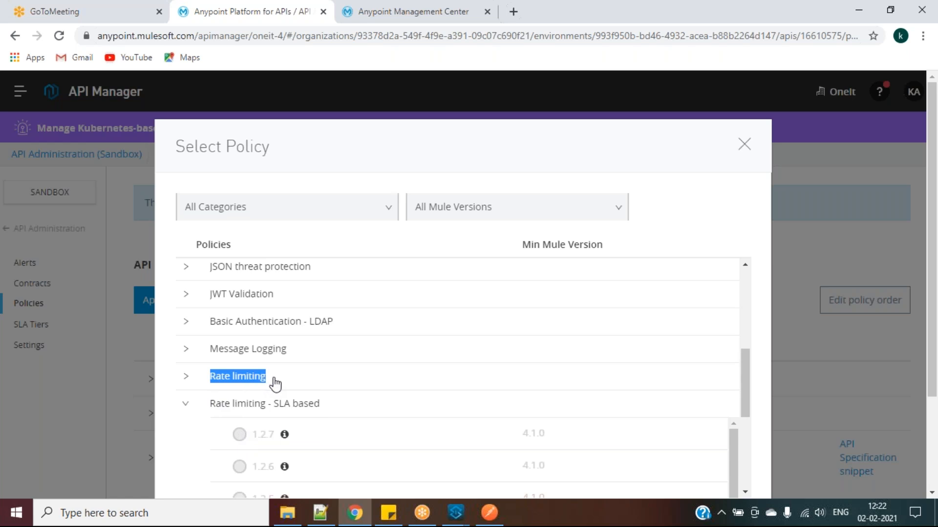
left_click(189, 379)
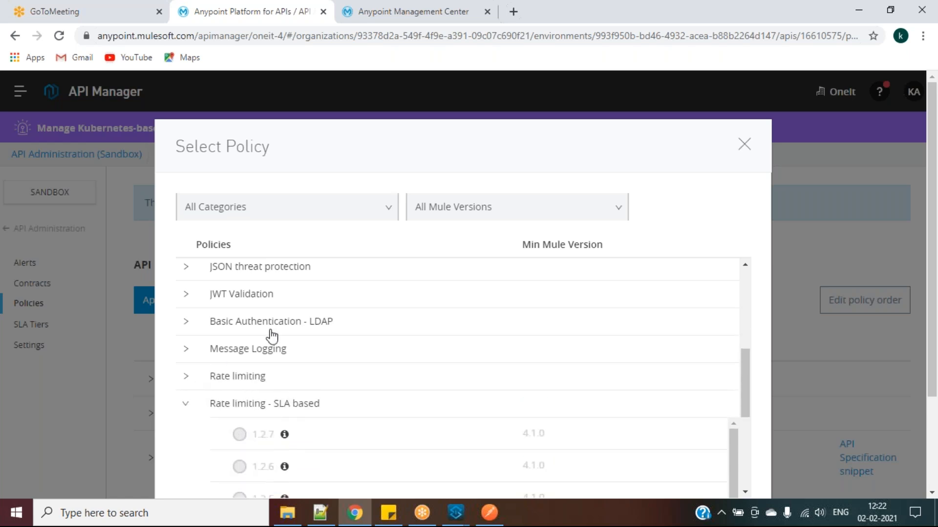
scroll(244, 313, "up", 4)
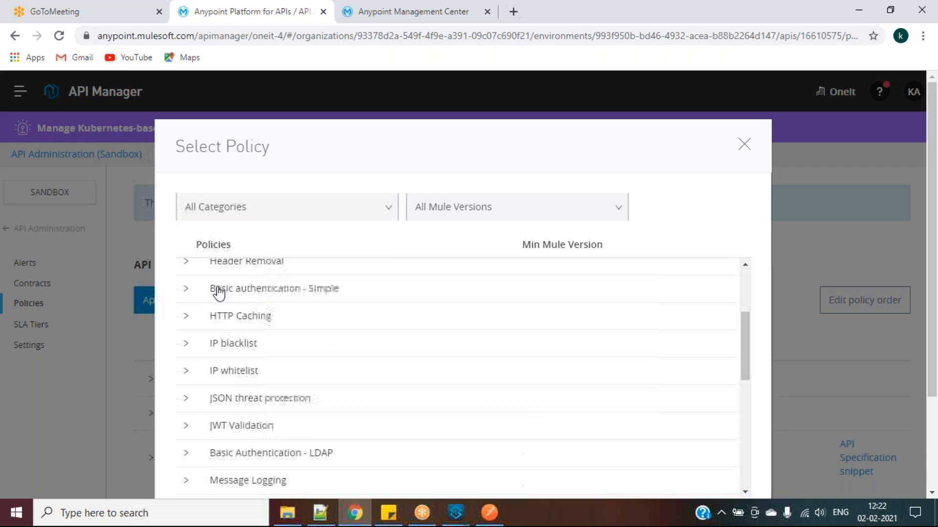
left_click(123, 381)
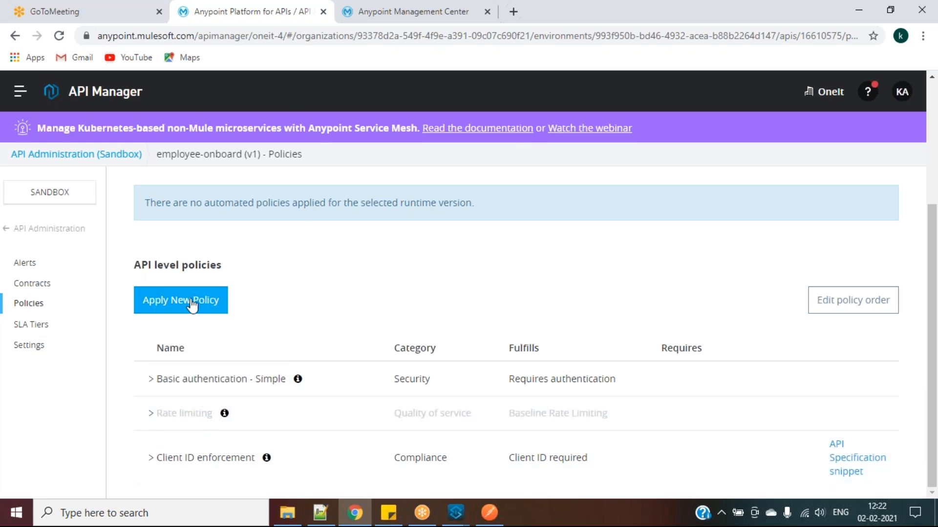
Reopen the policy list, scroll through it, and dismiss a stray browser context menu
left_click(191, 310)
scroll(257, 341, "down", 5)
scroll(258, 345, "down", 2)
right_click(259, 343)
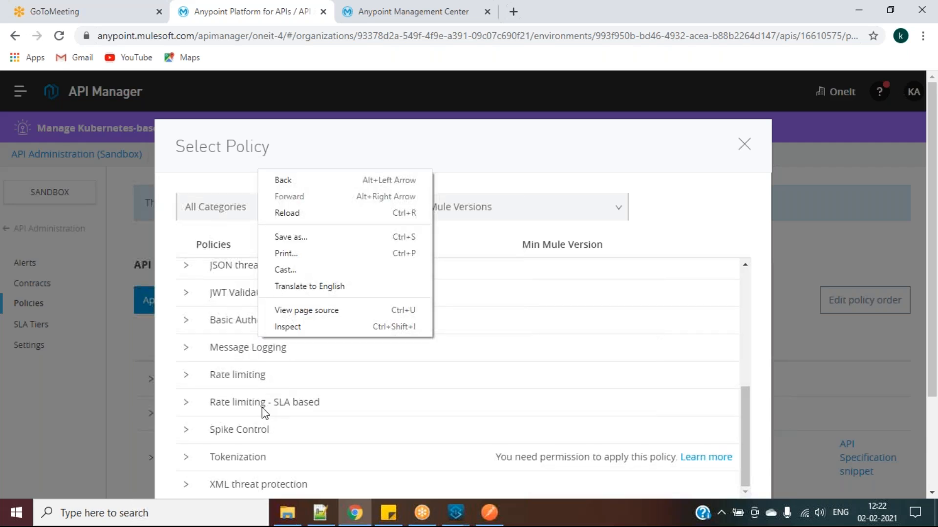
left_click(118, 382)
Remove the Client ID enforcement policy from employee-onboard v1 and reopen the policy list
left_click(118, 382)
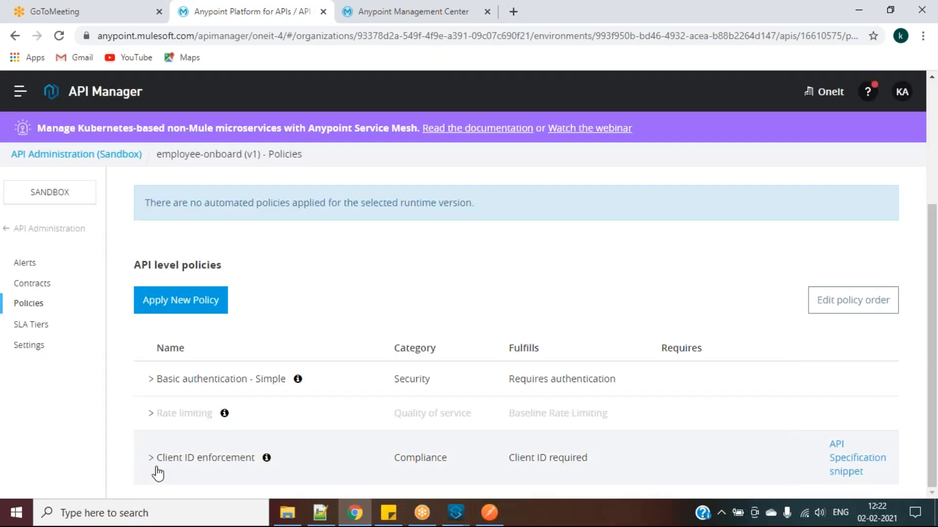
left_click(151, 458)
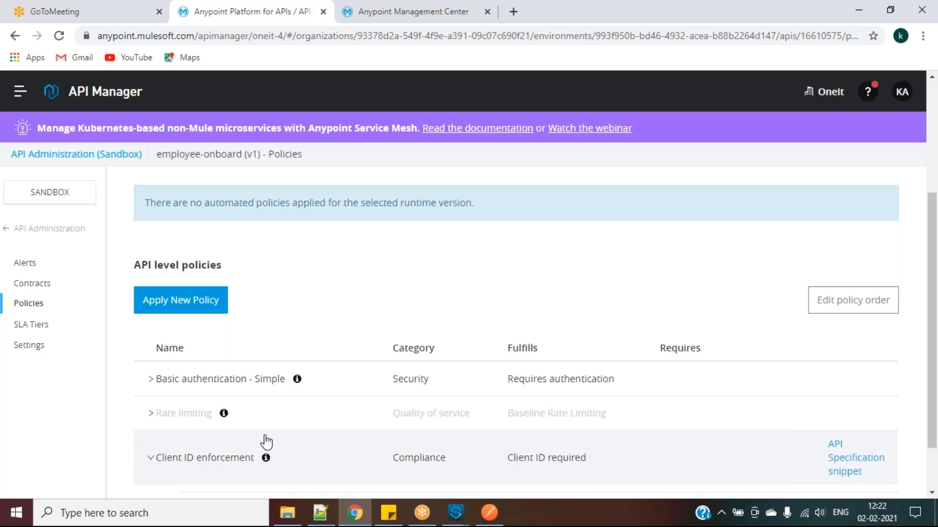
scroll(366, 420, "down", 1)
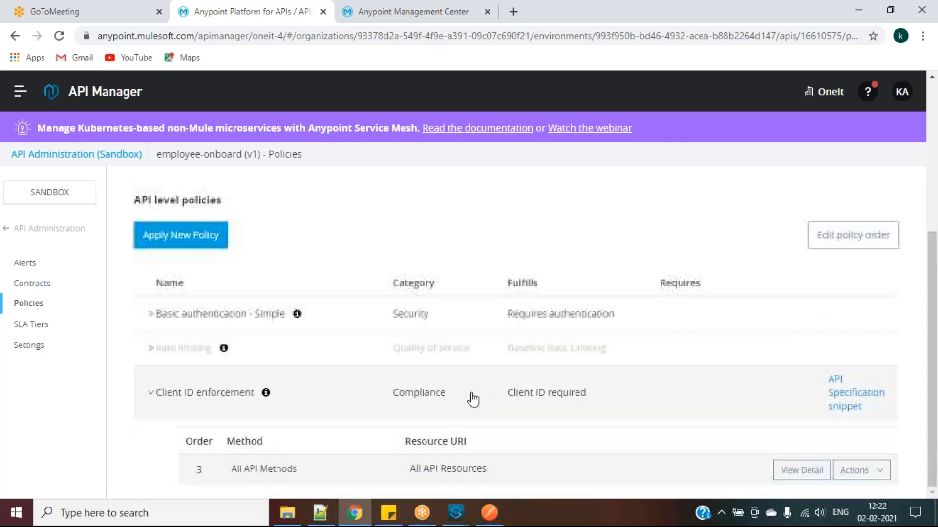
left_click(854, 471)
scroll(823, 483, "down", 1)
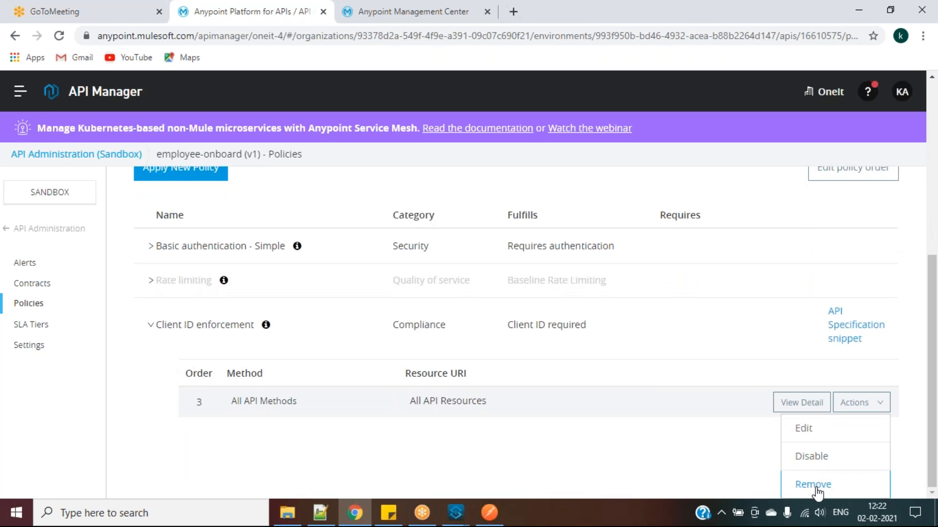
left_click(815, 486)
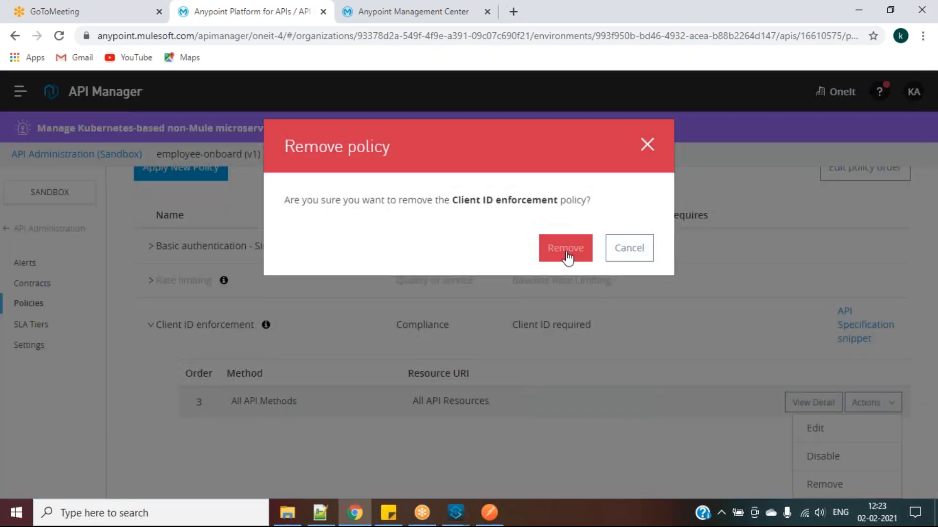
left_click(565, 250)
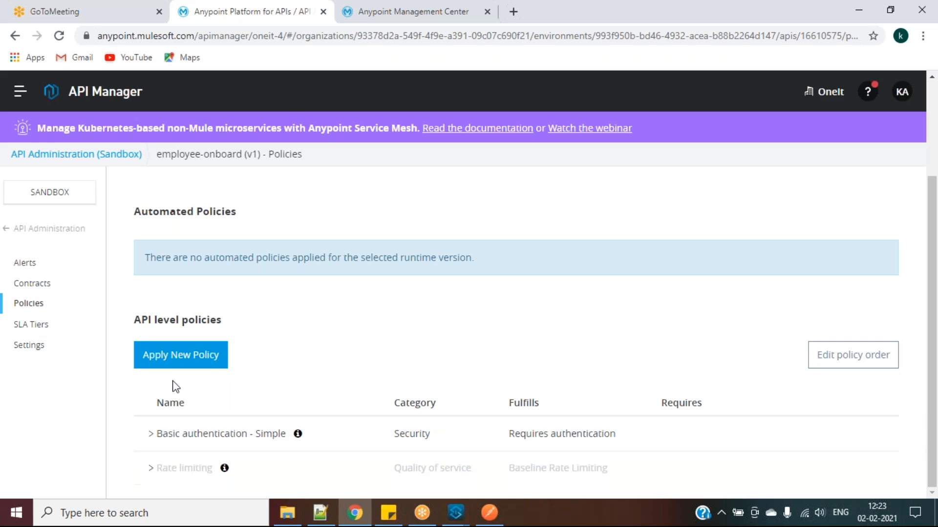
left_click(172, 358)
scroll(244, 358, "down", 6)
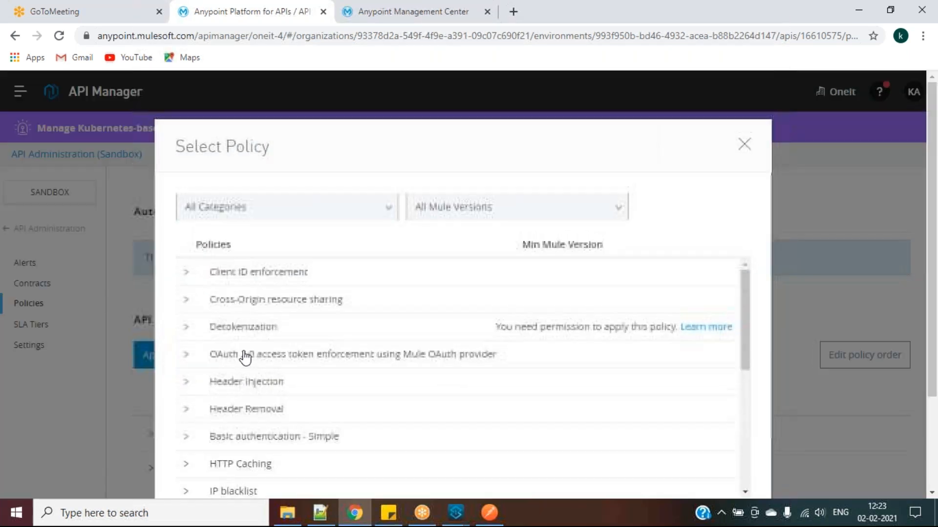
Choose Rate limiting - SLA based version 1.2.7 and start configuring it, checking the notes
left_click(187, 403)
left_click(239, 433)
scroll(169, 441, "down", 2)
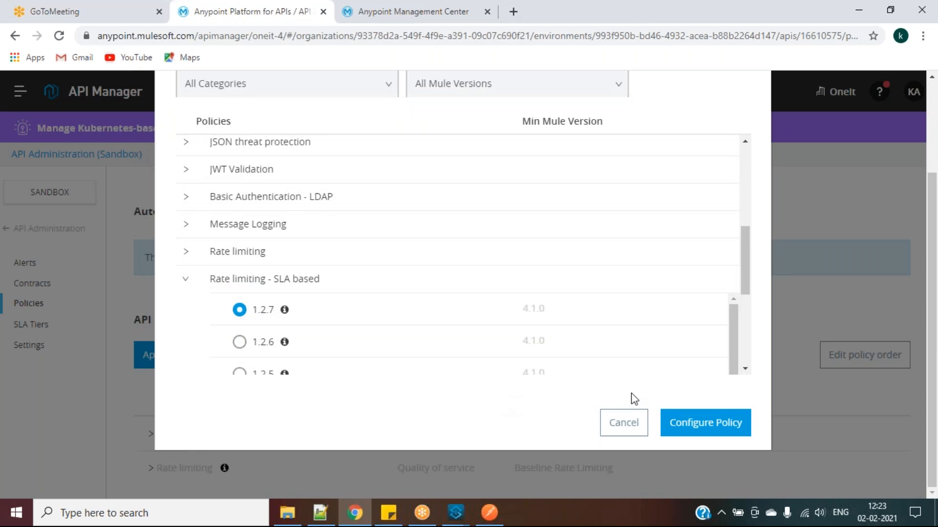
left_click(696, 430)
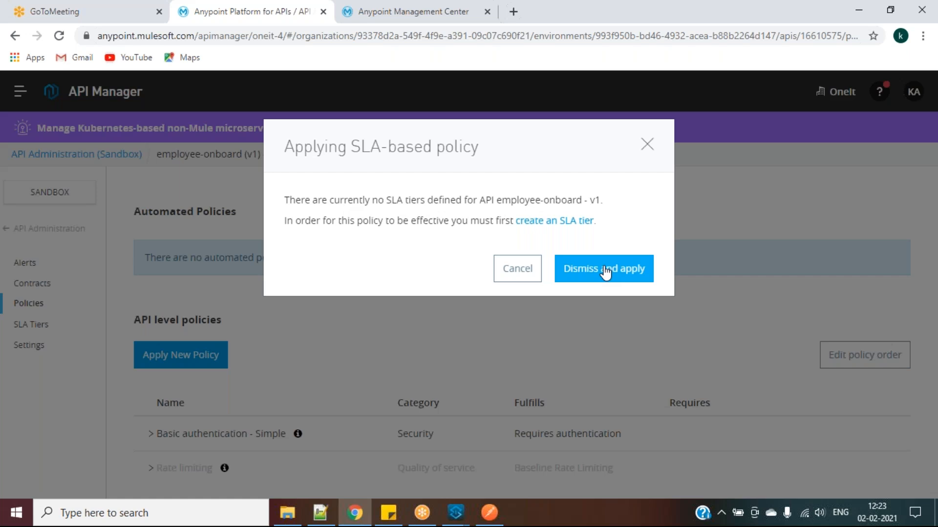
left_click(320, 512)
left_click(312, 389)
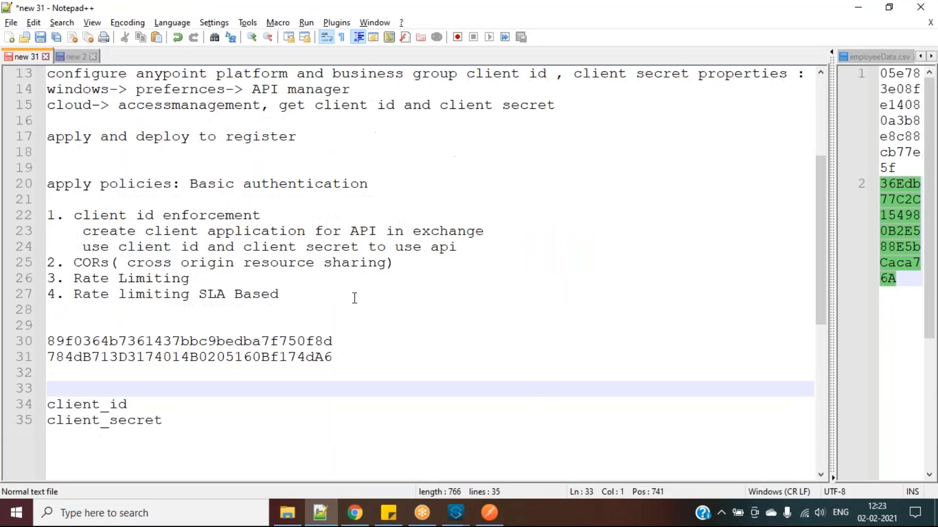
key("alt+Tab")
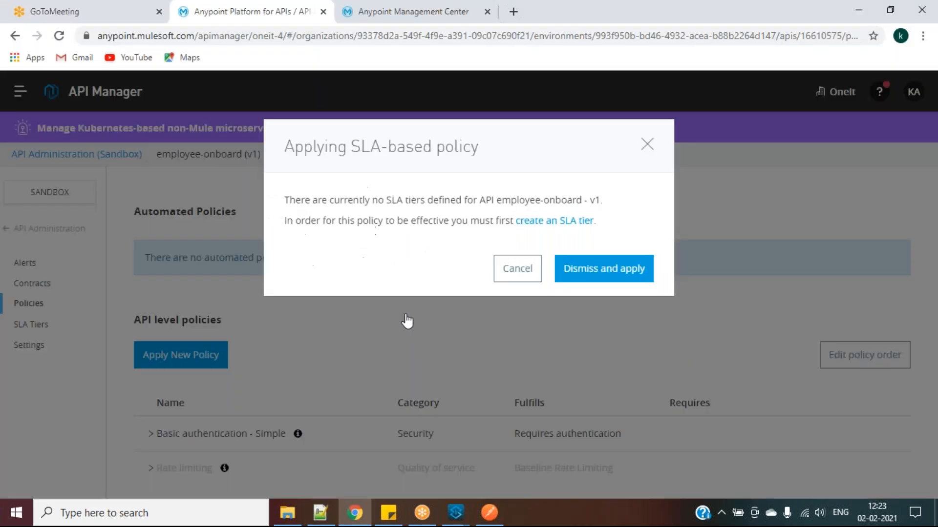
Dismiss the missing-SLA-tiers warning and apply the policy with default client ID and secret expressions
left_click(584, 269)
scroll(408, 304, "down", 2)
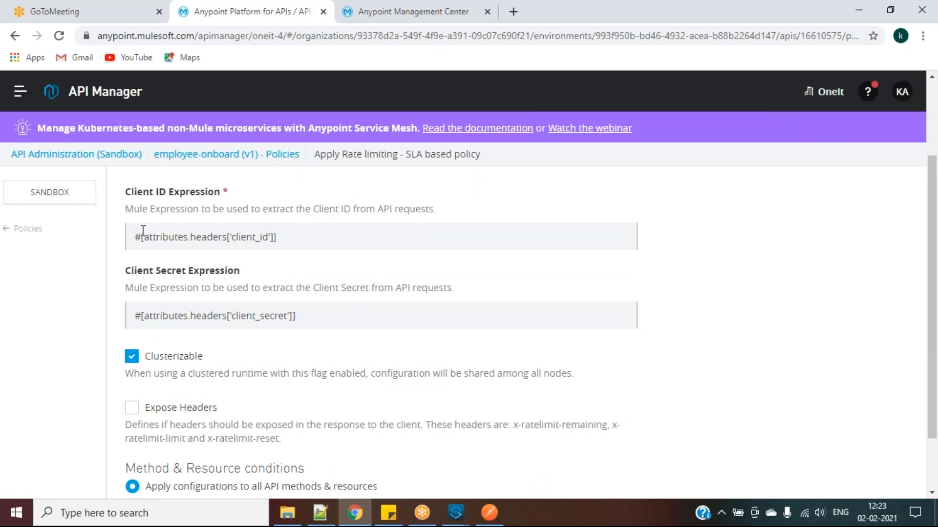
scroll(287, 335, "down", 1)
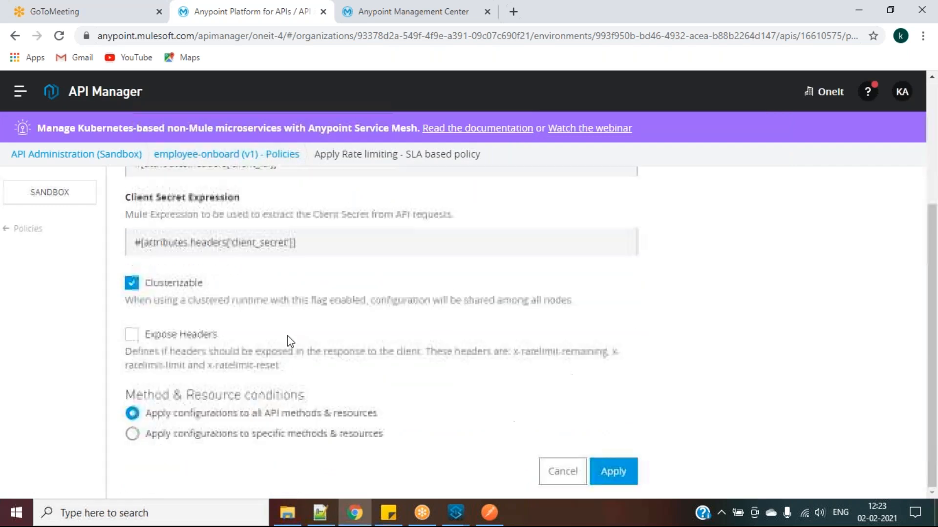
scroll(649, 289, "up", 3)
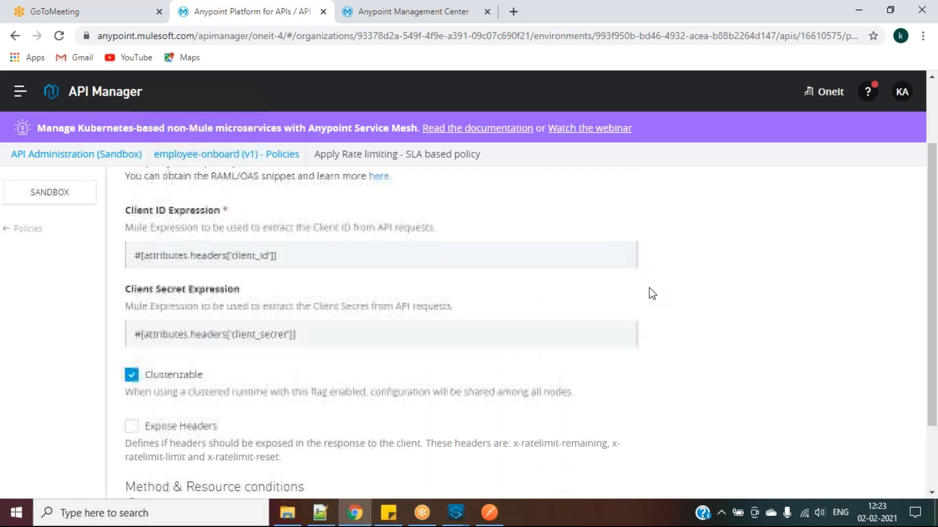
scroll(649, 288, "down", 2)
scroll(649, 288, "down", 2)
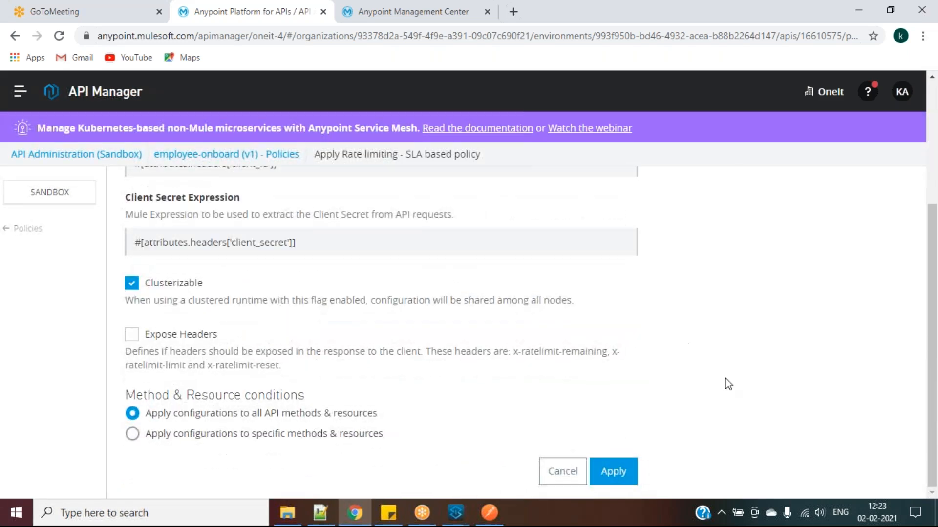
left_click(608, 474)
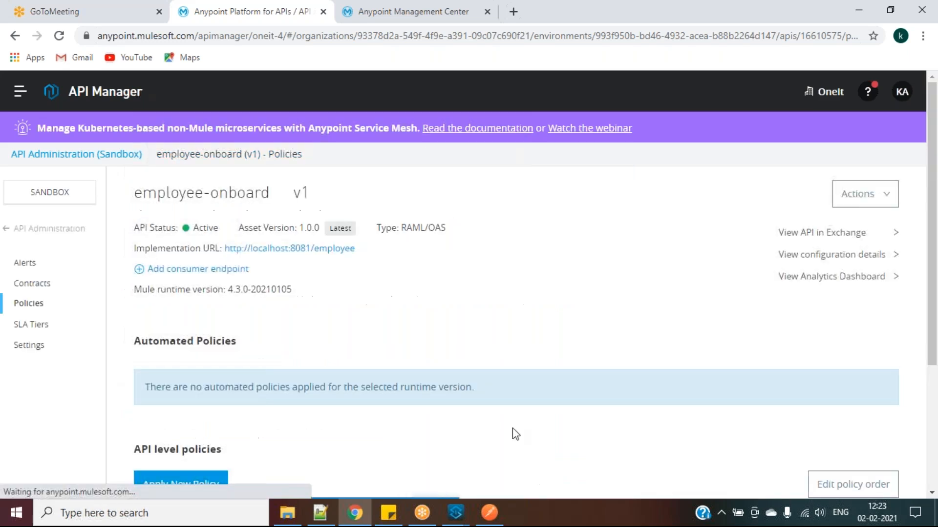
scroll(404, 415, "down", 4)
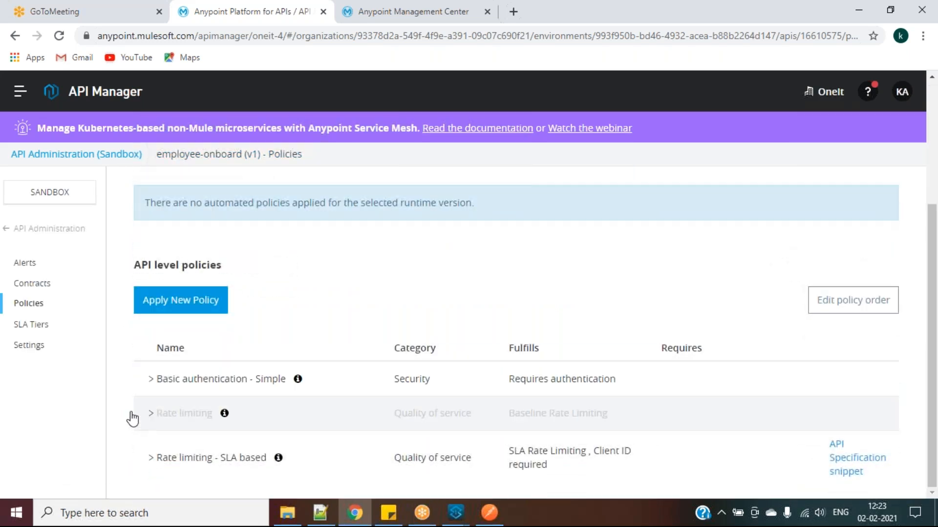
Add a new SLA tier and name it onboard-client-SLA
left_click(31, 326)
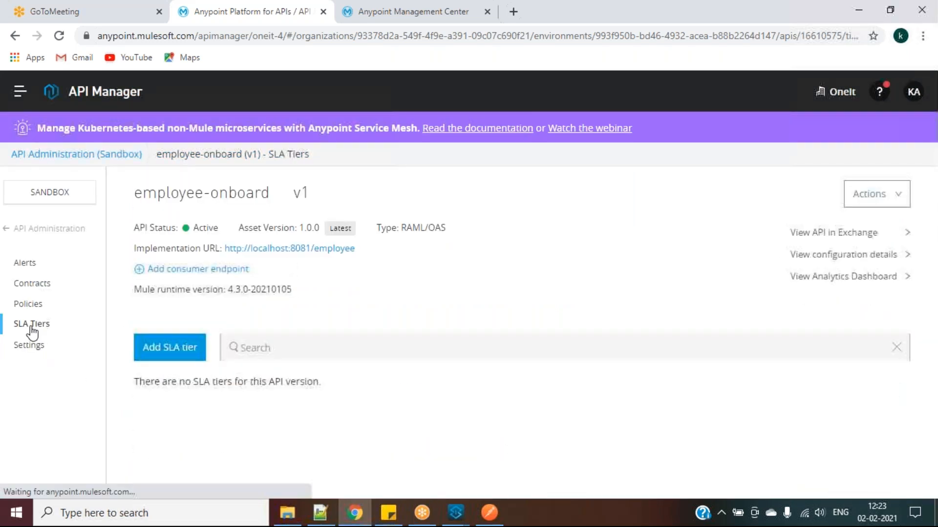
left_click(178, 349)
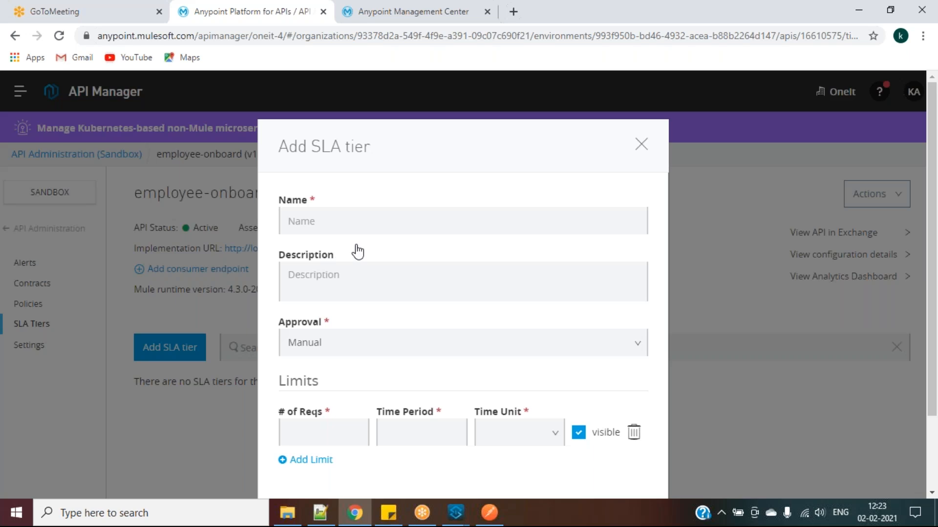
left_click(396, 230)
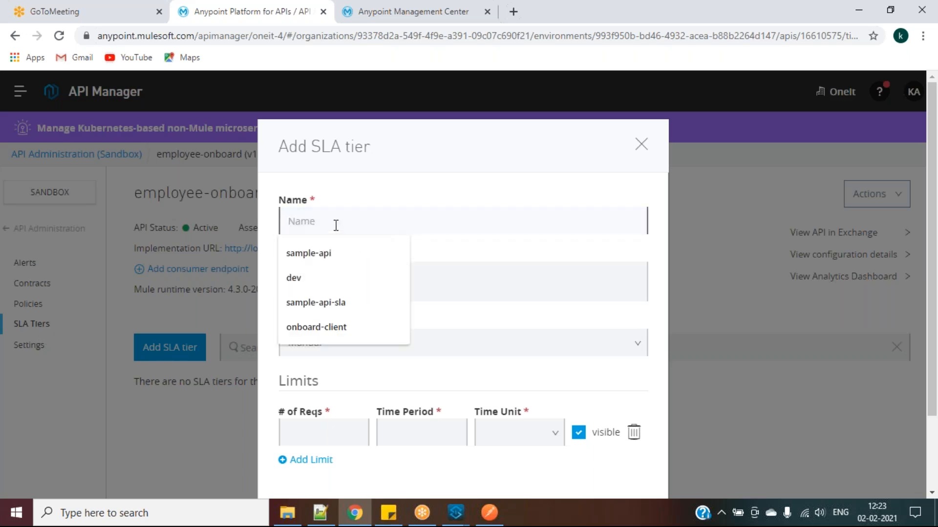
type("s")
key("BackSpace")
type("onboard-client")
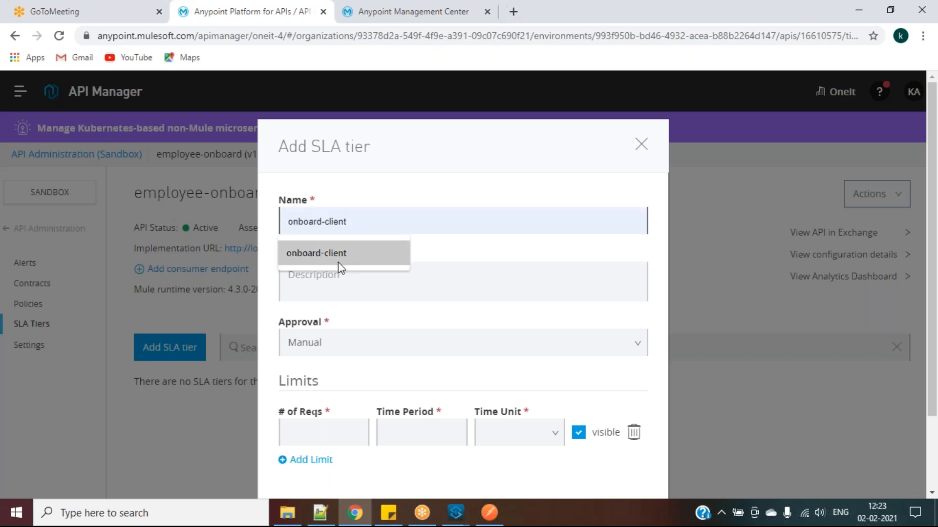
left_click(338, 259)
type("-client-SLA")
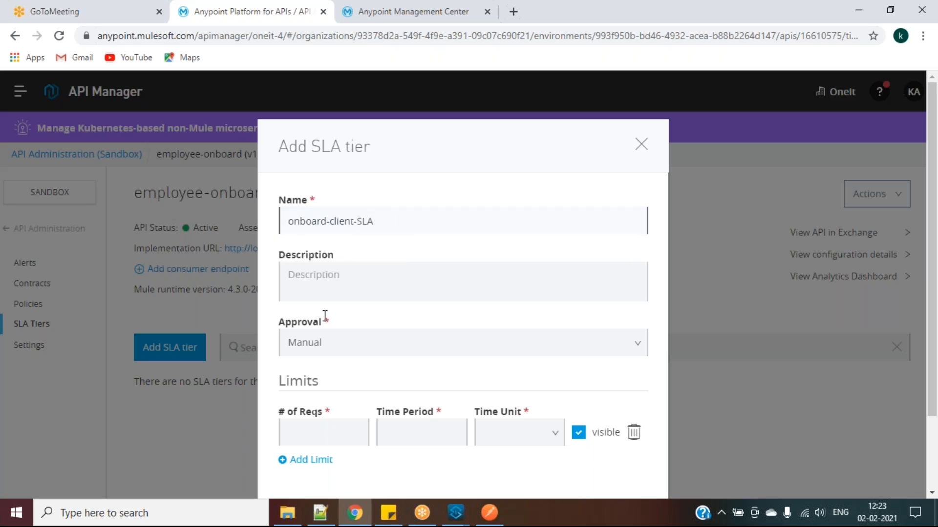
Limit the tier to 2 requests per 1 Minute and add it
scroll(325, 316, "down", 2)
left_click(318, 341)
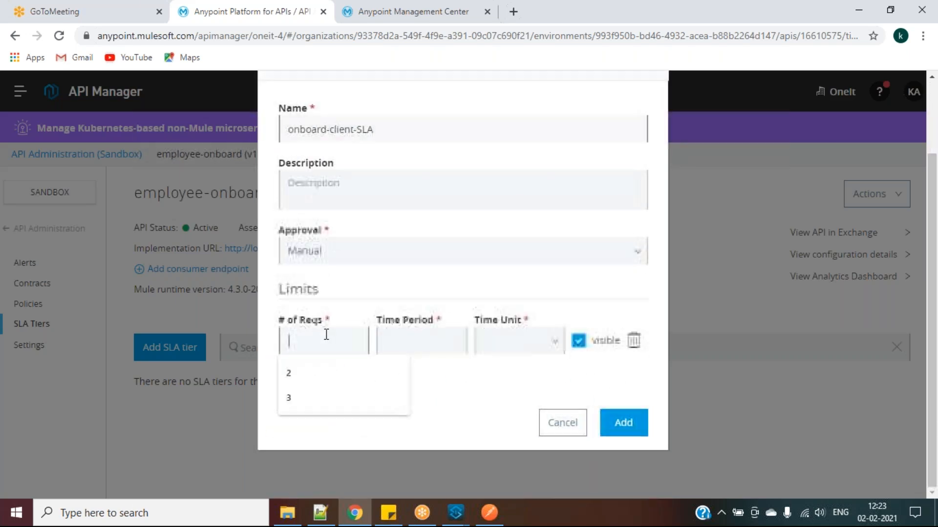
left_click(309, 376)
left_click(397, 344)
left_click(408, 382)
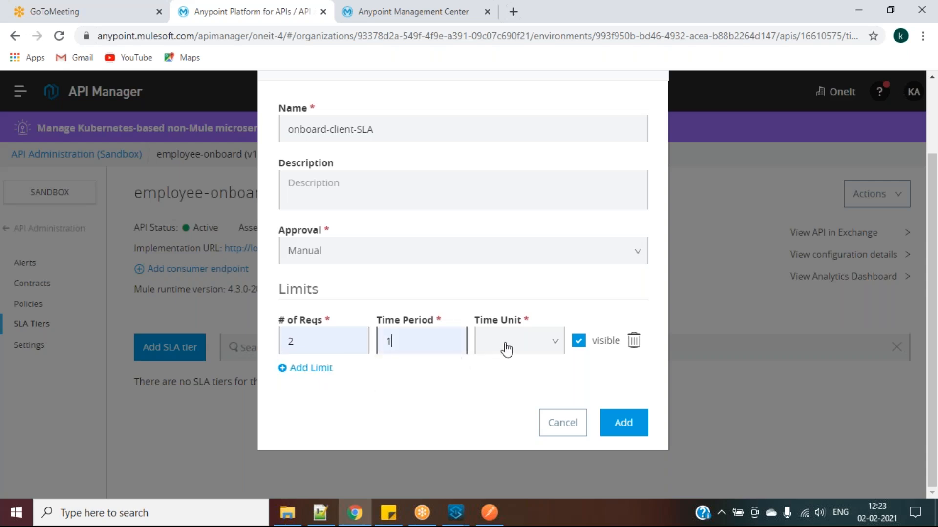
left_click(506, 349)
left_click(518, 420)
left_click(626, 431)
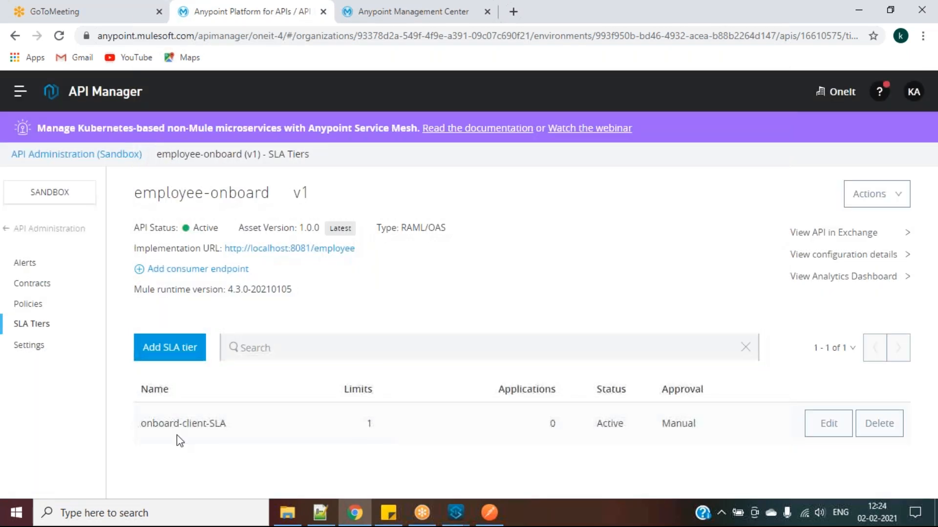
left_click(28, 305)
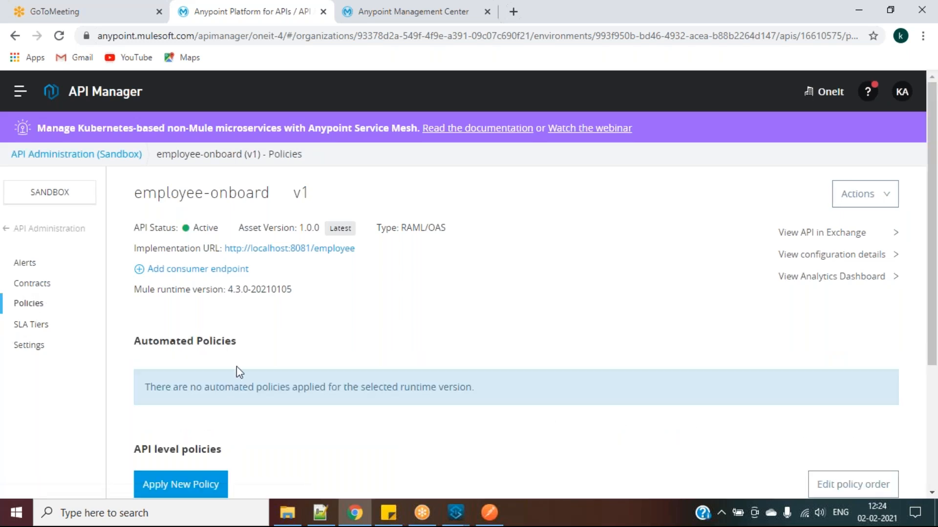
Remove the Rate limiting - SLA based policy from employee-onboard v1
scroll(236, 366, "down", 4)
left_click(149, 459)
scroll(489, 442, "down", 1)
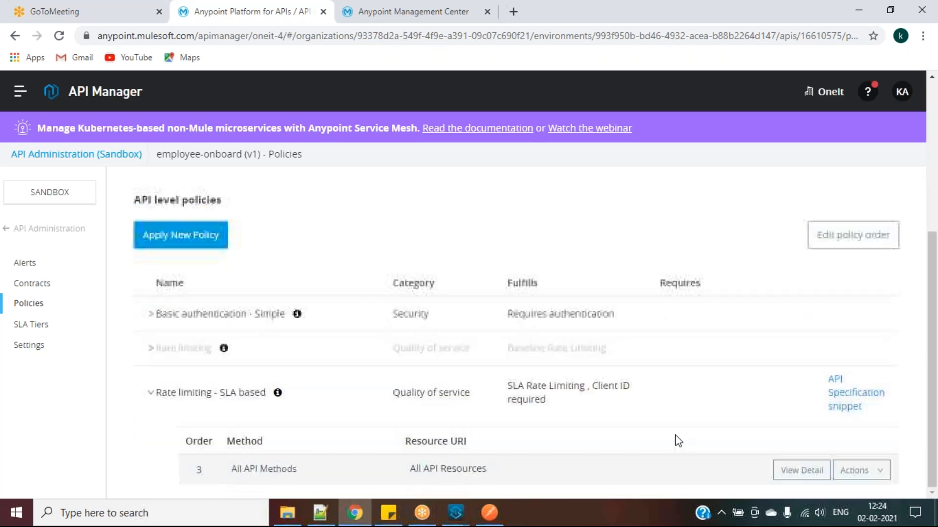
left_click(858, 470)
scroll(856, 450, "down", 1)
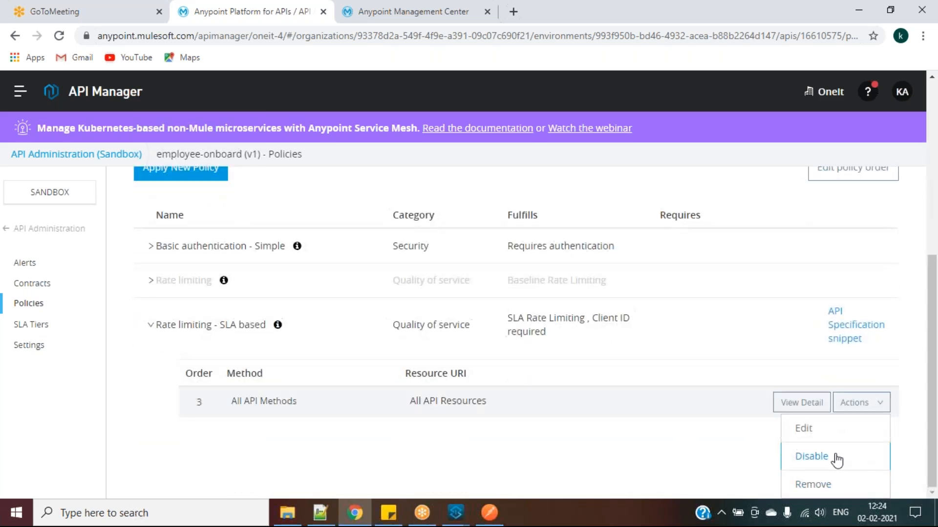
left_click(812, 484)
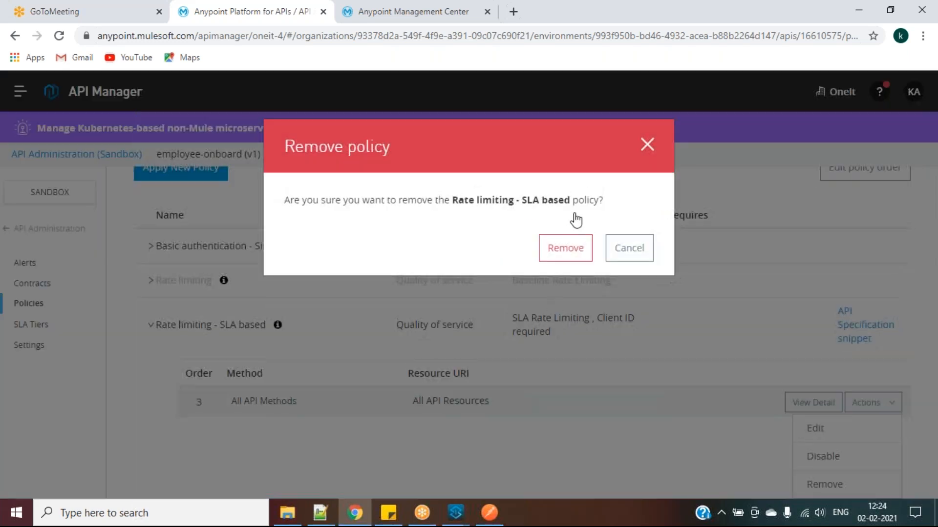
left_click(562, 247)
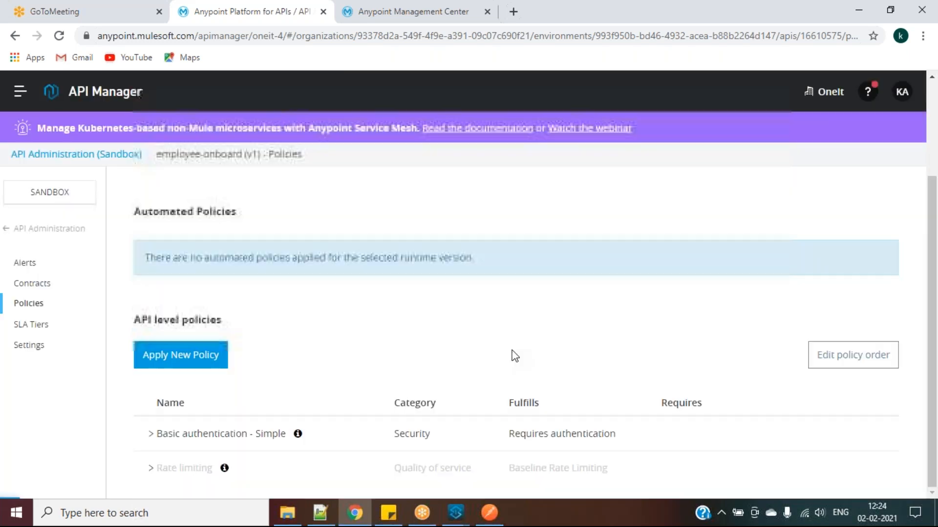
Re-apply Rate limiting - SLA based version 1.2.7 with its default configuration
left_click(203, 364)
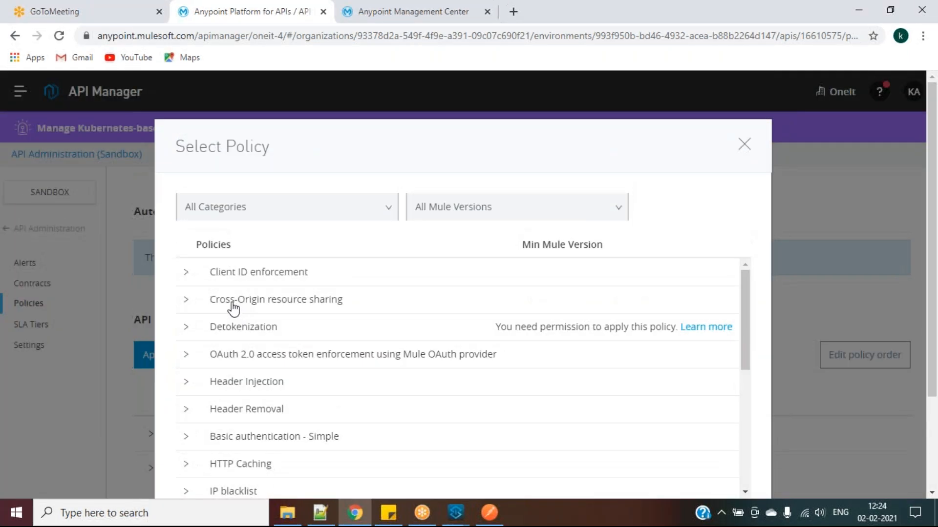
scroll(214, 367, "down", 5)
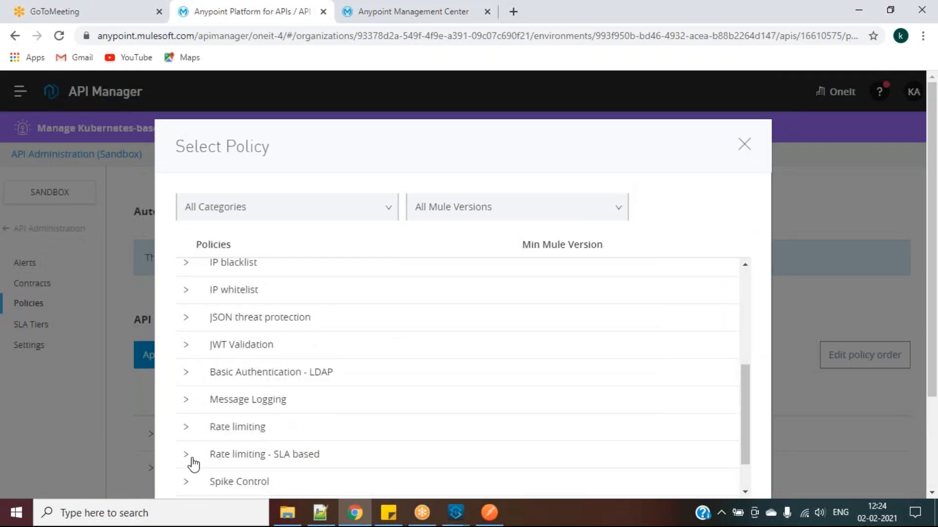
left_click(186, 454)
scroll(304, 427, "down", 5)
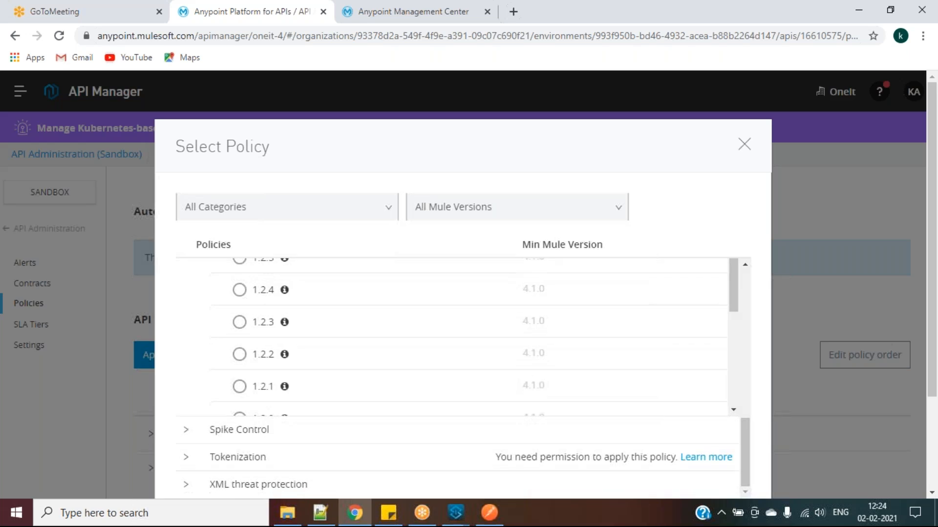
scroll(240, 342, "up", 2)
left_click(239, 318)
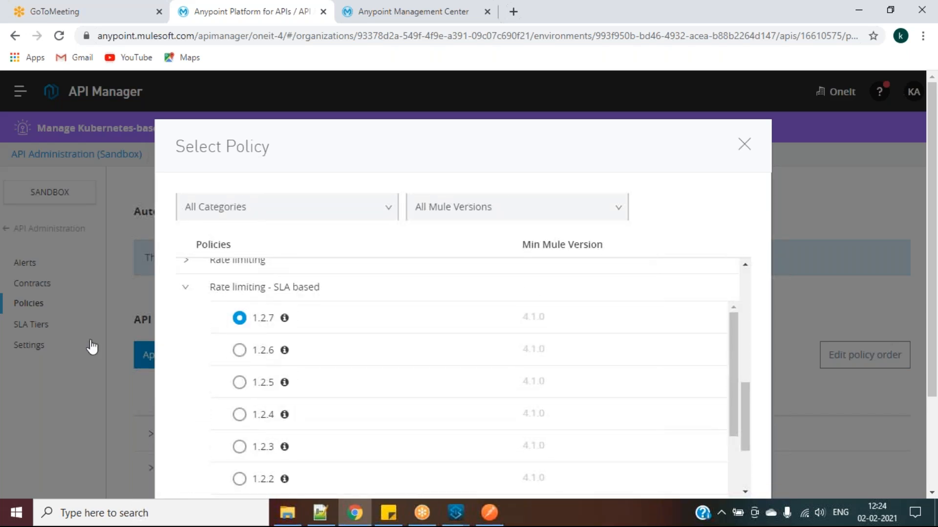
scroll(201, 354, "down", 3)
scroll(811, 411, "down", 3)
left_click(708, 422)
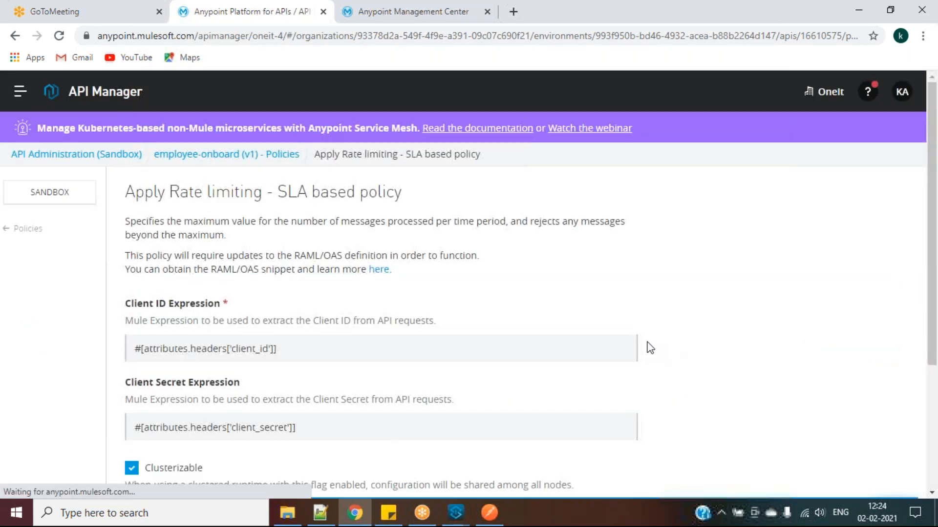
scroll(487, 351, "down", 4)
left_click(606, 474)
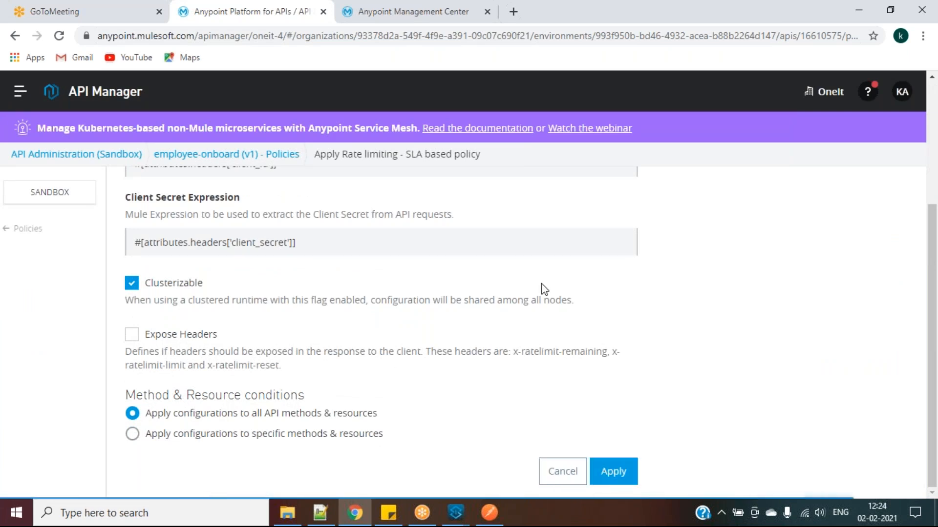
scroll(467, 353, "down", 4)
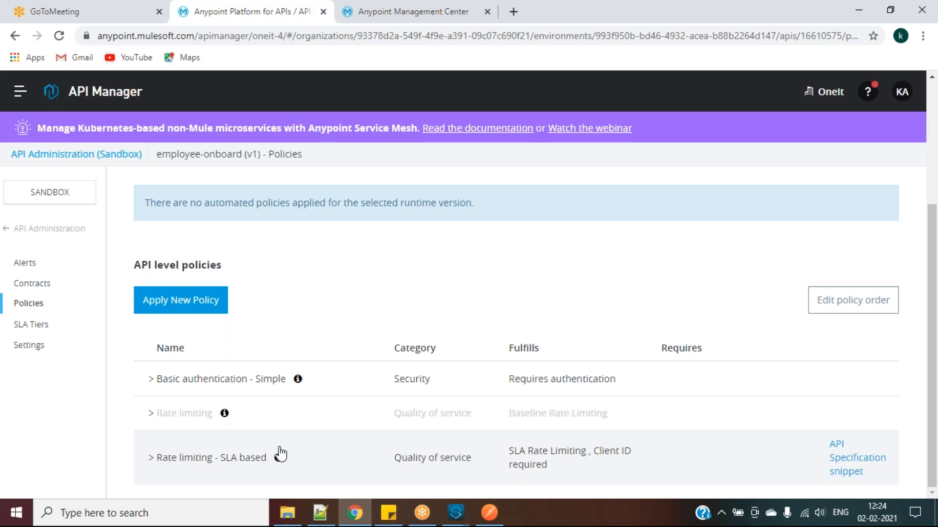
Check the API's Runtime Manager logs, then bring Postman forward
left_click(404, 9)
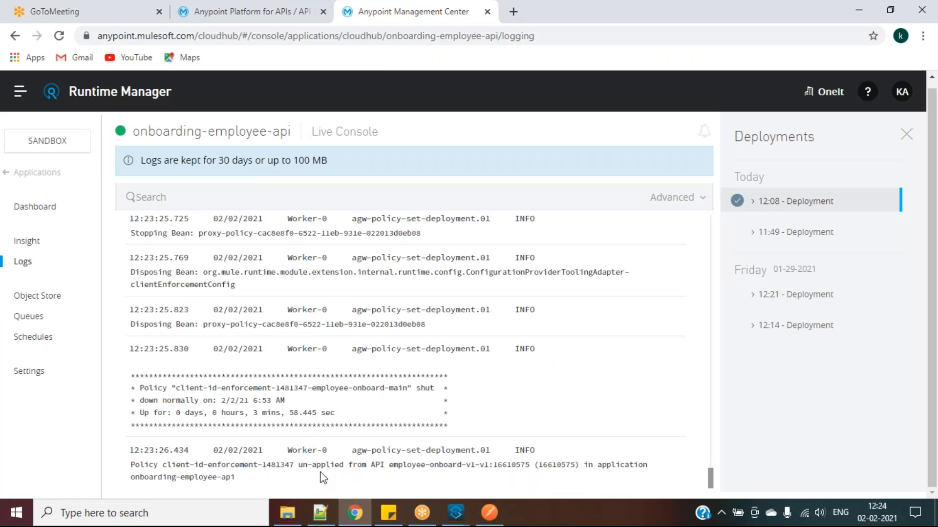
left_click(281, 6)
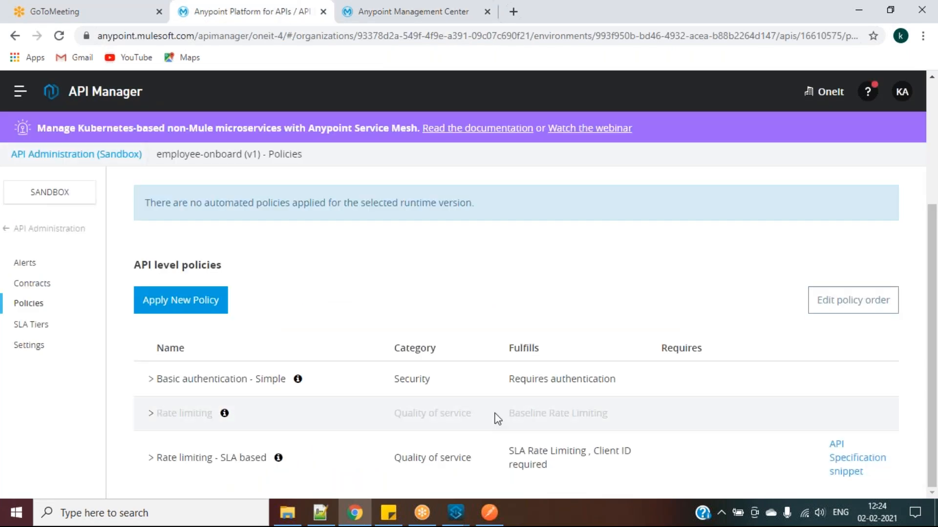
left_click(489, 513)
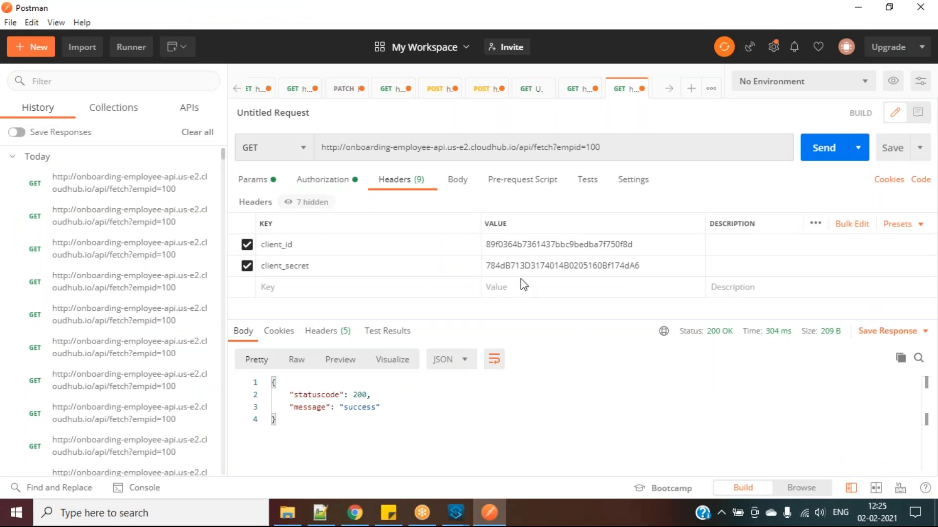
Resend the fetch?empid=100 request four times, still getting 200 OK, then return to API Manager
left_click(377, 438)
key("ctrl+a")
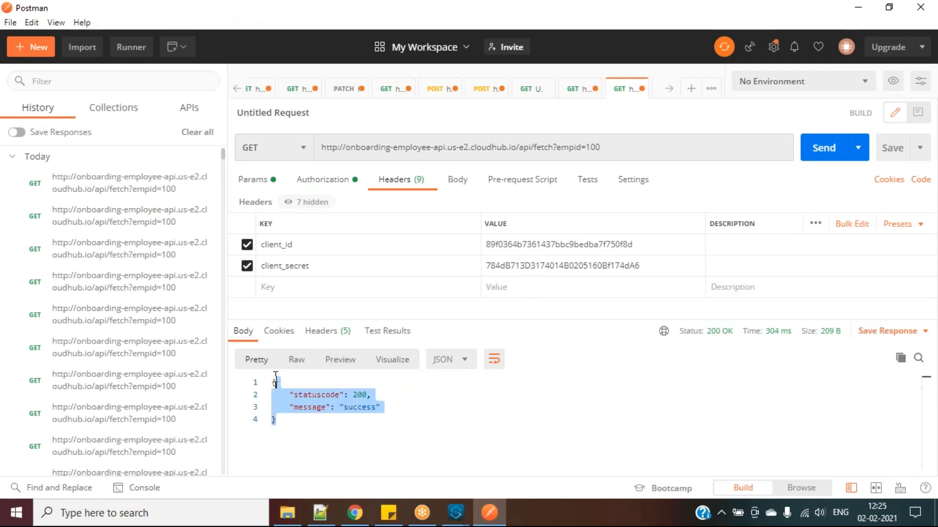
left_click(493, 412)
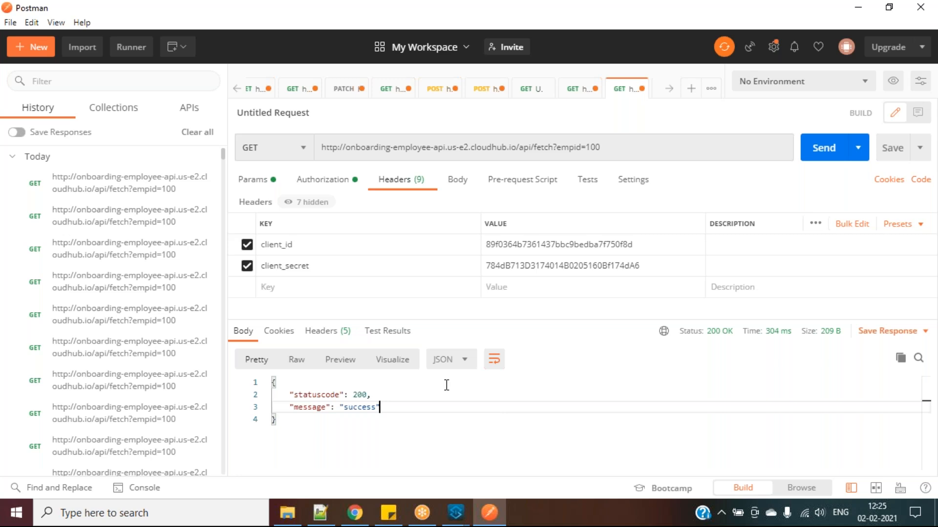
left_click(821, 152)
left_click(821, 152)
left_click(823, 147)
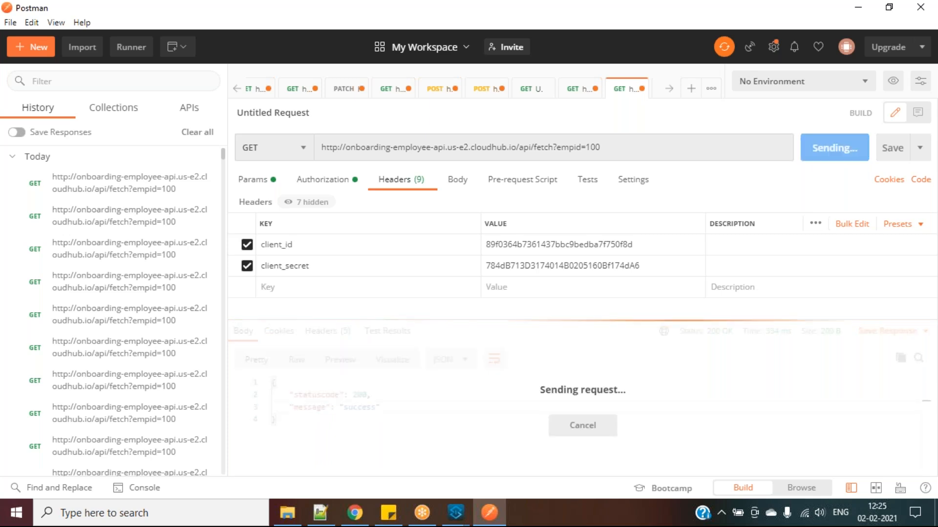
left_click(819, 151)
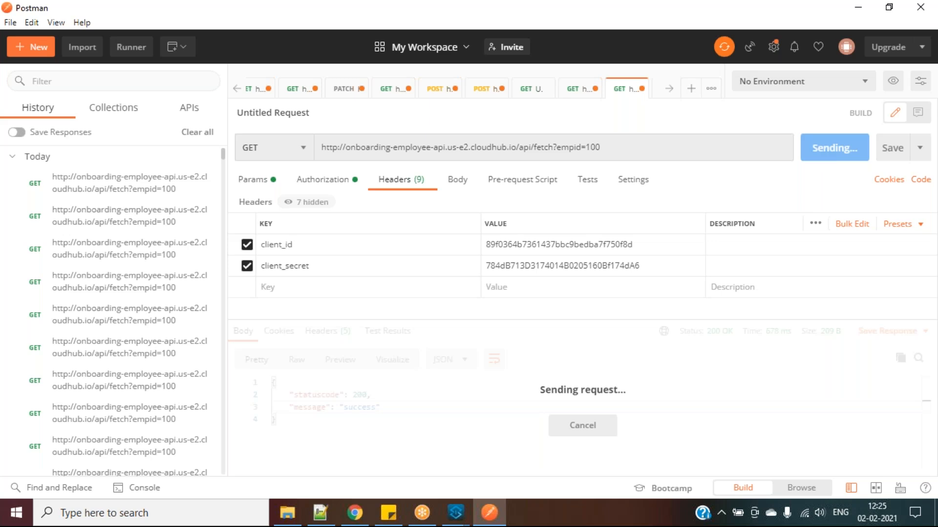
mouse_move(356, 521)
left_click(355, 521)
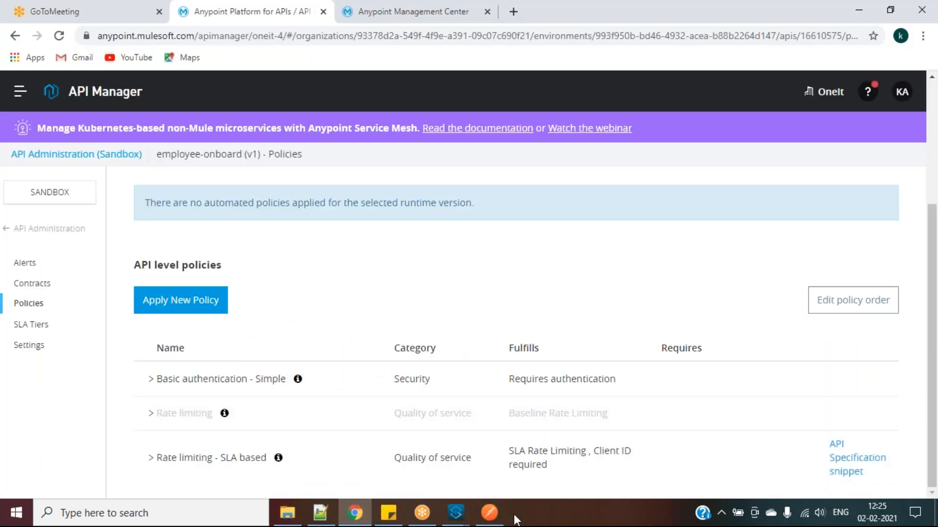
Send the fetch request until it returns 429 'Quota has been exceeded'
mouse_move(503, 516)
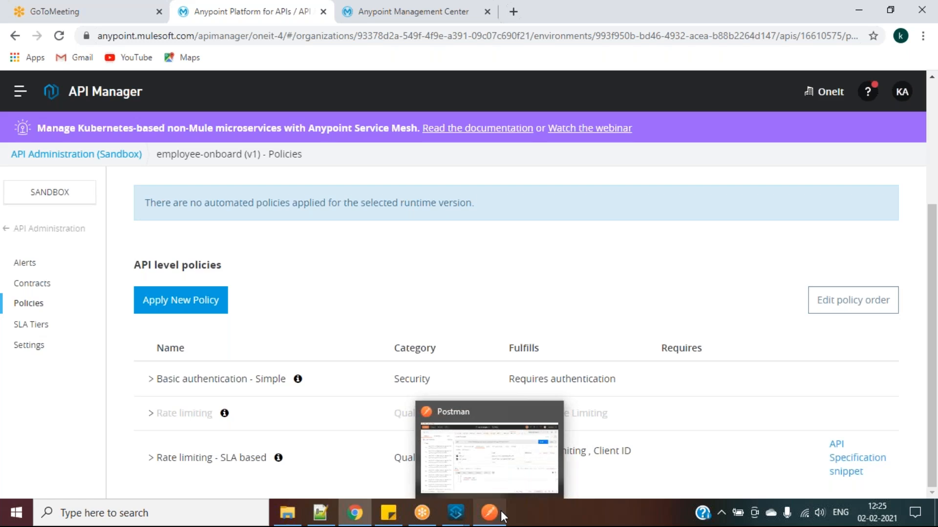
left_click(502, 517)
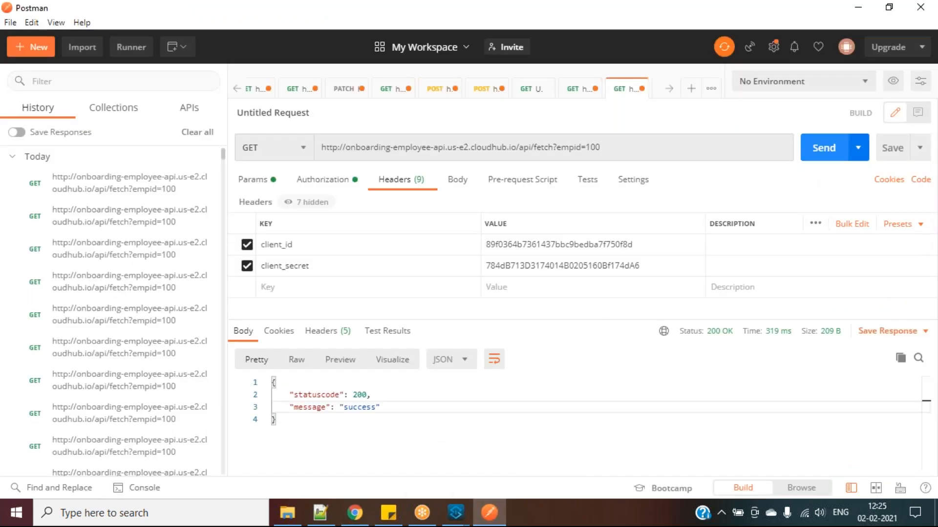
left_click(821, 157)
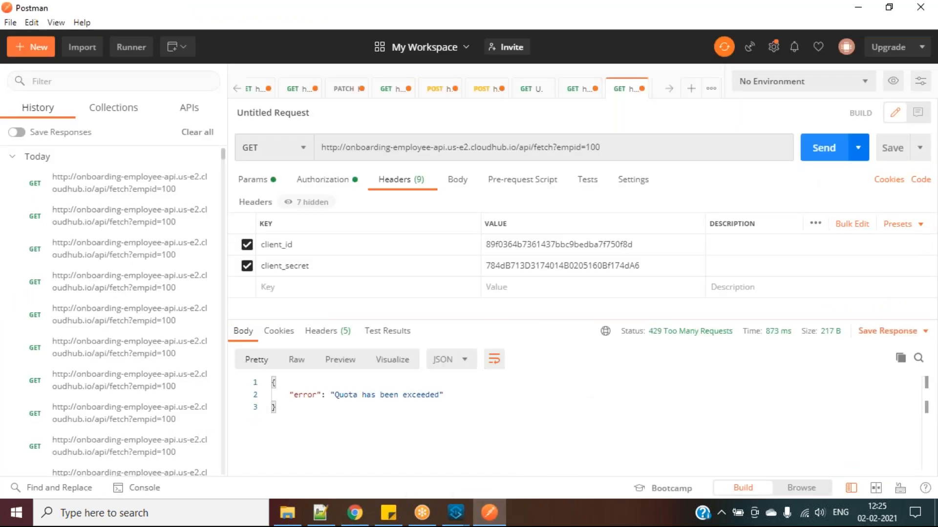
left_click(332, 394)
left_click_drag(332, 395, 466, 394)
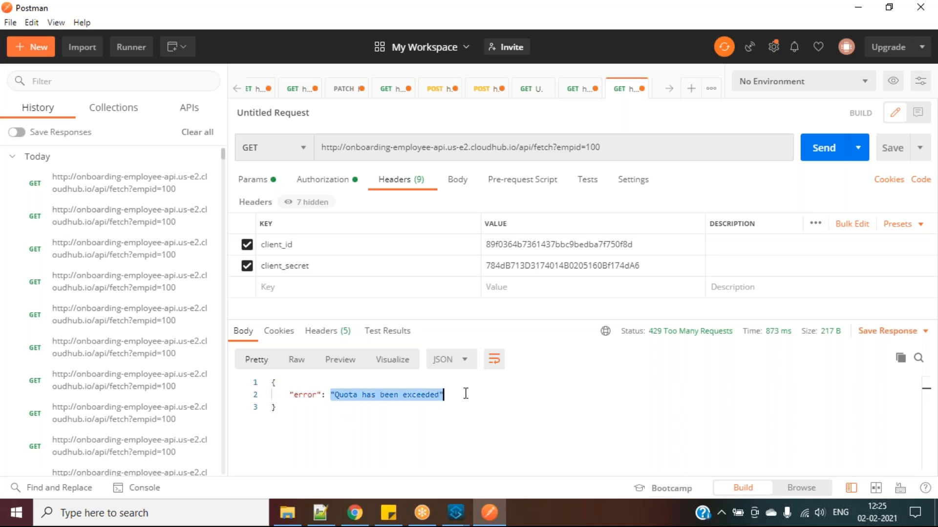
Append == to client_id to get 401, then remove it and resend
left_click(666, 247)
type("==")
left_click(811, 156)
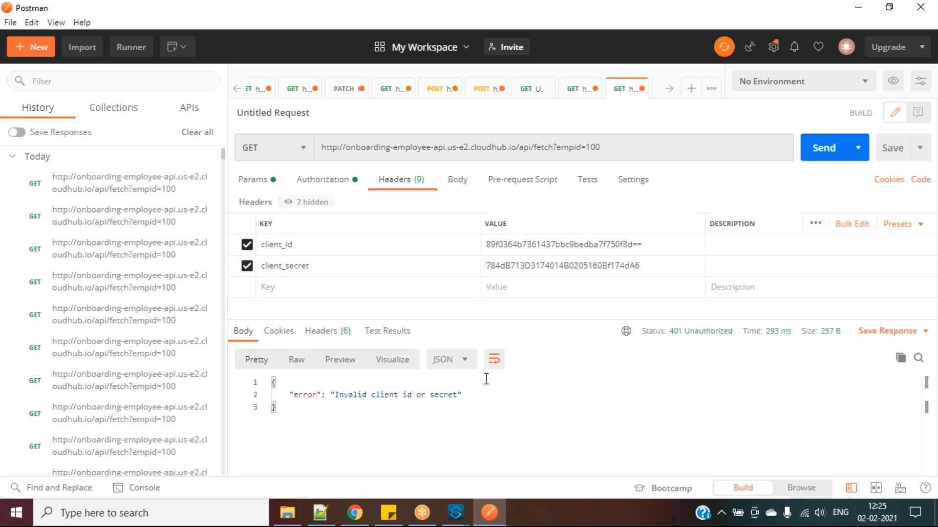
left_click(651, 242)
key("BackSpace")
key("BackSpace")
left_click(839, 148)
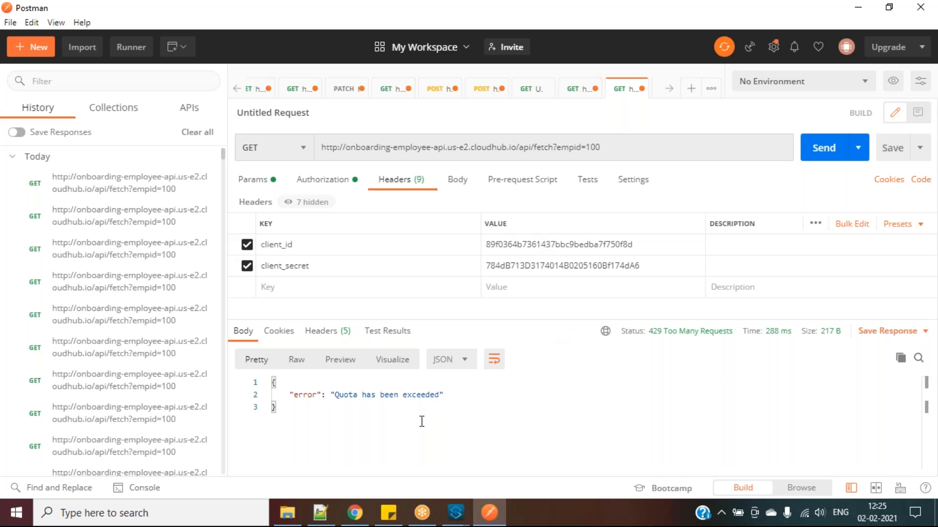
left_click_drag(310, 420, 271, 383)
left_click(287, 411)
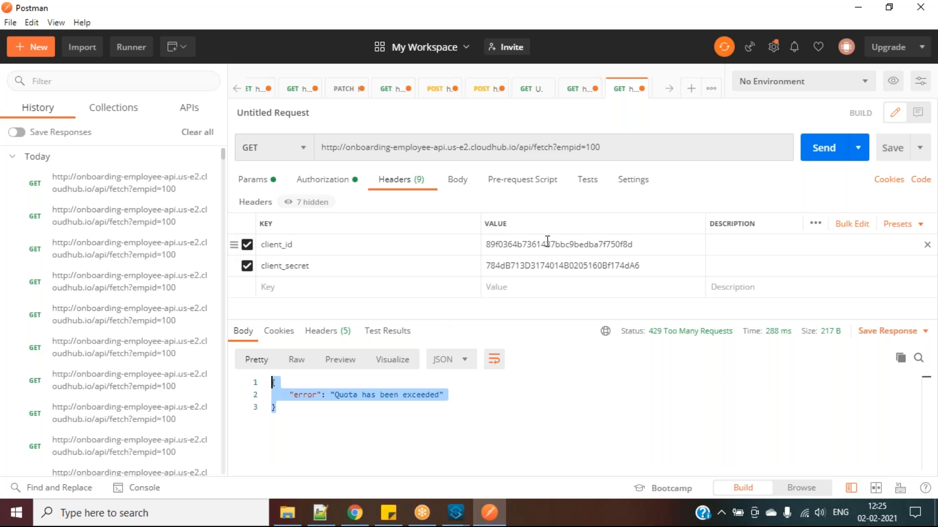
Highlight the empid parameter and request URL, then return to the API Manager policies page
double_click(573, 147)
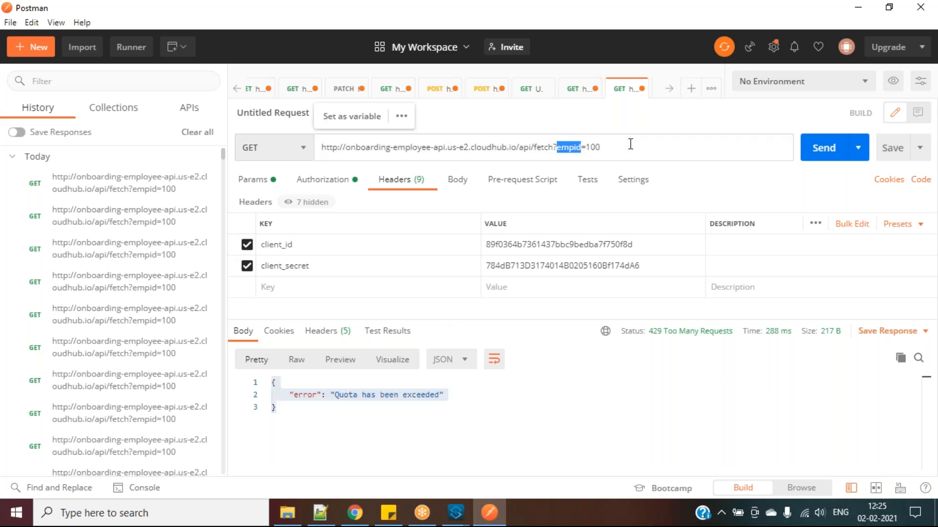
left_click_drag(630, 146, 370, 152)
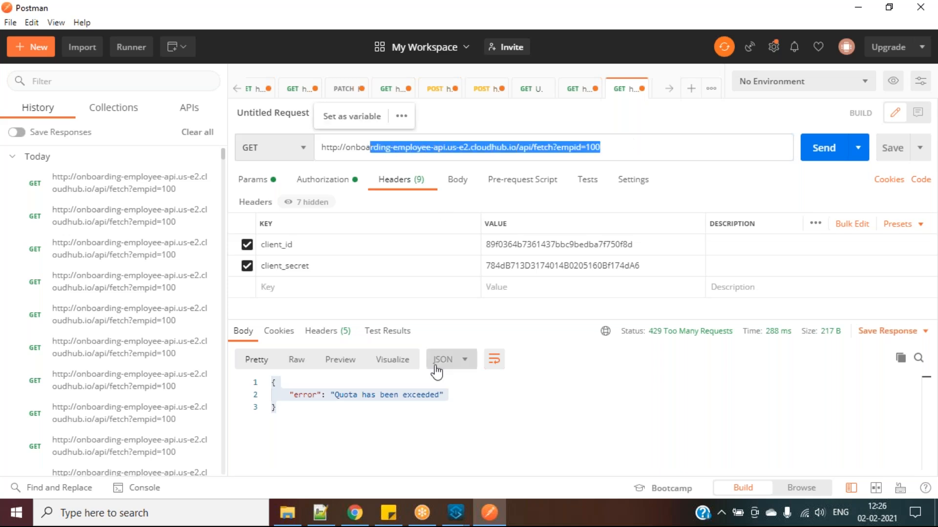
left_click(423, 420)
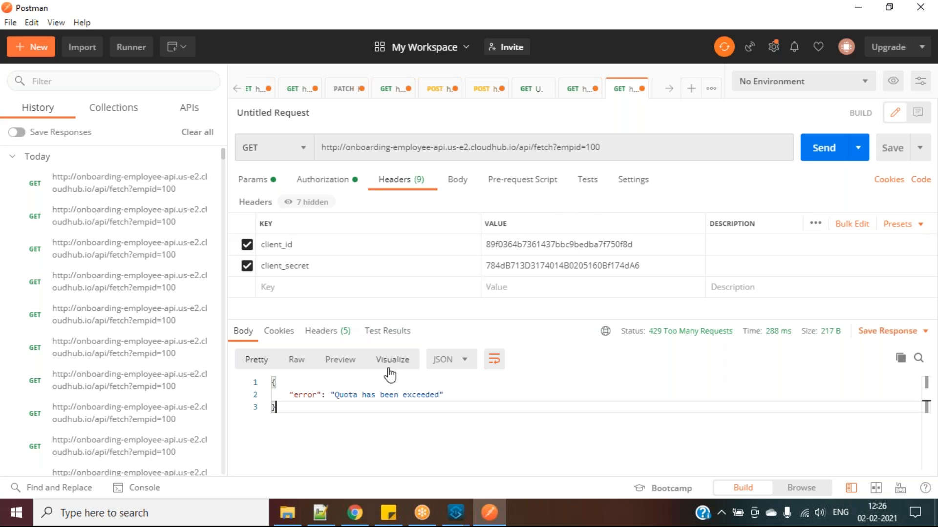
mouse_move(354, 514)
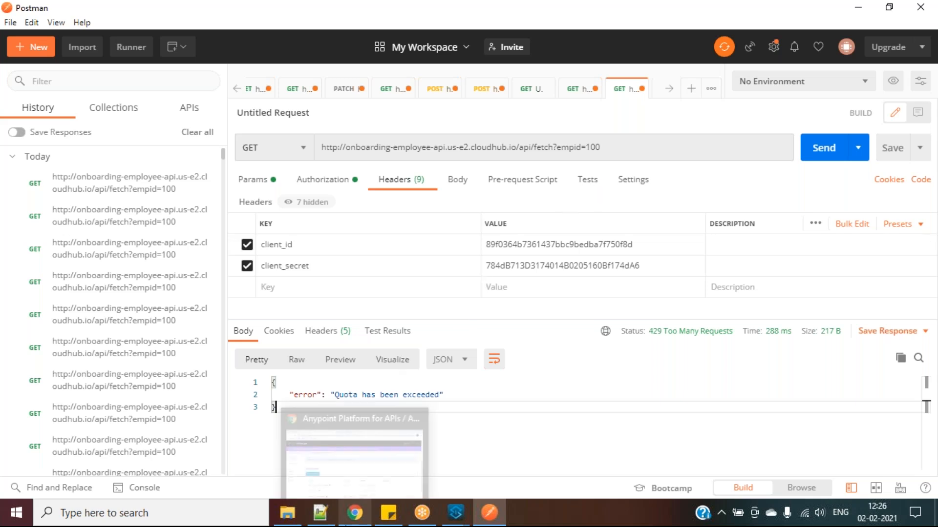
left_click(354, 457)
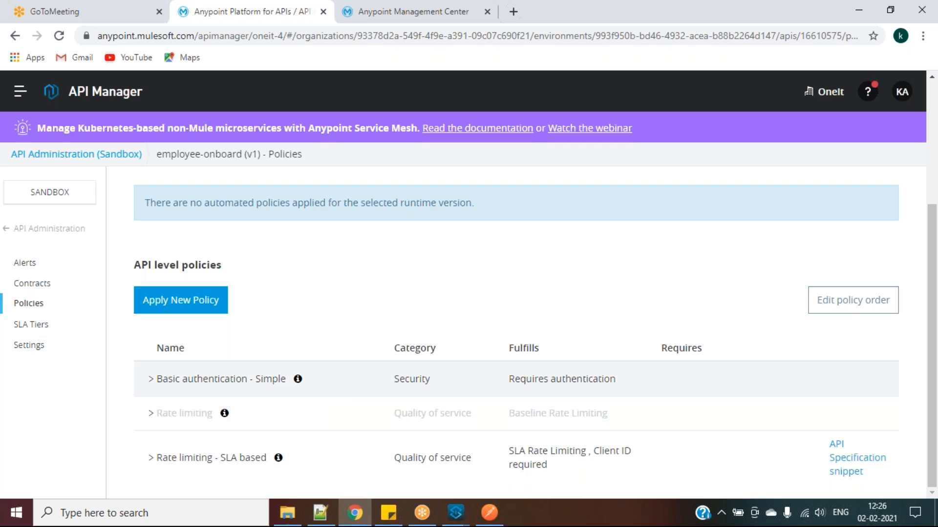
left_click(669, 12)
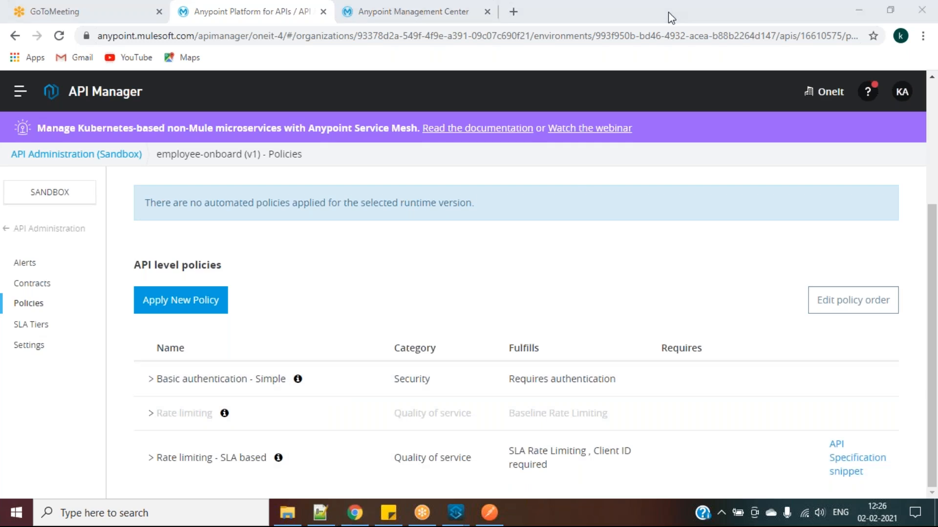